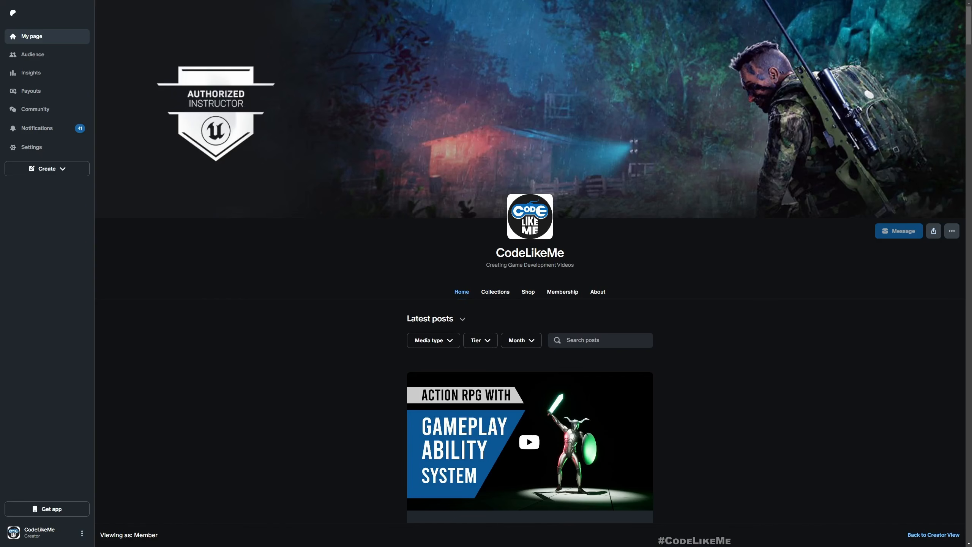
Browse the latest tutorial posts on the CodeLikeMe Patreon page down to the World Engine episodes.
scroll(293, 368, "down", 10)
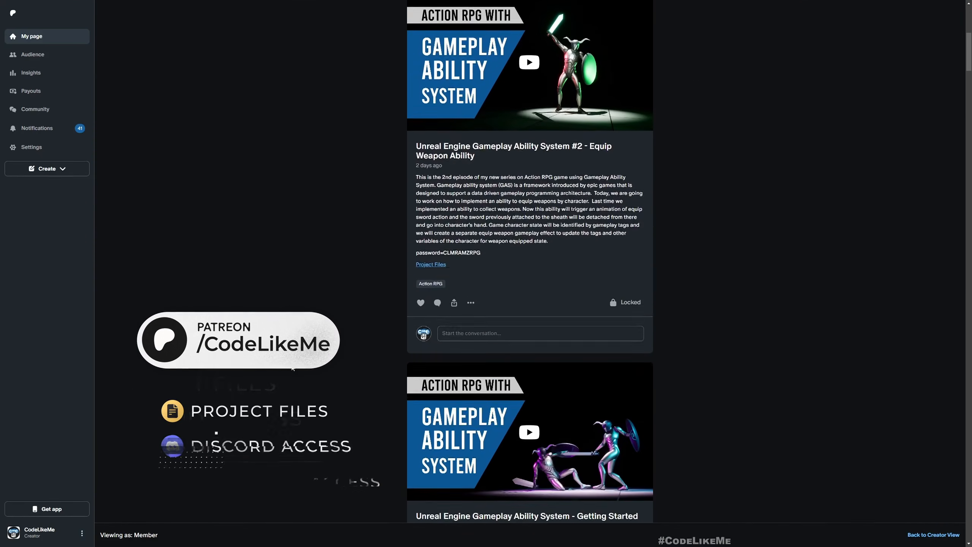
scroll(293, 369, "down", 15)
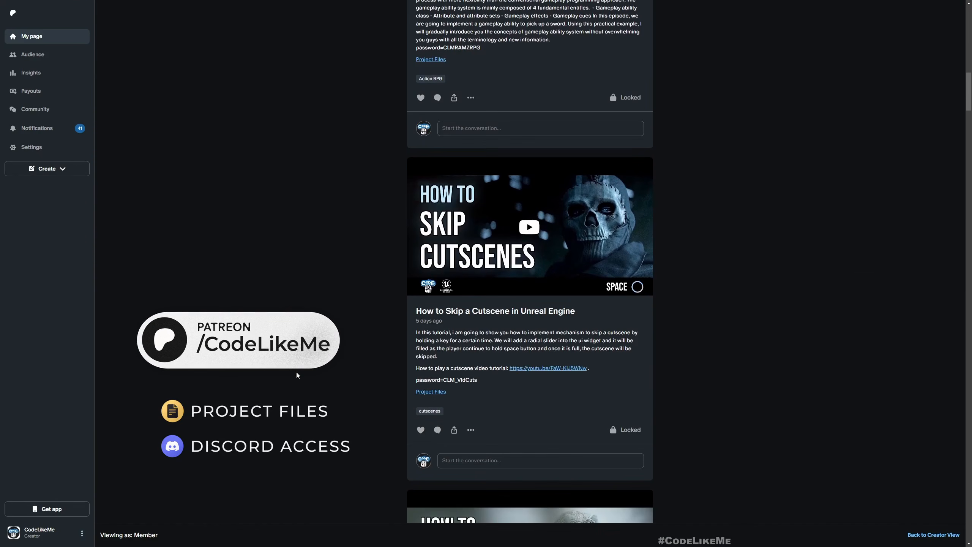
scroll(296, 375, "down", 14)
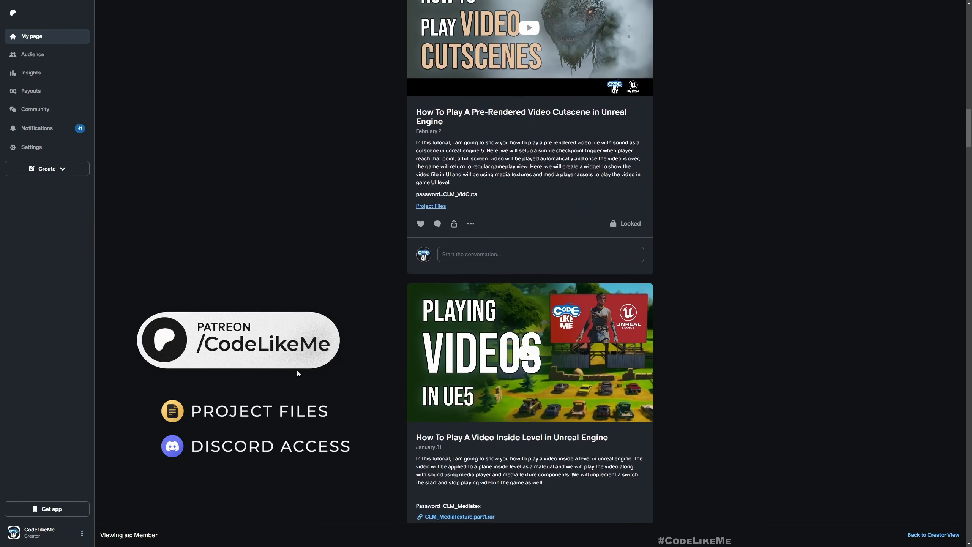
scroll(297, 373, "down", 20)
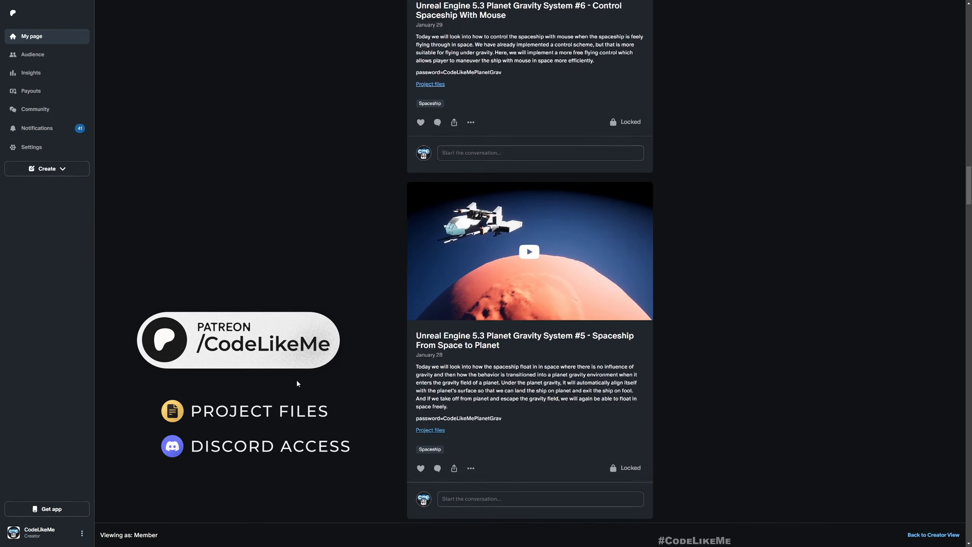
scroll(299, 379, "down", 10)
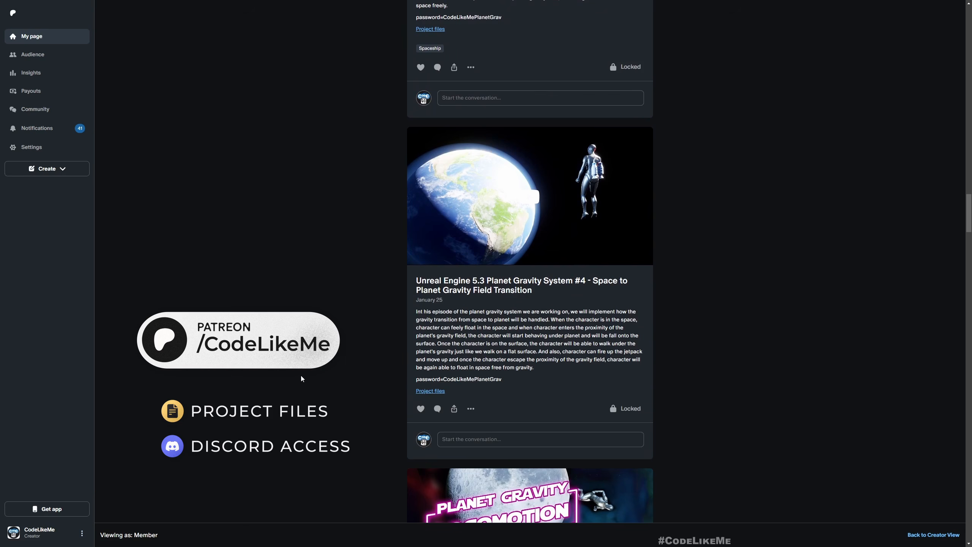
scroll(301, 377, "down", 4)
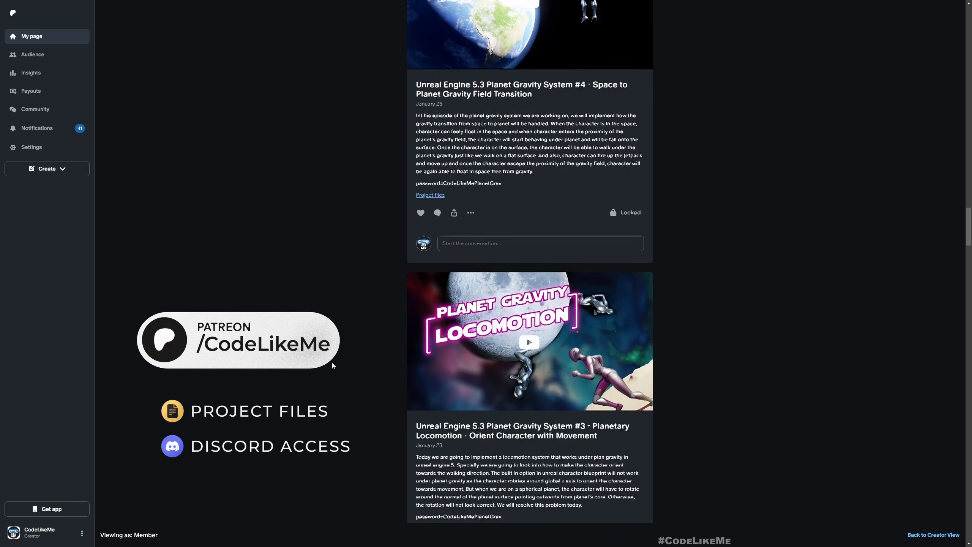
scroll(332, 362, "down", 10)
scroll(338, 348, "down", 5)
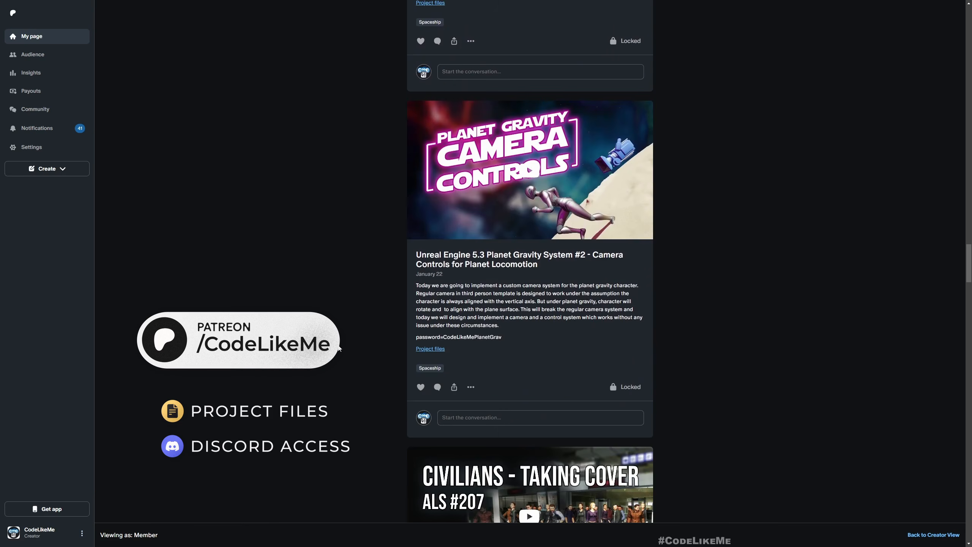
scroll(338, 349, "down", 14)
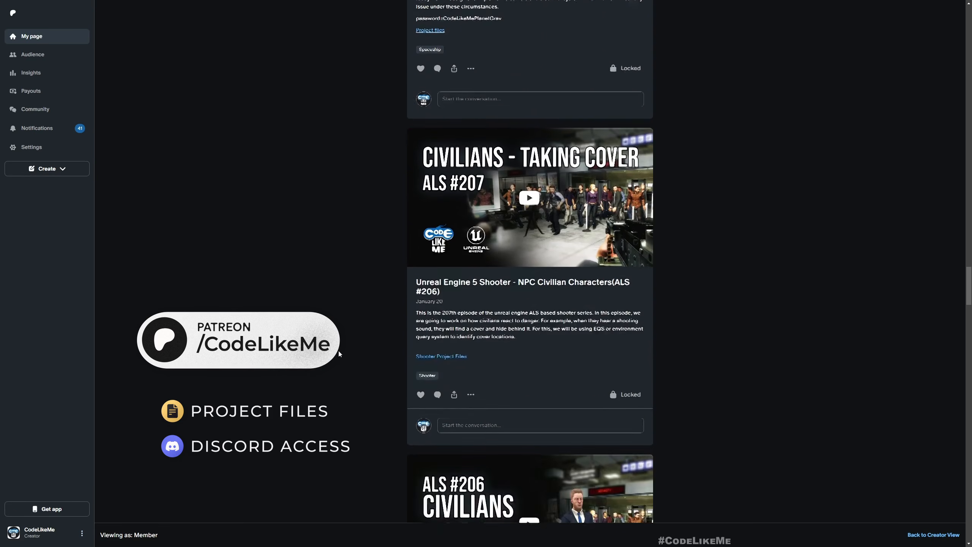
scroll(339, 349, "down", 20)
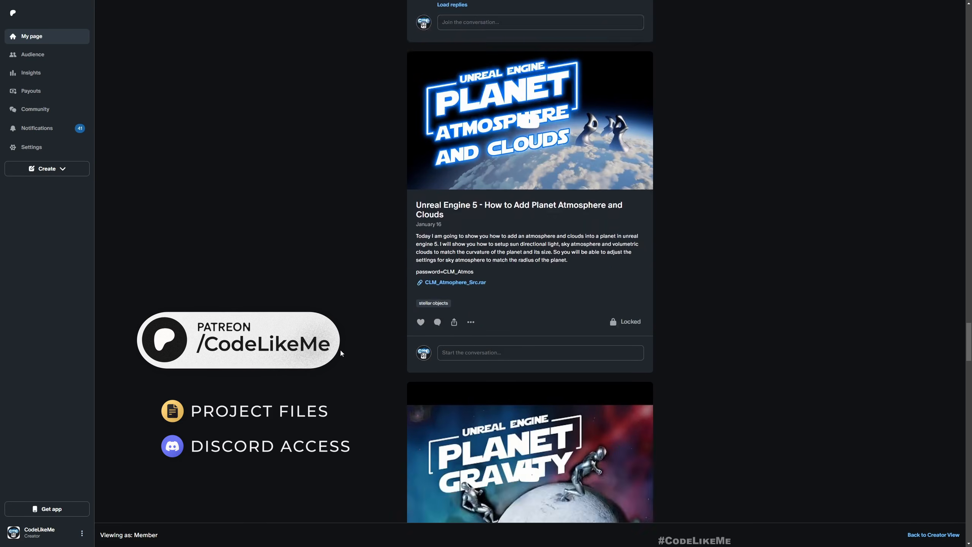
scroll(342, 348, "down", 5)
scroll(343, 349, "down", 18)
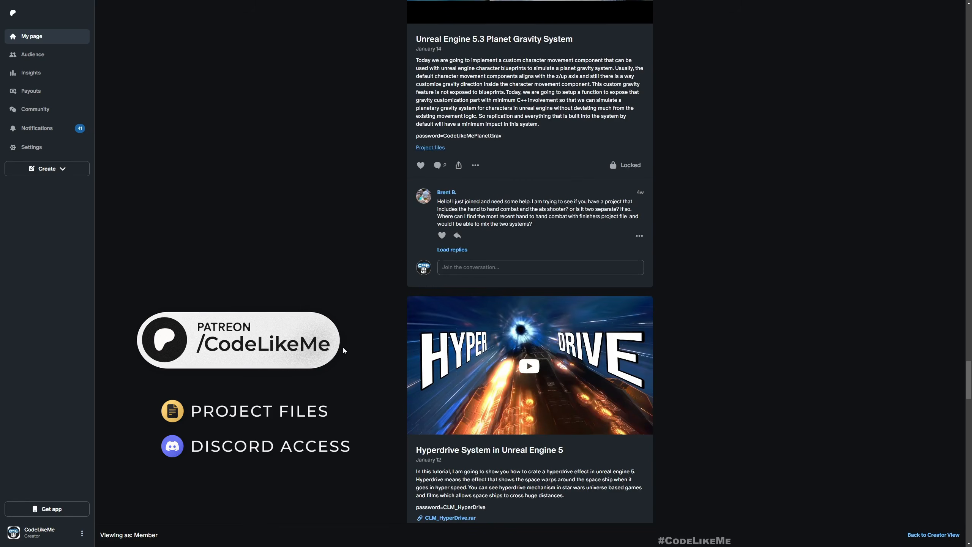
scroll(344, 345, "down", 20)
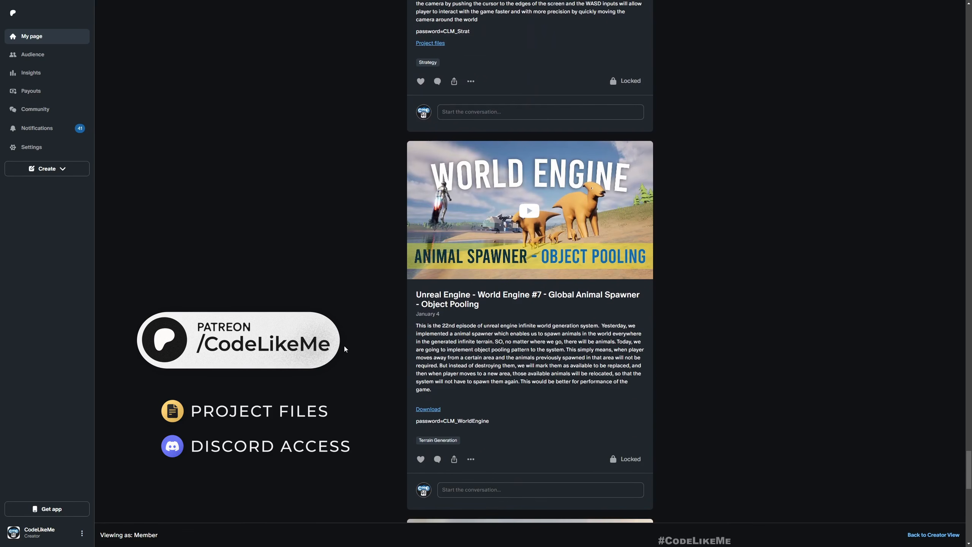
scroll(346, 352, "down", 20)
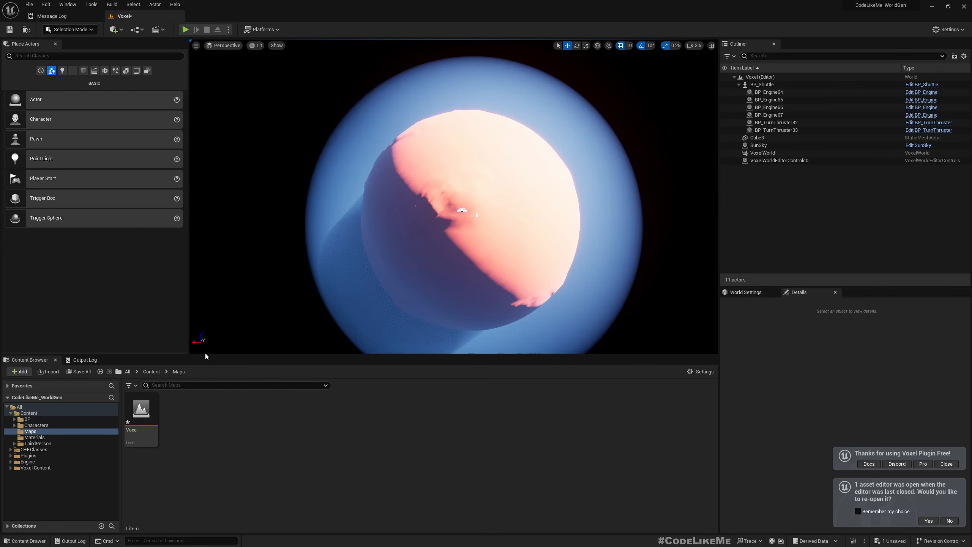
Switch to the Unreal Editor and inspect the VoxelWorld and SunSky actors, briefly hiding SunSky and showing it again.
left_click(486, 160)
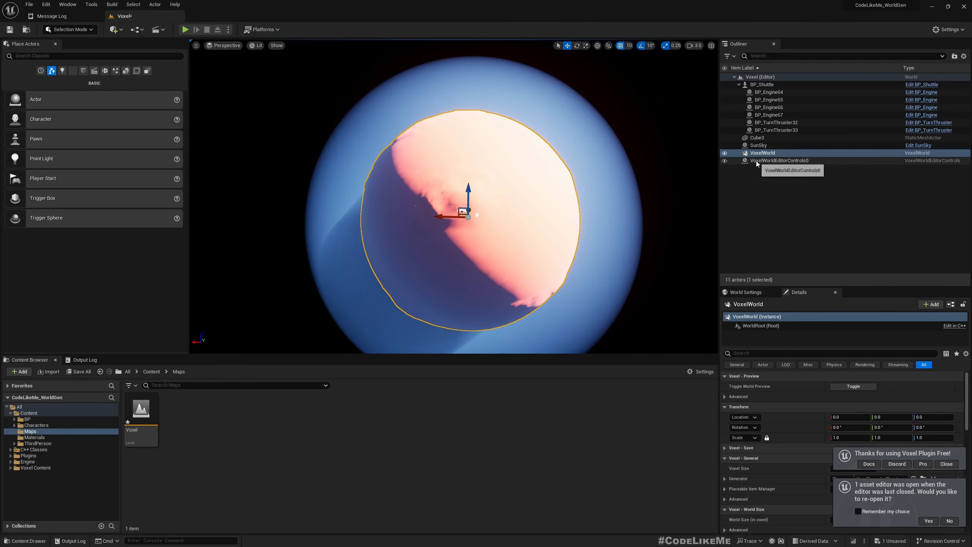
left_click(755, 146)
mouse_move(297, 243)
right_mouse_down()
mouse_move(320, 243)
mouse_move(314, 237)
right_mouse_up()
left_click(724, 145)
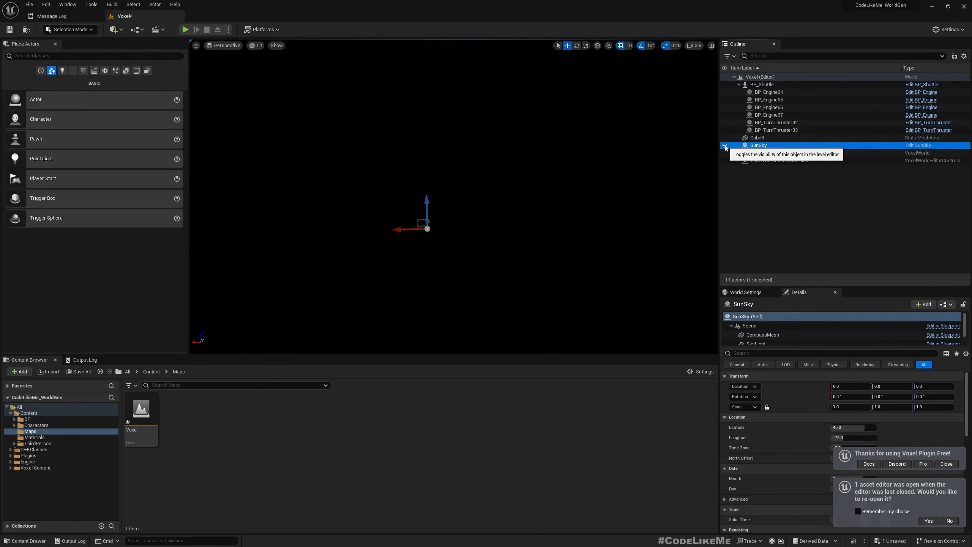
left_click(724, 145)
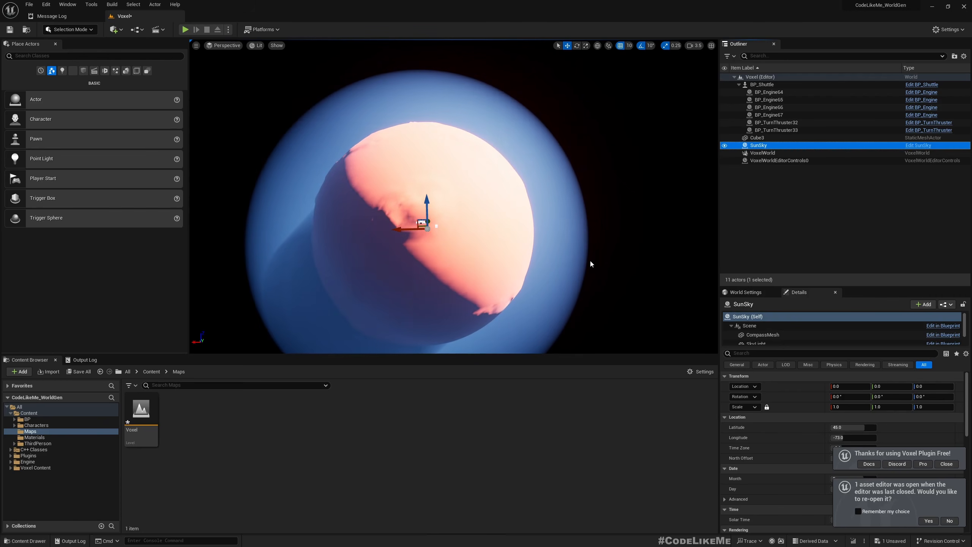
Collapse BP_Shuttle's children, select VoxelWorld, and dismiss the Voxel Plugin notice while declining to re-open the last asset editor.
left_click(739, 84)
left_click(768, 107)
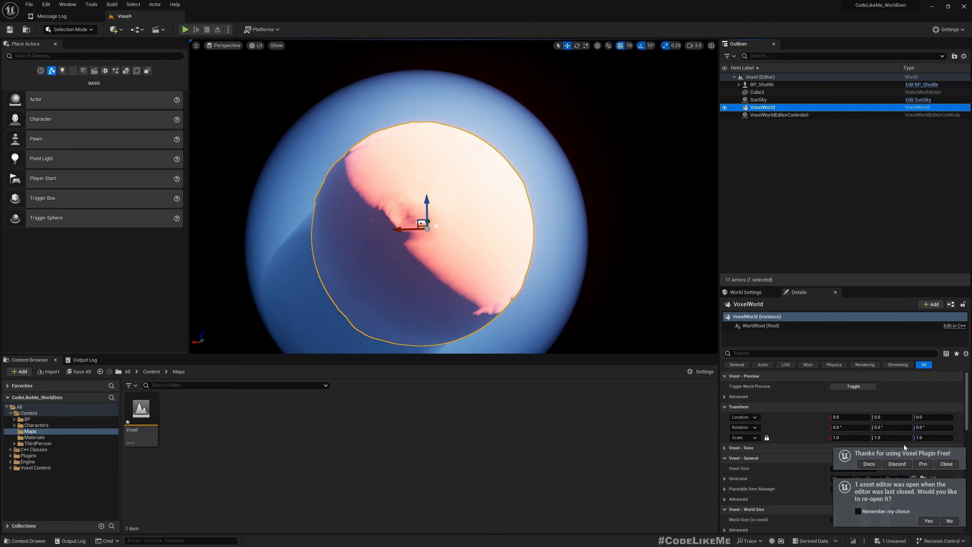
left_click(945, 463)
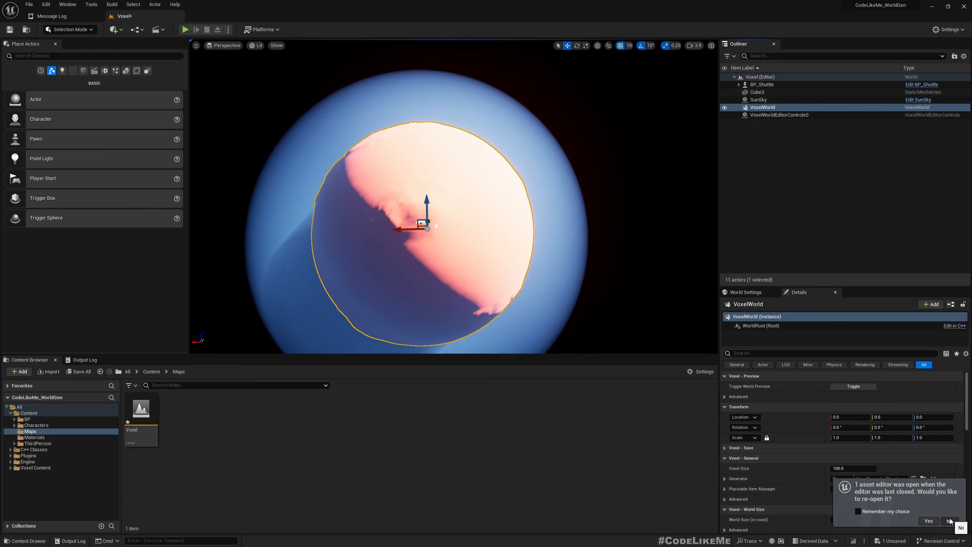
left_click(950, 521)
Try scaling the VoxelWorld planet to 2.0 on all axes and undo the scale change.
scroll(876, 495, "down", 2)
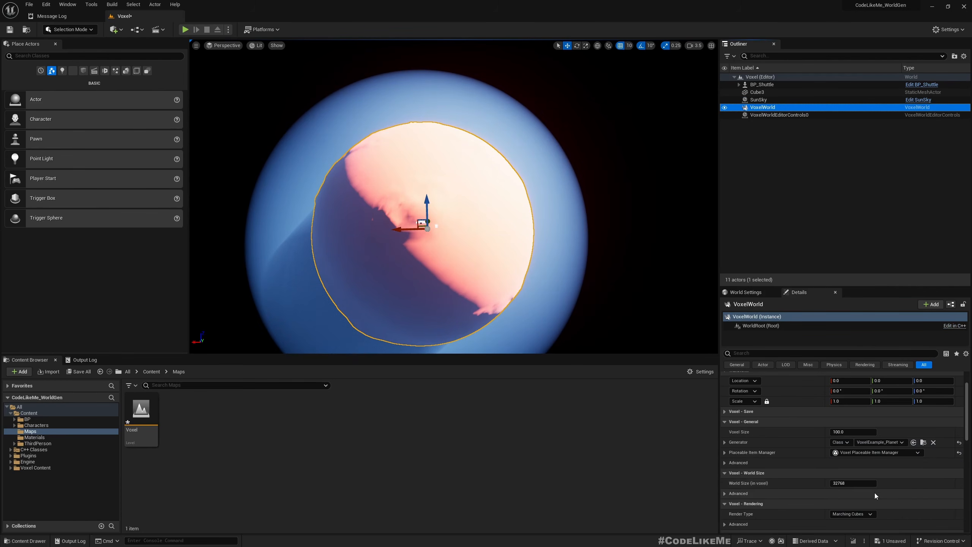
left_click(852, 400)
key("Return")
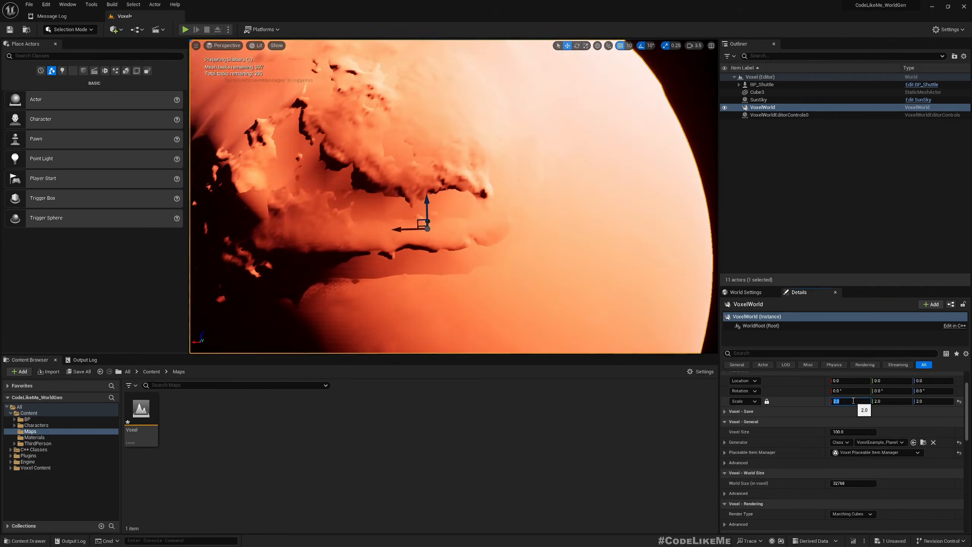
key("ctrl+z")
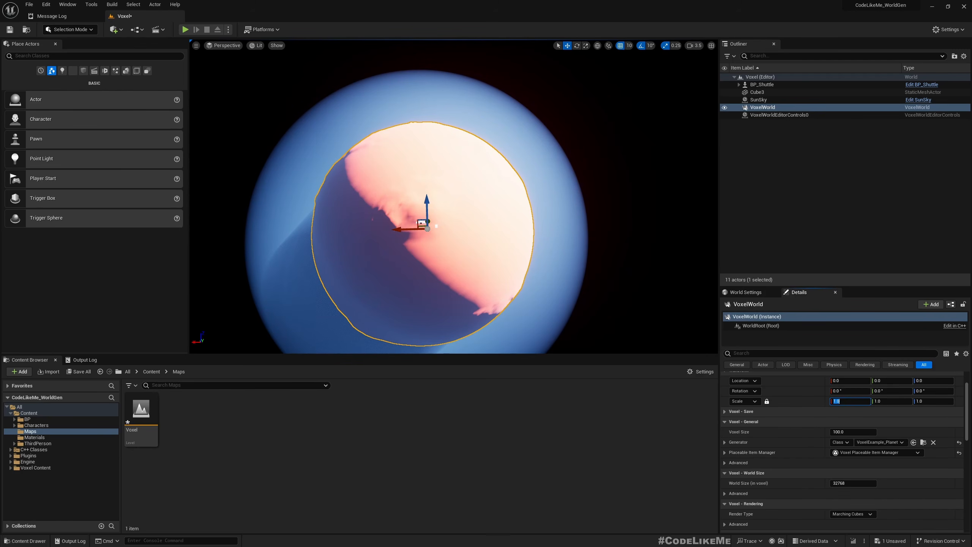
Create a folder named Space inside the BP content folder and open it.
left_click(27, 419)
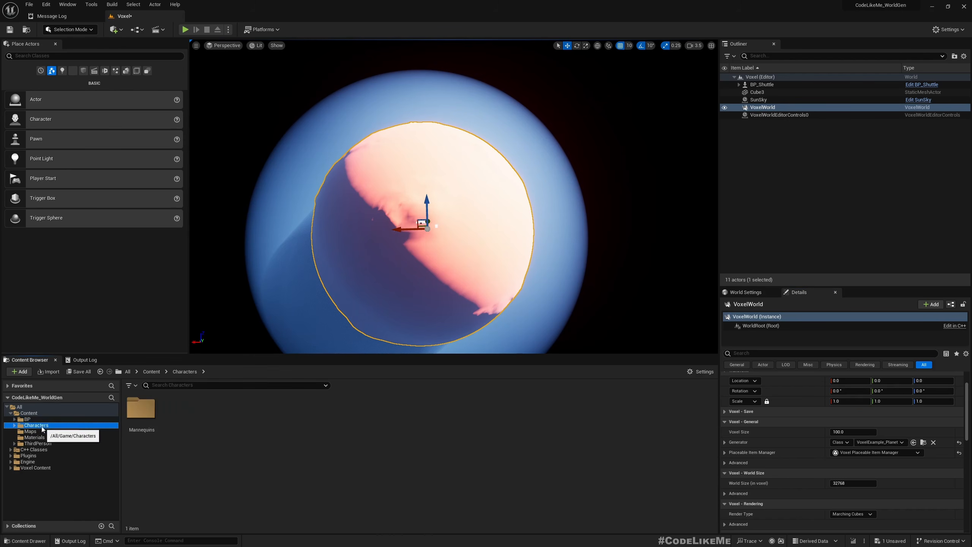
right_click(298, 417)
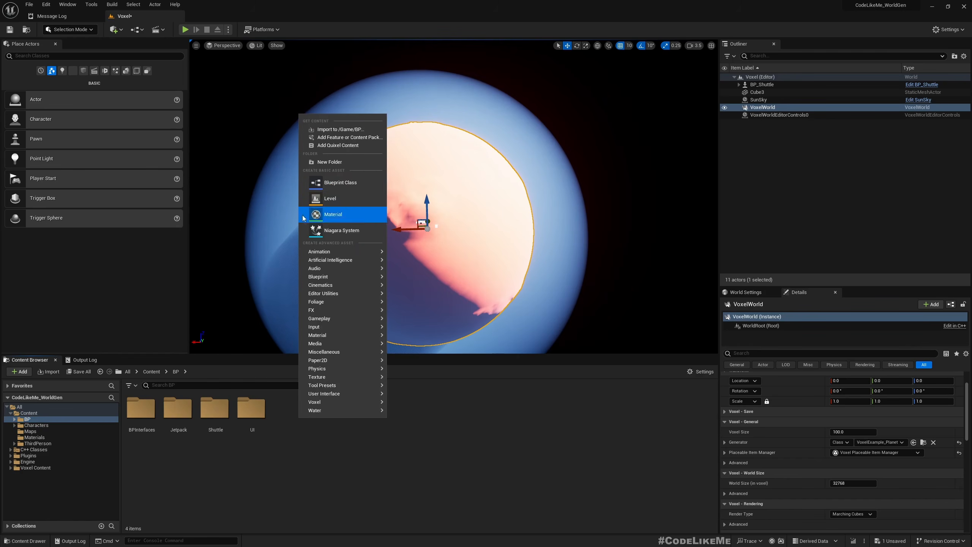
left_click(327, 165)
type("Space")
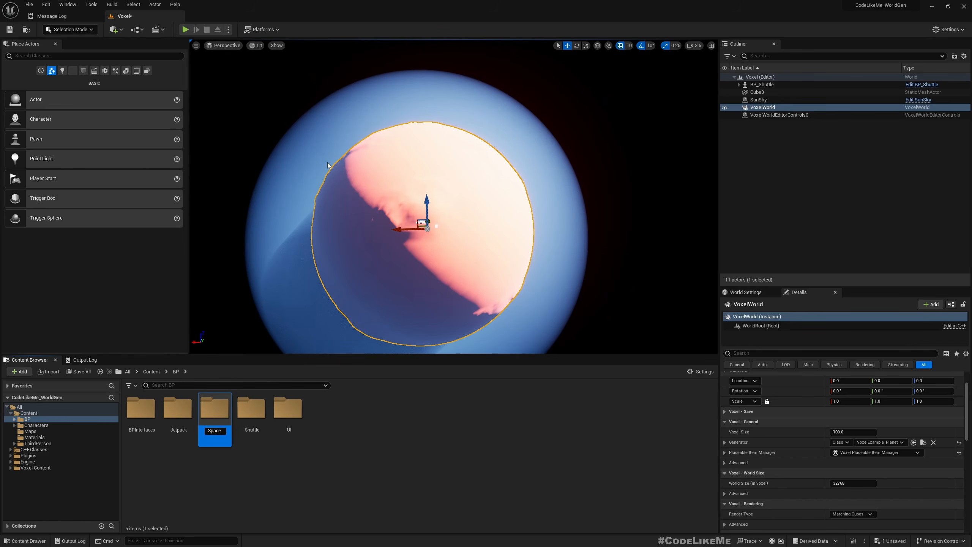
key("Return")
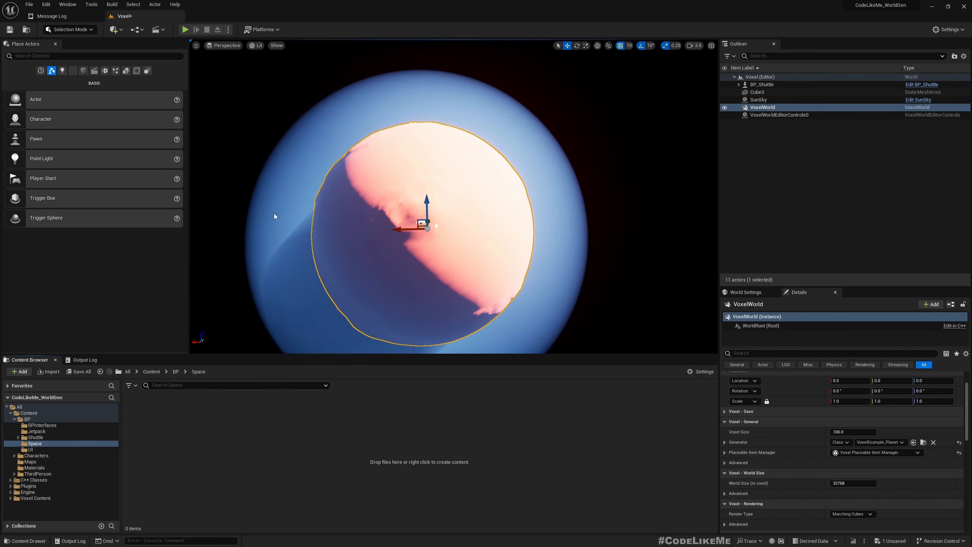
Create an Actor blueprint class named BP_Planet in the Space folder.
right_click(213, 408)
left_click(245, 155)
left_click(407, 220)
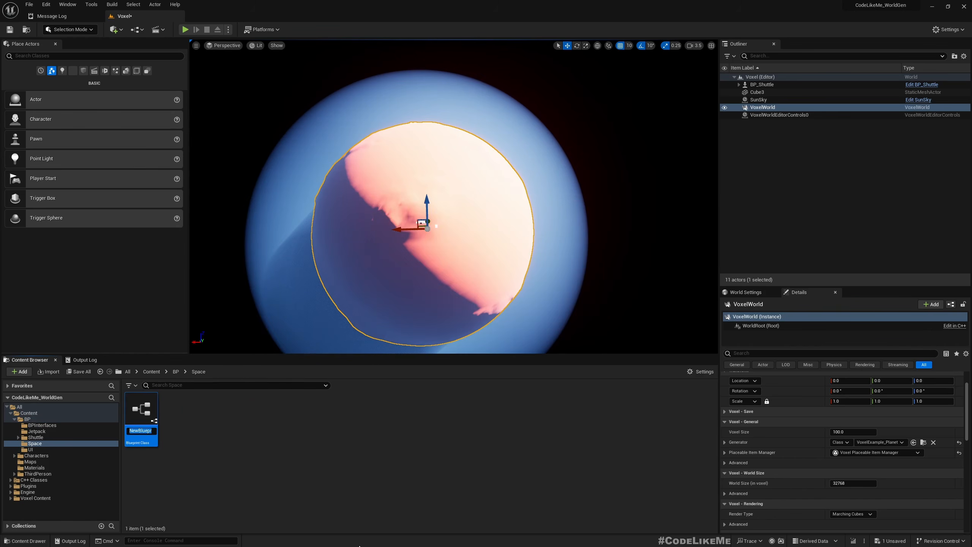
type("BP_Planet")
key("Return")
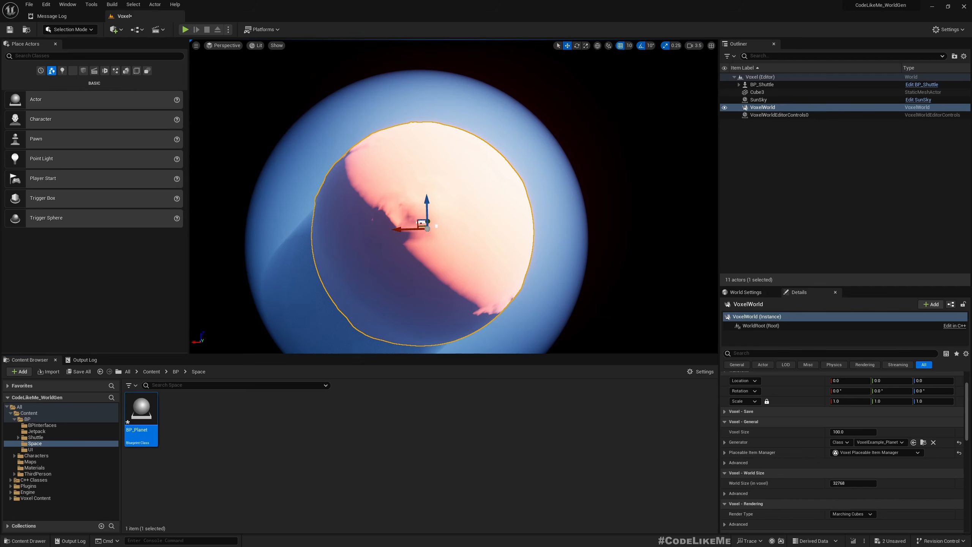
Dock the BP_Planet blueprint editor in the main window and add a Sphere component to the default scene root.
left_click_drag(58, 38, 335, 22)
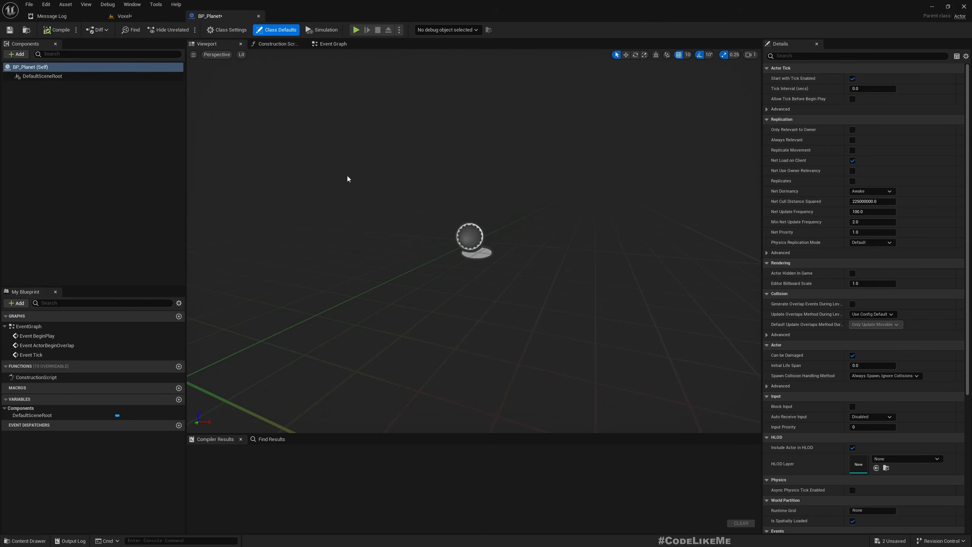
left_click(17, 54)
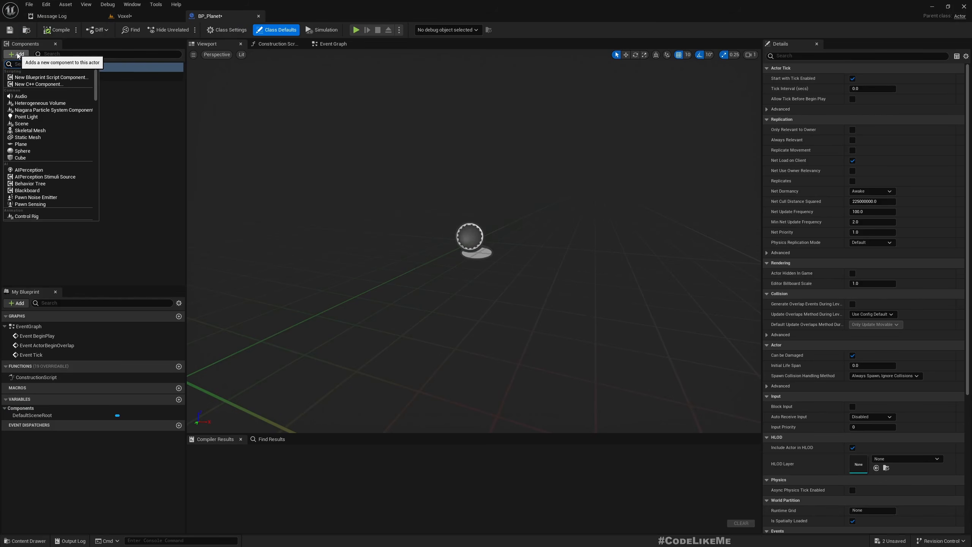
left_click(22, 151)
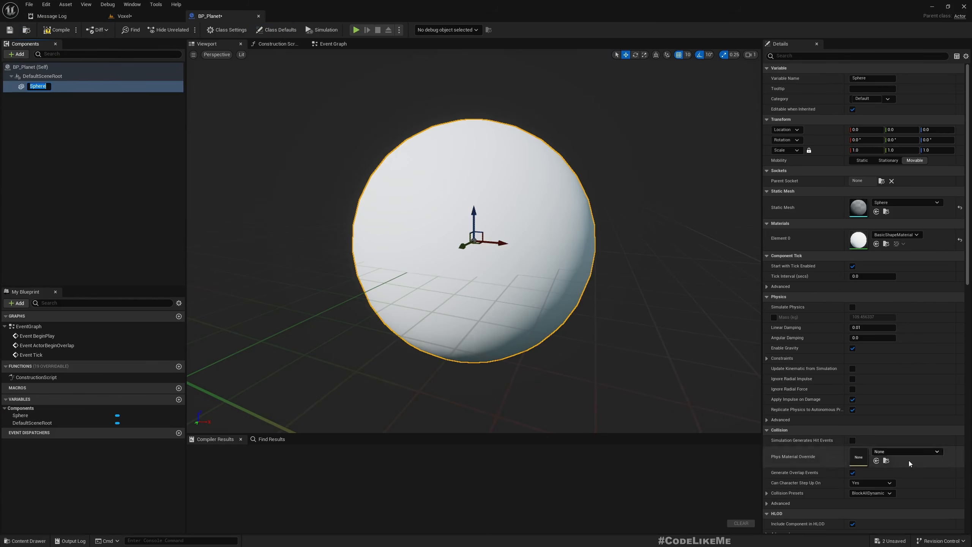
Set the Sphere component's collision preset to NoCollision and compile BP_Planet.
left_click(864, 493)
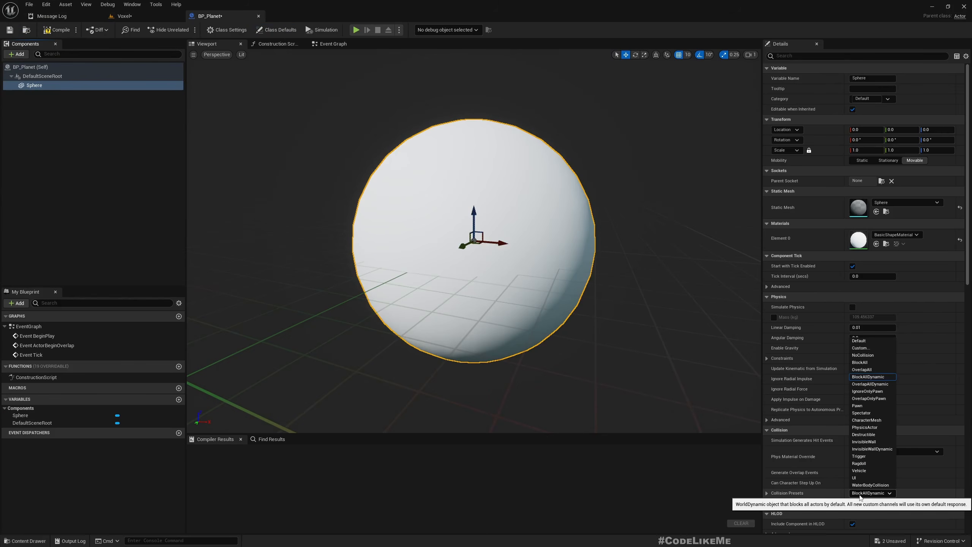
left_click(863, 361)
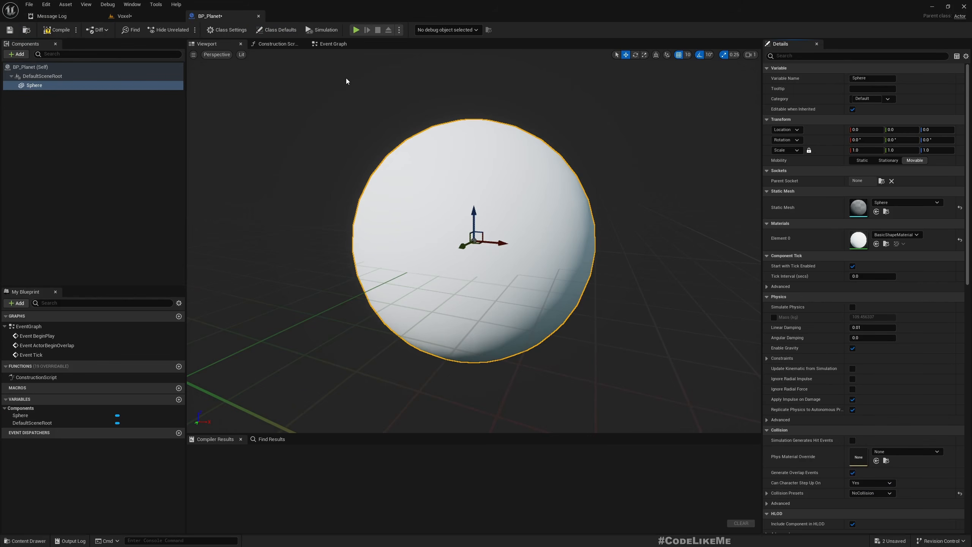
key("F7")
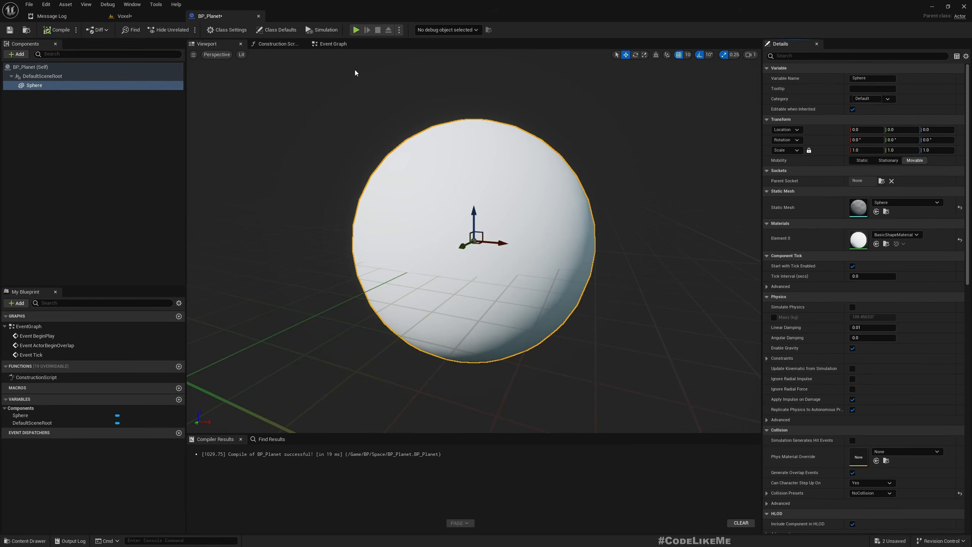
View the planet in the Voxel level, return to BP_Planet and open its Event Graph.
left_click(137, 16)
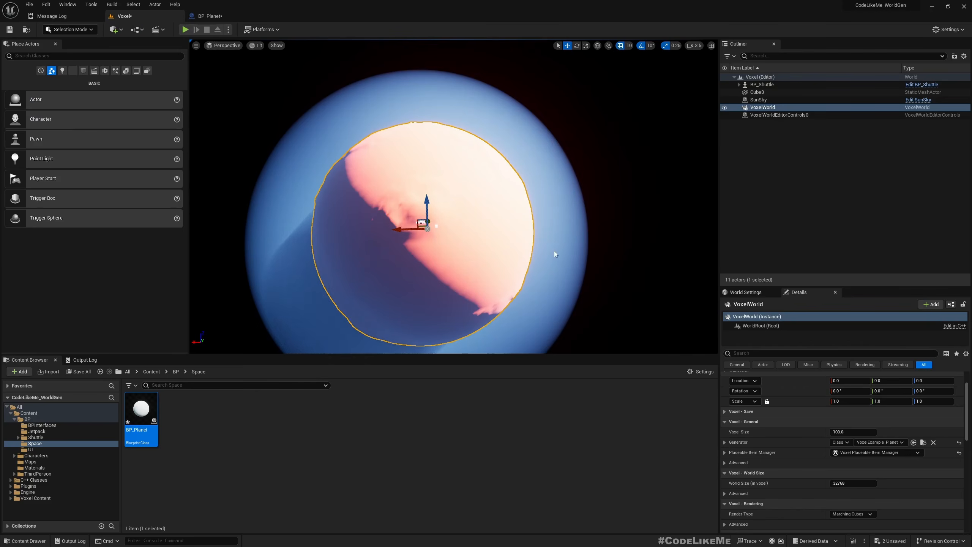
left_click(217, 18)
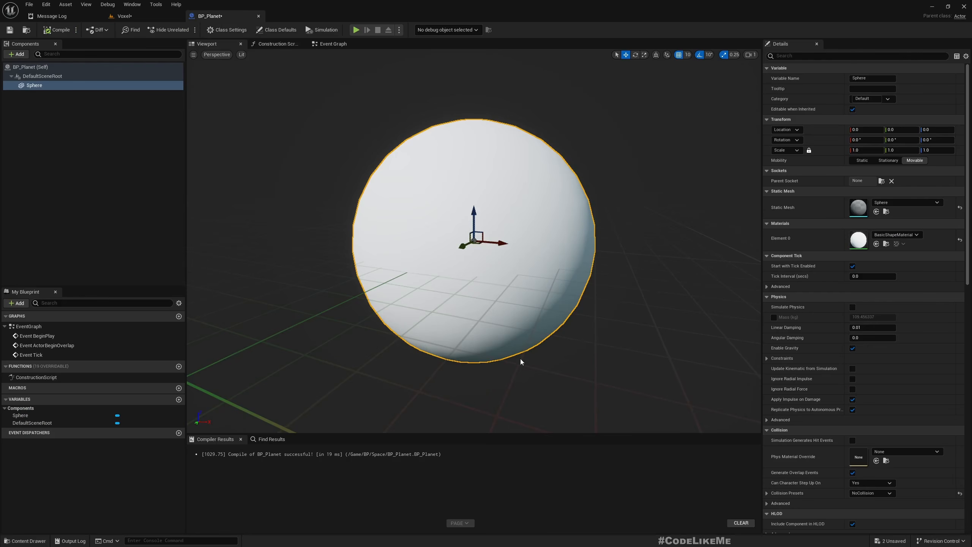
left_click(336, 44)
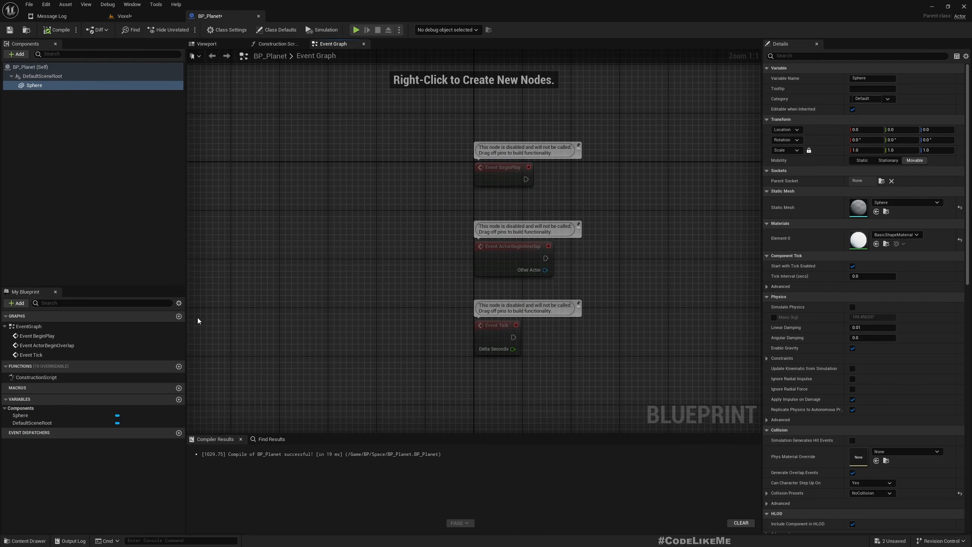
Add a new function named UpdatePlanet to the BP_Planet blueprint.
left_click(179, 366)
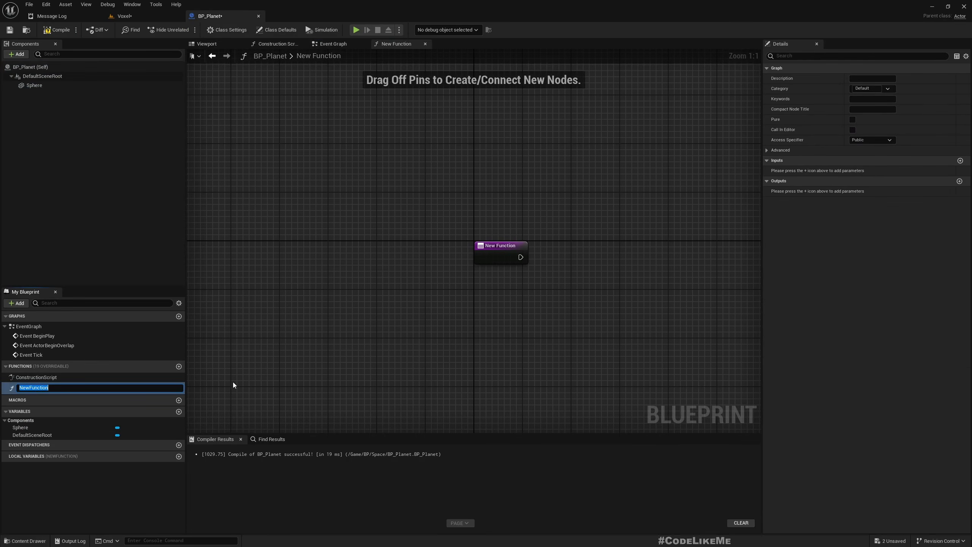
type("UpdatePlanet")
key("Return")
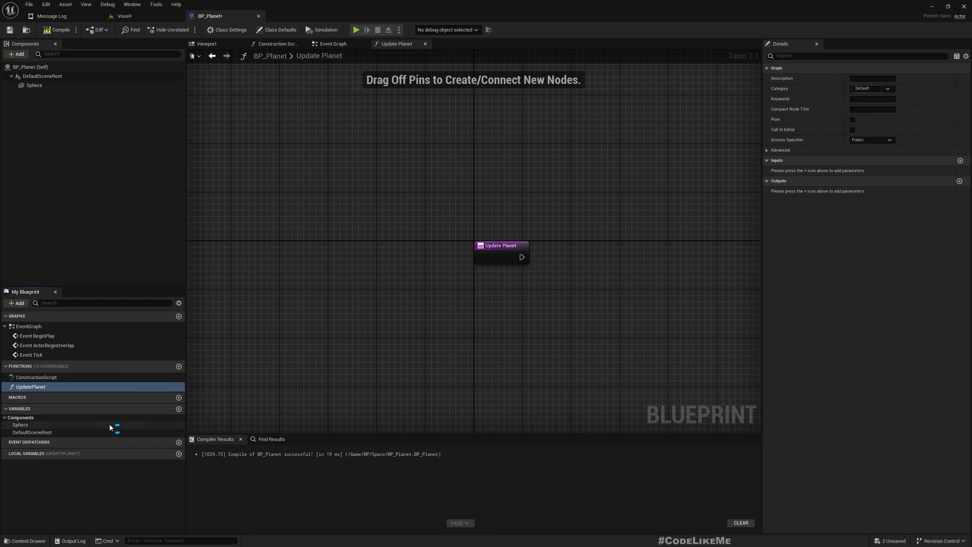
Add an instance-editable Float variable named Radius(Km) to BP_Planet and compile the blueprint.
left_click(179, 409)
type("Ra")
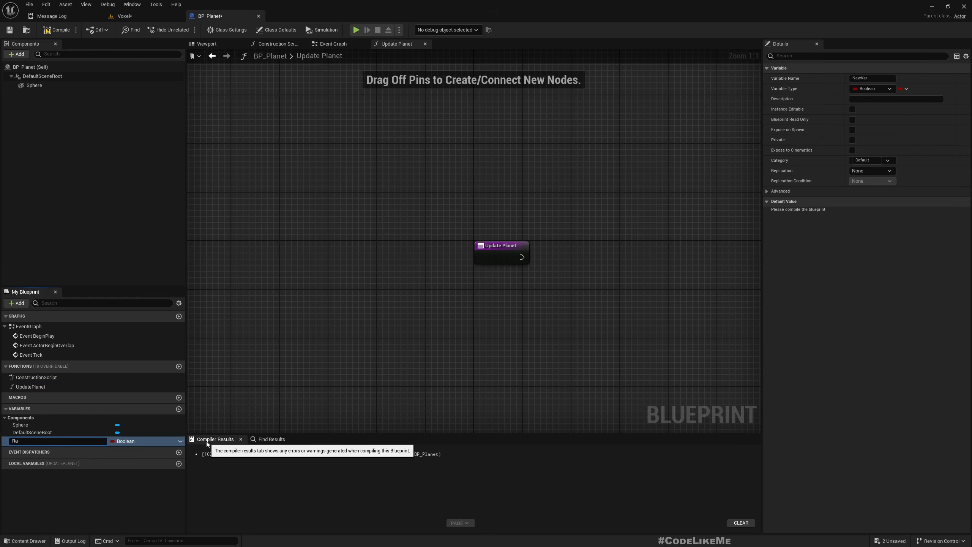
type("dius(K")
type("m)")
key("Return")
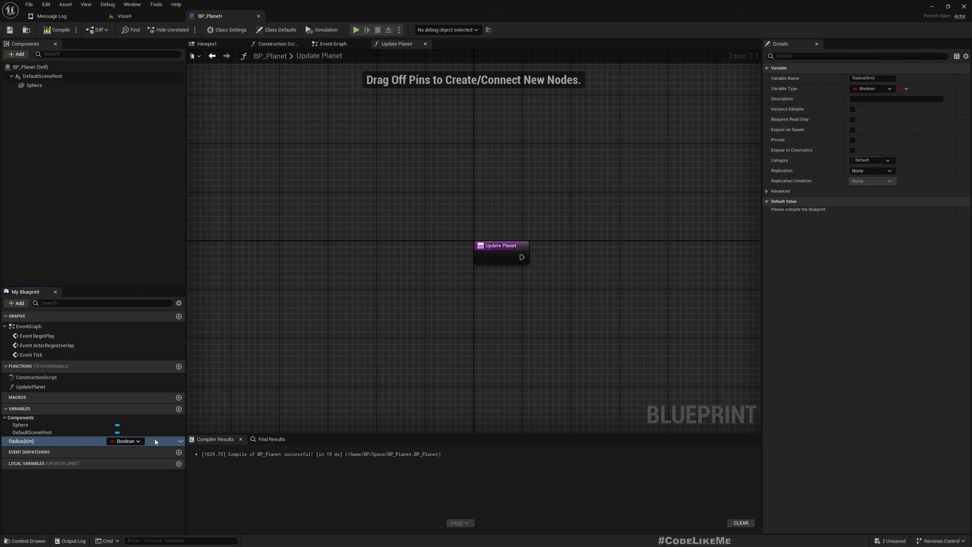
left_click(126, 440)
left_click(148, 329)
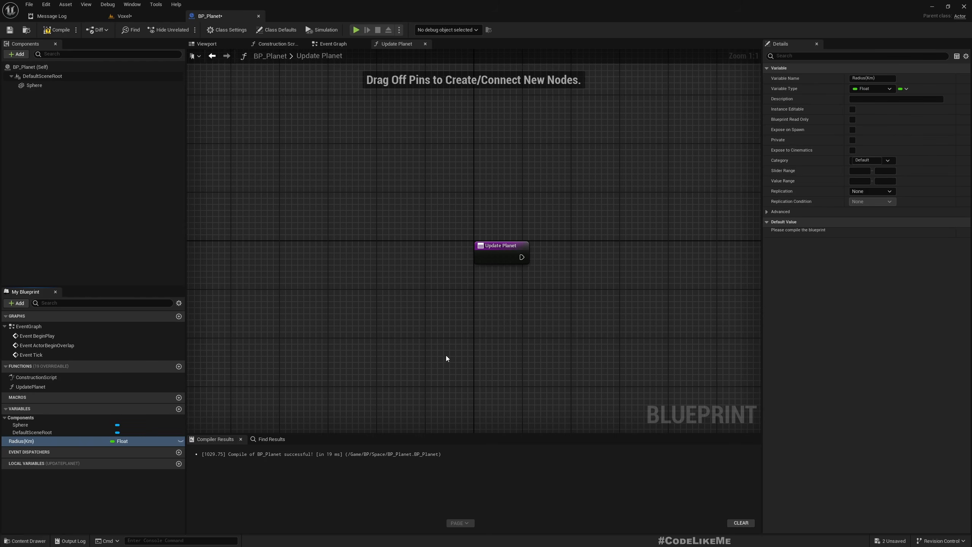
left_click(179, 442)
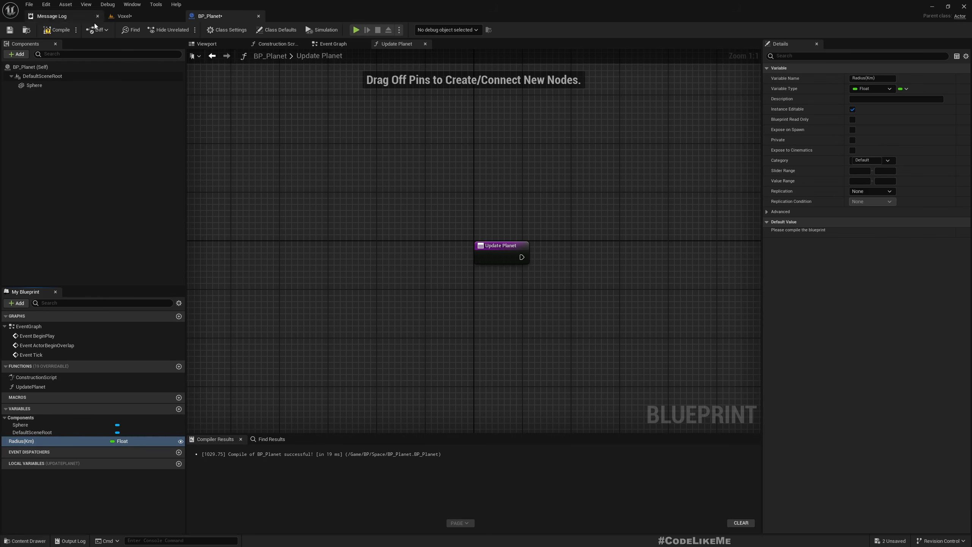
left_click(55, 30)
Rename the Sphere component to PlanetSPhere and recompile BP_Planet.
right_click_drag(460, 330, 283, 264)
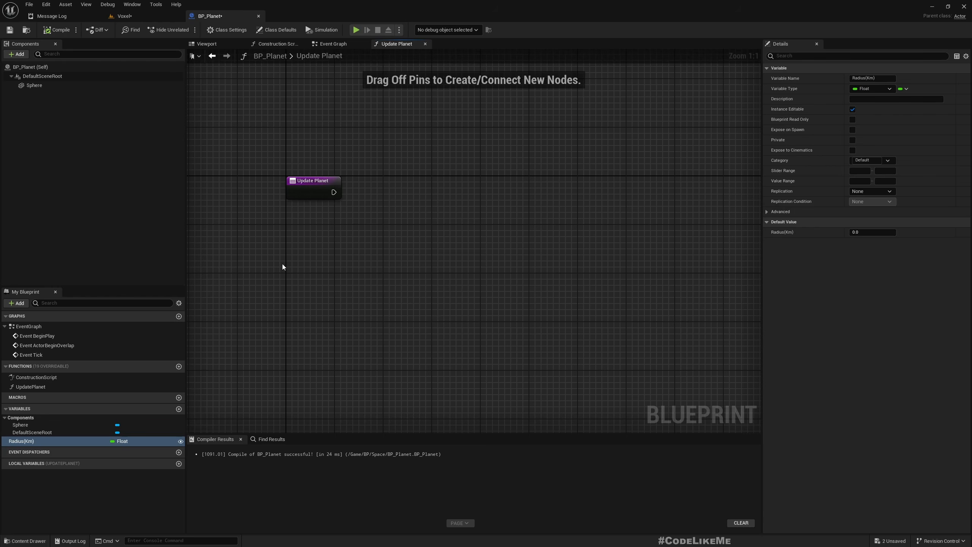
double_click(30, 85)
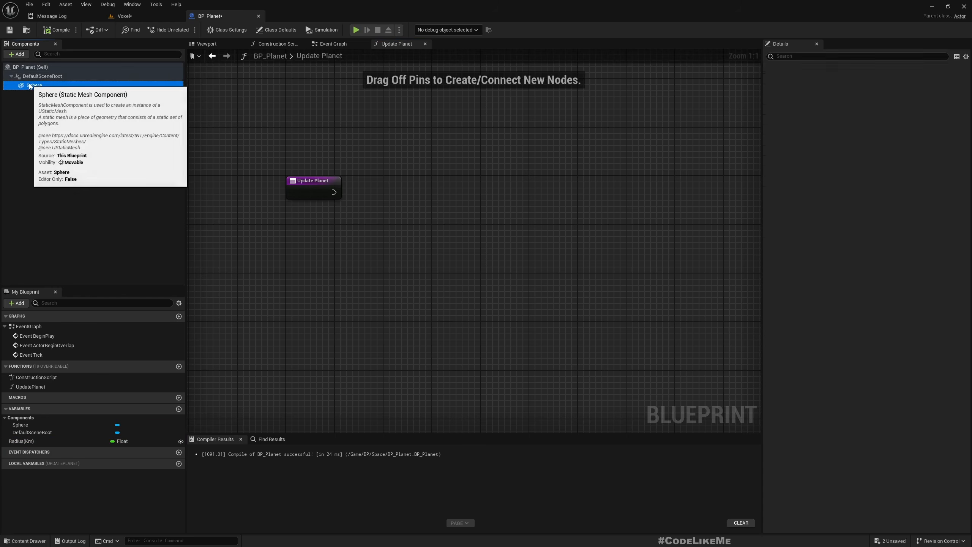
type("PlanetSPhere")
key("Return")
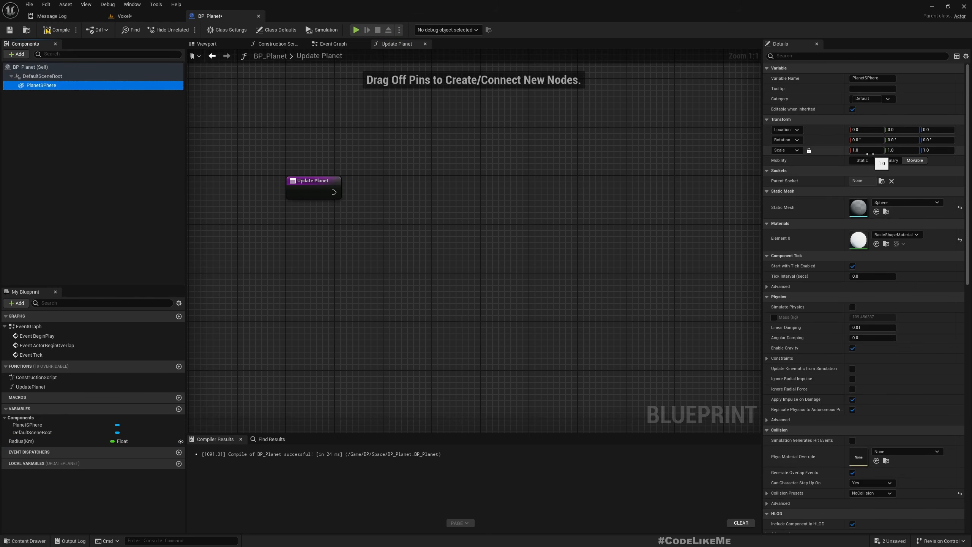
left_click(57, 30)
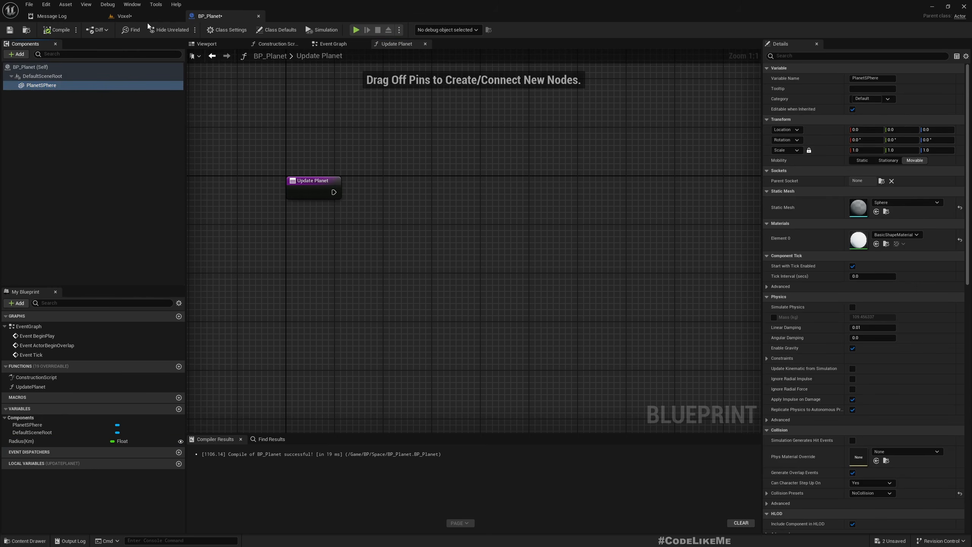
Place a BP_Planet actor beside the voxel planet in the Voxel level and set its Z location to 0.
left_click(34, 441)
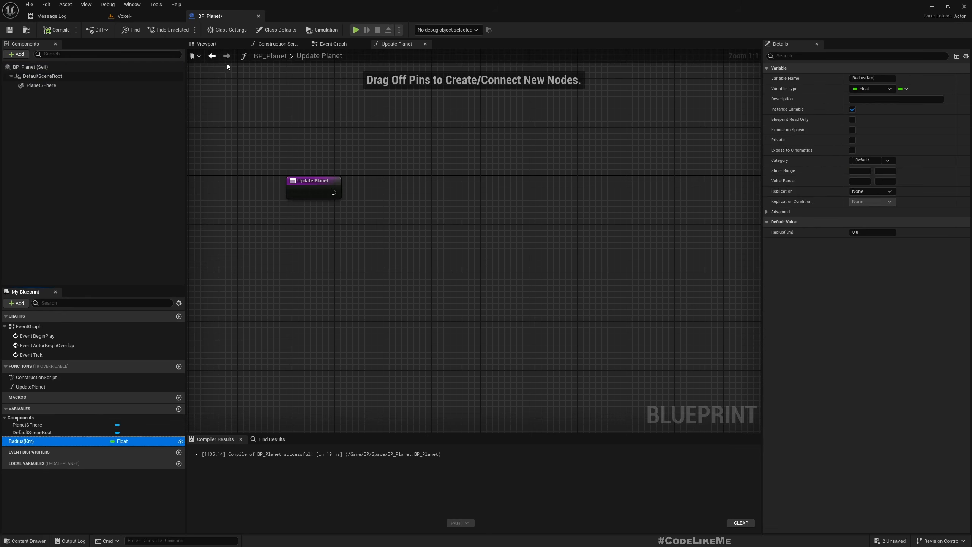
left_click(126, 19)
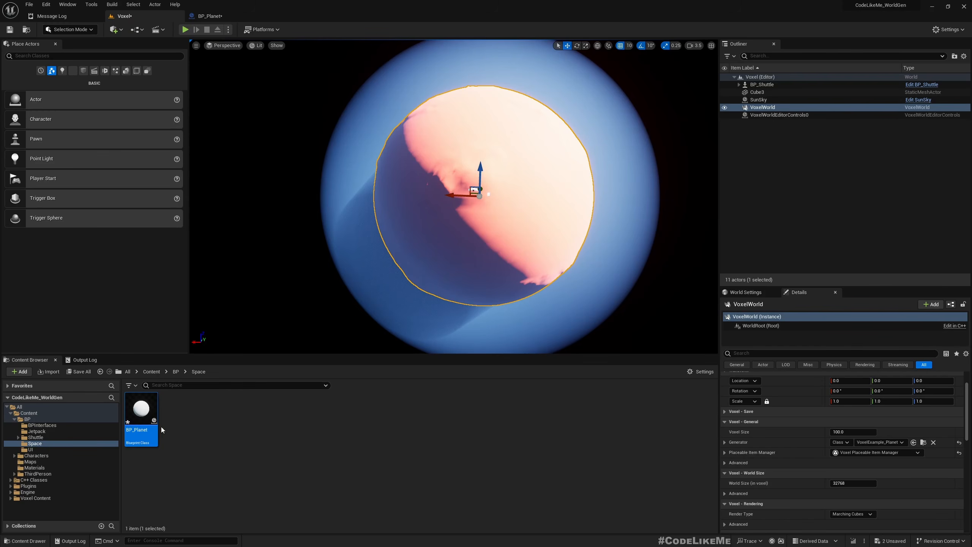
left_click(269, 283)
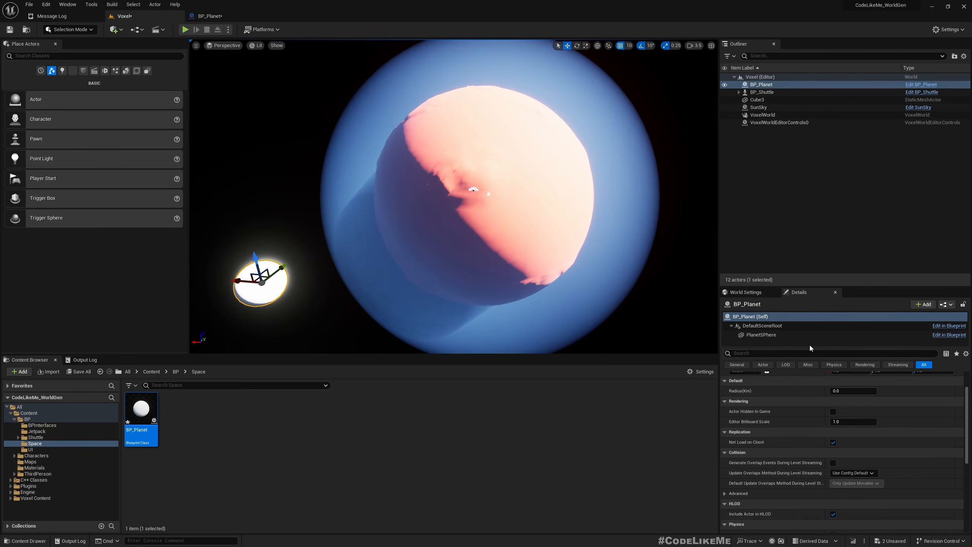
scroll(822, 402, "up", 2)
left_click(926, 385)
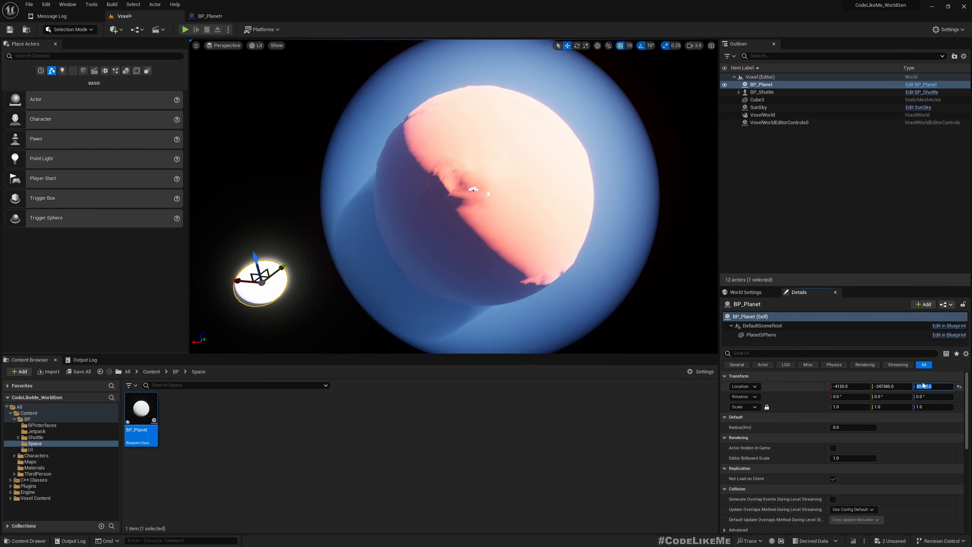
type("0")
key("Return")
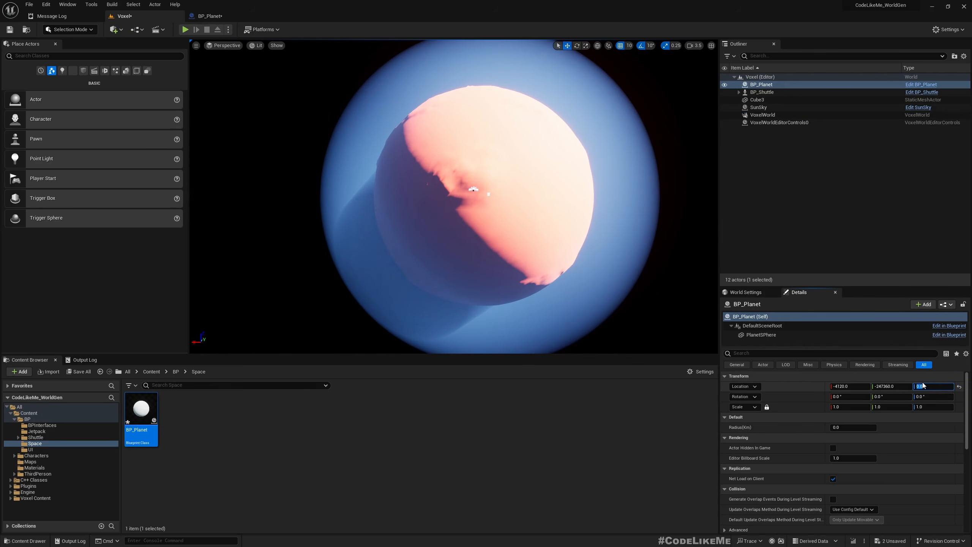
In the Right orthographic view, set the BP_Planet actor's Y location to 0 and move it along X to about -339620.
left_click(226, 46)
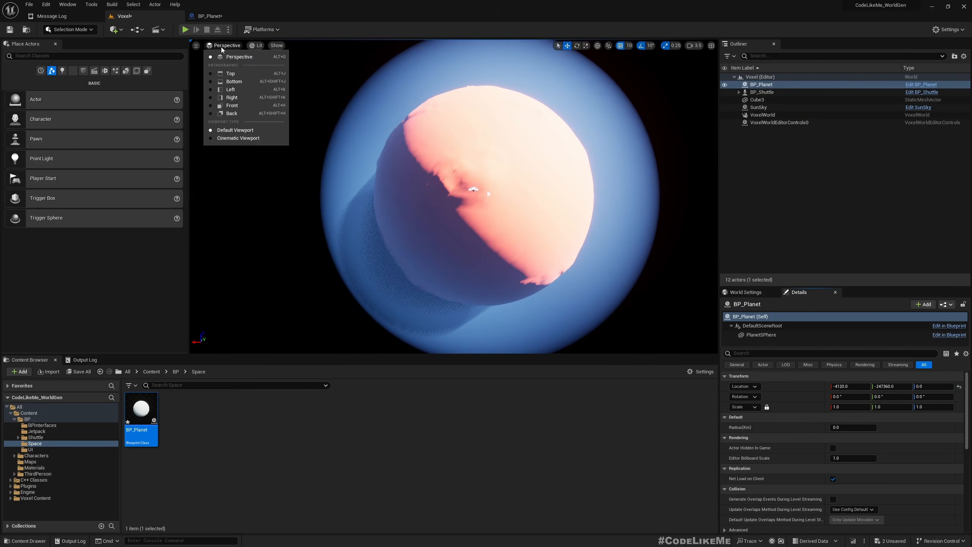
left_click(232, 97)
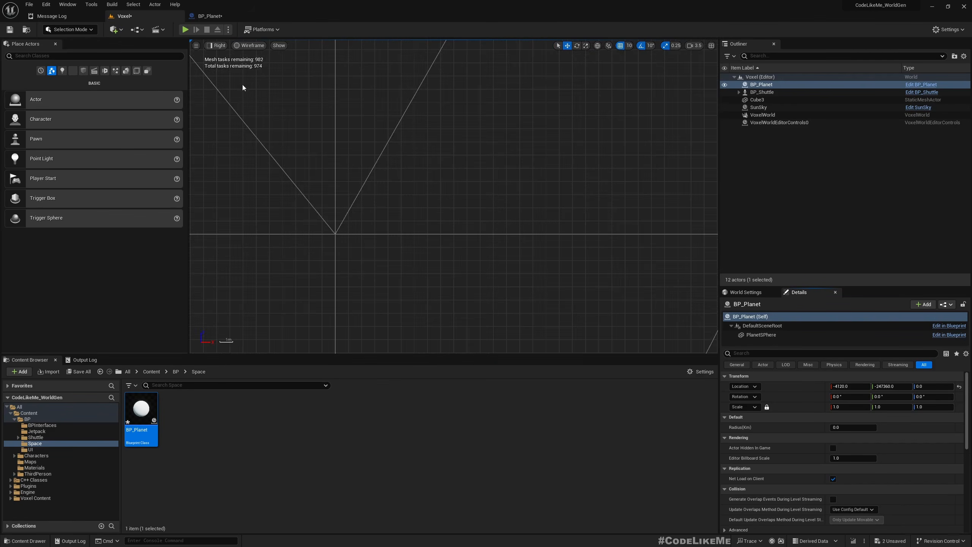
scroll(466, 236, "down", 10)
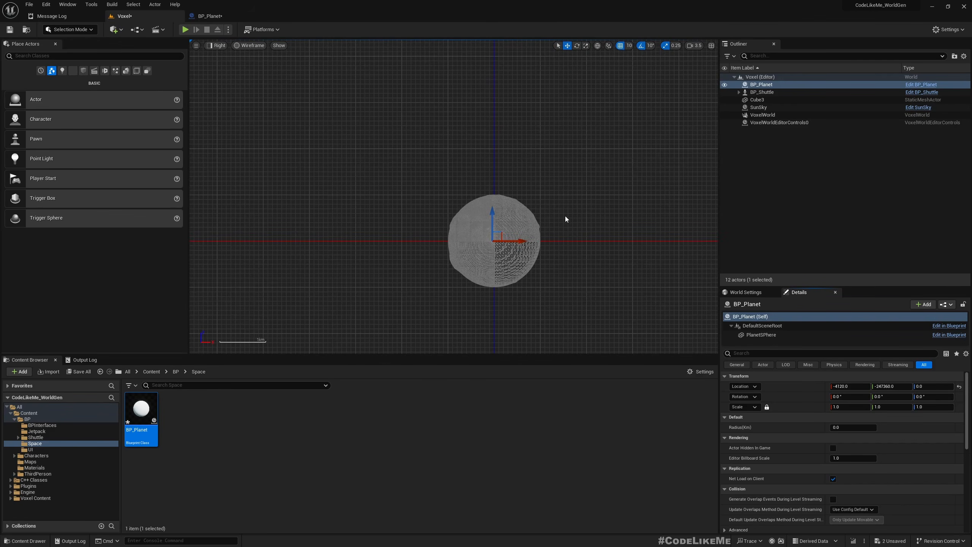
left_click(766, 85)
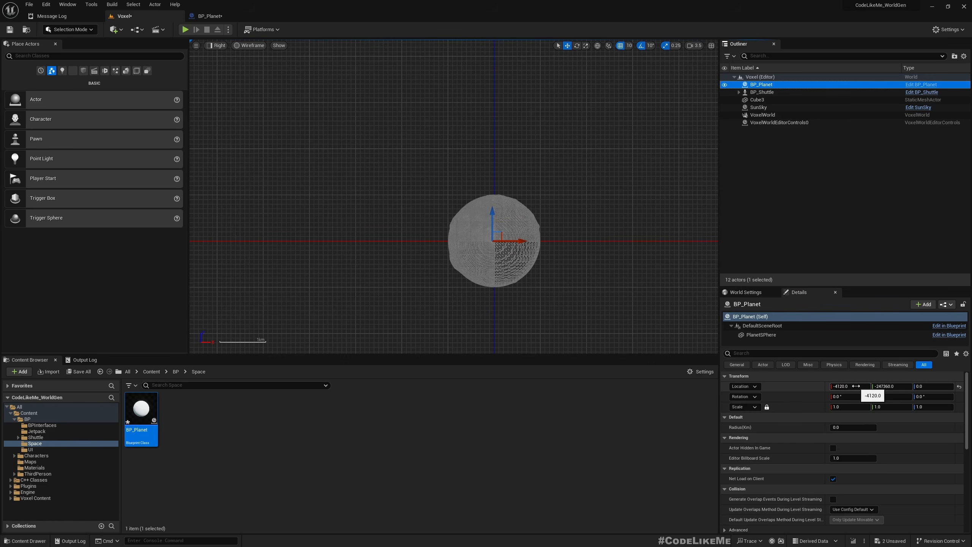
left_click(887, 386)
type("0")
key("Return")
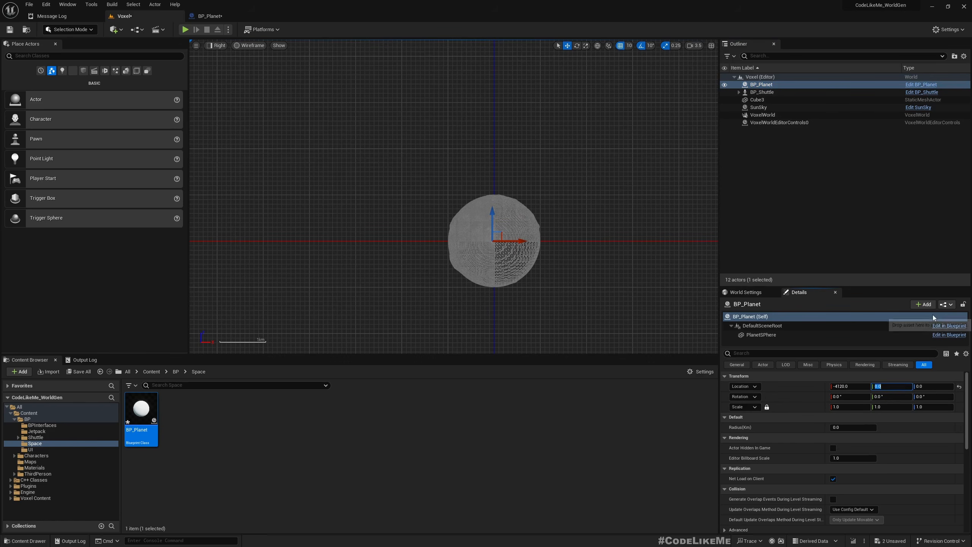
left_click_drag(526, 240, 372, 246)
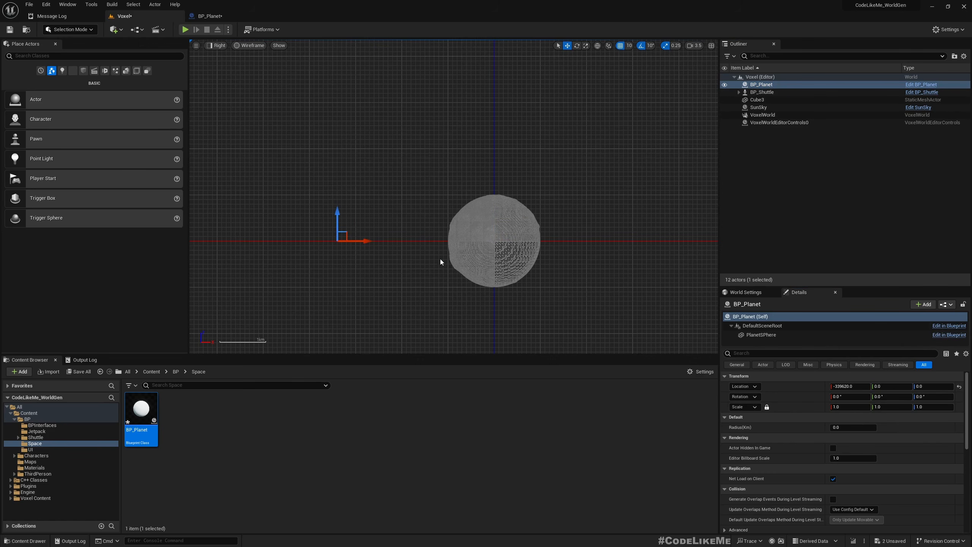
Set the scale of the placed actor's PlanetSPhere component to 100 on all axes.
left_click(760, 335)
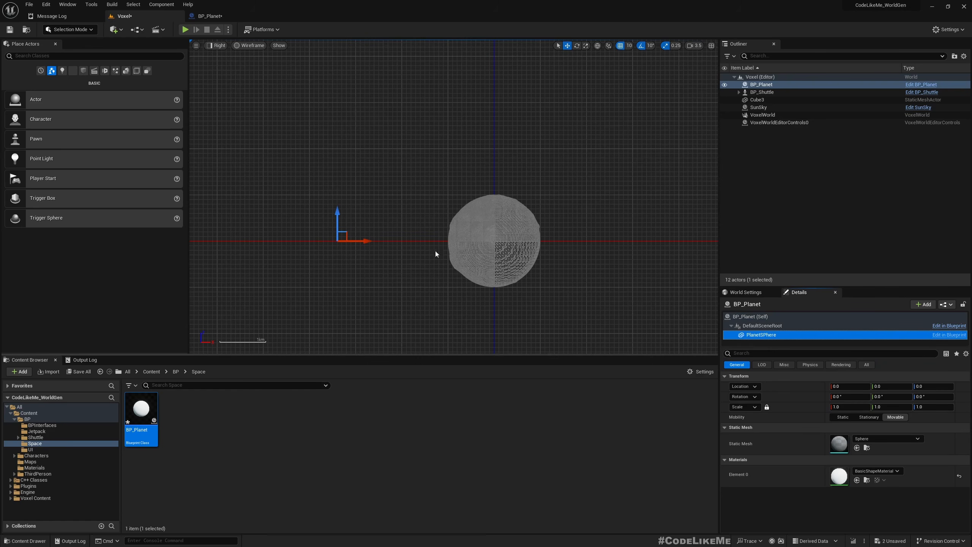
left_click(854, 407)
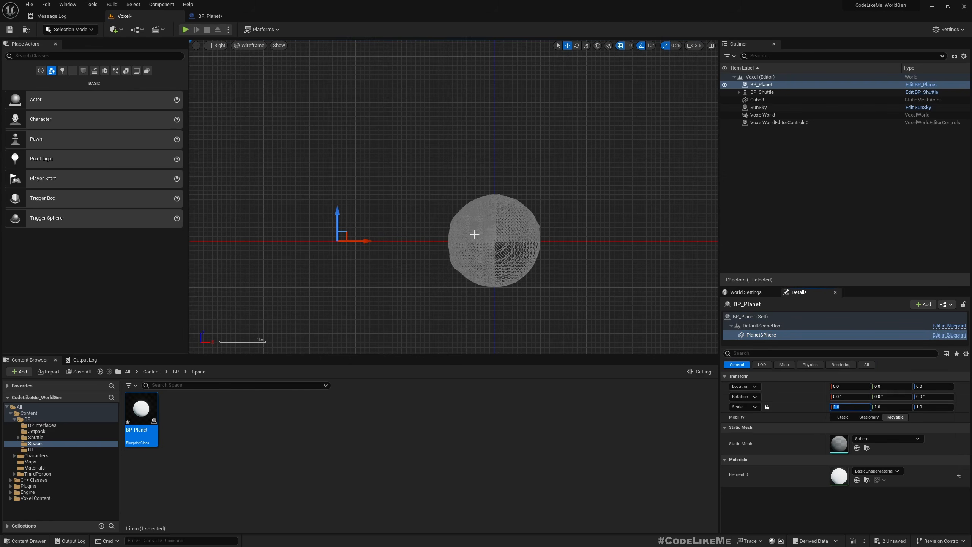
scroll(475, 234, "up", 3)
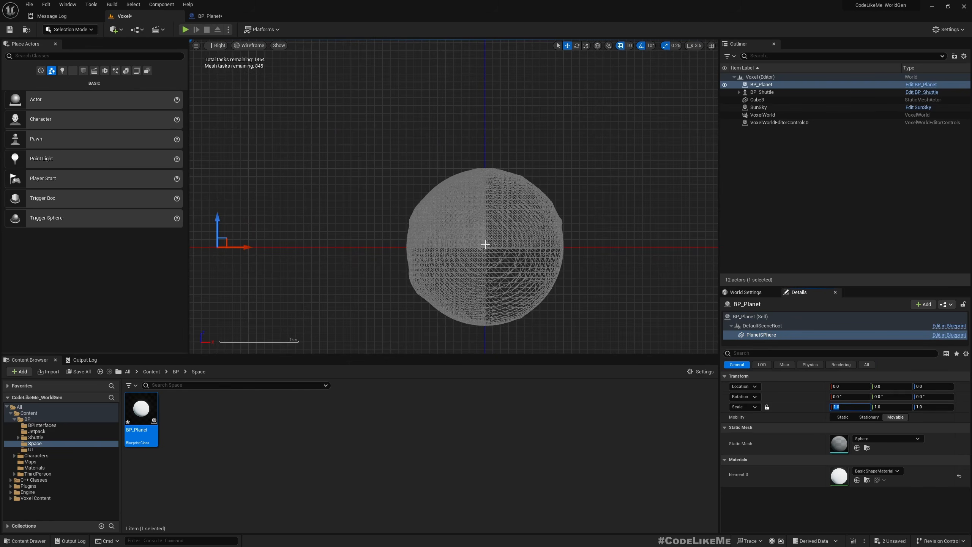
right_click_drag(299, 218, 418, 199)
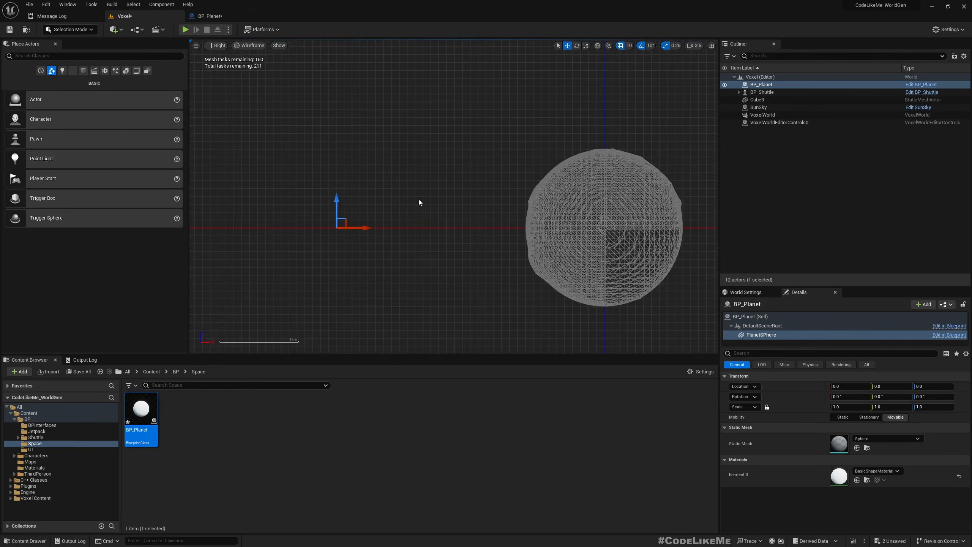
scroll(419, 200, "down", 5)
scroll(406, 217, "up", 4)
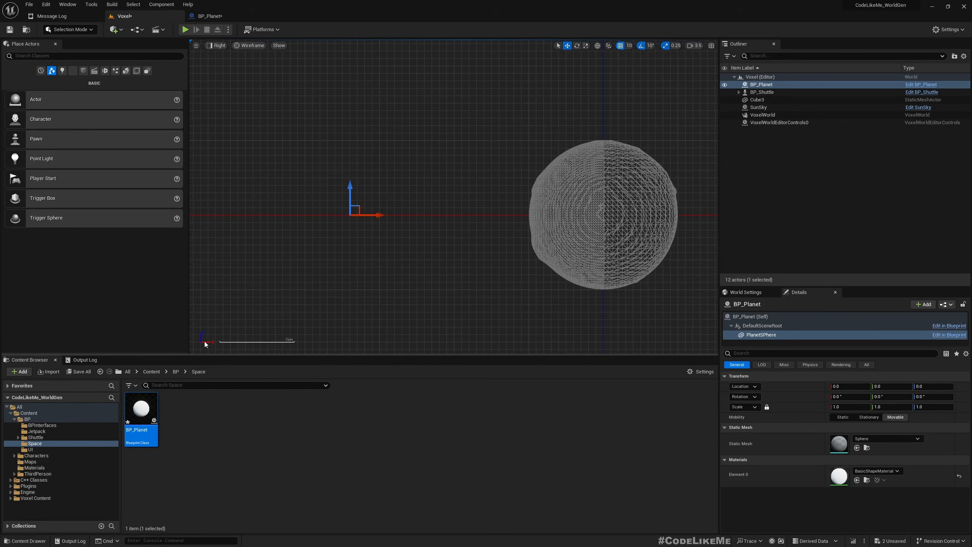
right_click_drag(501, 271, 545, 301)
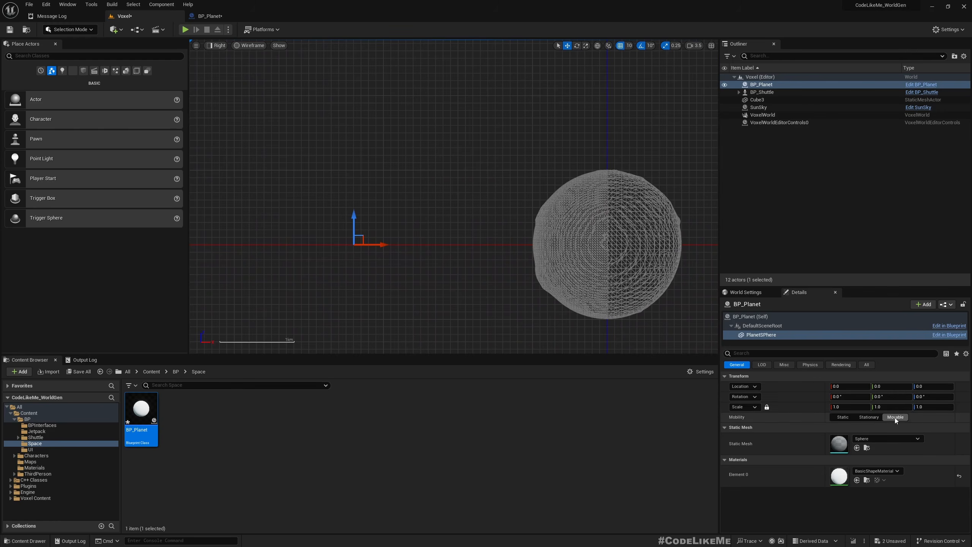
left_click(855, 407)
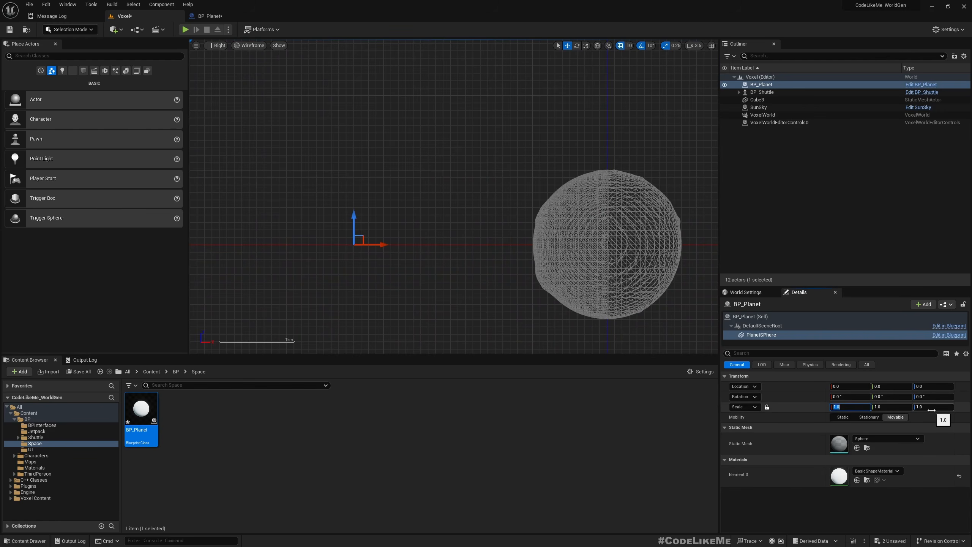
type("1")
key("Return")
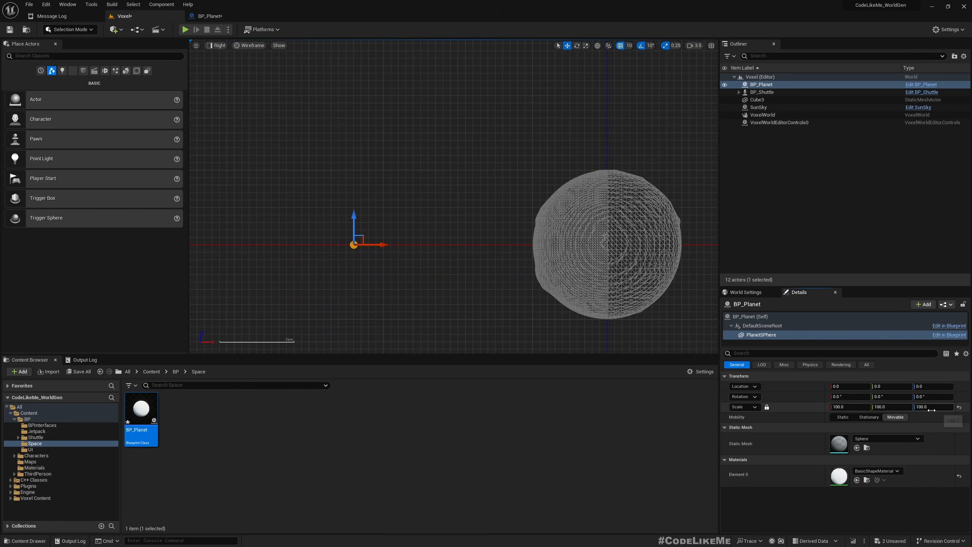
Enlarge the PlanetSPhere component's uniform scale to 1000 and then 2000 to match the voxel planet's size.
left_click(853, 406)
type("1000")
key("Return")
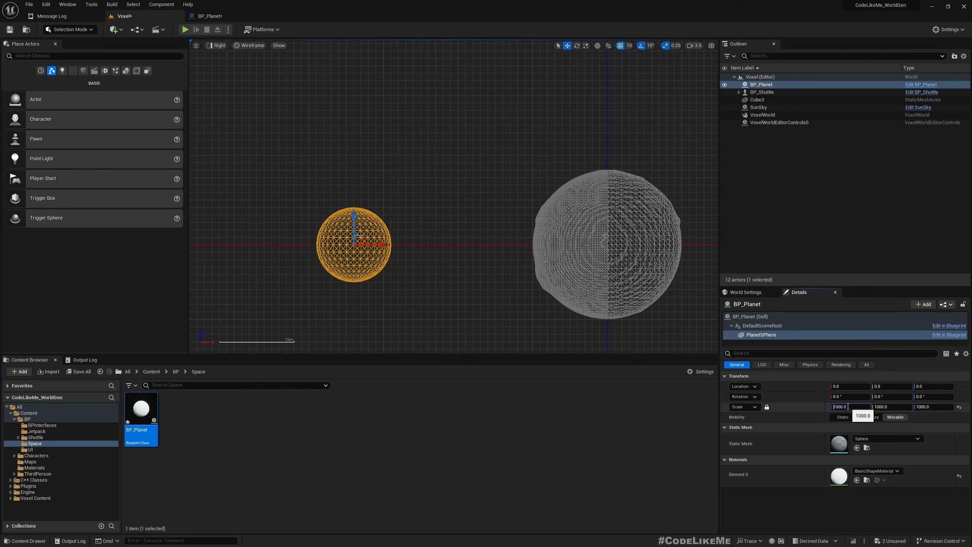
key("Return")
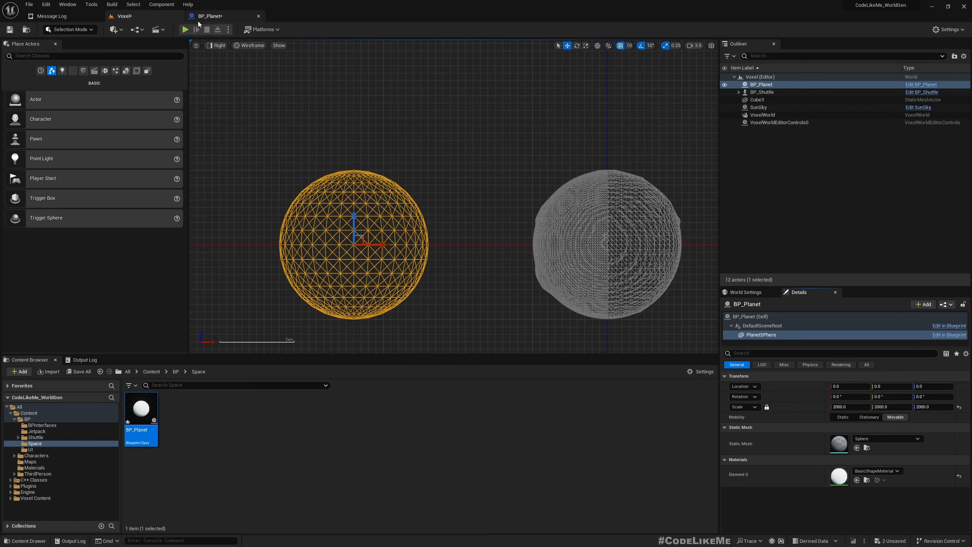
Select the BP_Planet actor in the level and set its Radius(Km) to 1.
left_click(757, 91)
left_click(758, 86)
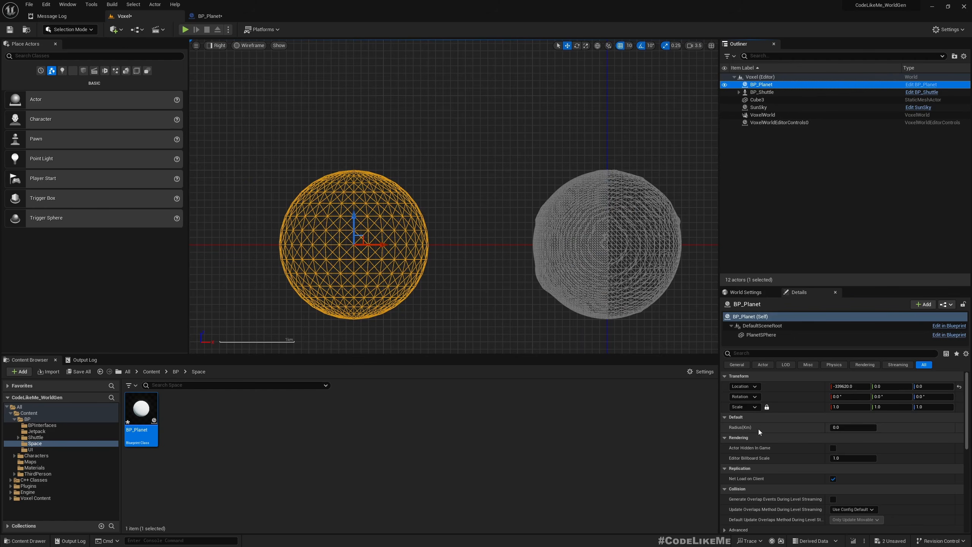
left_click(852, 428)
type("1")
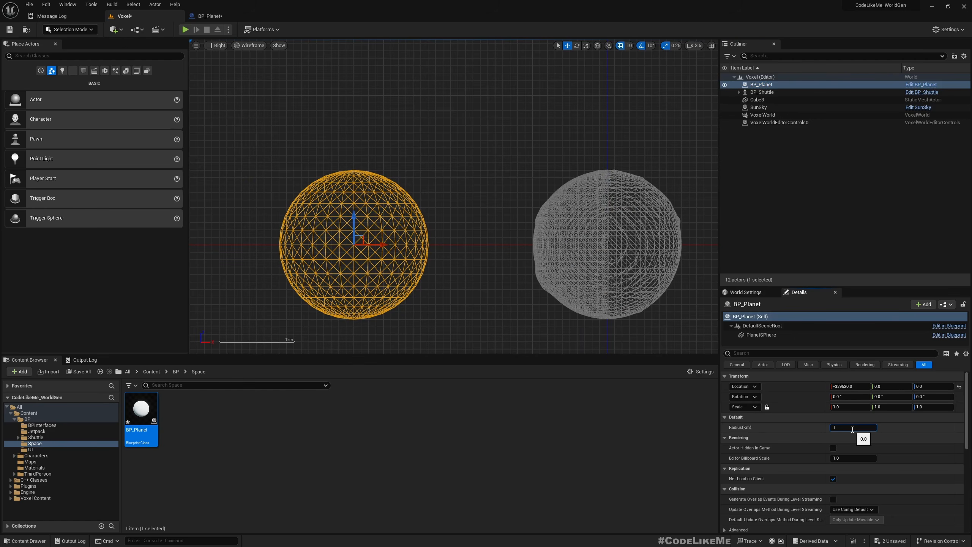
left_click(210, 16)
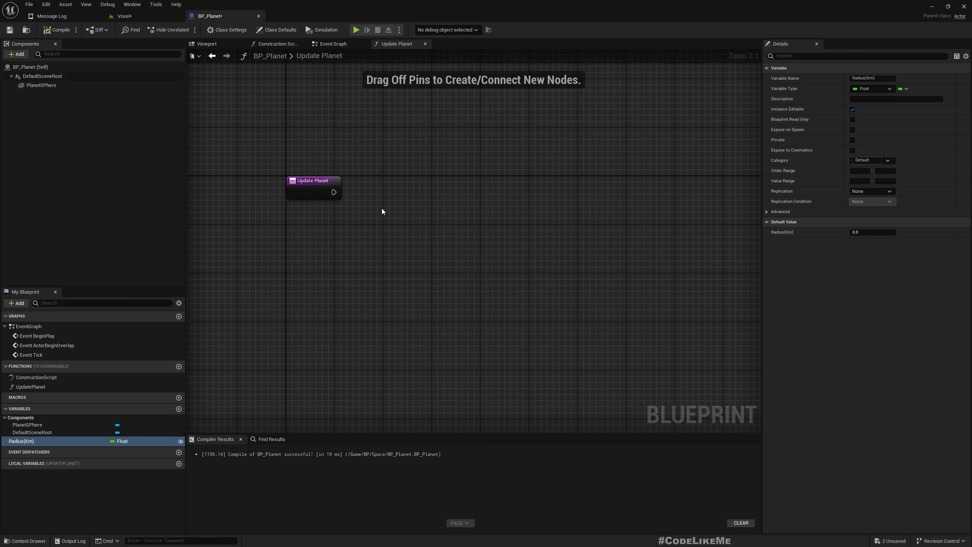
left_click_drag(22, 441, 319, 243)
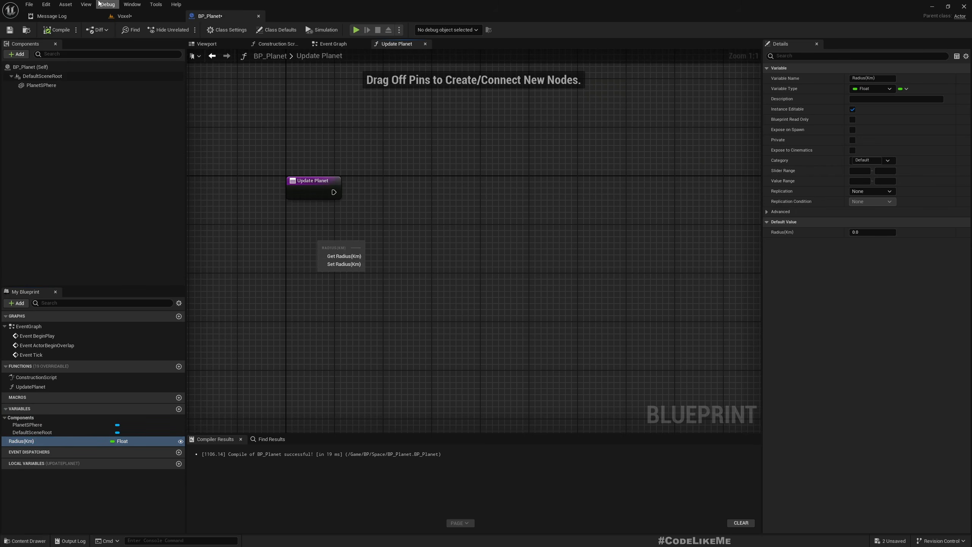
left_click(143, 17)
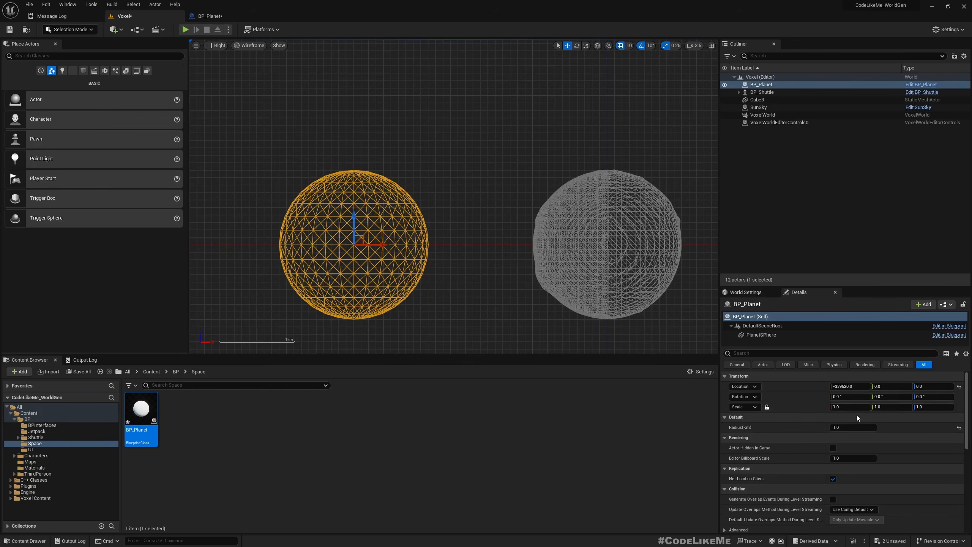
In BP_Planet's UpdatePlanet function, multiply the Radius(Km) variable by 2 and straighten the connection between the two nodes.
left_click(212, 15)
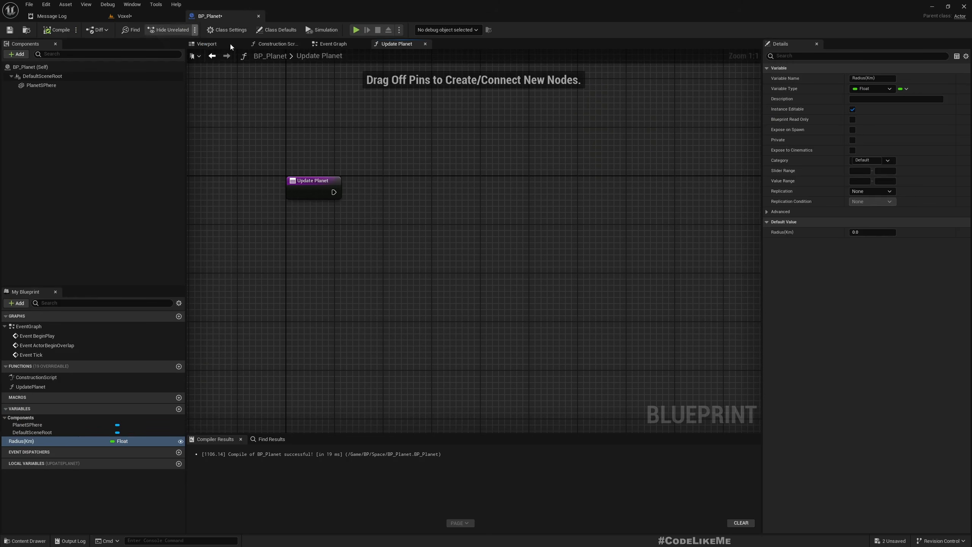
left_click_drag(21, 441, 417, 289, "ctrl")
type("*")
key("Return")
left_click(435, 305)
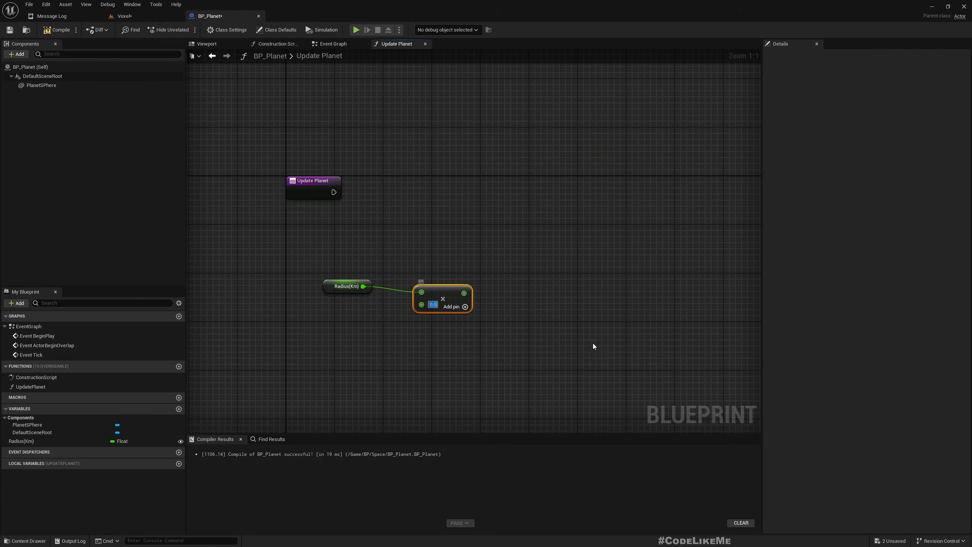
type("2")
key("Return")
left_click_drag(304, 266, 443, 336)
key("q")
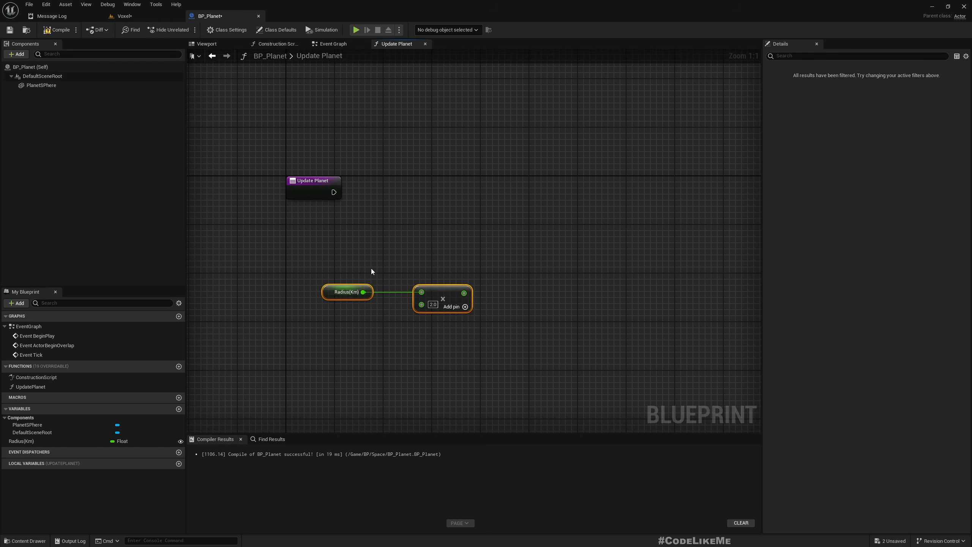
Add a third input to the multiply node and set it to 1000.
left_click(465, 307)
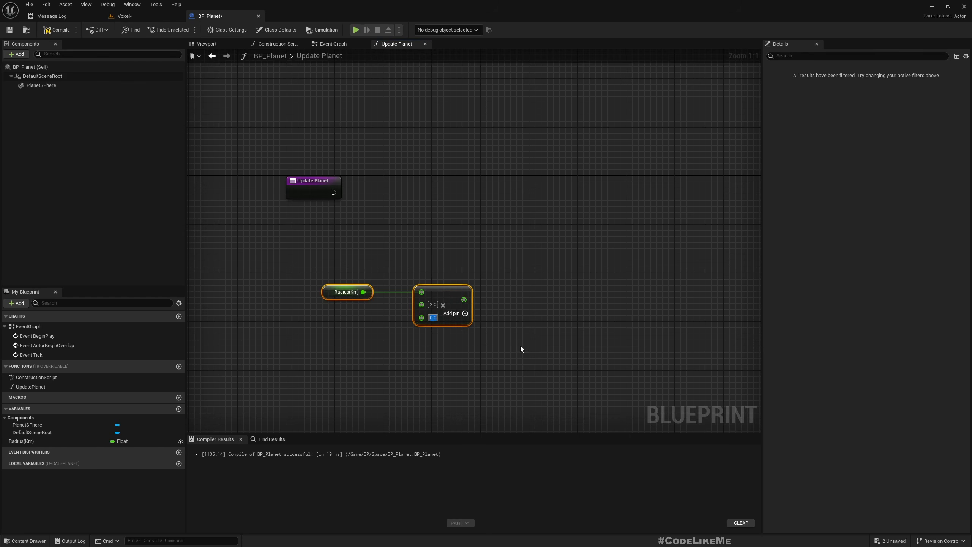
type("1000")
key("Return")
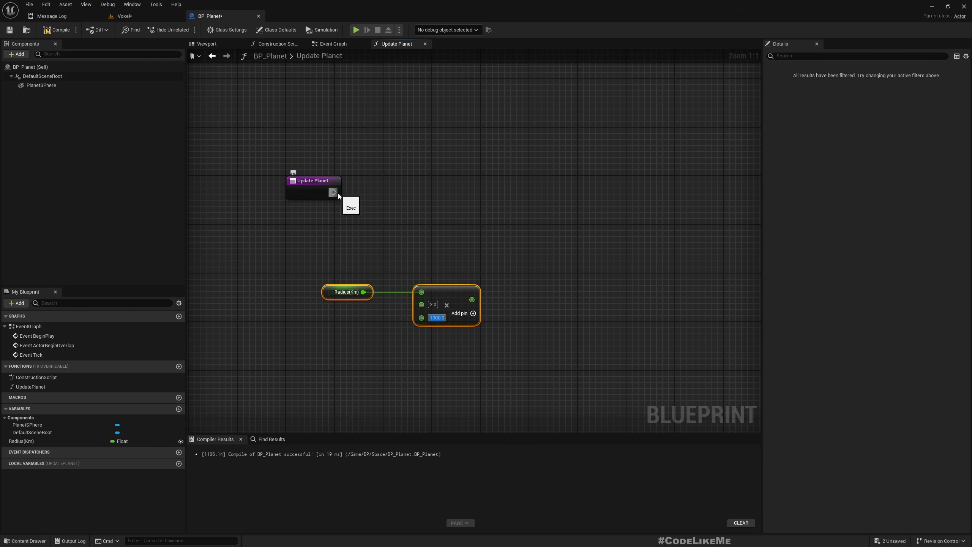
Add a Set World Scale 3D node targeting PlanetSPhere, executed from Update Planet, with the multiply result feeding New Scale.
left_click_drag(42, 85, 406, 229)
left_click_drag(442, 231, 519, 229)
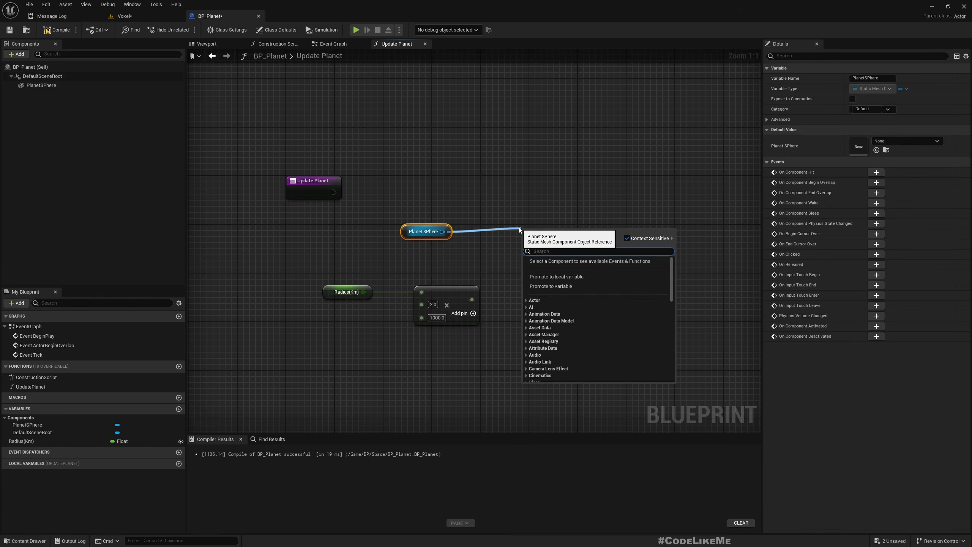
type("set world scale")
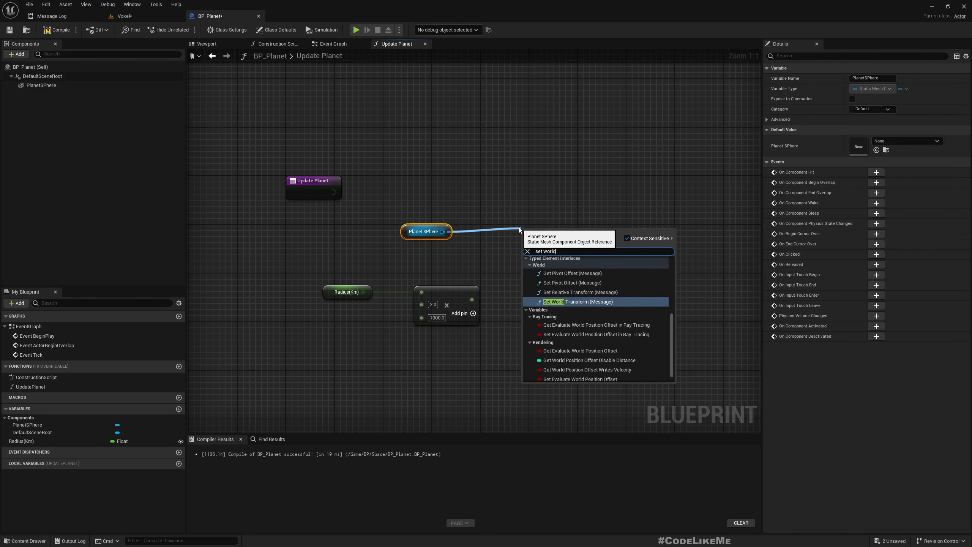
key("Return")
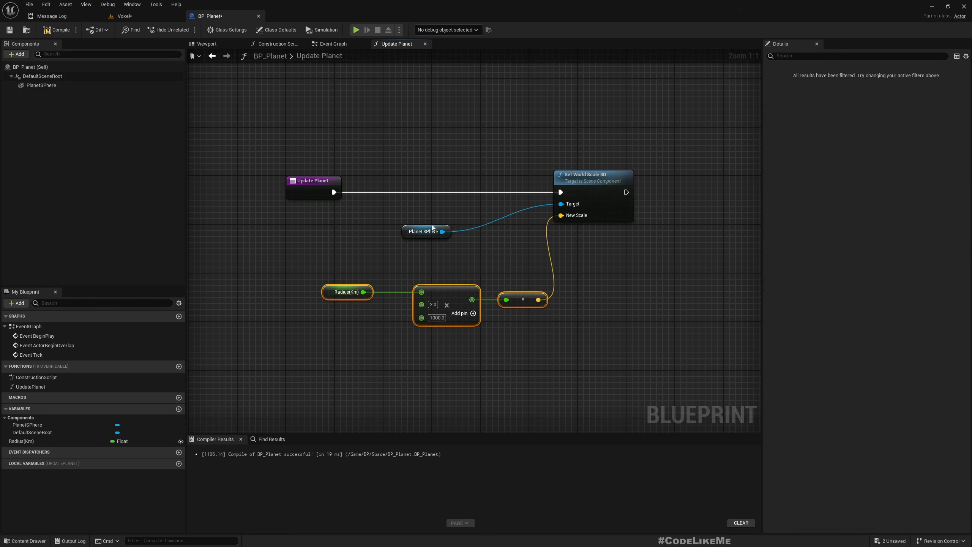
Move the Planet SPhere reference and Set World Scale 3D nodes into a tidy layout and straighten the execution wire.
left_click_drag(432, 228, 531, 259)
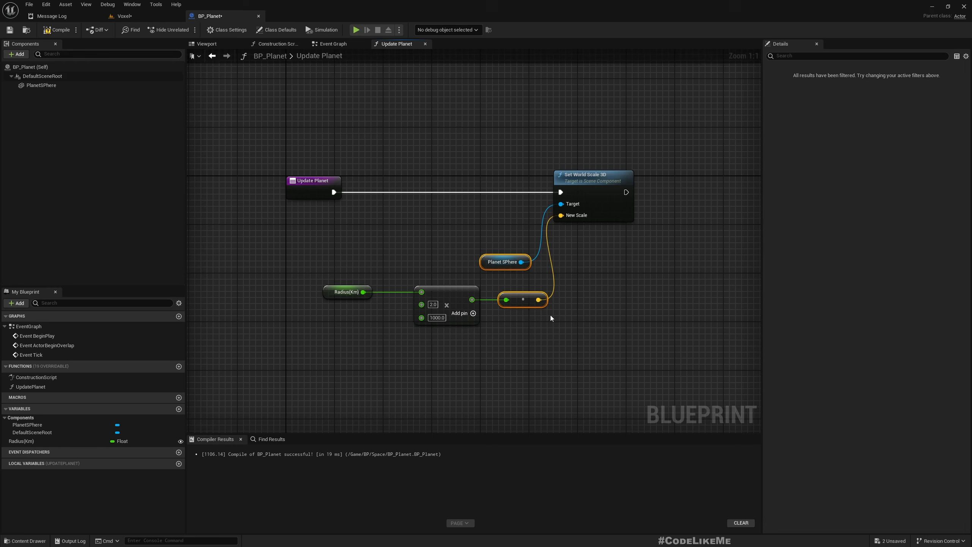
left_click_drag(570, 194, 614, 199)
scroll(612, 199, "down", 3)
left_click_drag(396, 149, 602, 204)
key("q")
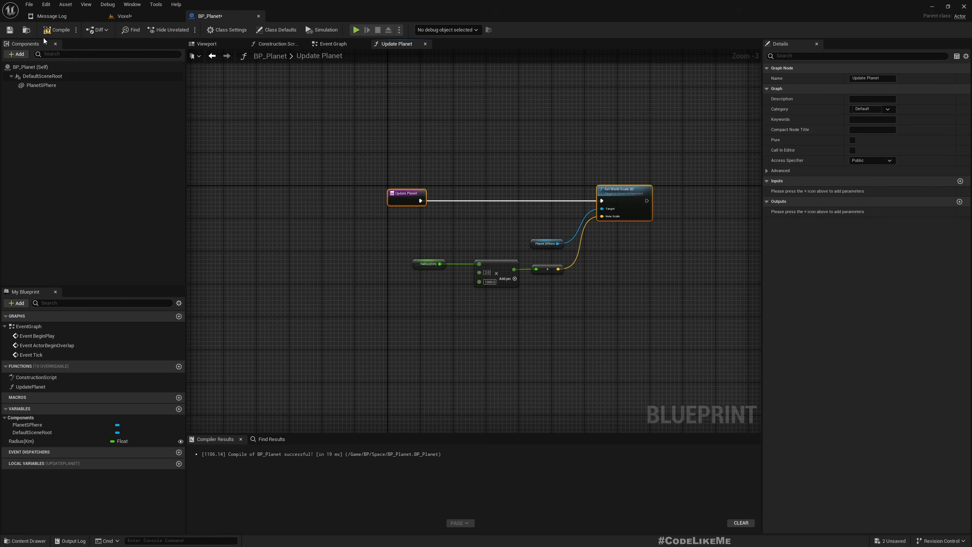
Call UpdatePlanet from the Construction Script of BP_Planet and compile the blueprint.
left_click(265, 49)
left_click(30, 386)
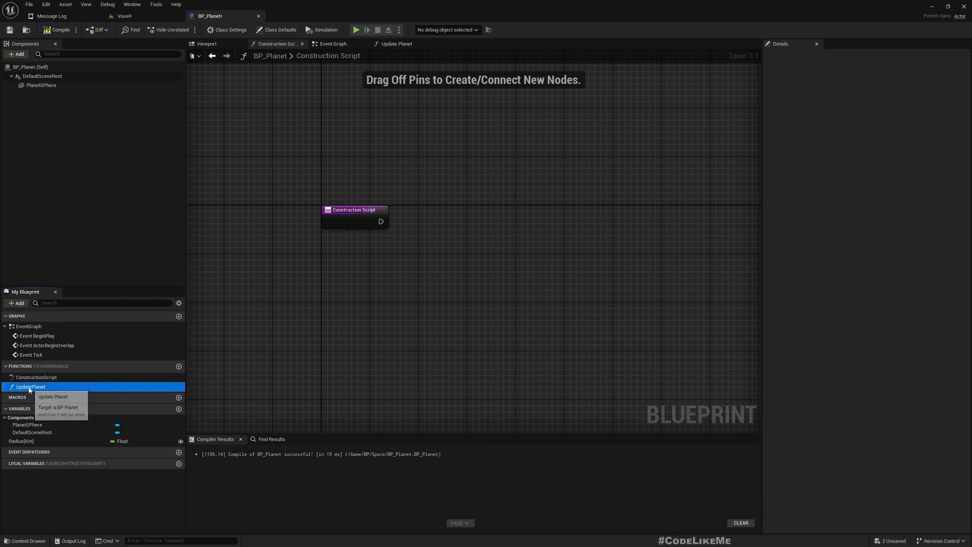
left_click_drag(28, 387, 380, 221)
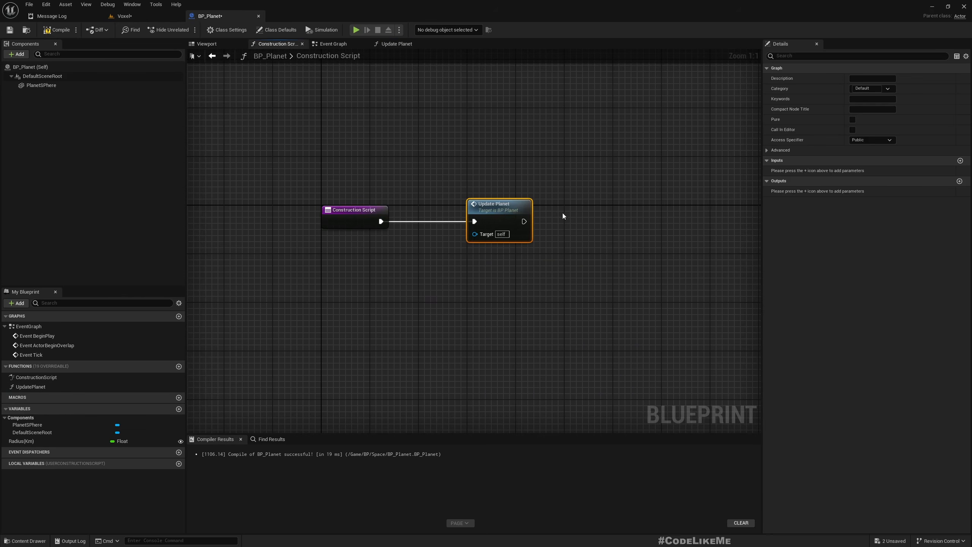
left_click_drag(504, 213, 534, 214)
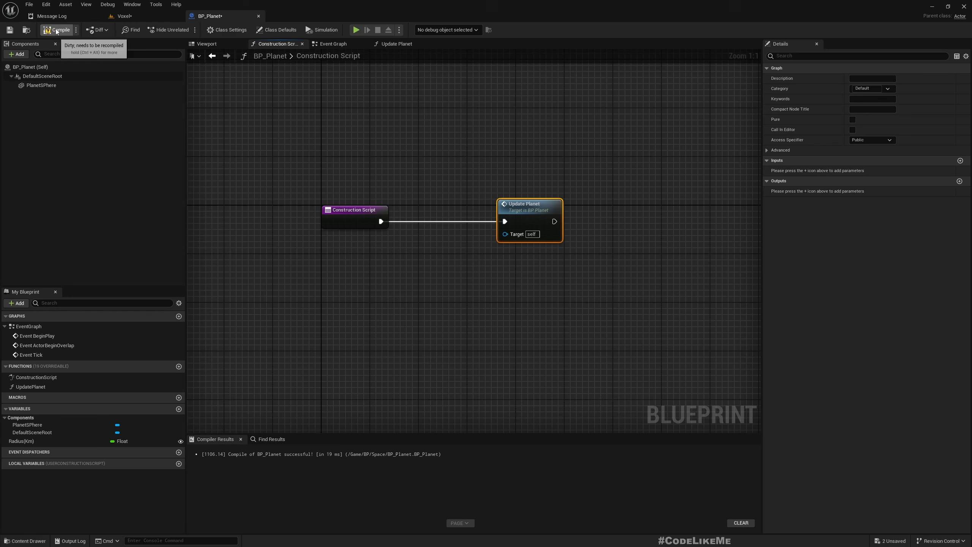
left_click(56, 30)
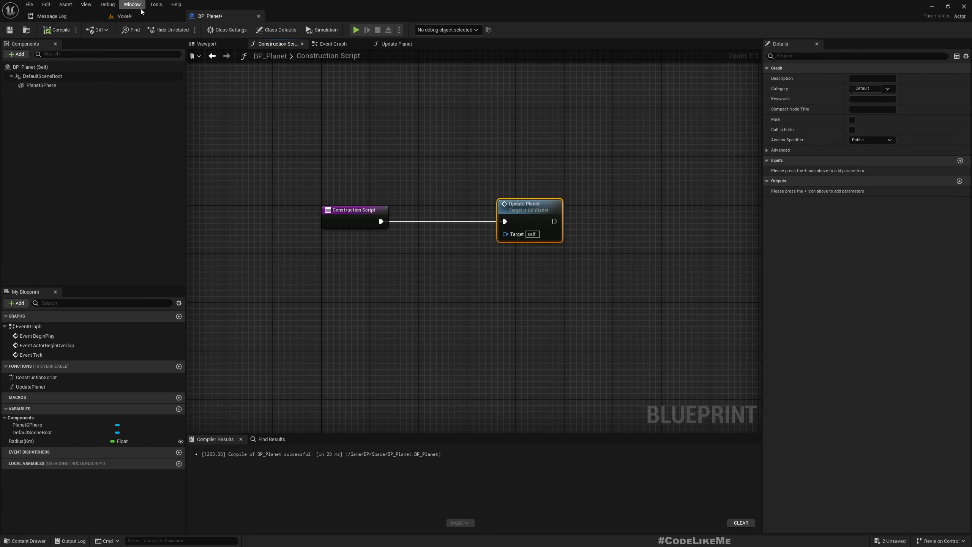
In the Voxel level, test the placed BP_Planet with a Radius(Km) of 2, then set it back to 1.
left_click(127, 16)
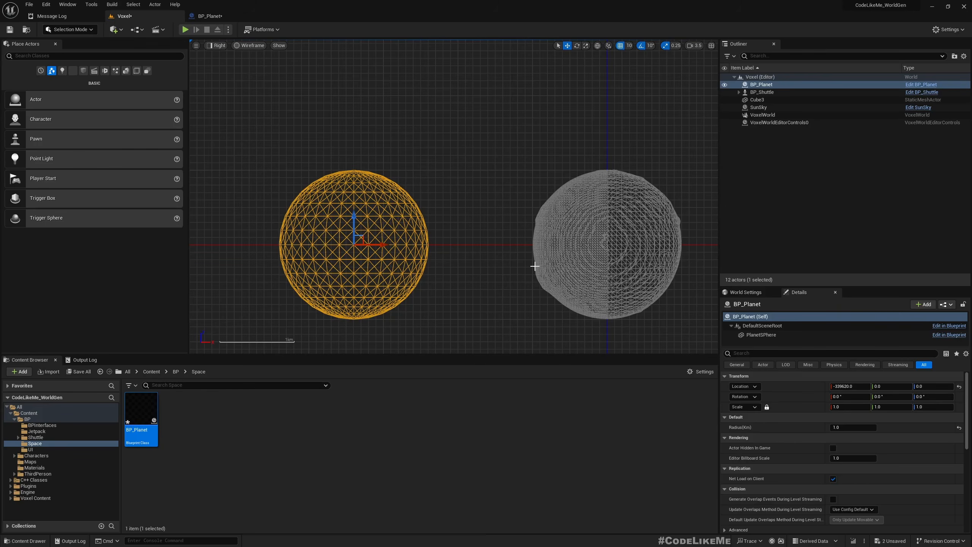
left_click(855, 427)
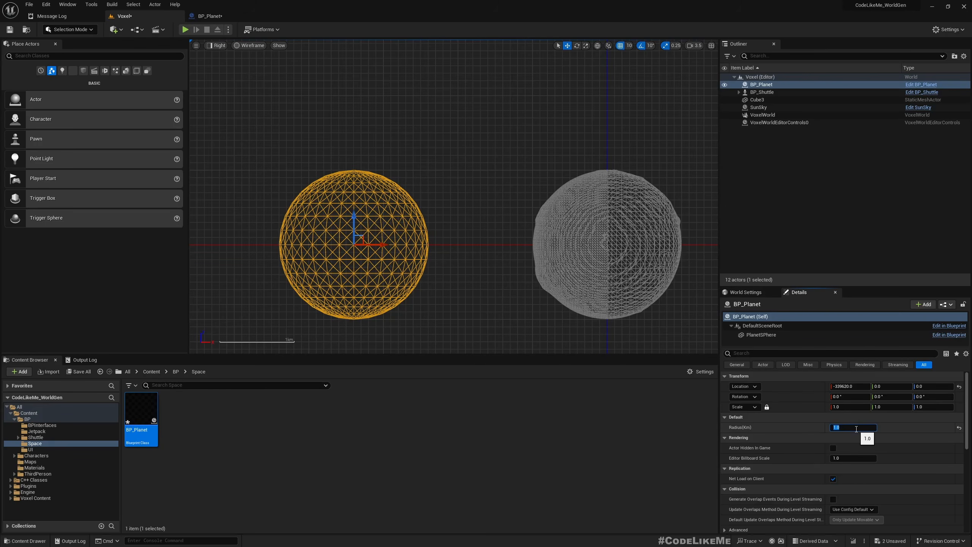
type("2")
key("Return")
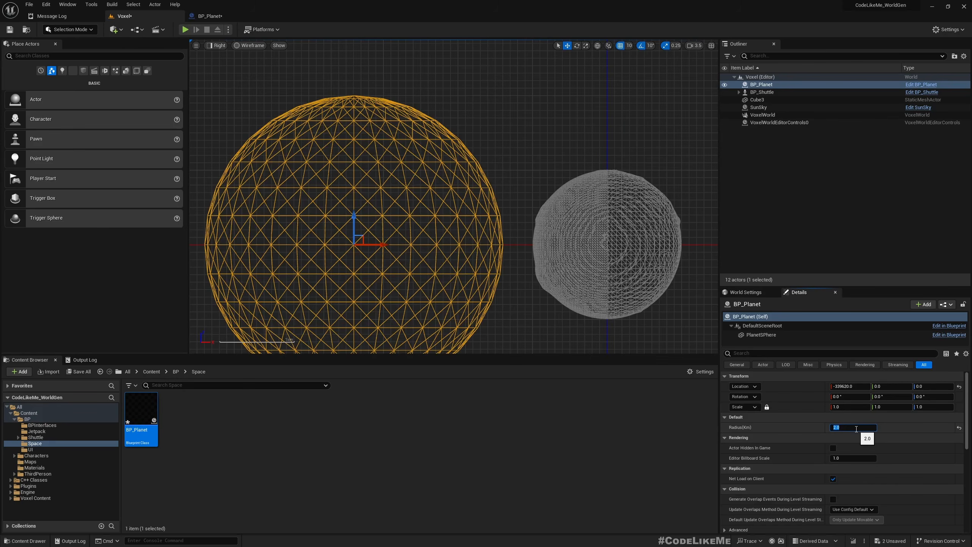
type("1")
key("Return")
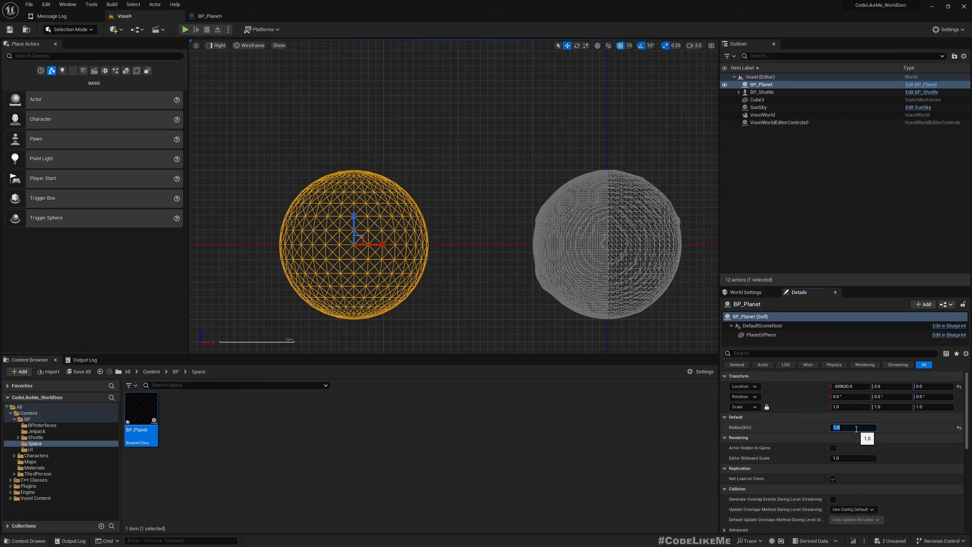
Set the placed BP_Planet's Radius(Km) to 10 and move it away from the voxel planet to X about -2236890.
scroll(524, 257, "down", 10)
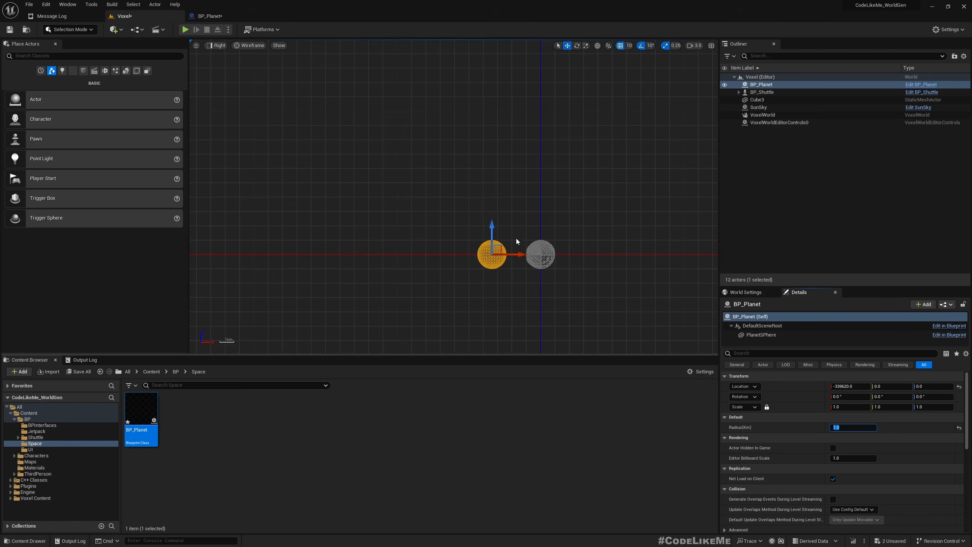
key("Return")
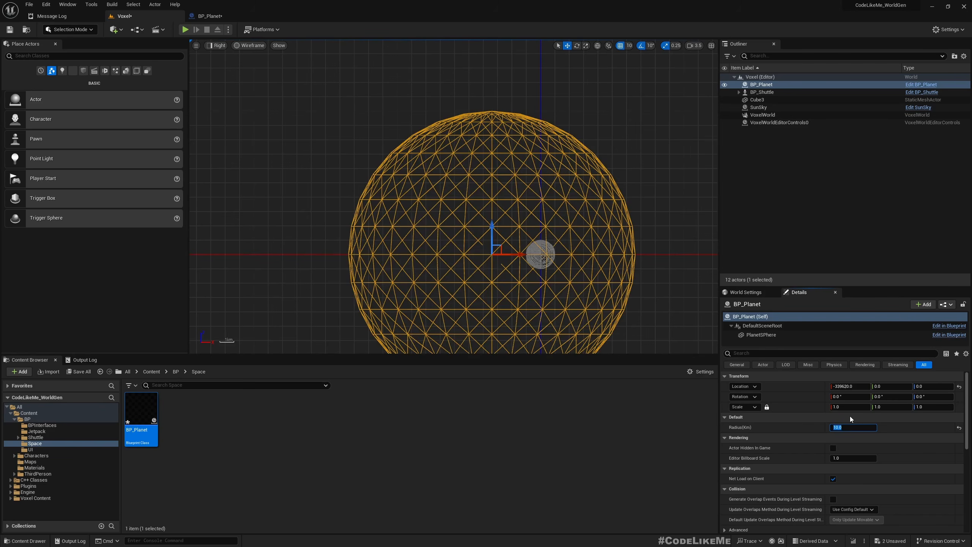
left_click_drag(512, 254, 349, 235)
scroll(462, 192, "down", 5)
scroll(471, 216, "up", 2)
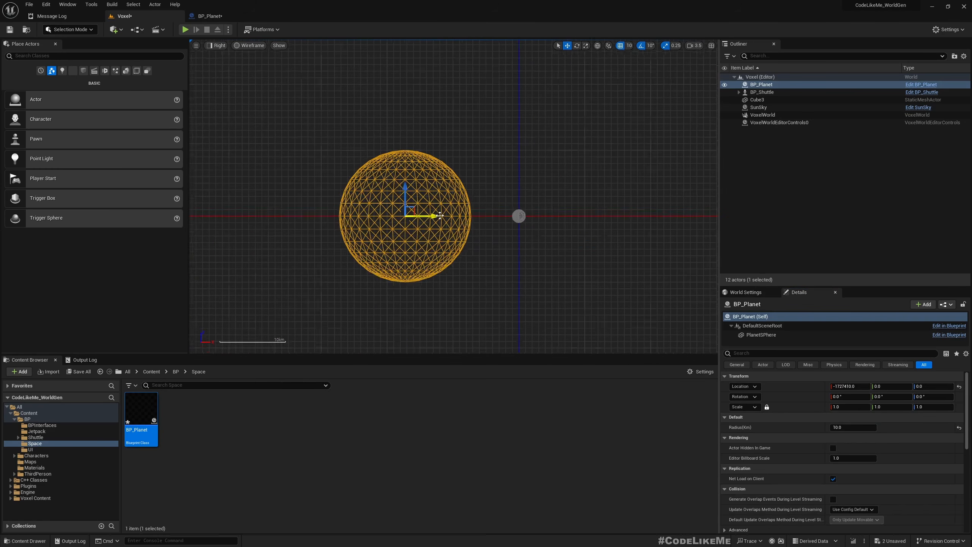
left_click_drag(467, 223, 425, 222)
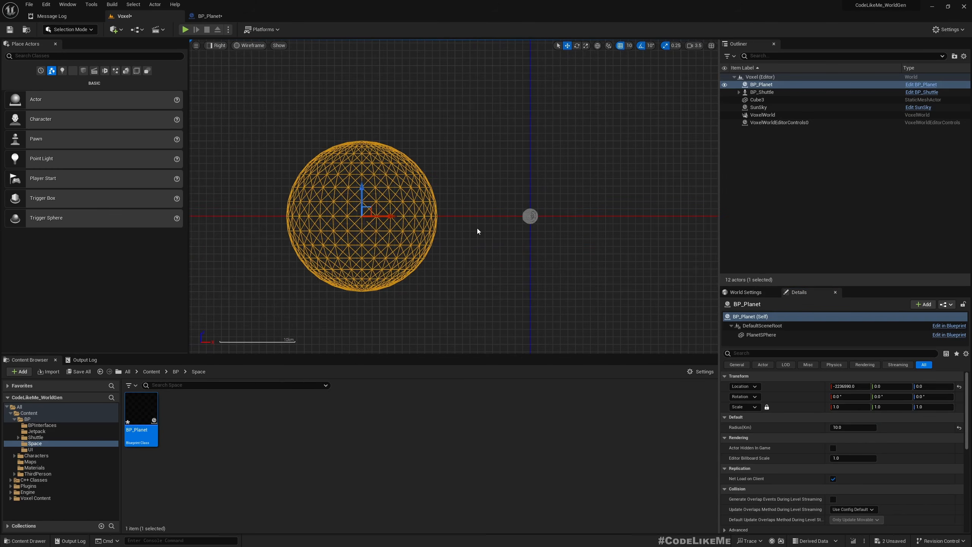
Set the placed BP_Planet's Radius(Km) to 5.
left_click(849, 426)
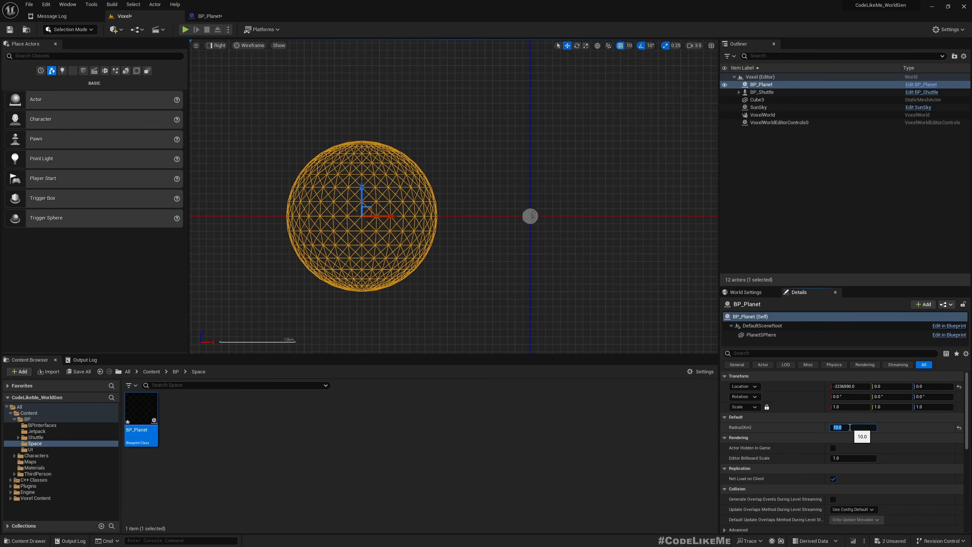
type("5")
key("Return")
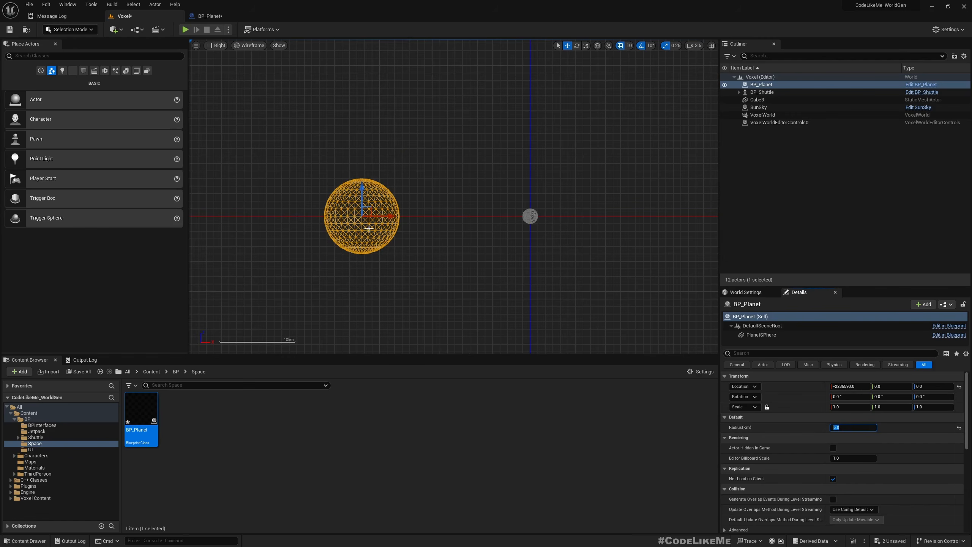
Compare the BP_Planet sphere with the VoxelWorld planet in the level, selecting each in turn.
left_click(344, 153)
scroll(368, 213, "up", 2)
left_click(372, 213)
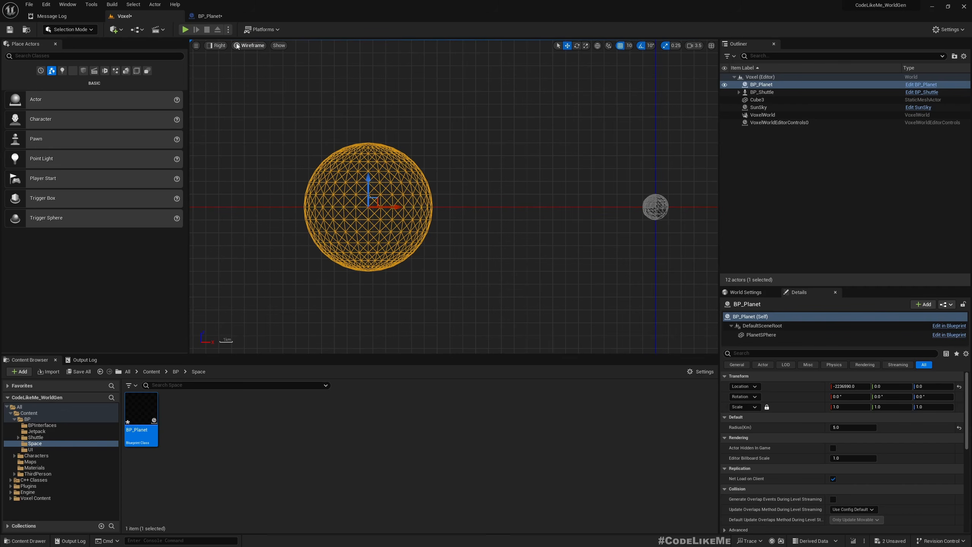
left_click(662, 211)
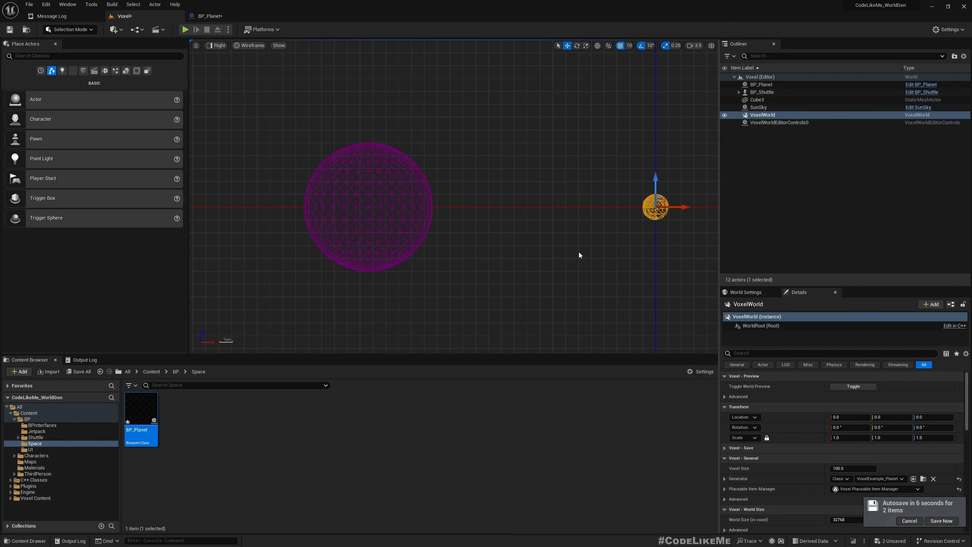
right_click_drag(578, 253, 531, 234)
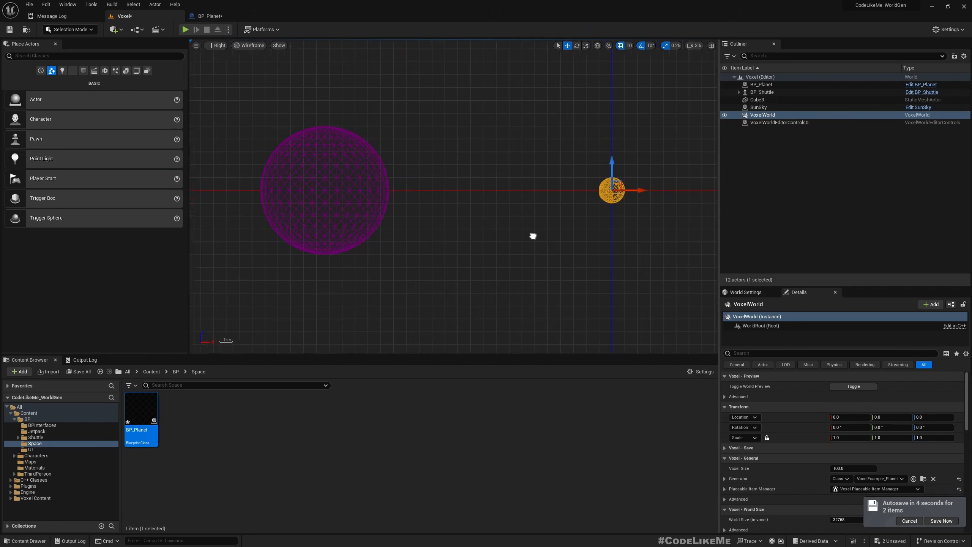
left_click(369, 194)
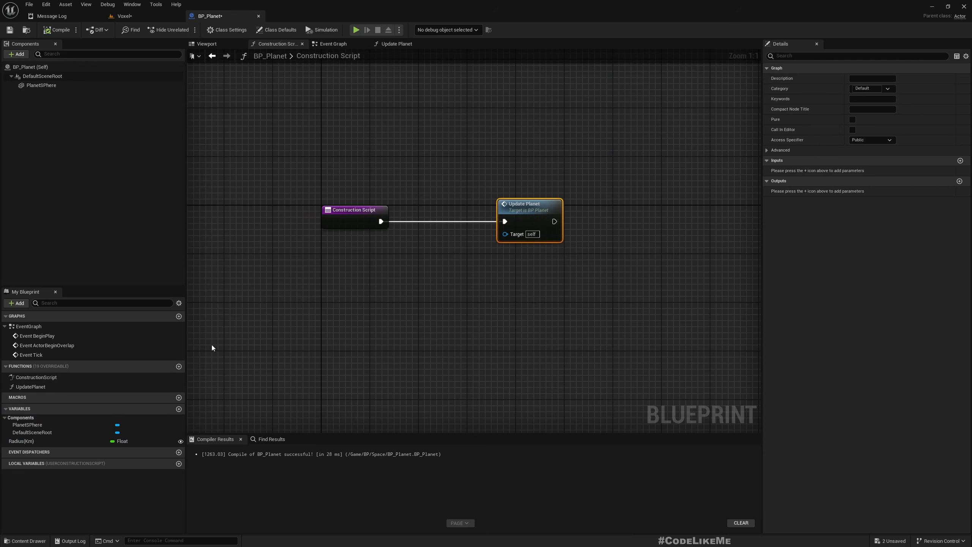
Add an instance-editable Boolean variable named ClosestPlanet to BP_Planet and compile the blueprint.
left_click(179, 408)
type("ClosestPlanet")
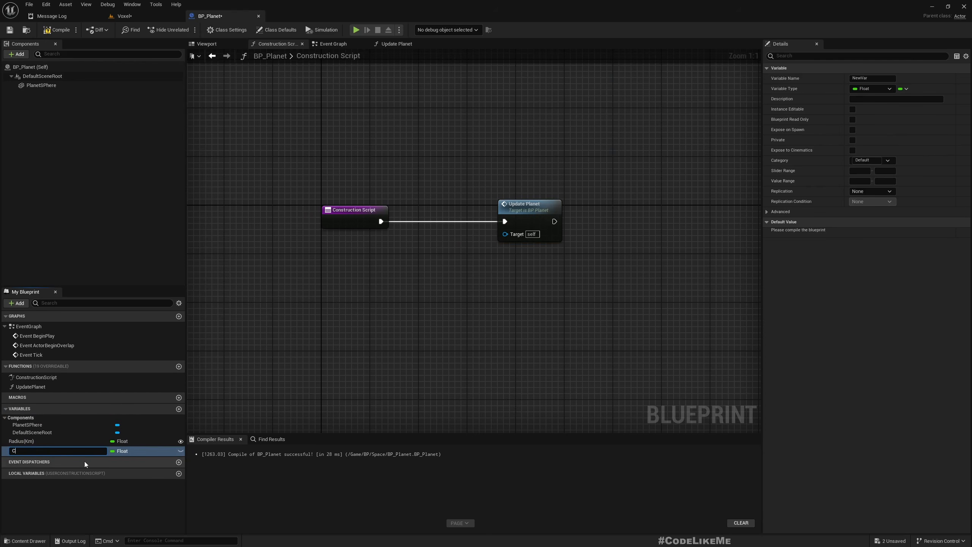
key("Return")
left_click(119, 450)
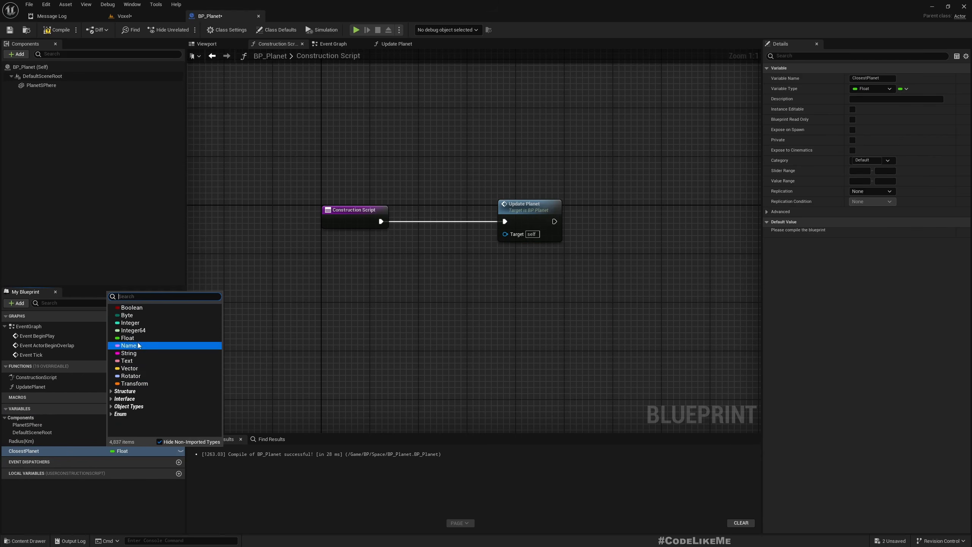
left_click(126, 306)
left_click(180, 450)
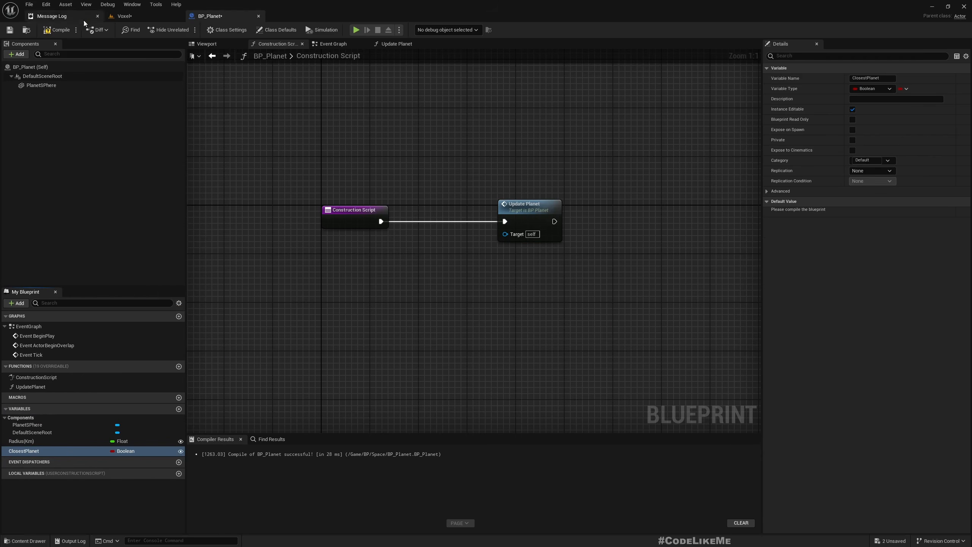
left_click(58, 30)
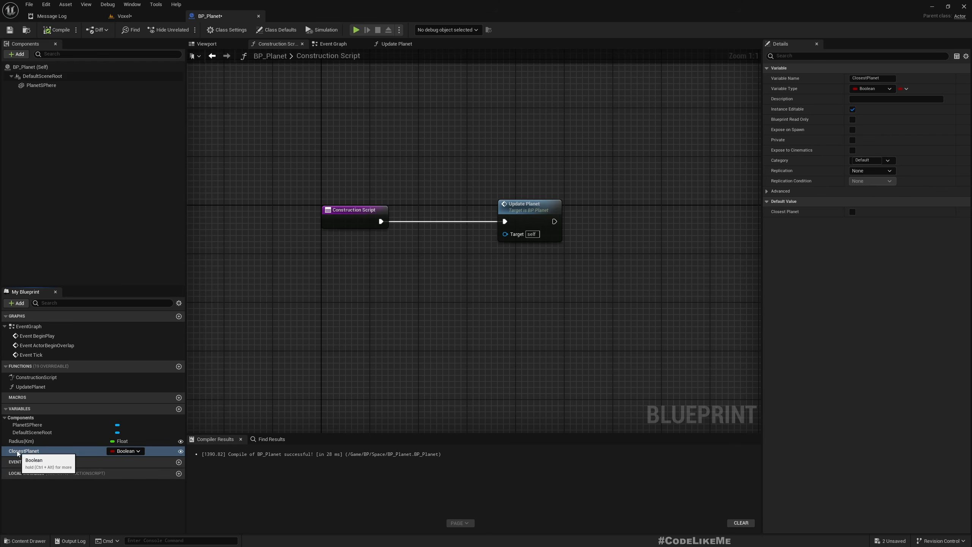
Add a Branch on the ClosestPlanet value after Update Planet in the Construction Script and compile the blueprint.
left_click_drag(17, 454, 635, 246)
left_click(650, 253)
right_click_drag(687, 254, 516, 249)
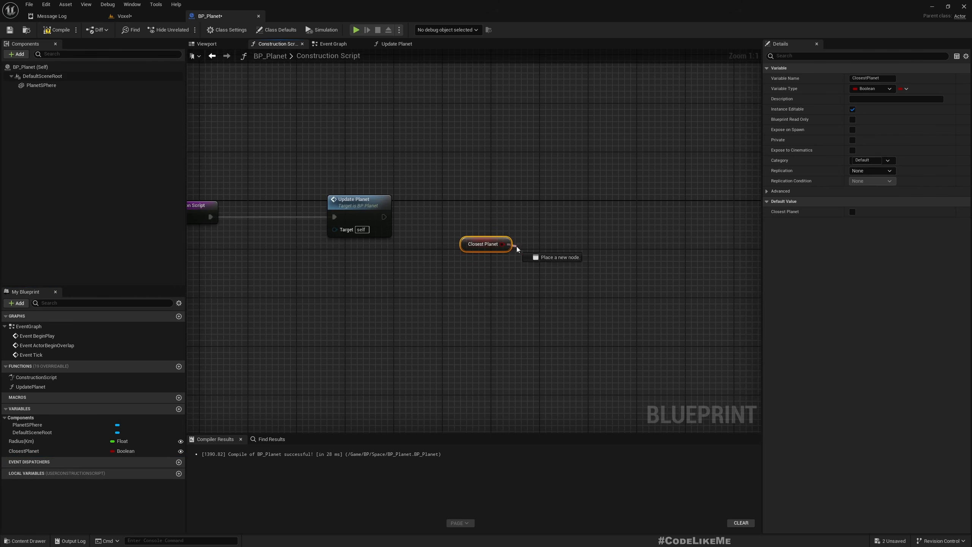
left_click_drag(517, 249, 550, 240)
type("branch")
key("Return")
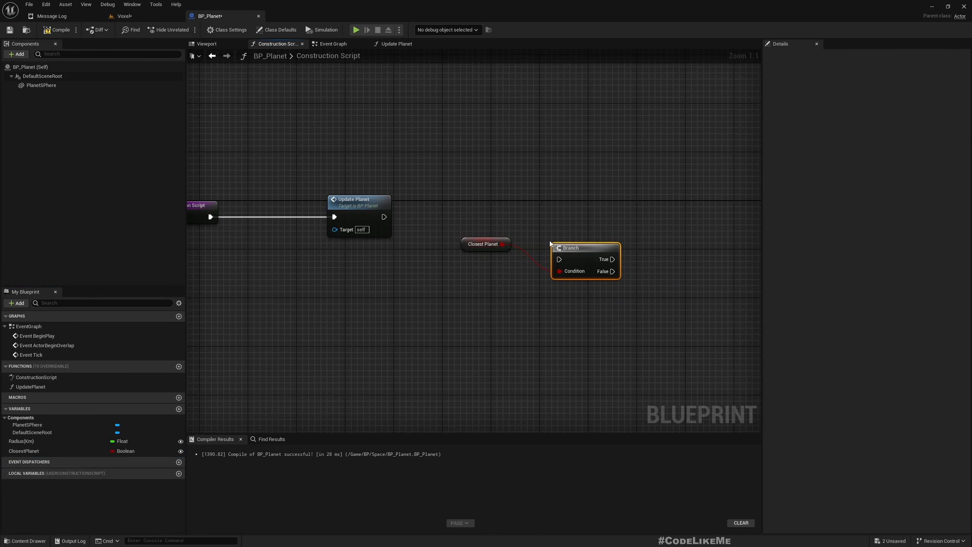
left_click_drag(384, 217, 559, 259)
left_click_drag(580, 258, 574, 216)
left_click(57, 30)
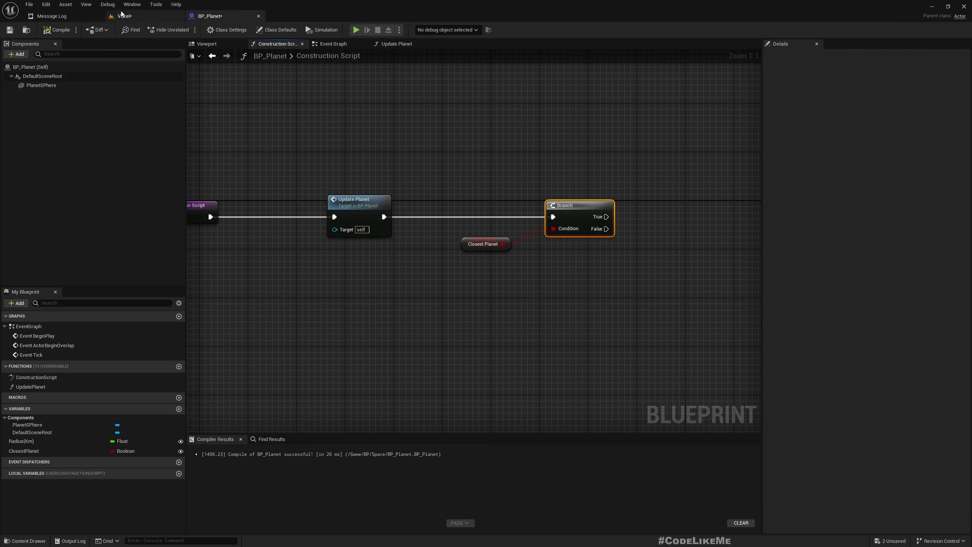
Enable Closest Planet on the BP_Planet placed in the Voxel level.
left_click(123, 16)
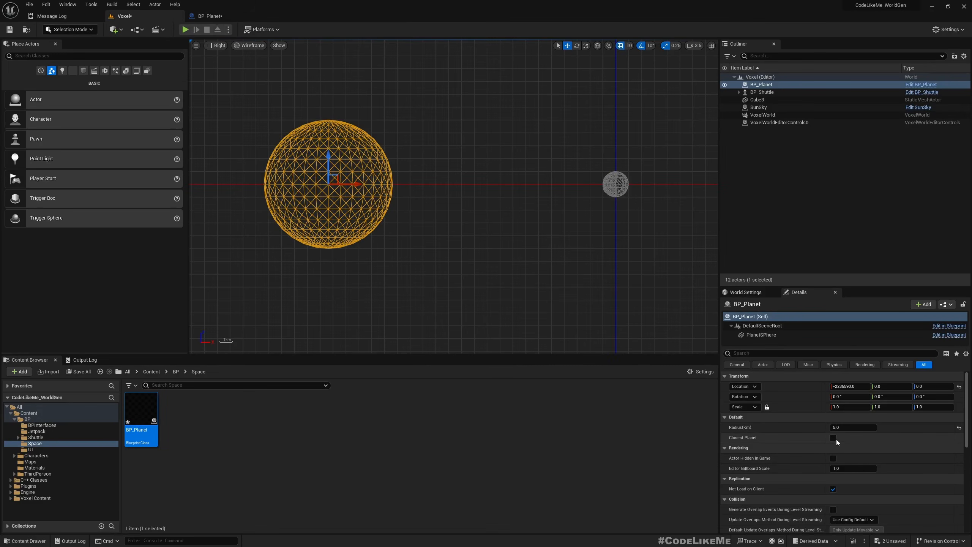
left_click(206, 15)
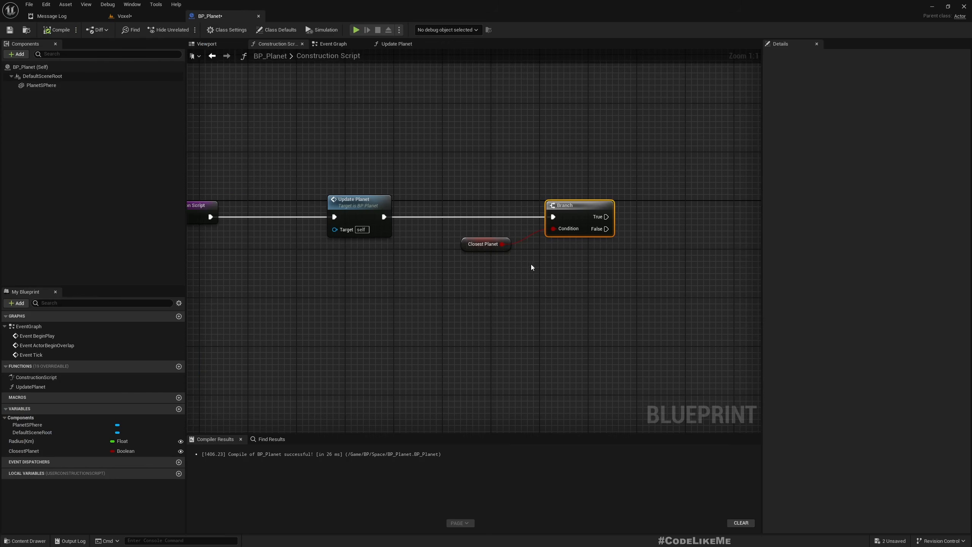
right_click_drag(605, 273, 451, 278)
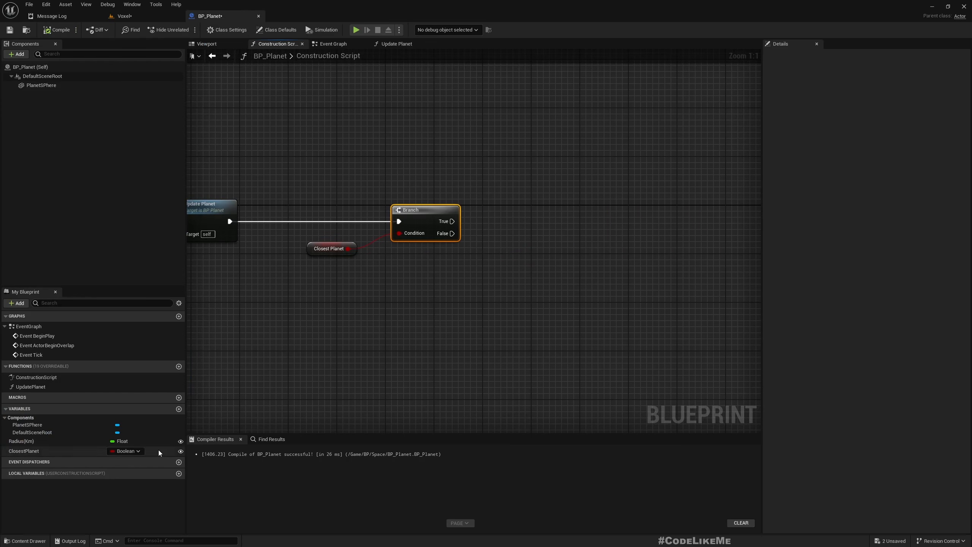
left_click(123, 16)
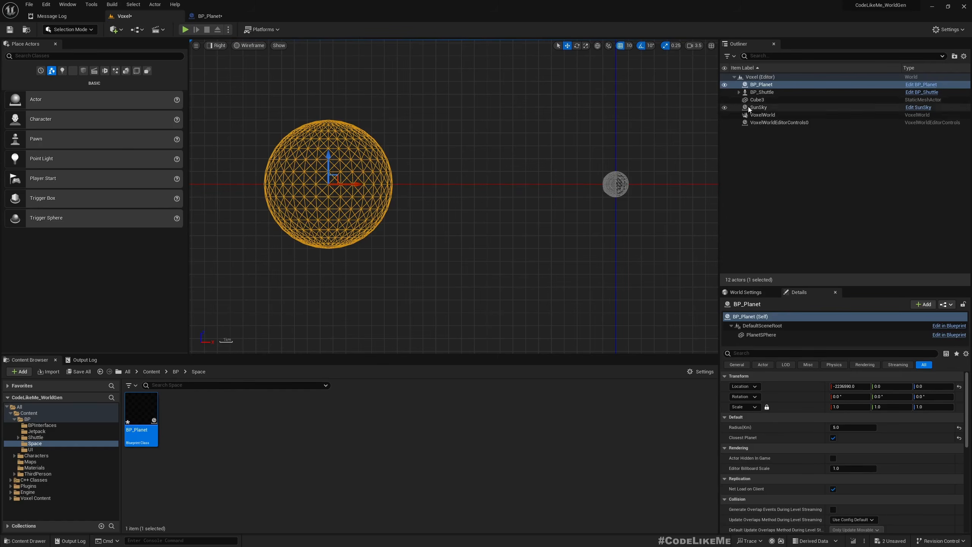
Add an instance-editable variable named VoxelWorld of type Actor to BP_Planet and compile the blueprint.
left_click(226, 18)
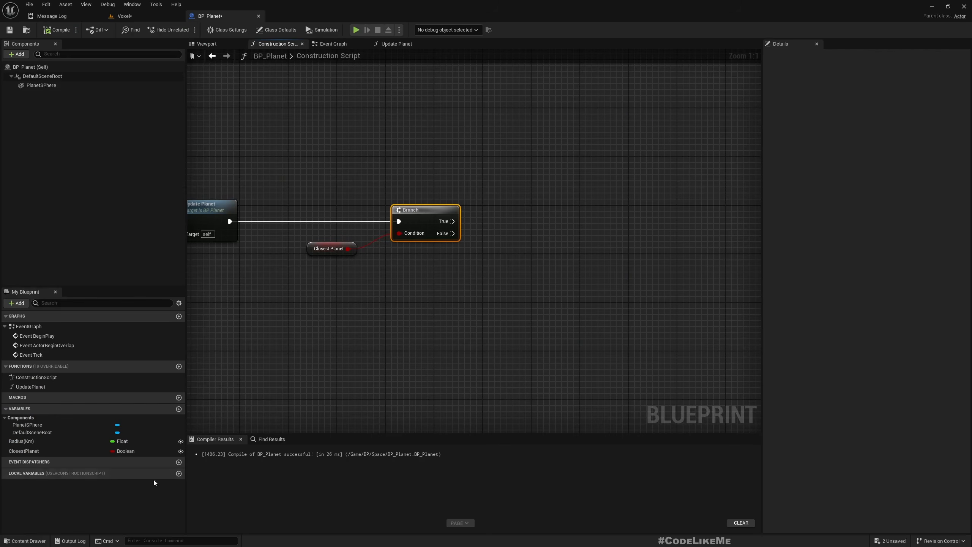
left_click(178, 409)
type("VoxelWorld")
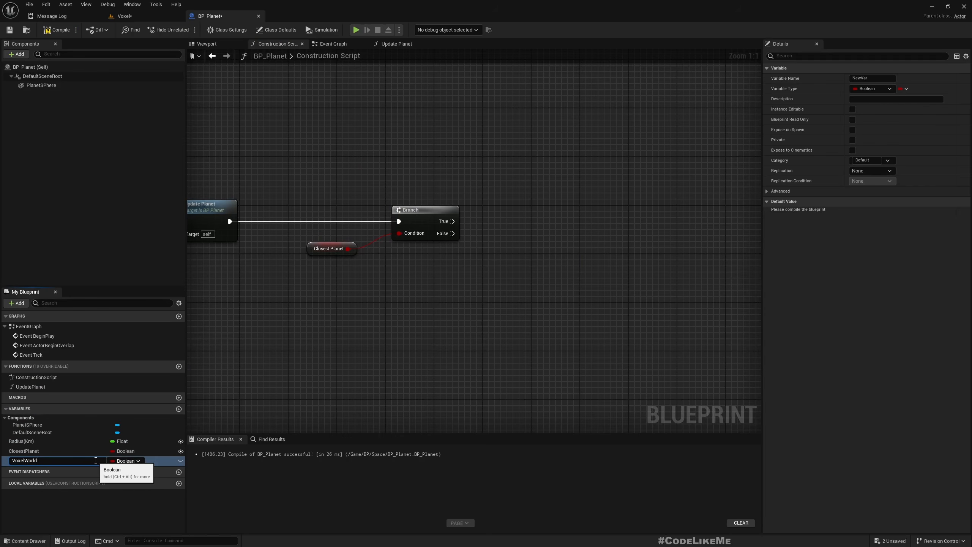
key("Return")
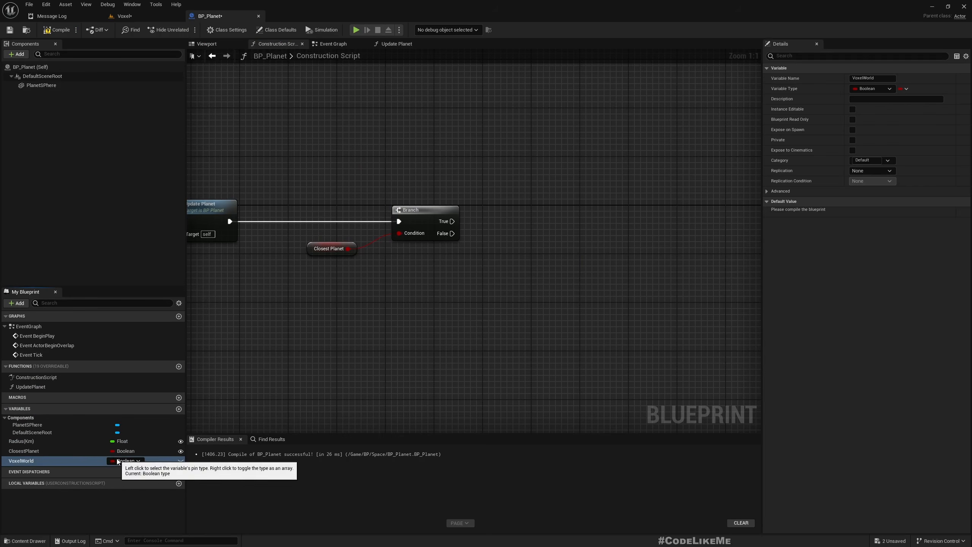
left_click(117, 461)
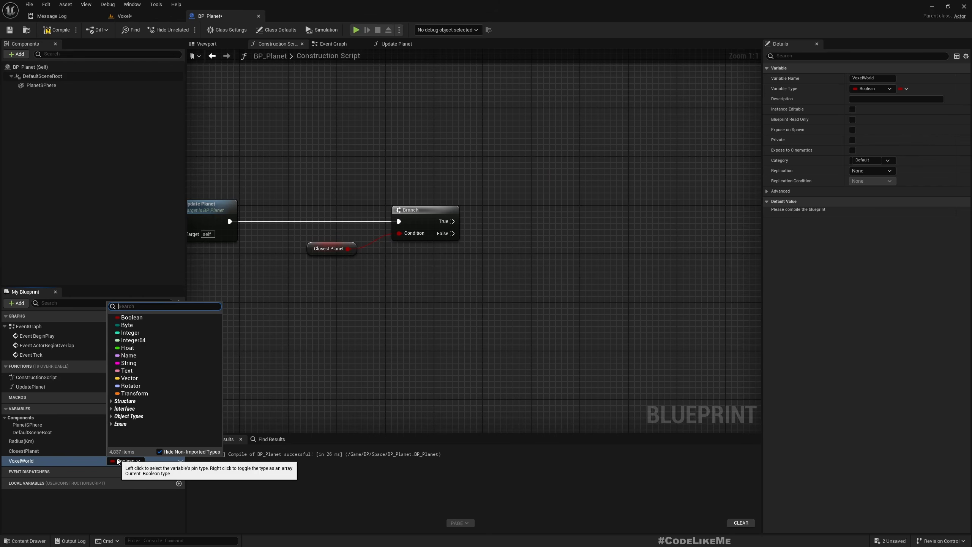
type("Actor")
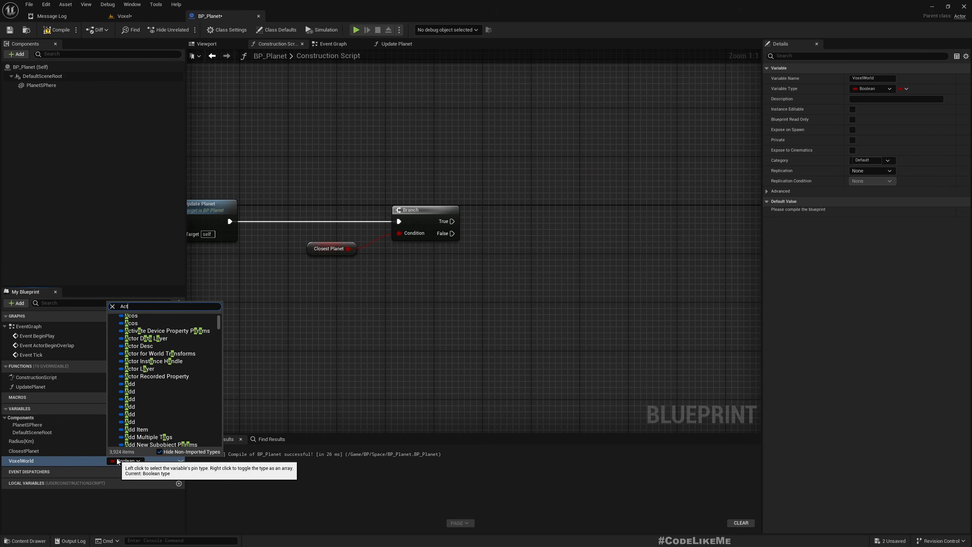
mouse_move(157, 388)
left_click(245, 384)
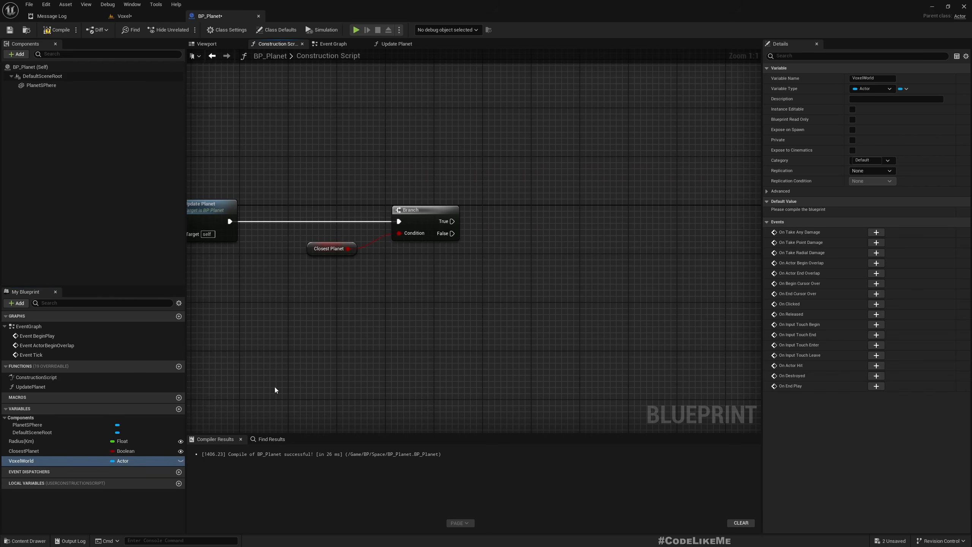
left_click(180, 460)
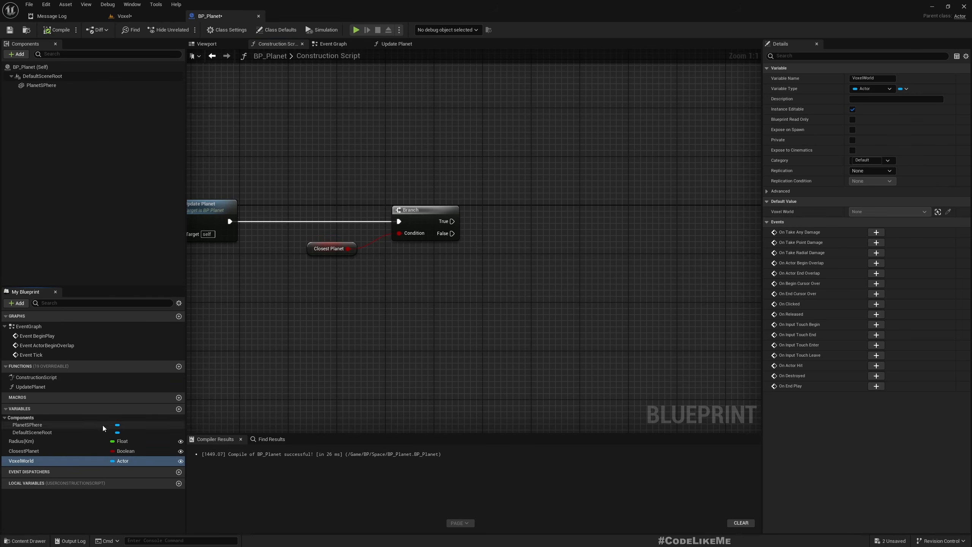
Add a validated get of VoxelWorld to the Construction Script and run it from the Branch's True output.
left_click_drag(21, 461, 528, 232)
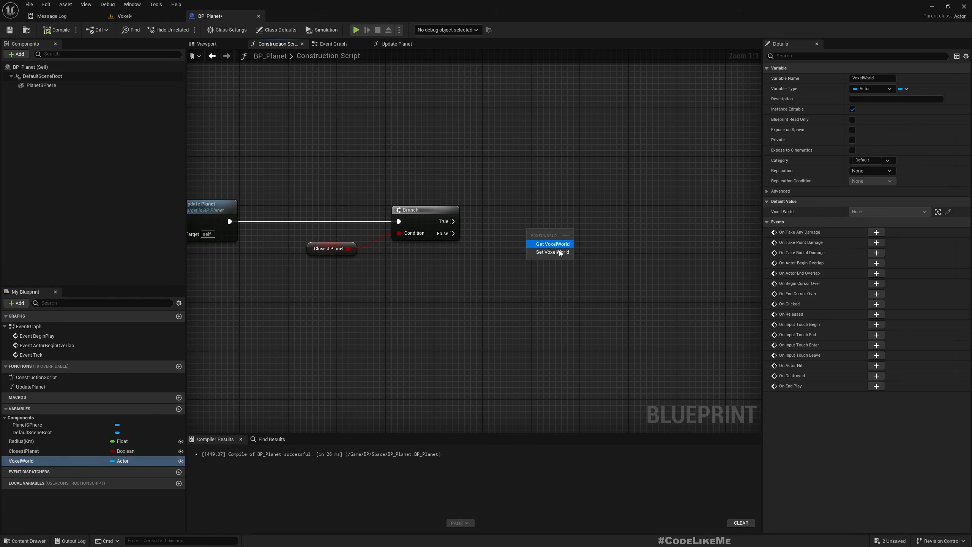
left_click(552, 244)
right_click(566, 230)
left_click(597, 304)
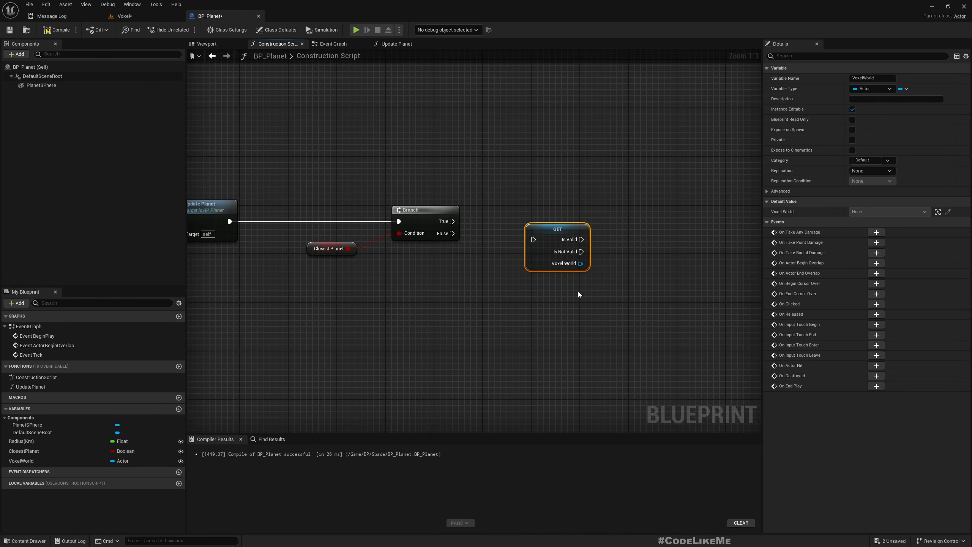
left_click_drag(452, 221, 567, 220)
right_click_drag(606, 339, 475, 333)
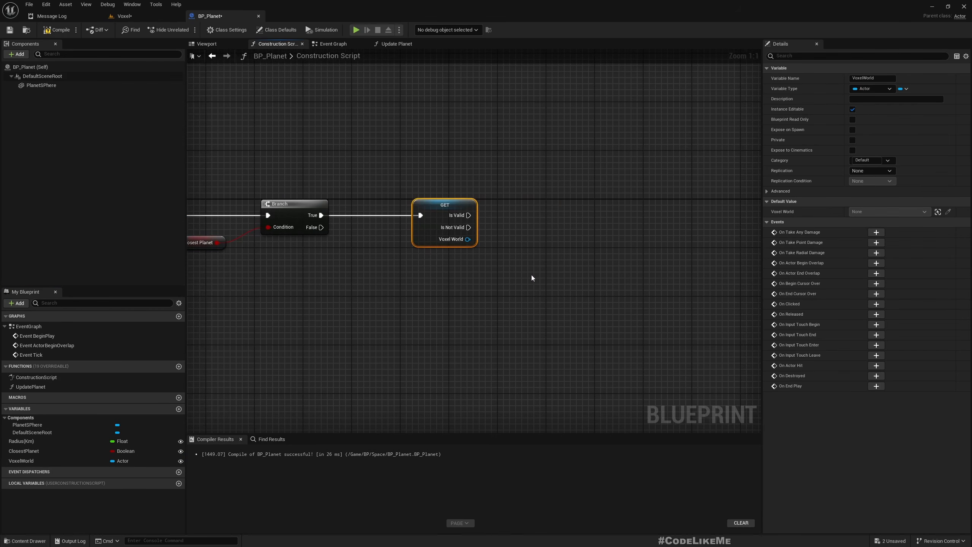
Examine the VoxelWorld actor's size settings in the level and compare the voxel planet with BP_Planet.
left_click(125, 16)
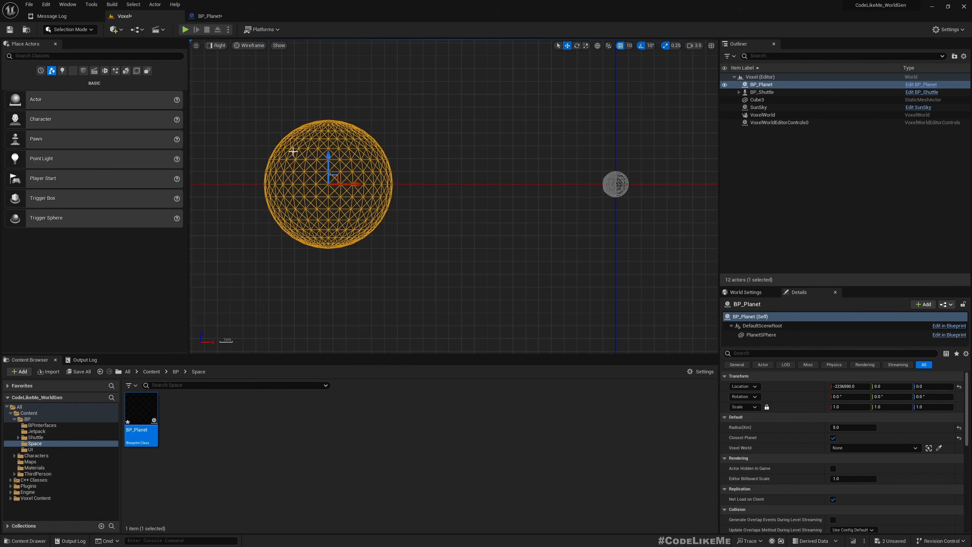
left_click(624, 186)
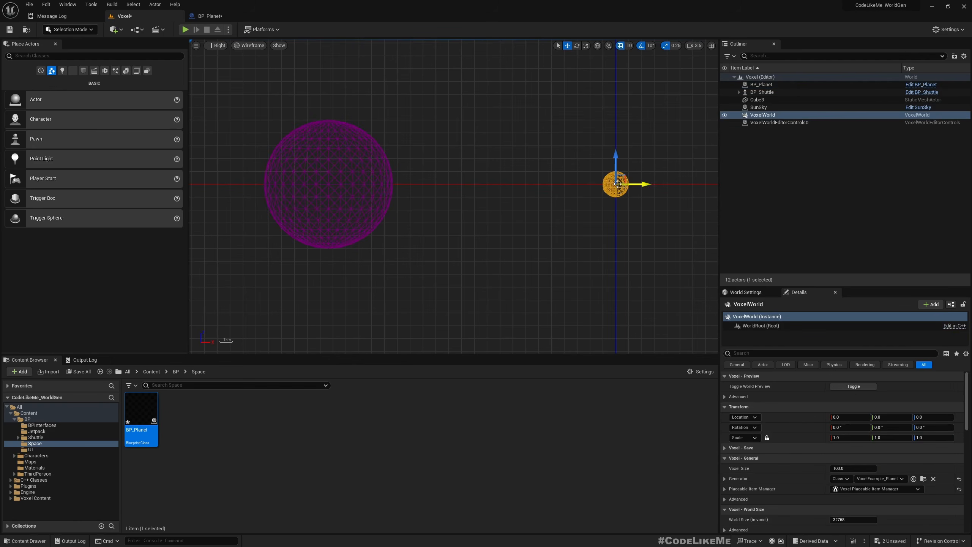
left_click(858, 469)
left_click(386, 195)
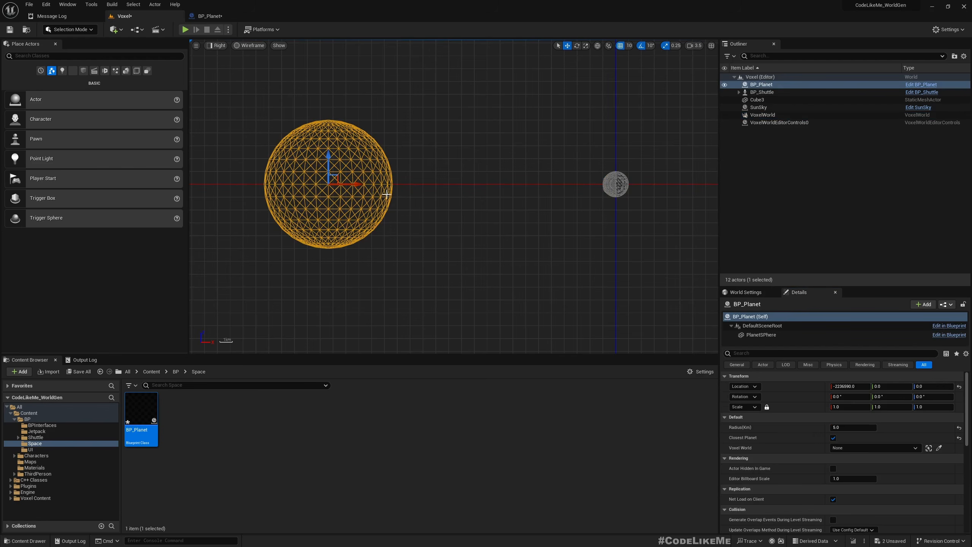
Try a Radius(Km) of 1 on the placed BP_Planet and set it back to 5.
left_click(851, 426)
type("1")
key("Return")
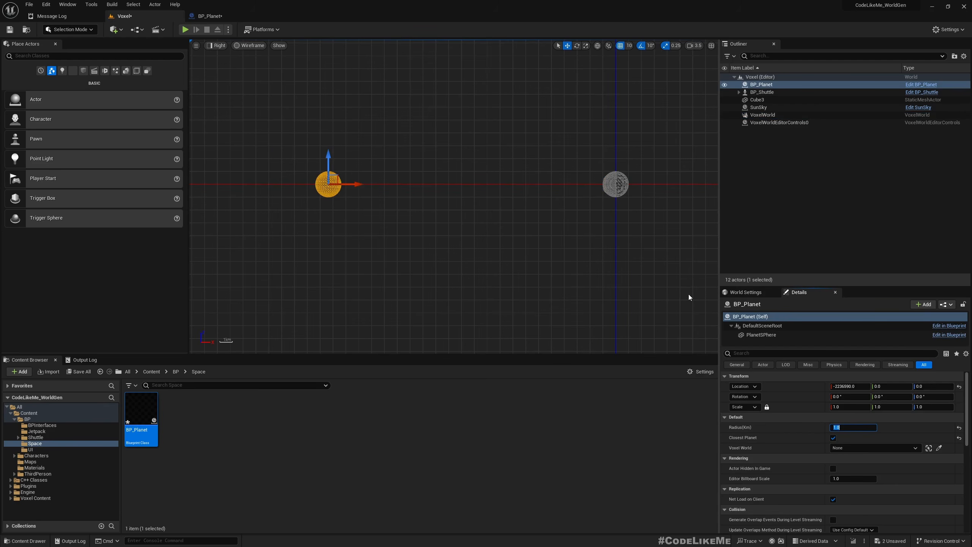
left_click(851, 427)
type("5")
key("Return")
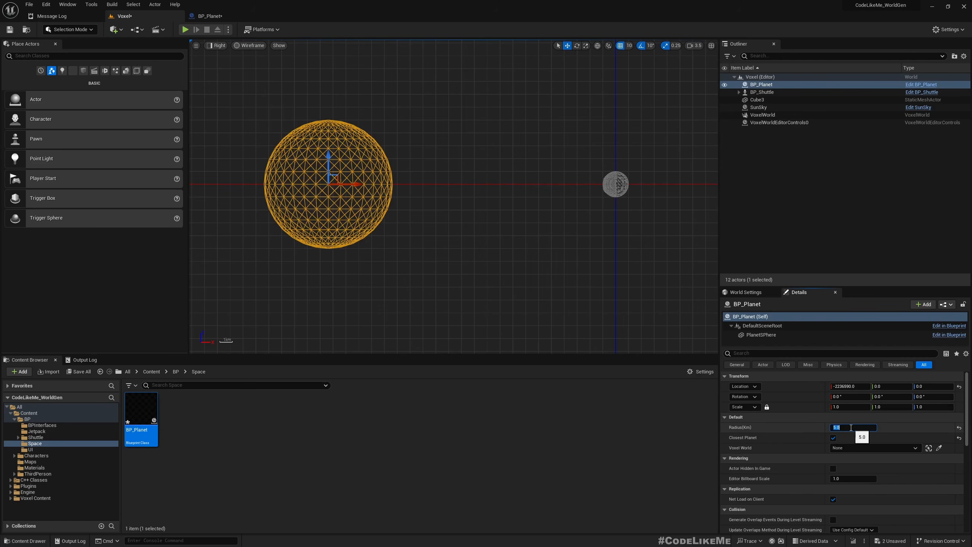
Try scaling the VoxelWorld actor uniformly to 5 and undo the scale change.
left_click(626, 189)
left_click(855, 437)
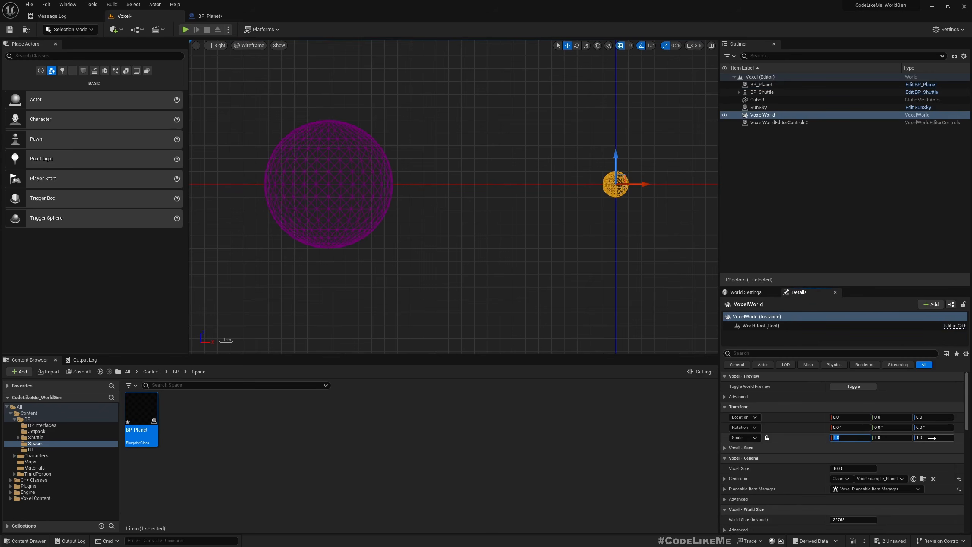
key("Return")
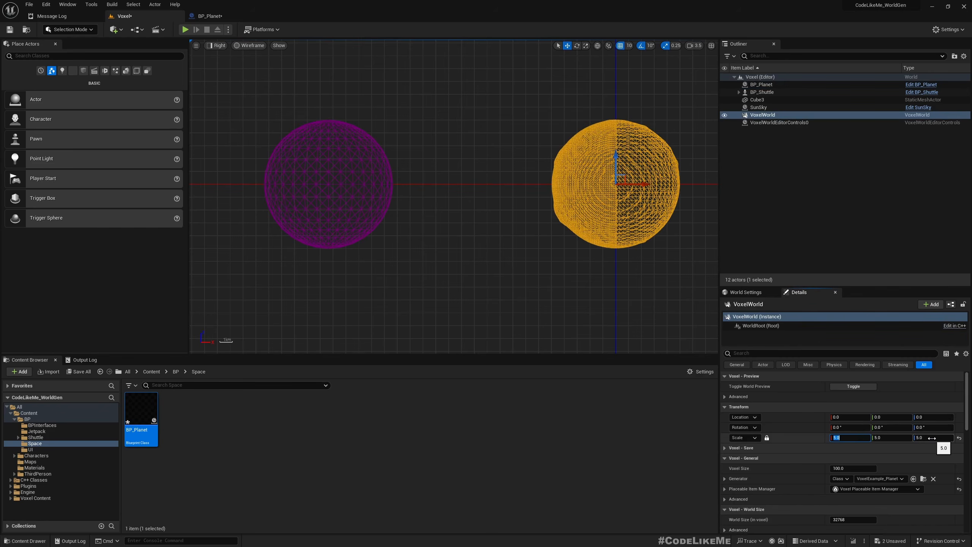
key("ctrl+z")
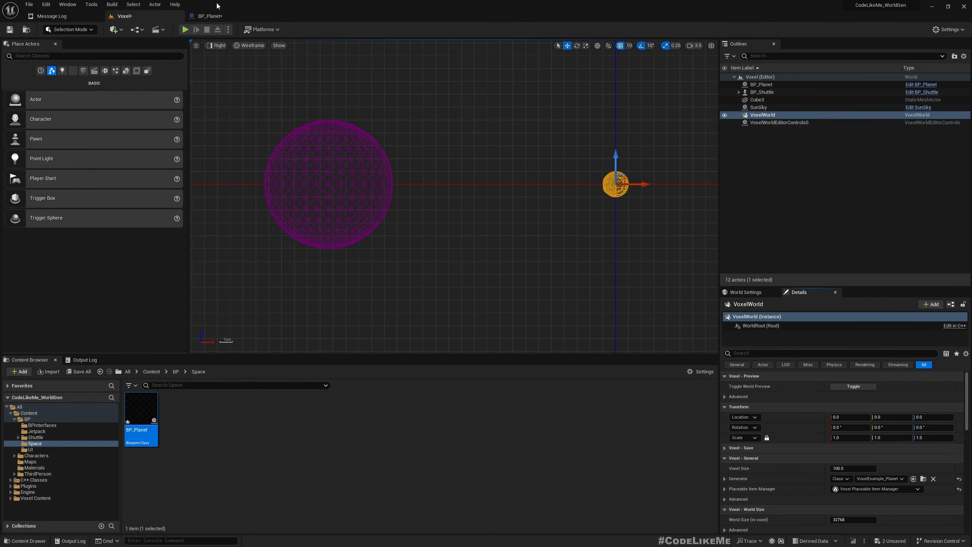
Add a Set Actor Scale 3D node targeting Voxel World in BP_Planet and run it from the Is Valid output.
left_click(214, 15)
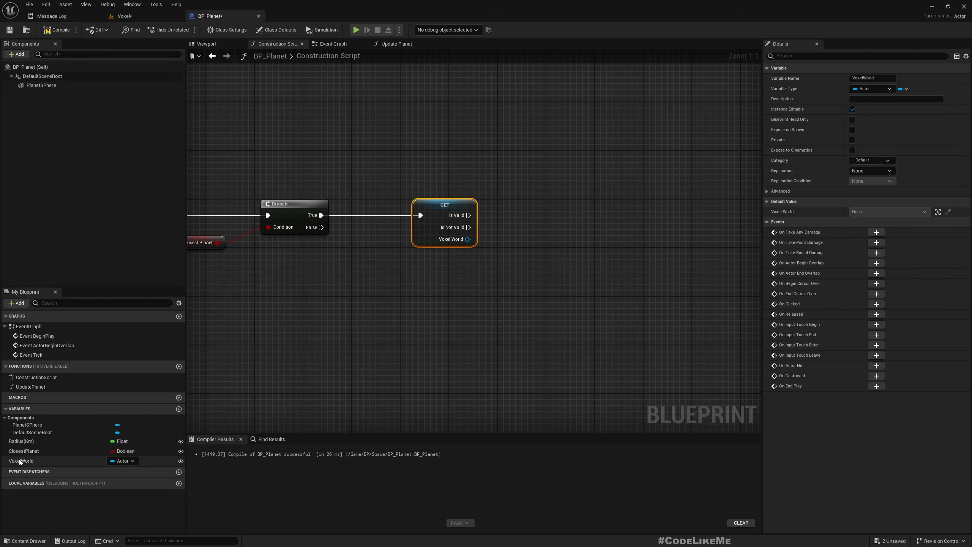
left_click_drag(19, 461, 510, 235)
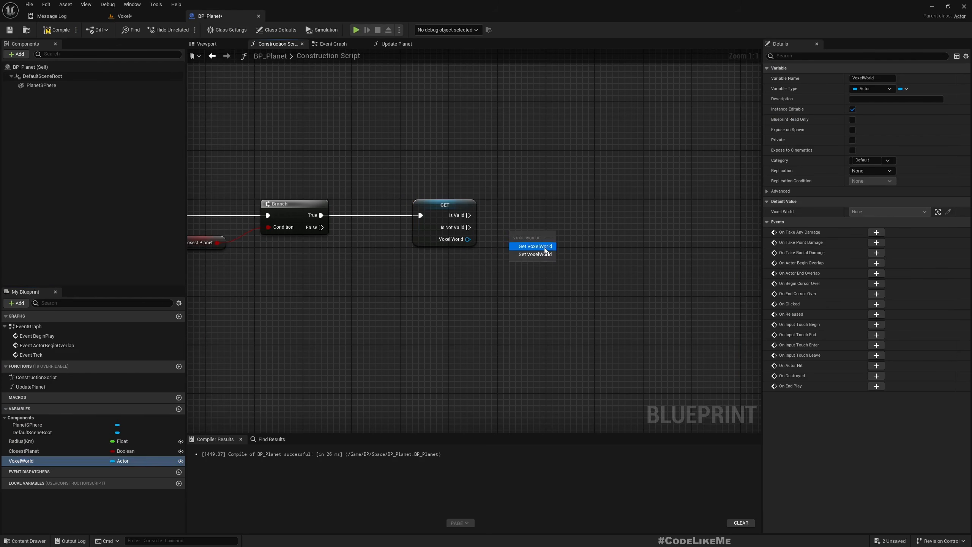
left_click(545, 249)
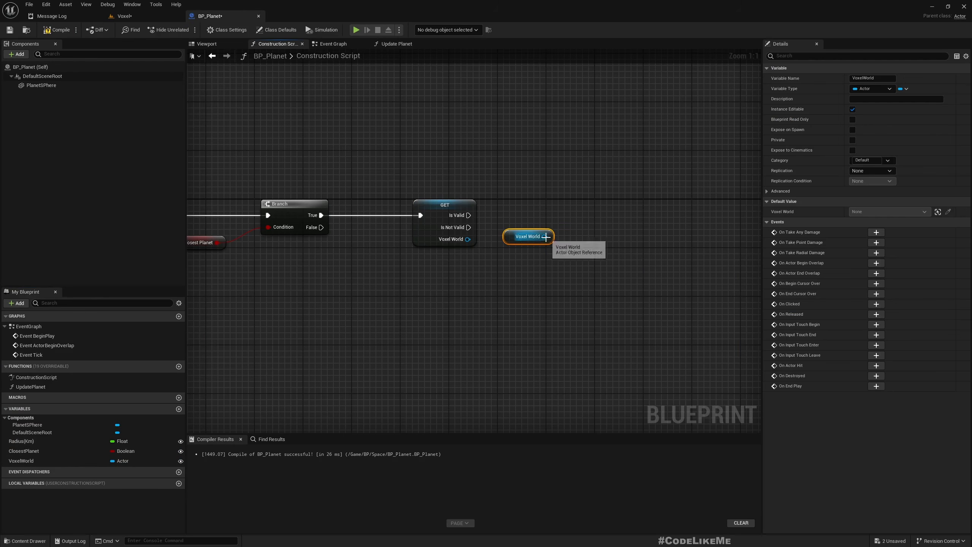
left_click_drag(544, 236, 596, 237)
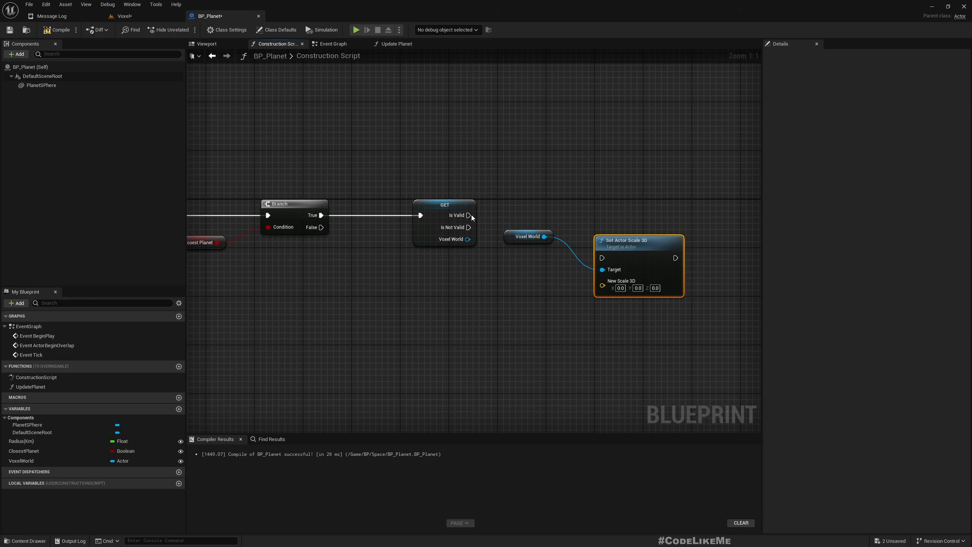
left_click_drag(469, 215, 574, 246)
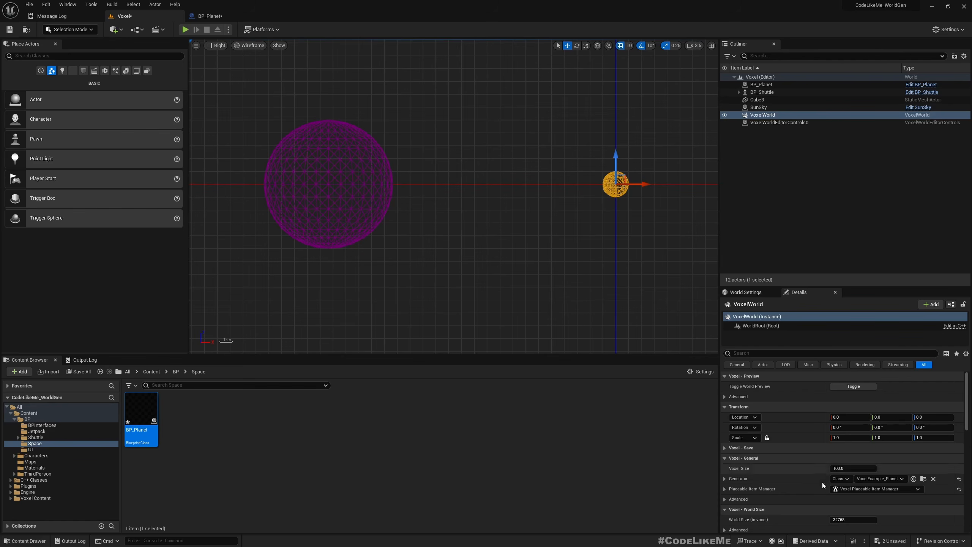
Assign the level's VoxelWorld actor as the Voxel World reference of the placed BP_Planet.
left_click(325, 193)
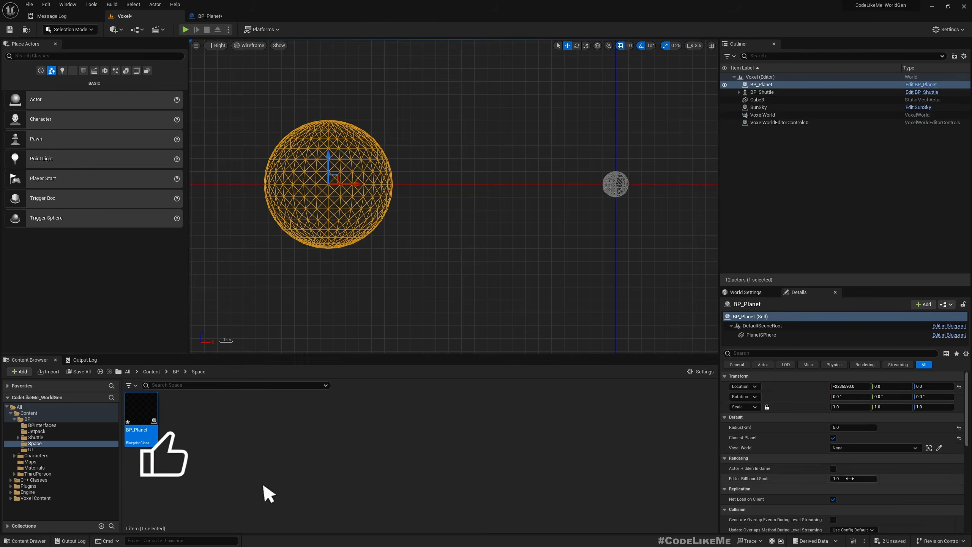
left_click(846, 447)
left_click(864, 390)
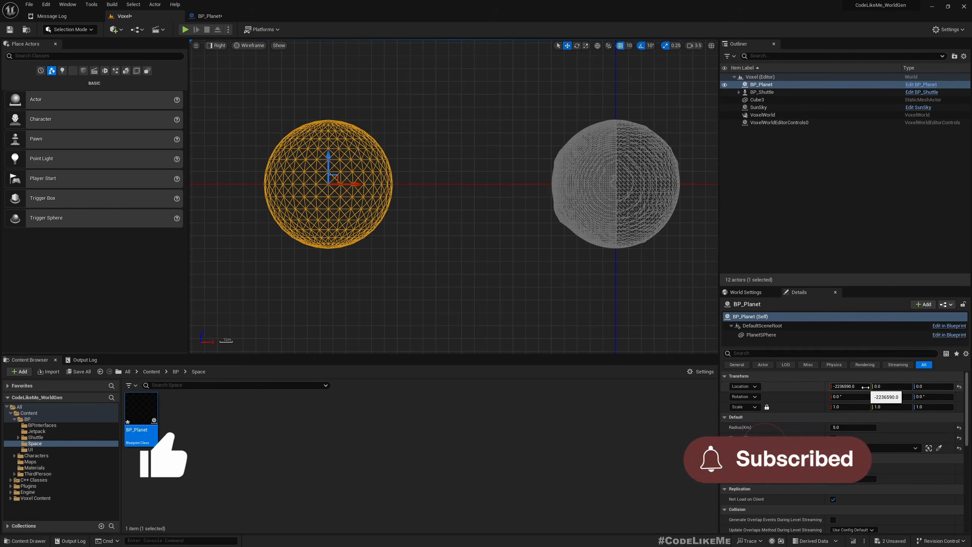
Test the linked scaling by setting the placed BP_Planet's Radius(Km) to 2 and to 3.
left_click(853, 428)
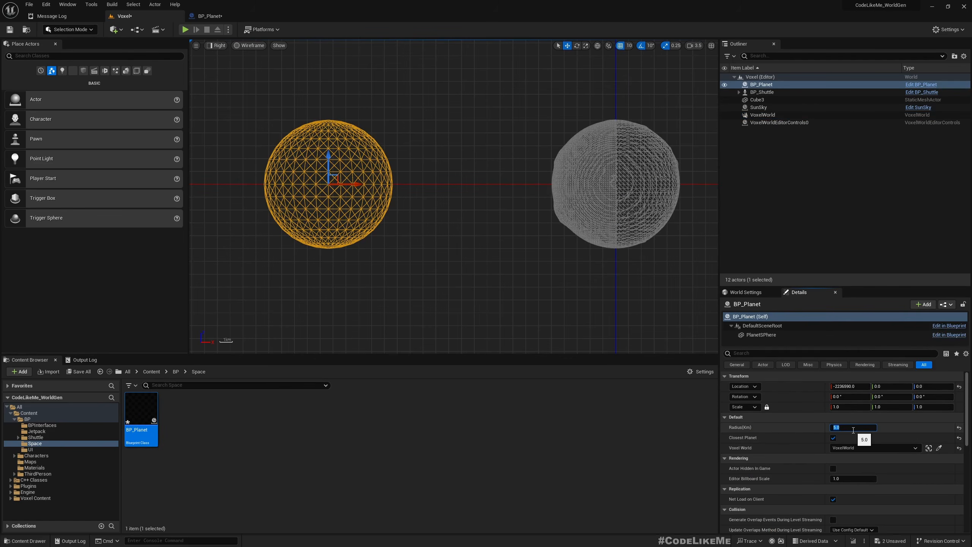
key("Return")
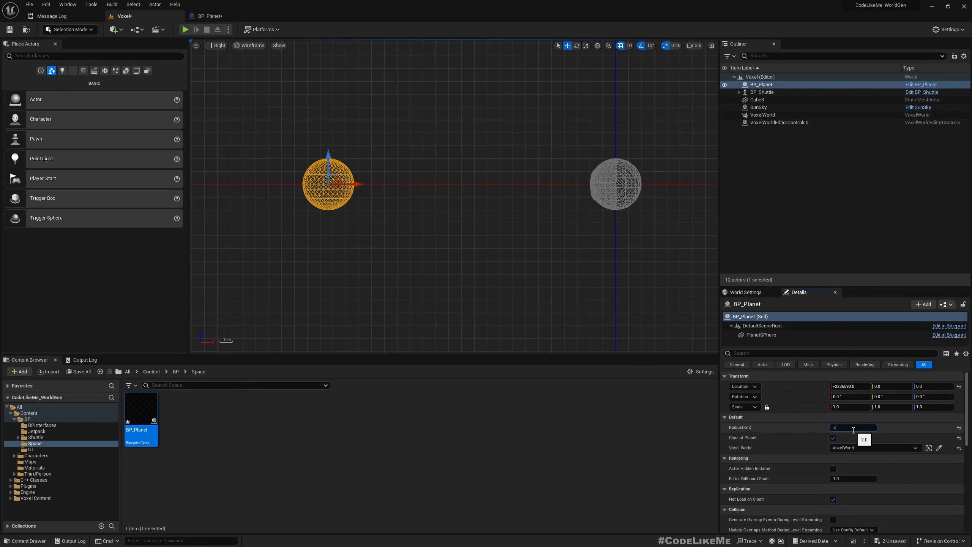
type("3")
key("Return")
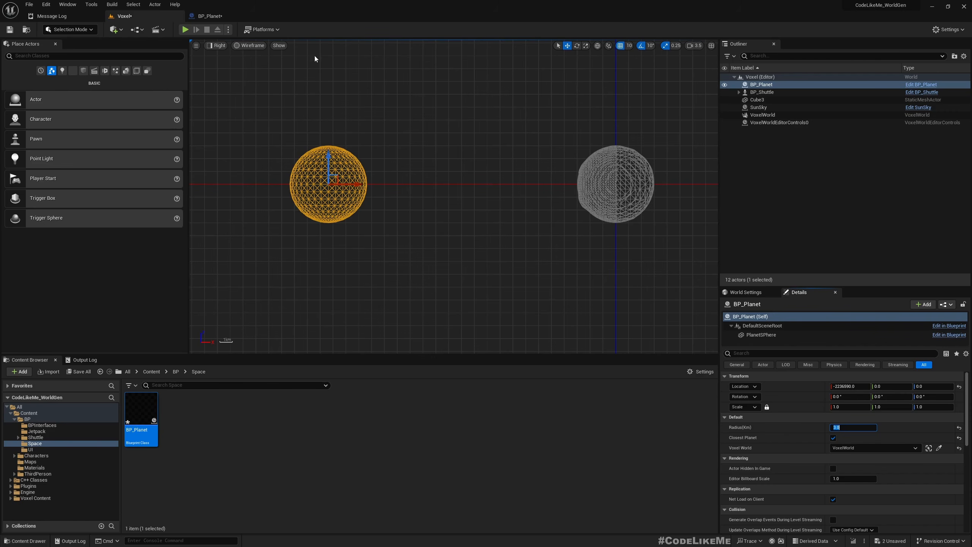
Rearrange BP_Planet's Construction Script, moving the Voxel World scaling nodes away from the Branch and Update Planet closer to the entry node.
left_click(203, 17)
right_click_drag(339, 141, 598, 185)
scroll(599, 186, "down", 3)
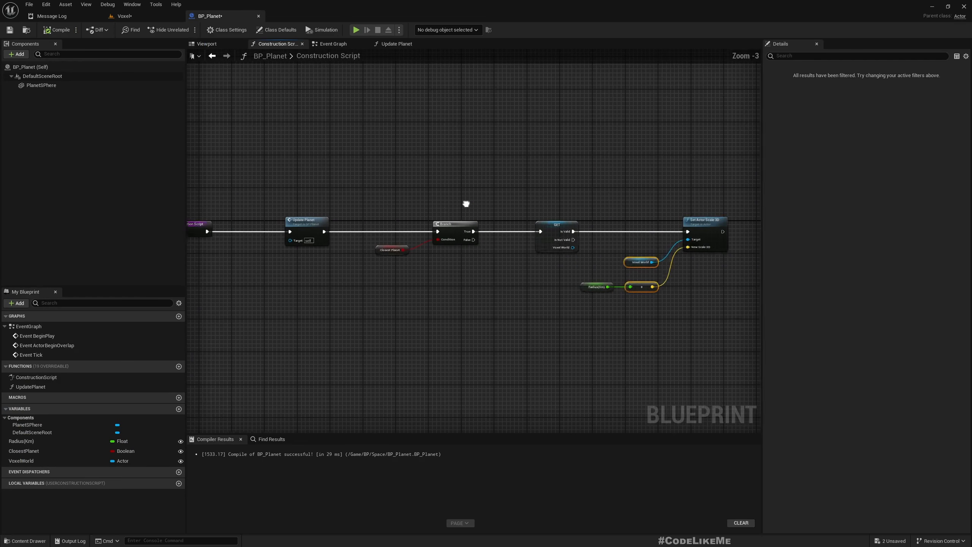
left_click_drag(481, 185, 689, 305)
left_click_drag(529, 228, 619, 227)
scroll(523, 233, "up", 2)
right_click_drag(409, 280, 740, 276)
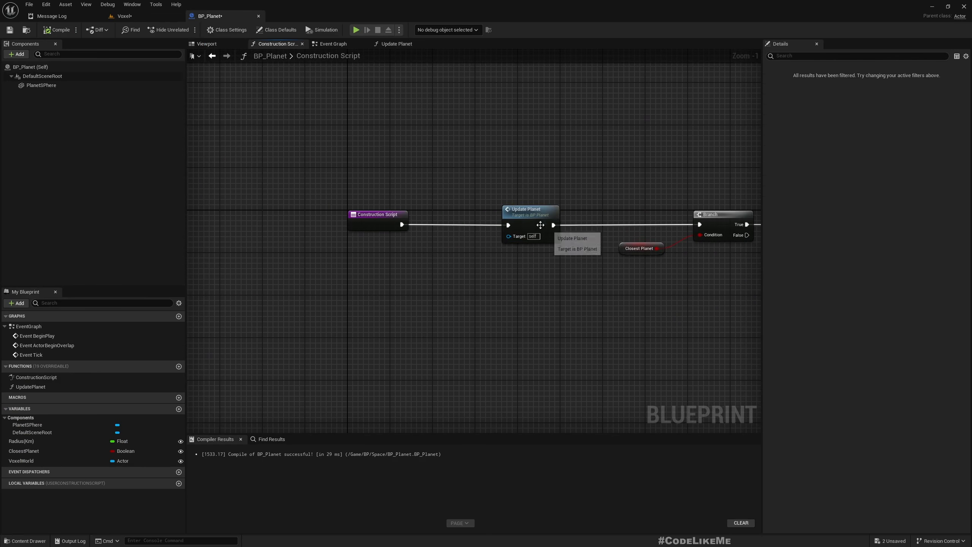
left_click_drag(531, 221, 471, 220)
right_click_drag(315, 208, 238, 192)
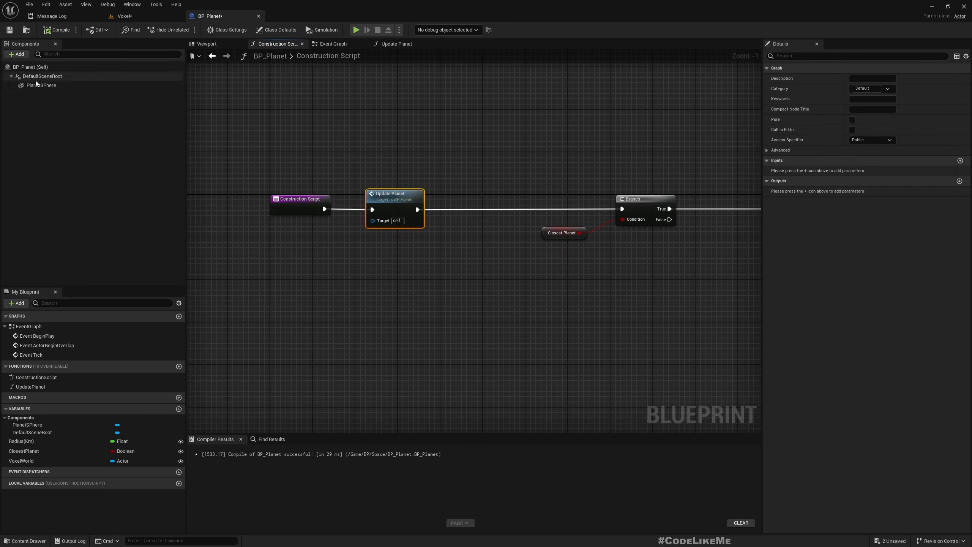
Insert a Set Hidden in Game node targeting the planet sphere between Update Planet and the Branch, and shift the Branch nodes to make room.
left_click_drag(42, 85, 436, 259)
left_click_drag(451, 260, 467, 258)
type("set hidd")
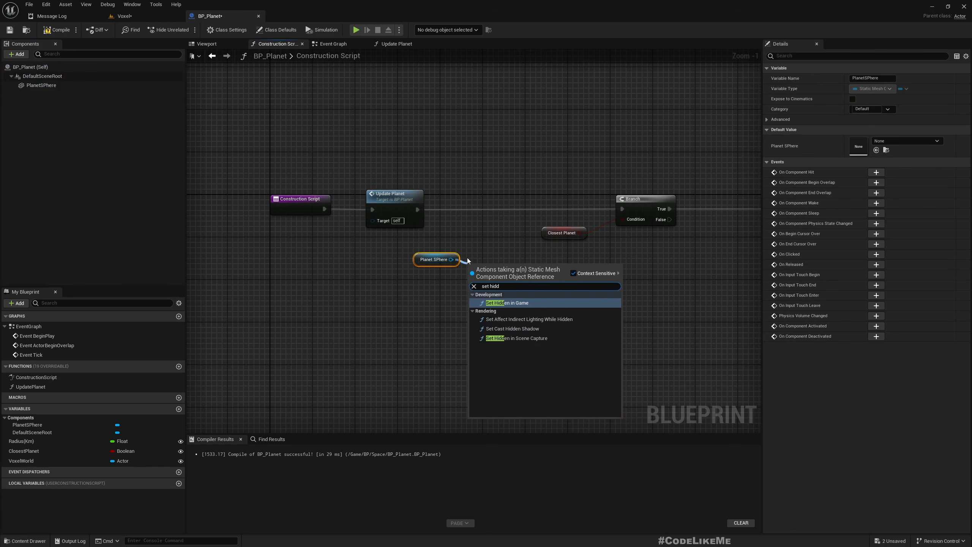
key("Return")
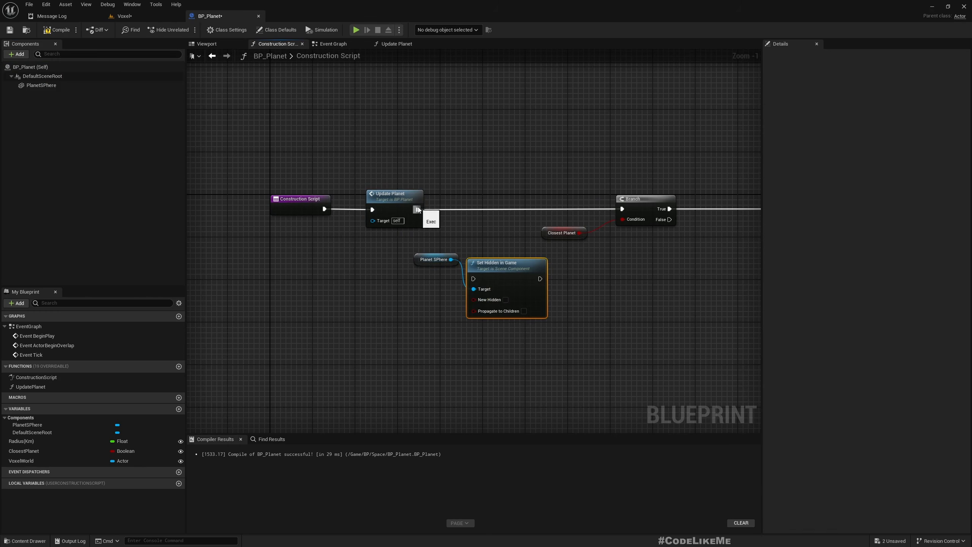
left_click_drag(417, 209, 622, 209)
right_click_drag(614, 178, 482, 170)
left_click_drag(444, 165, 497, 232)
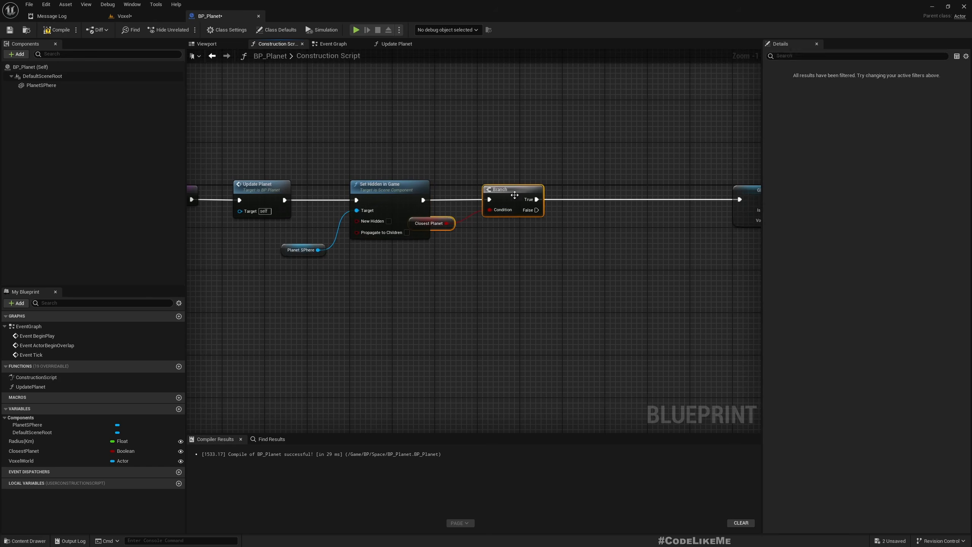
left_click_drag(513, 192, 549, 191)
Feed the ClosestPlanet variable into New Hidden of Set Hidden in Game and place its getter beneath the planet sphere reference.
right_click_drag(503, 283, 602, 267)
left_click_drag(23, 451, 466, 208)
left_click_drag(406, 198, 400, 261)
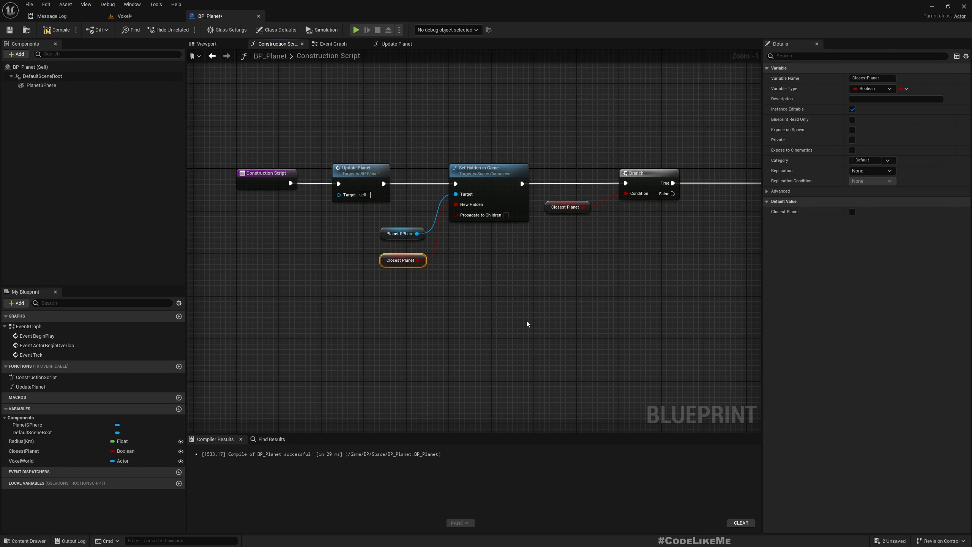
left_click_drag(359, 258, 435, 278)
right_click_drag(581, 273, 548, 276)
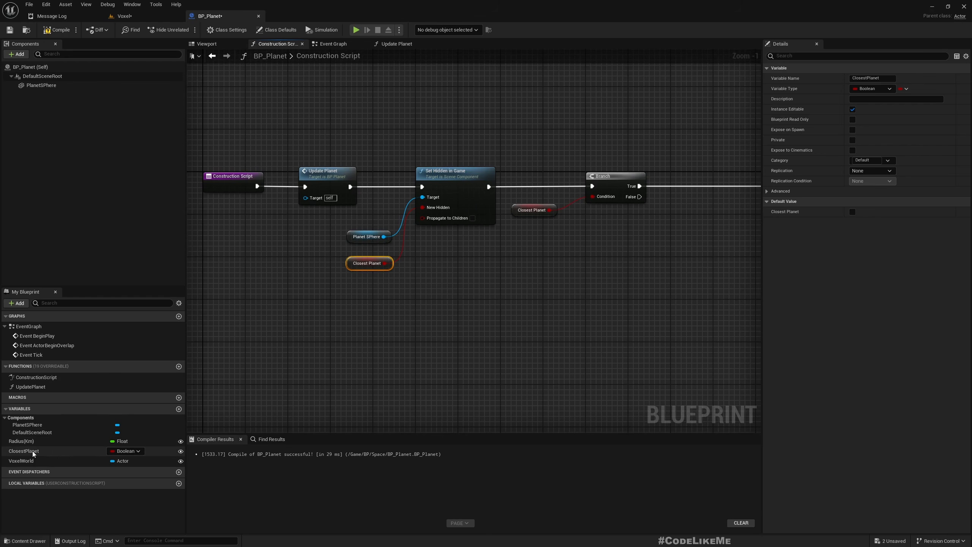
Correct the sphere component's name to PlanetSphere.
left_click(28, 425)
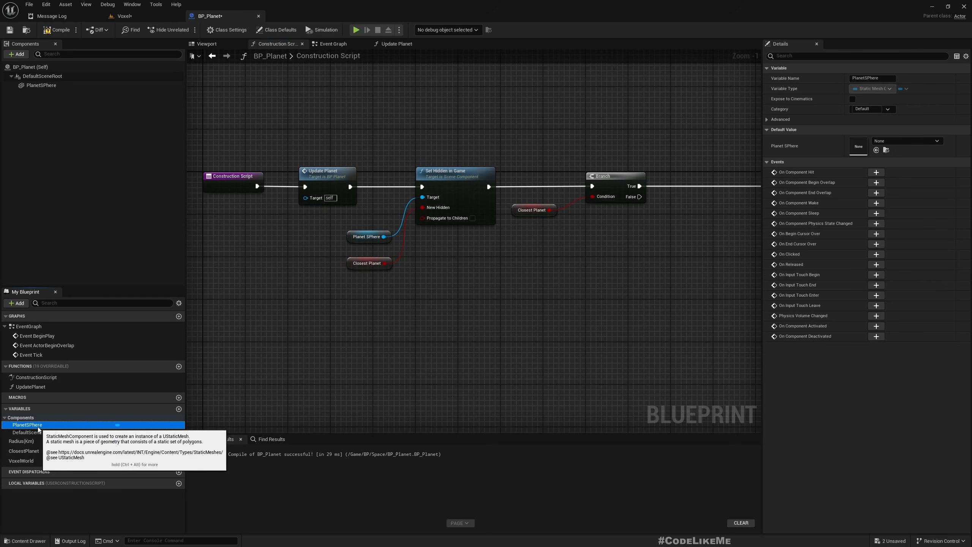
left_click(38, 425)
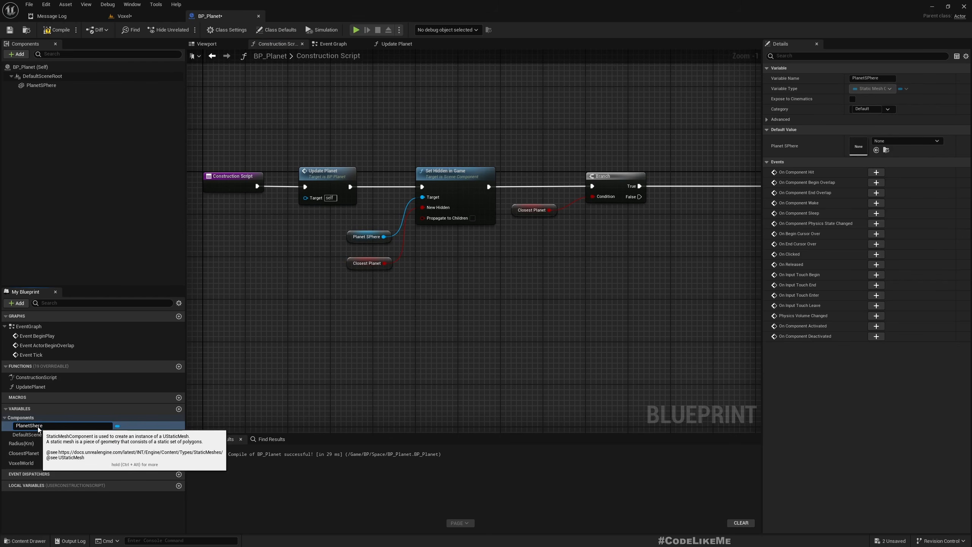
type("p")
key("Return")
Add a Set Actor Location node targeting Voxel World and run it after Set Actor Scale 3D.
right_click_drag(632, 322, 332, 324)
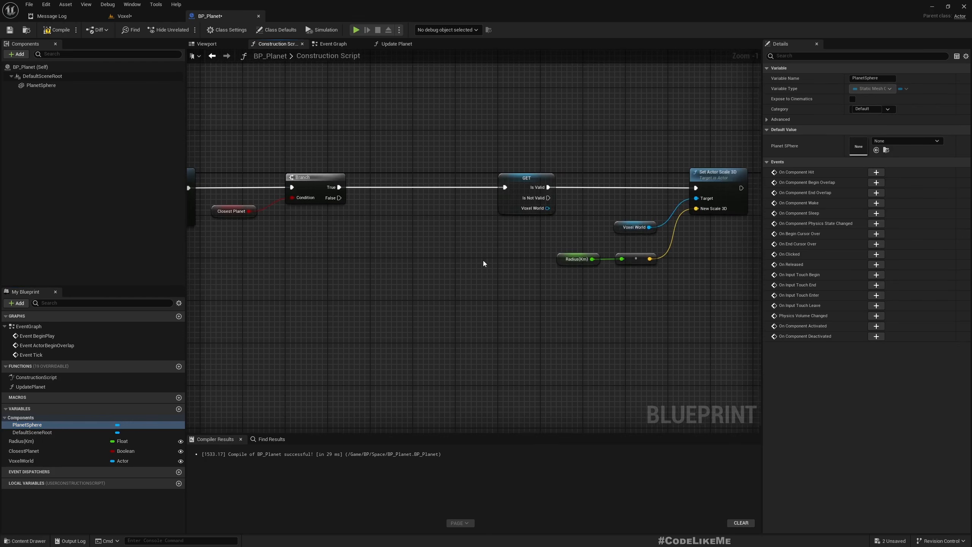
scroll(497, 258, "down", 2)
right_click_drag(615, 264, 418, 266)
left_click_drag(417, 235, 495, 236)
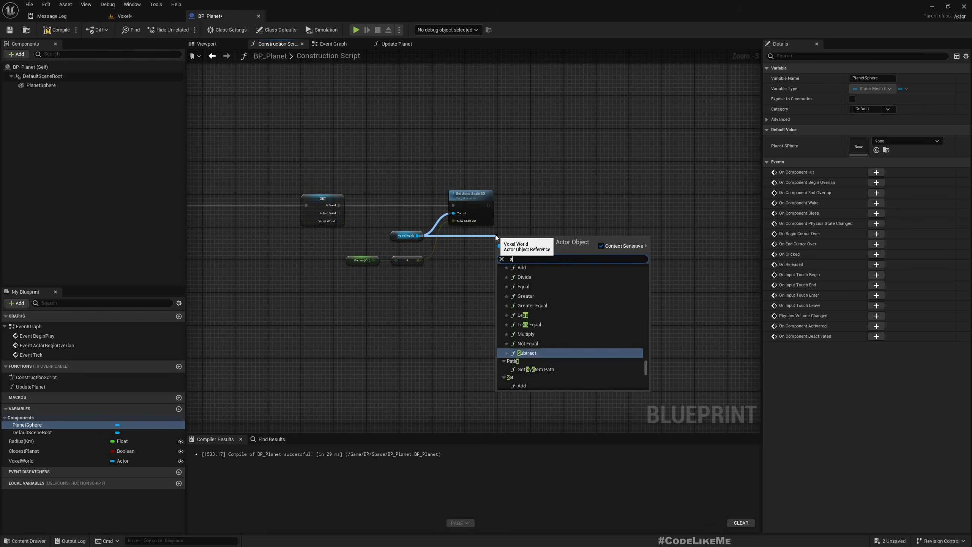
type("setactor loc")
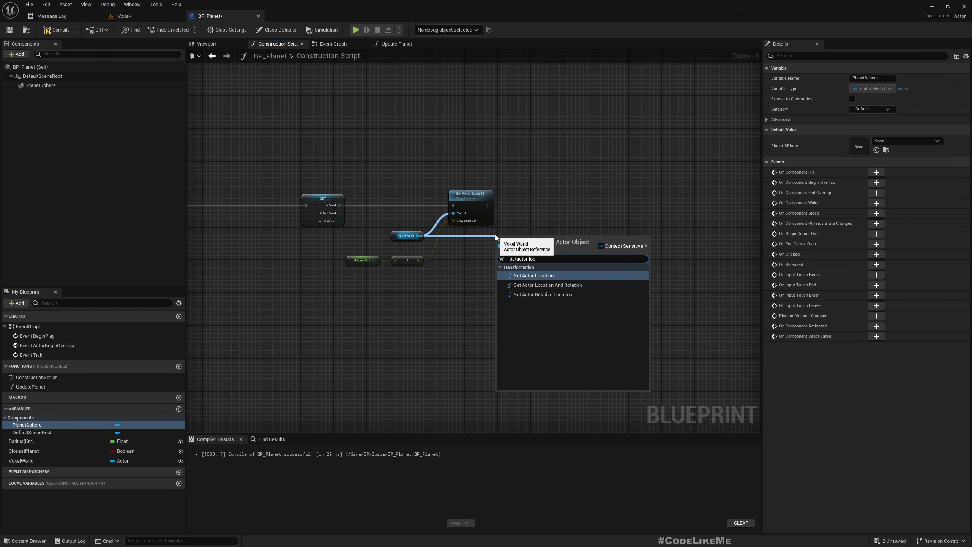
key("Return")
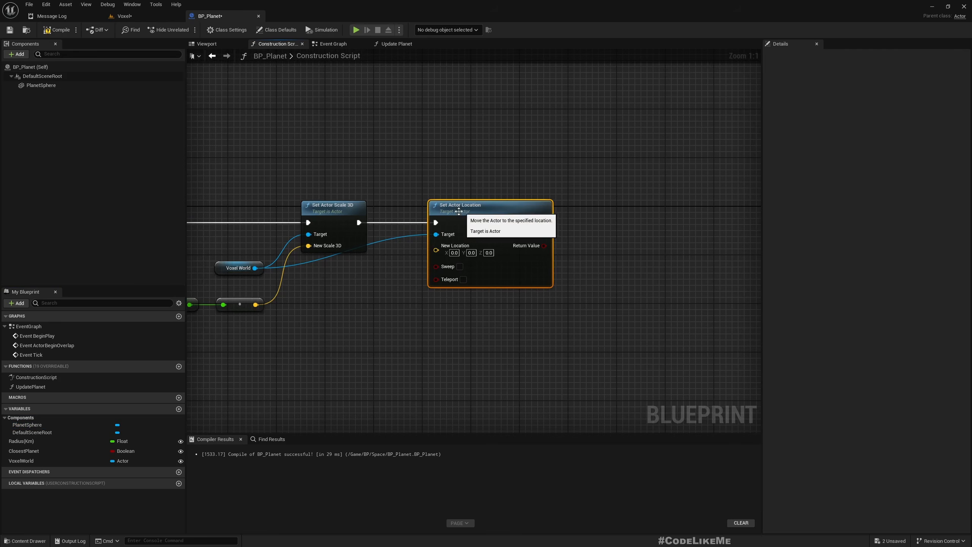
Supply New Location from a Get Actor Location node targeting self and compile BP_Planet.
right_click_drag(458, 211, 554, 200)
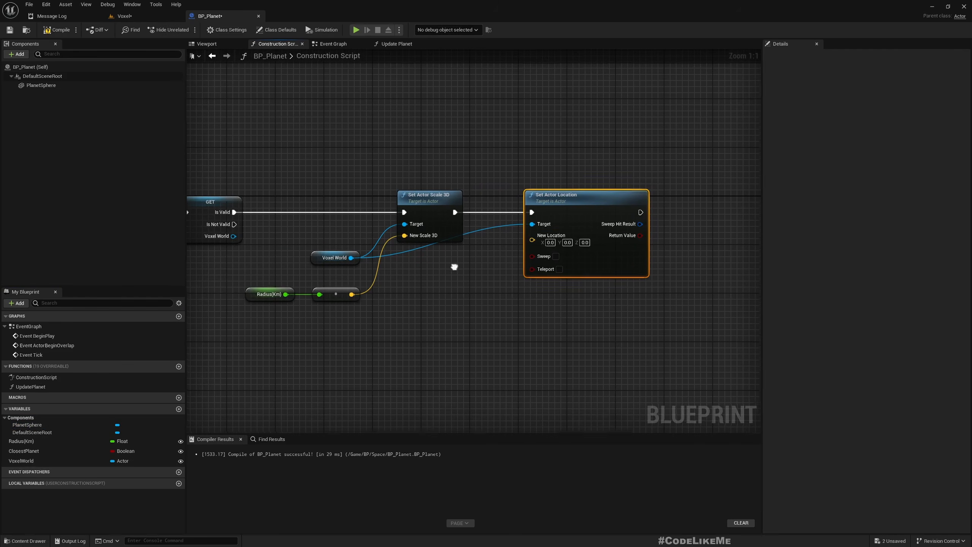
left_click_drag(532, 240, 402, 326)
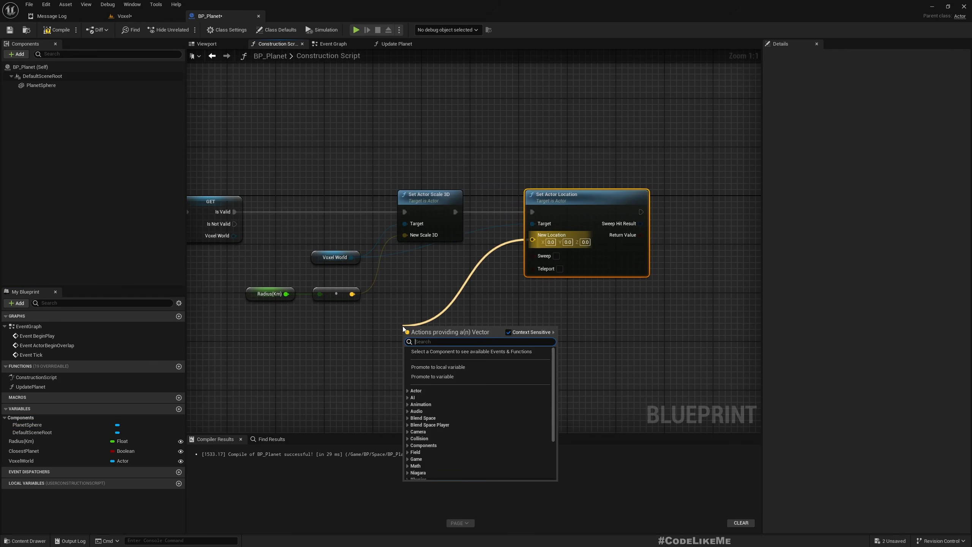
type("getactorlo")
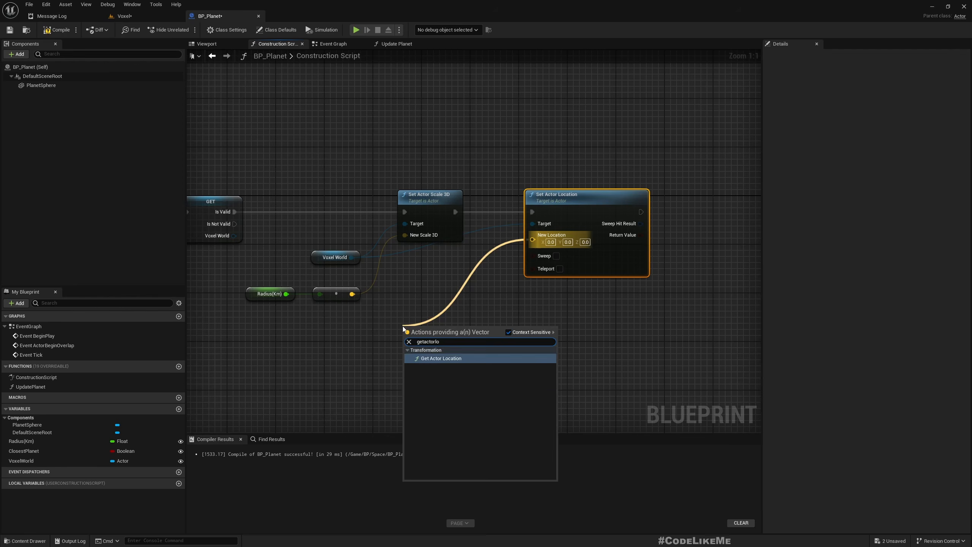
key("Return")
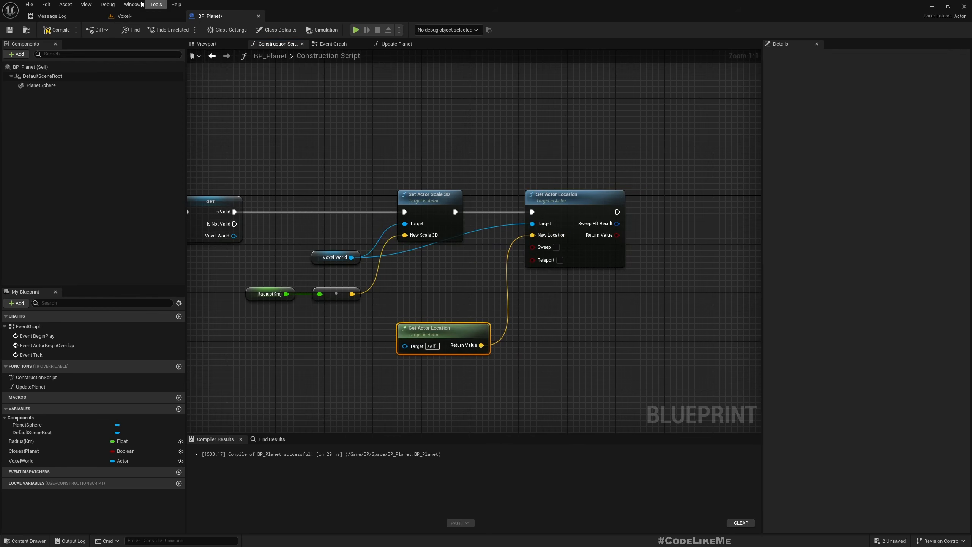
left_click(56, 30)
Examine how VoxelWorld aligns with BP_Planet in the Voxel level's wireframe side view.
left_click(138, 15)
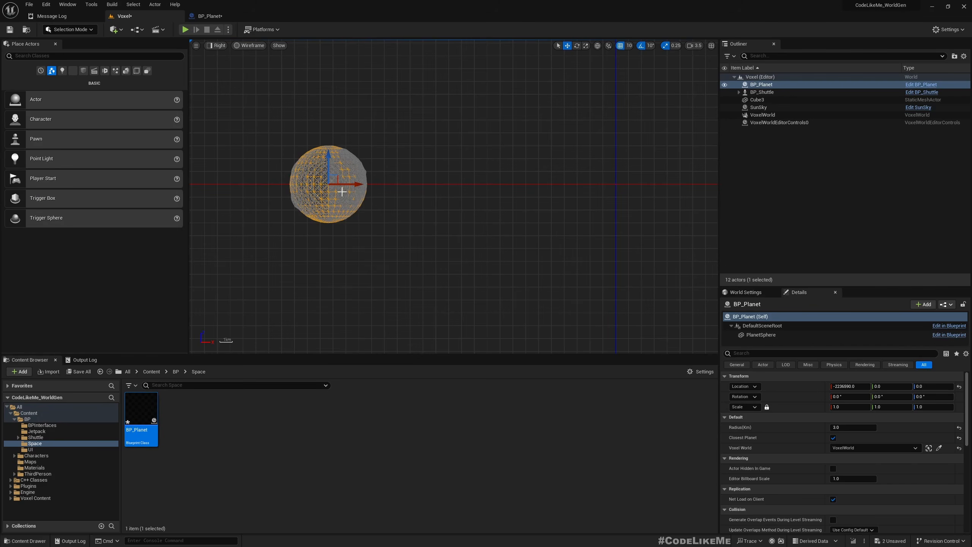
scroll(300, 182, "up", 5)
scroll(307, 186, "down", 4)
right_click_drag(333, 168, 386, 196)
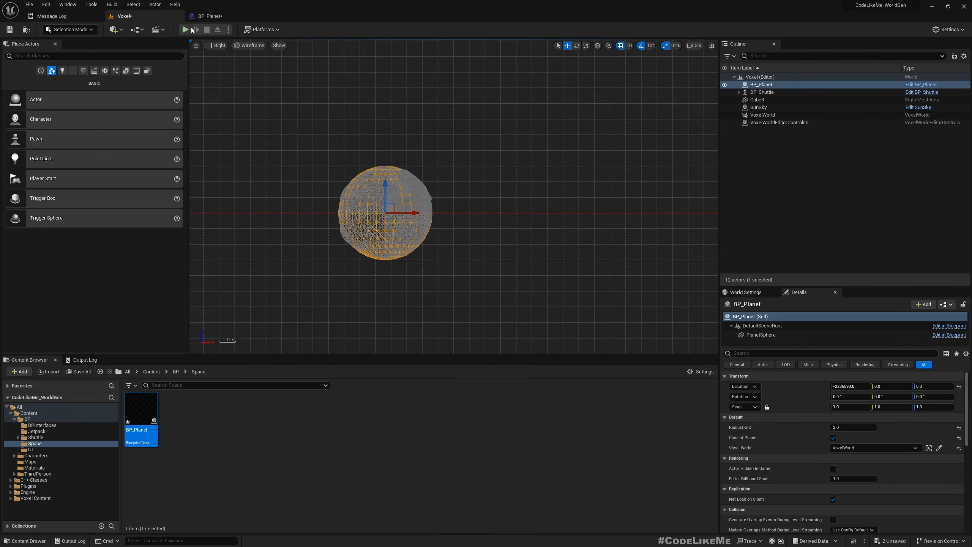
Switch the viewport to Perspective, examine the planet without editor overlays, and briefly play the level.
left_click(224, 46)
left_click(245, 56)
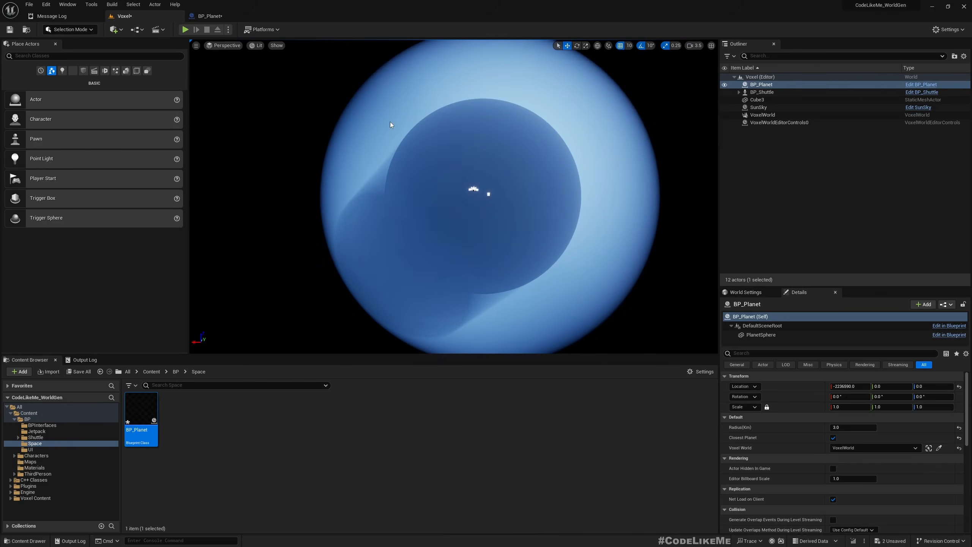
key("f")
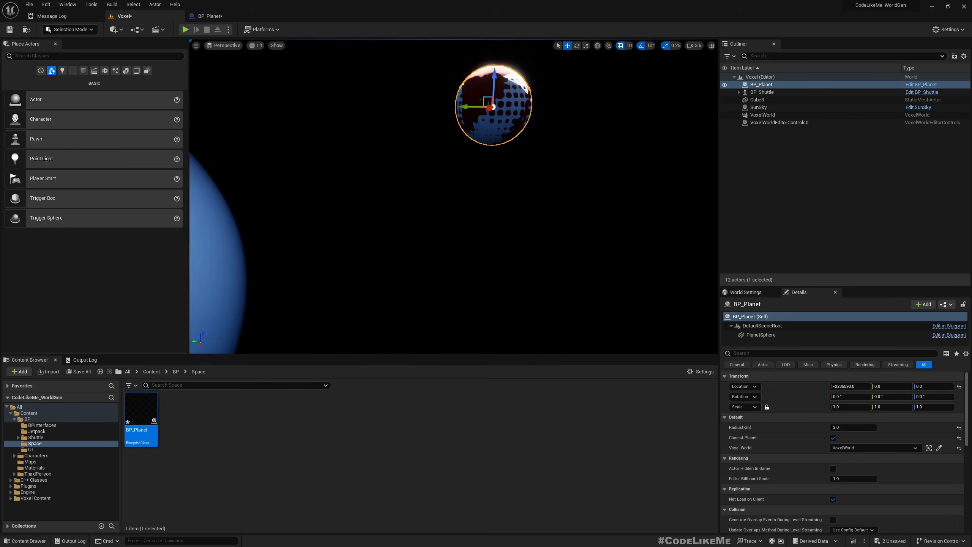
right_click_drag(386, 127, 415, 124)
key("g")
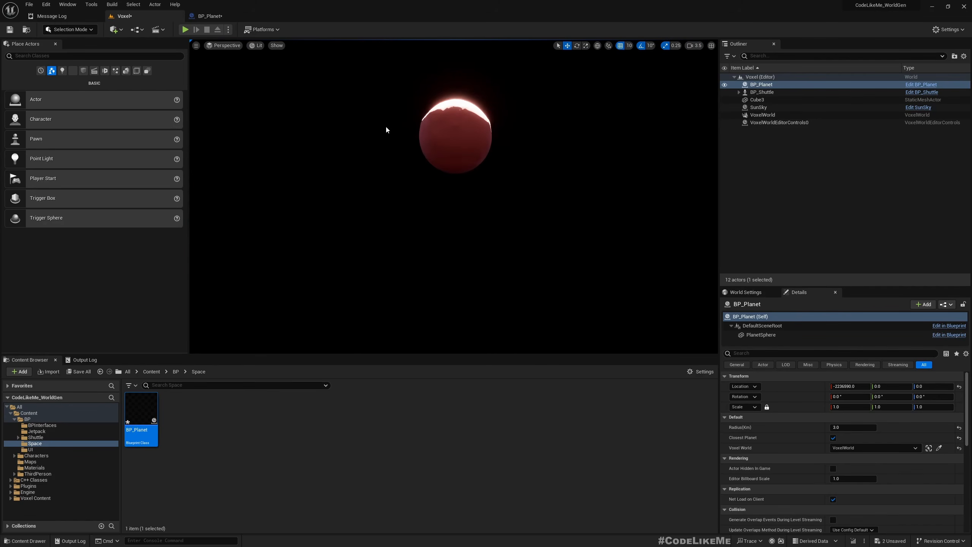
key("alt+p")
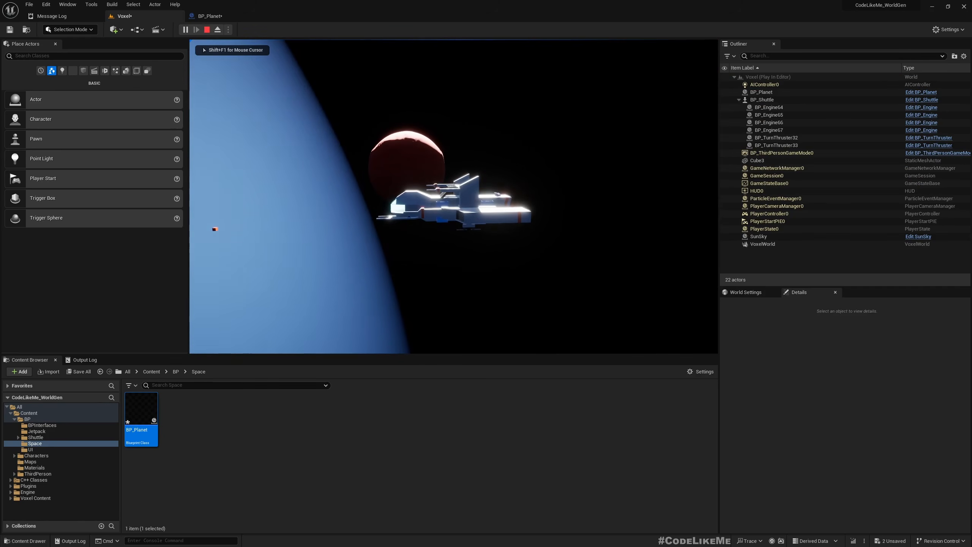
key("Escape")
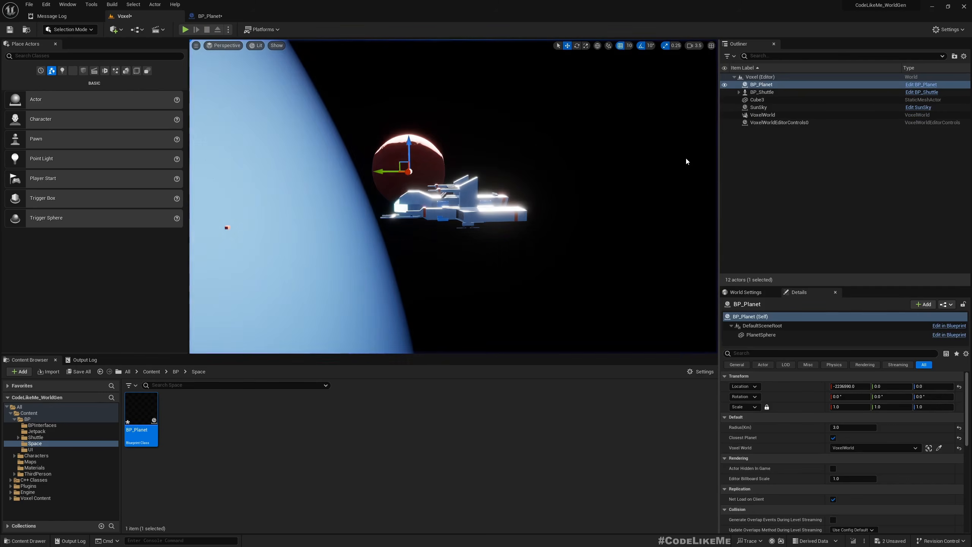
key("d")
right_click_drag(490, 150, 454, 167)
left_click(206, 16)
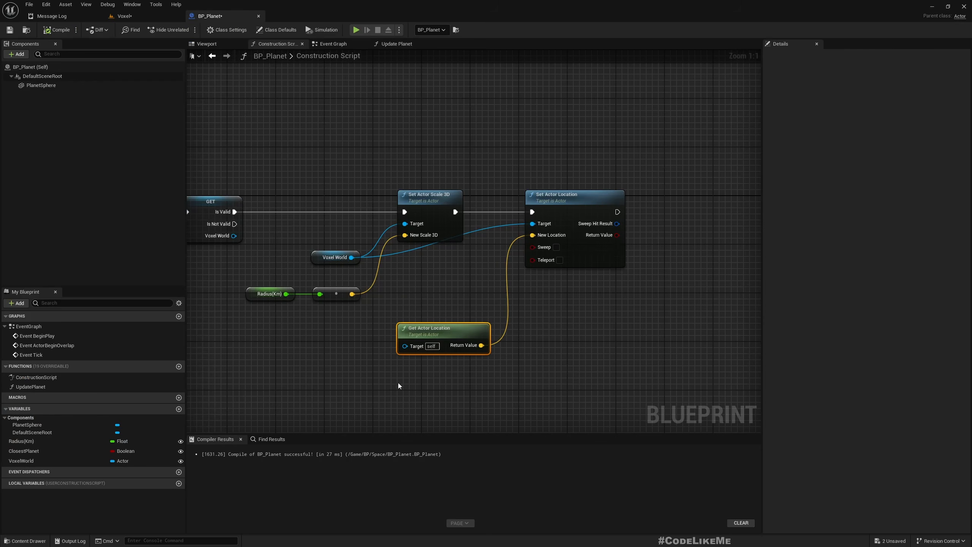
left_click(122, 16)
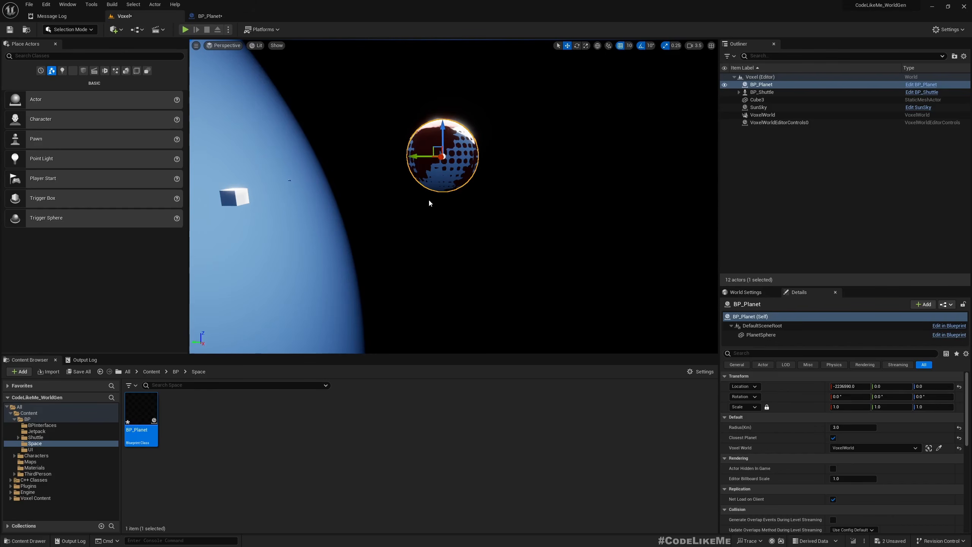
right_click_drag(457, 182, 389, 182)
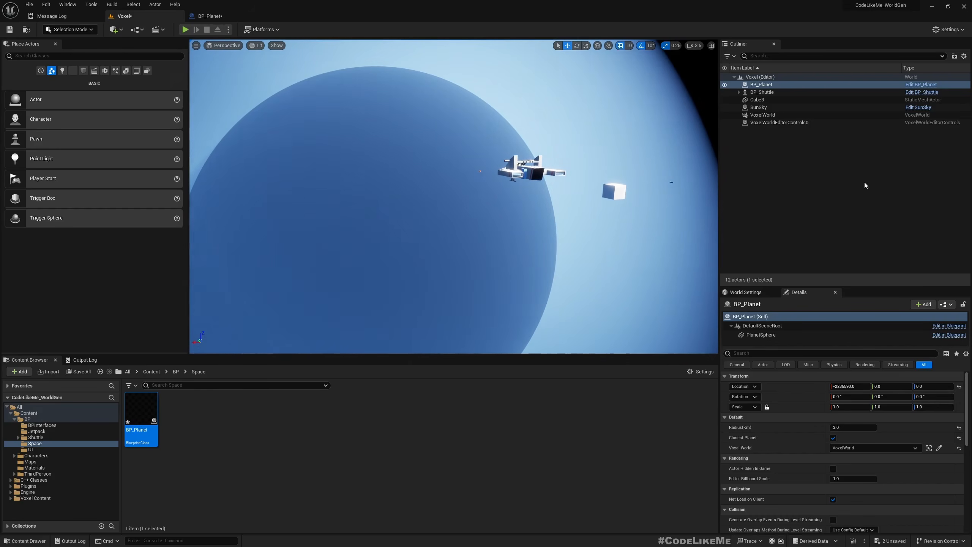
Apply VoxelWorld's voxel material, MI_VoxelQuixel_FiveWayBlend_Inst, to Element 0 of the PlanetSphere component in BP_Planet.
left_click(762, 115)
scroll(891, 467, "down", 5)
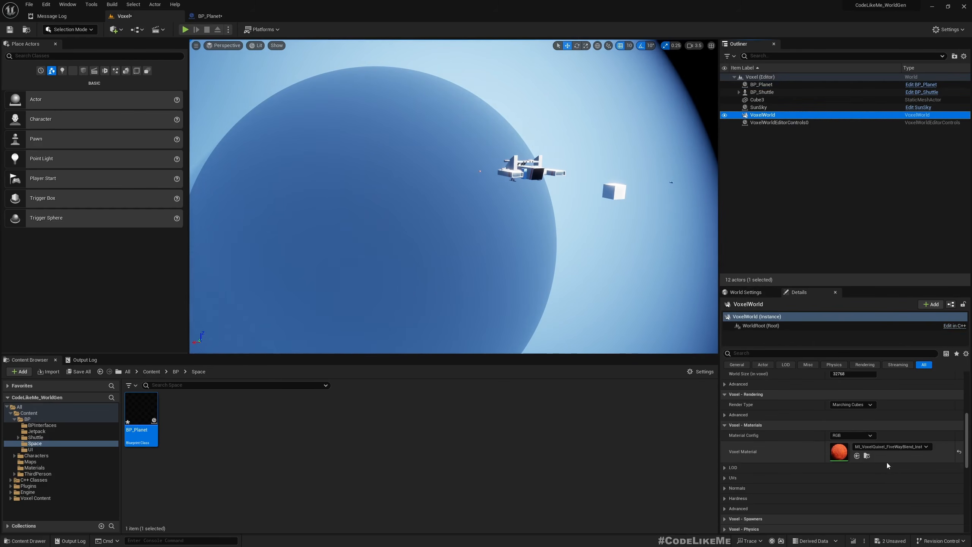
left_click(866, 455)
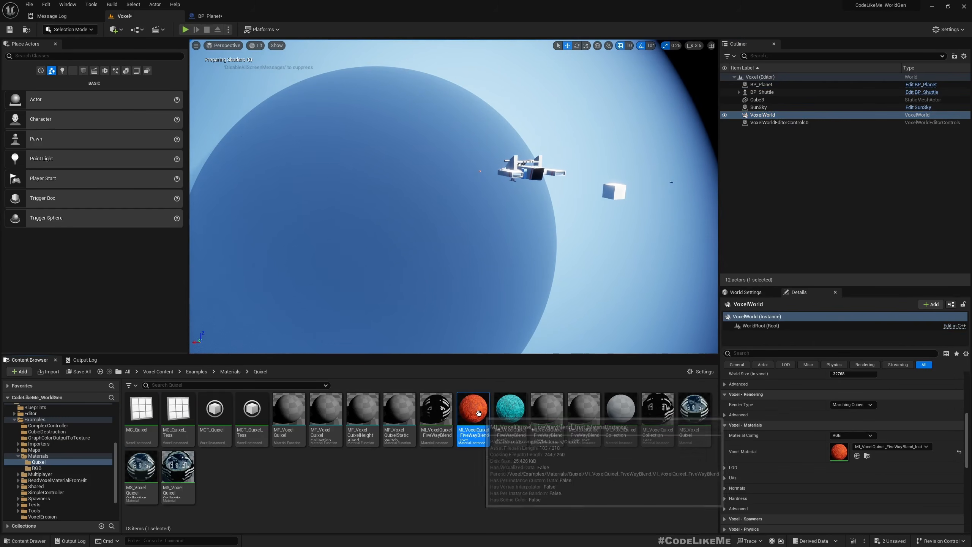
left_click(210, 16)
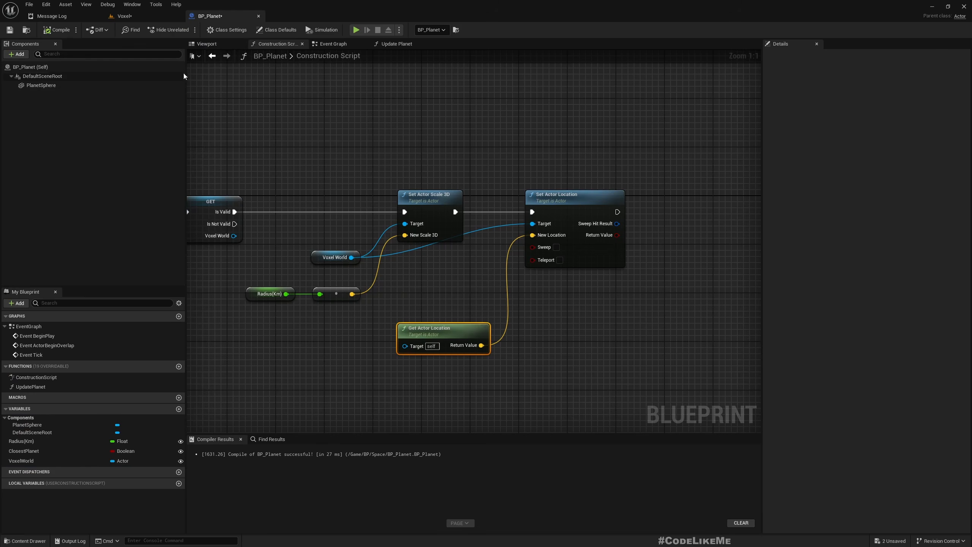
left_click(39, 86)
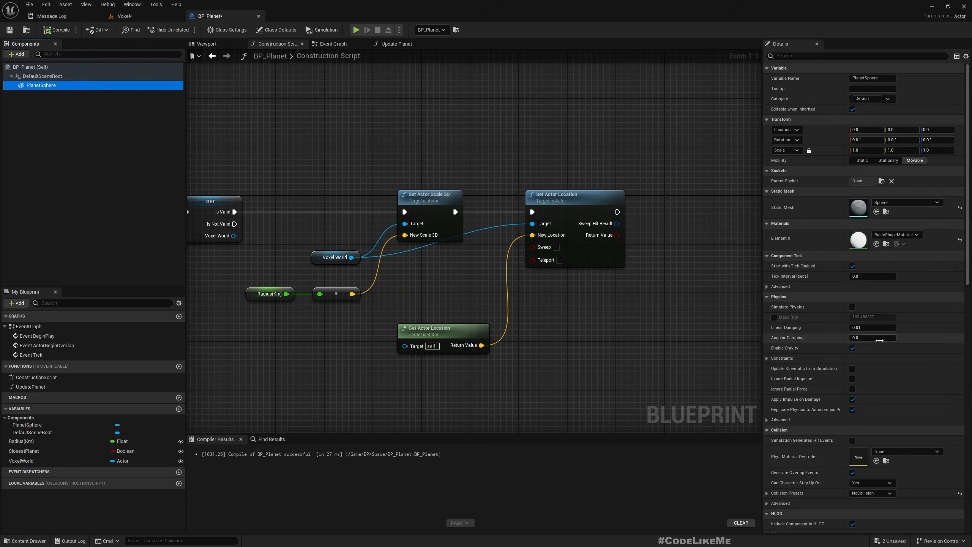
left_click(876, 244)
Return to the Voxel level and examine the planet's appearance in the perspective view with nothing selected.
left_click(119, 16)
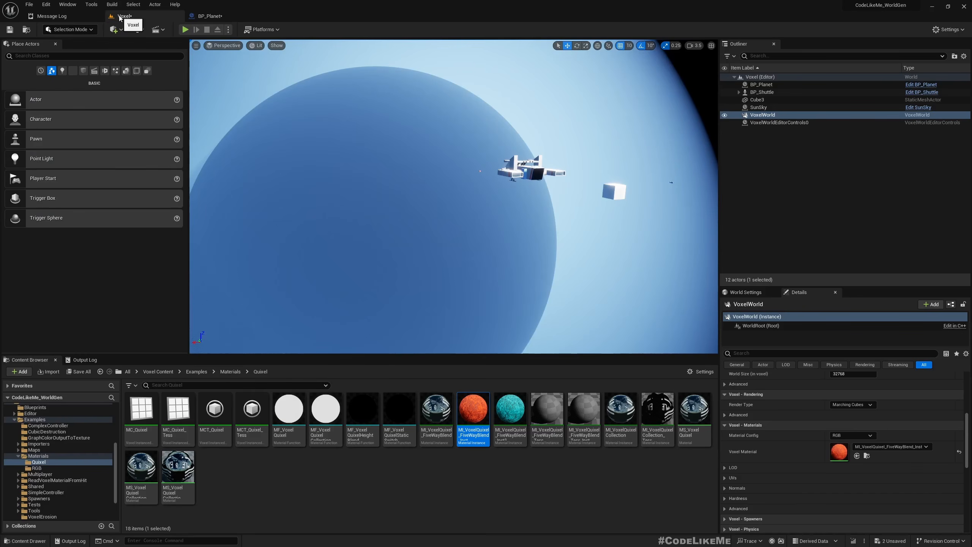
key("f")
left_click(513, 119)
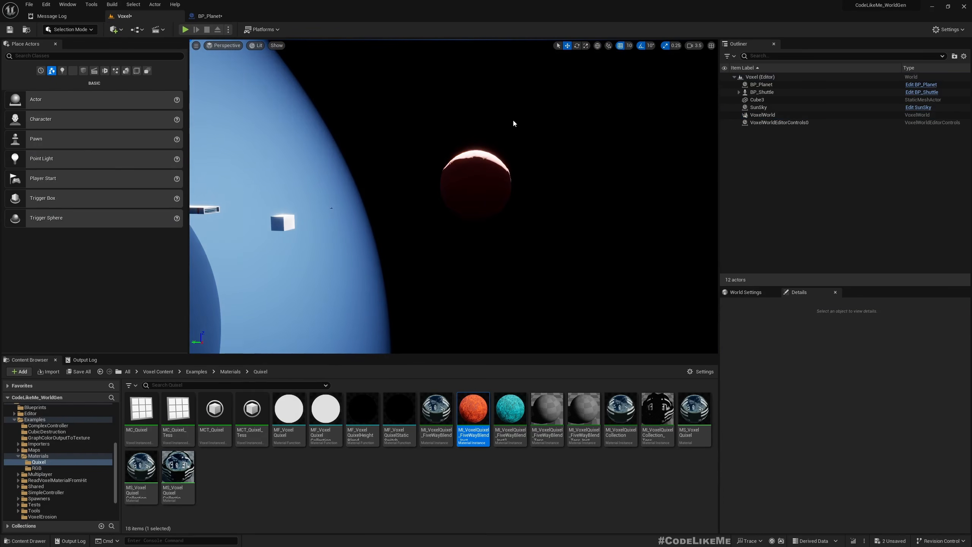
key("d")
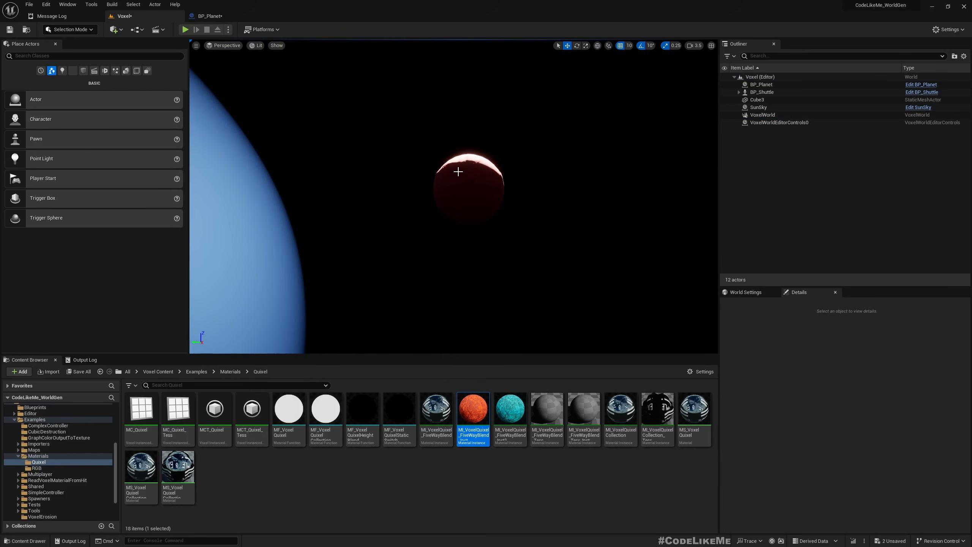
Examine the blue atmosphere around the scene and the separate planet from several angles in the perspective view.
right_click_drag(458, 172, 377, 171)
key("s")
scroll(457, 171, "up", 4)
key("s")
right_click_drag(488, 122, 469, 113)
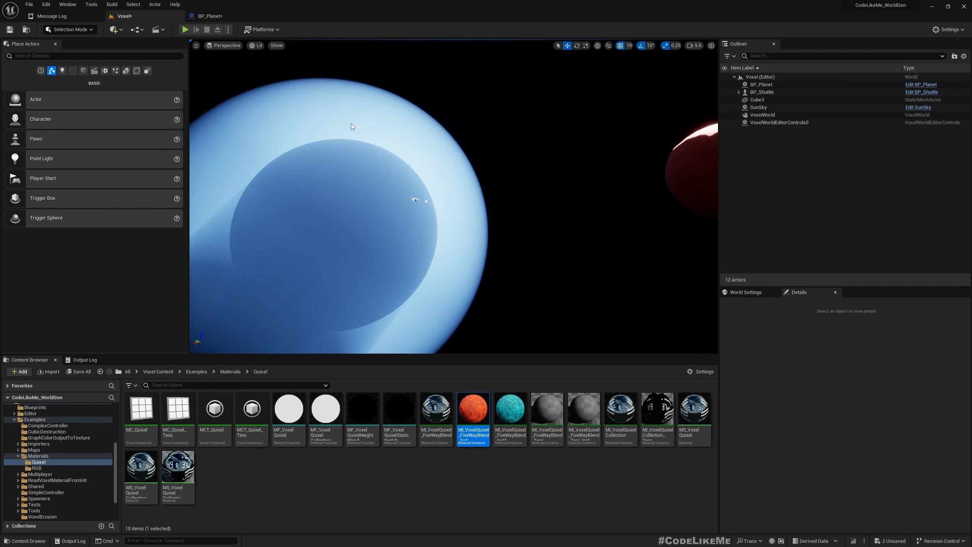
right_click_drag(309, 175, 344, 185)
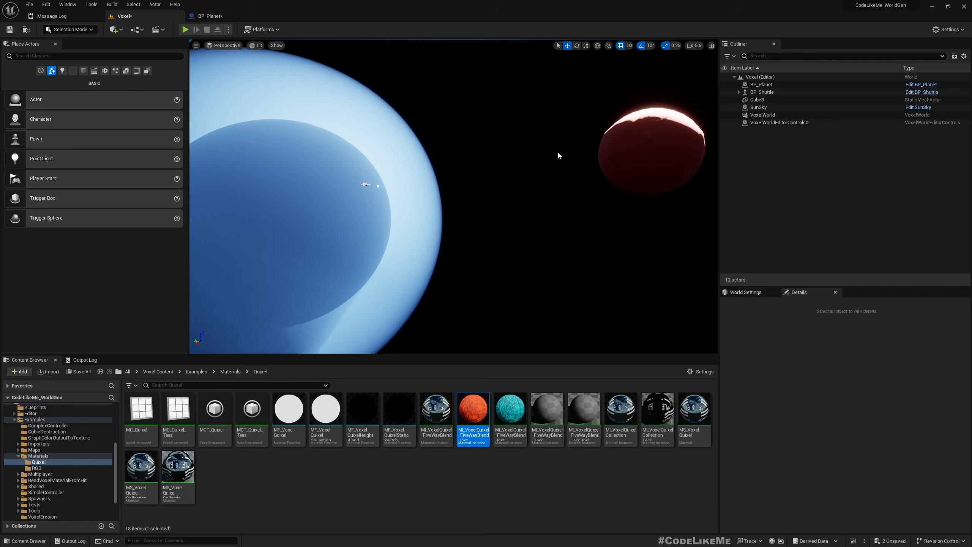
right_click_drag(557, 155, 571, 164)
In BP_Planet, add an instance-editable variable named SunSky with the Sun Sky object reference type.
left_click(205, 16)
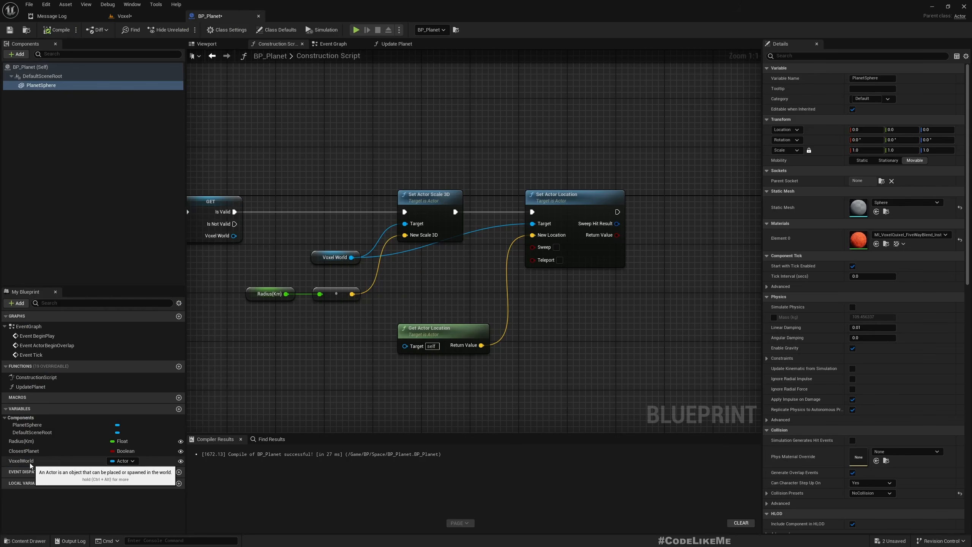
left_click(180, 411)
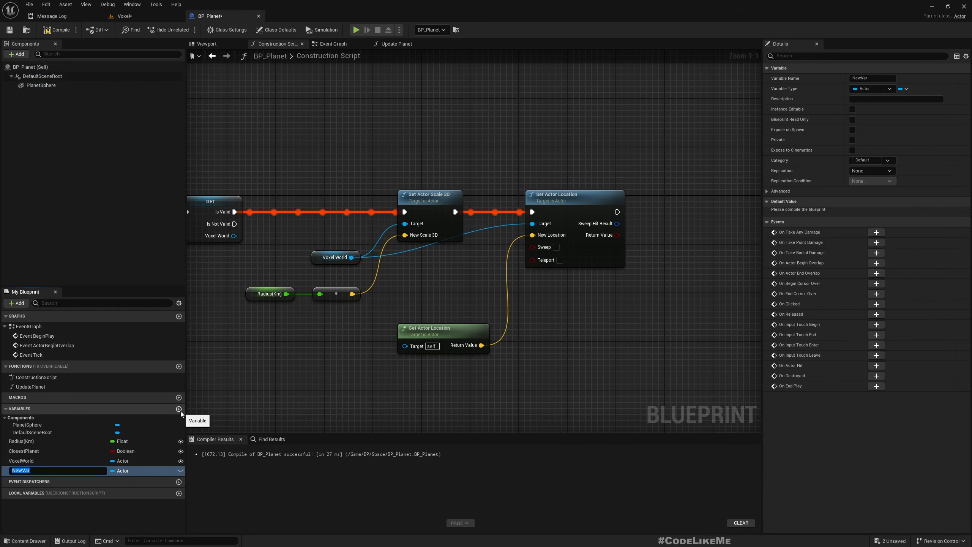
type("SunSky")
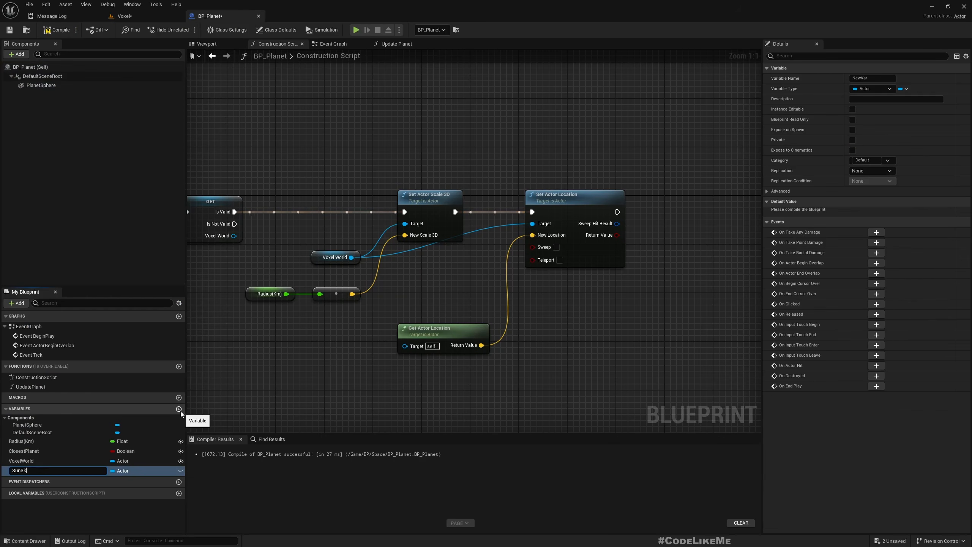
key("Return")
left_click(124, 471)
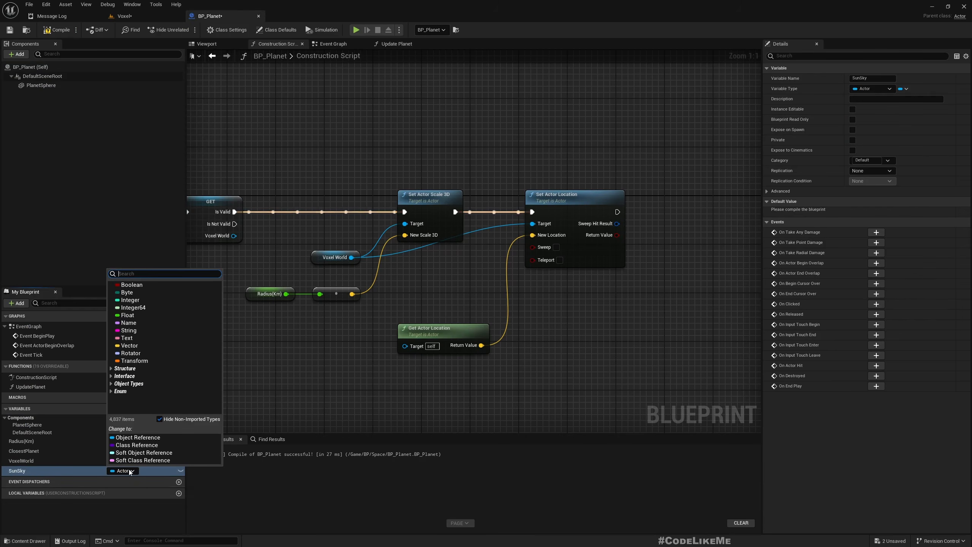
type("Sunsky")
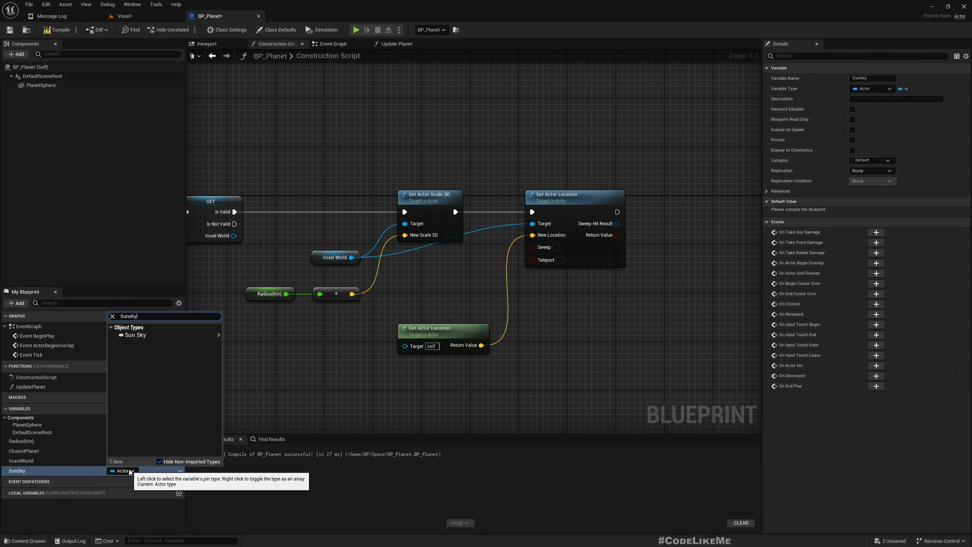
mouse_move(191, 335)
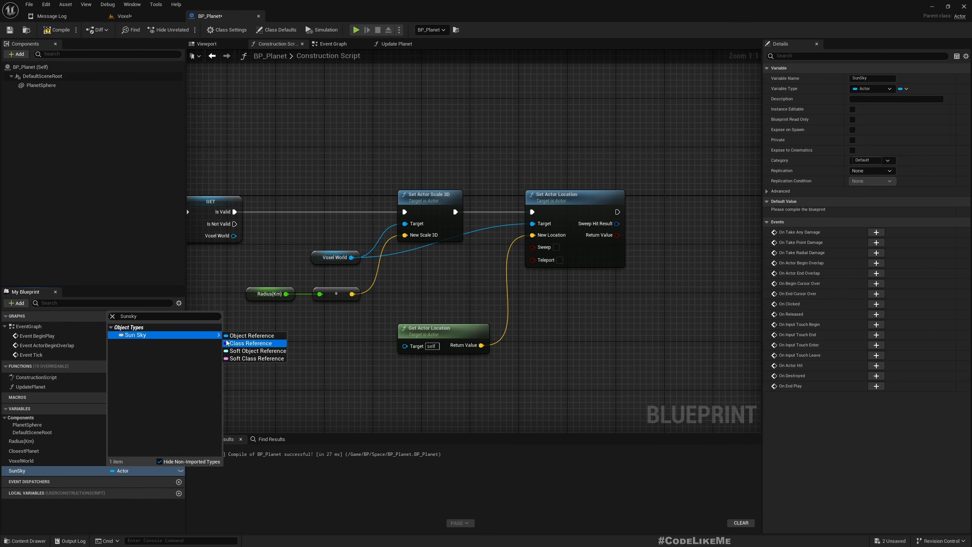
left_click(245, 337)
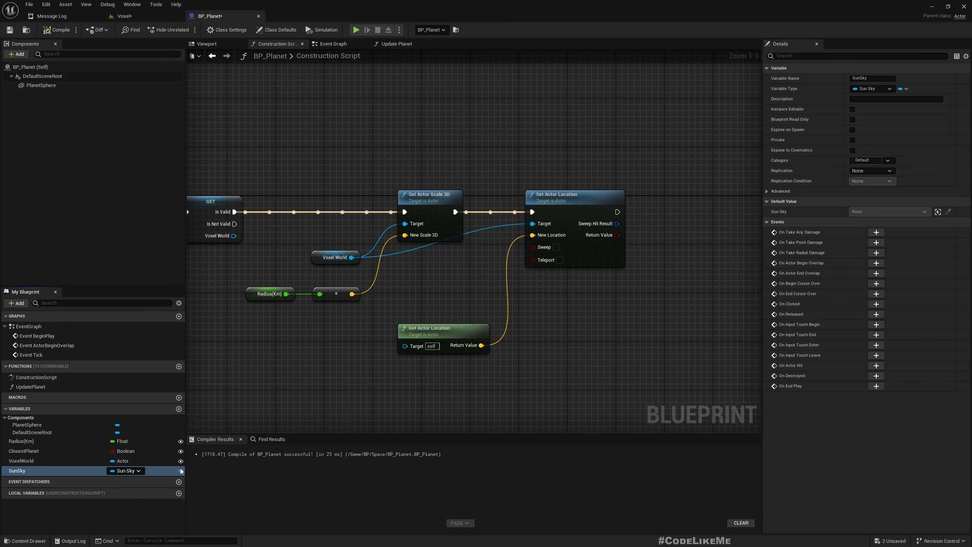
left_click(181, 470)
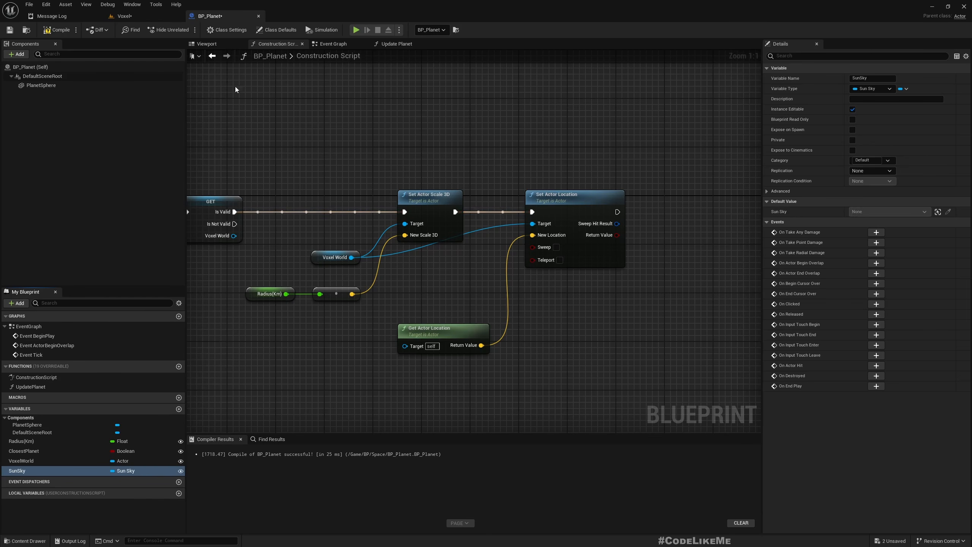
Shift the VoxelWorld scale and location nodes away from the Branch and insert a Sequence node on its True path.
right_click_drag(527, 319, 460, 269)
scroll(460, 269, "down", 2)
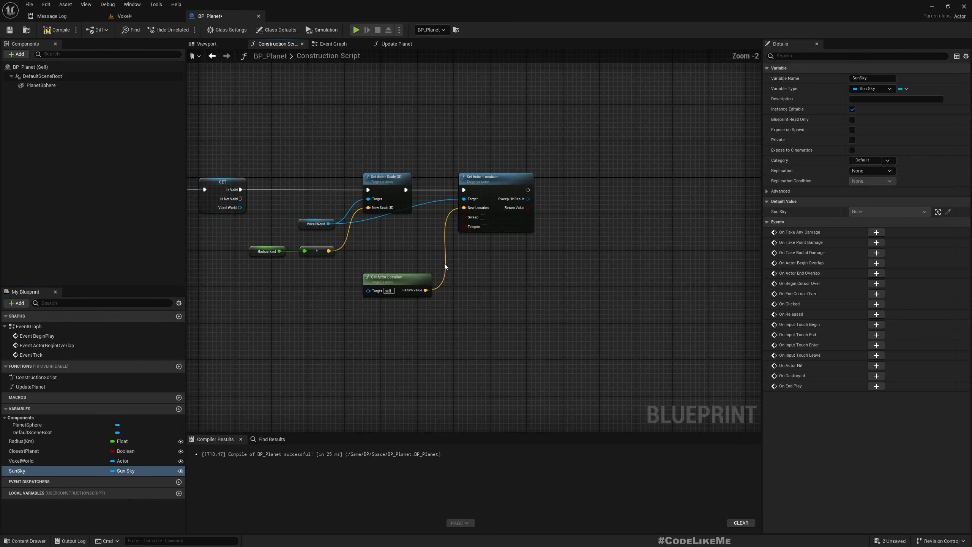
right_click_drag(283, 238, 393, 250)
scroll(393, 250, "down", 2)
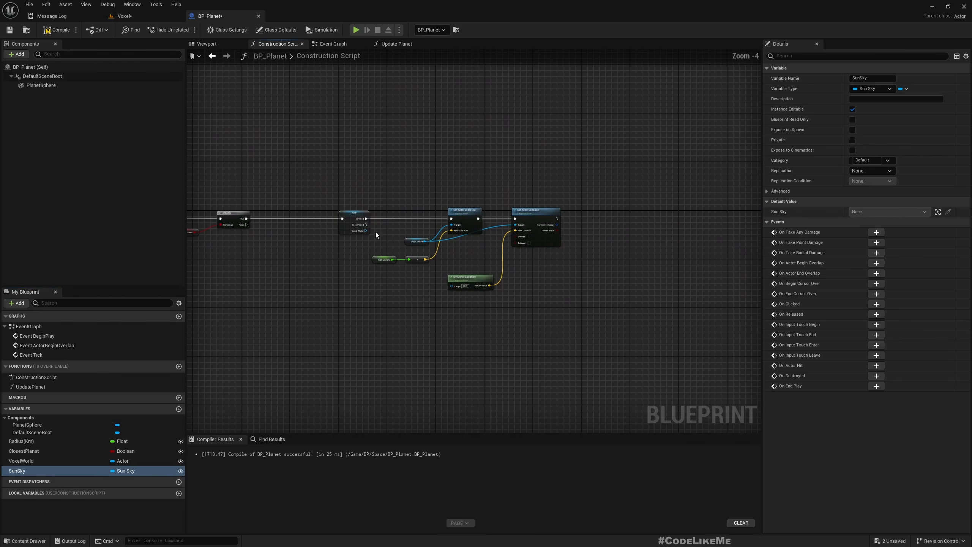
left_click_drag(328, 182, 571, 302)
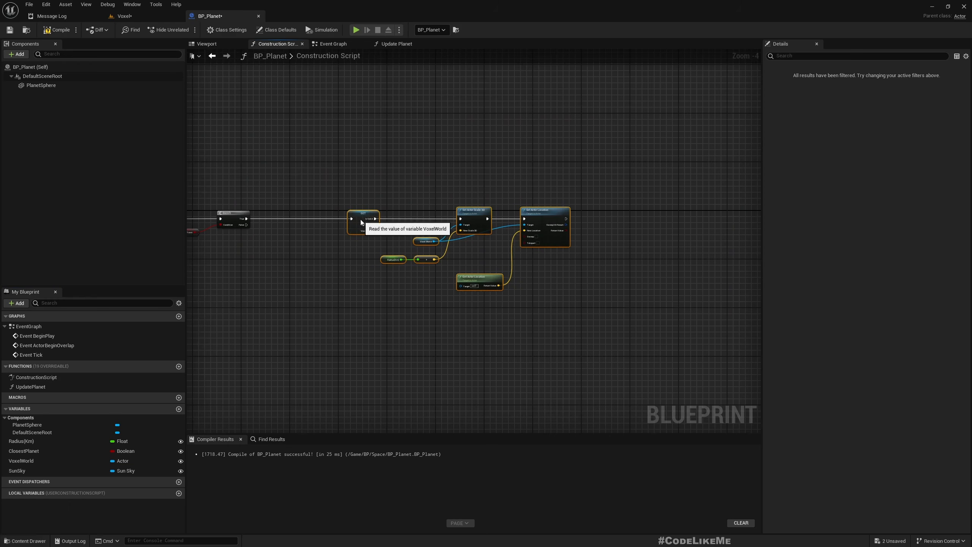
right_click_drag(292, 246, 320, 244)
left_click_drag(372, 217, 419, 218)
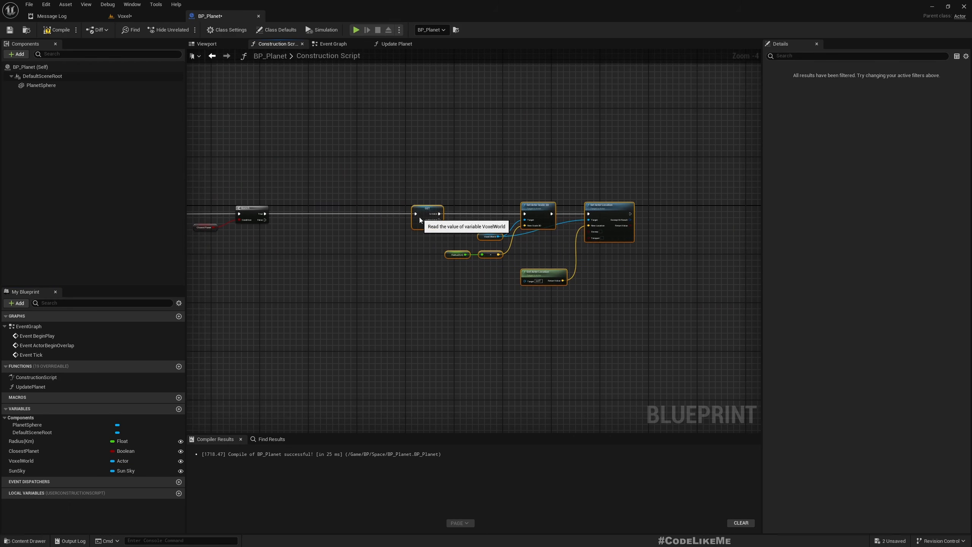
scroll(328, 232, "up", 3)
left_click_drag(220, 199, 312, 208)
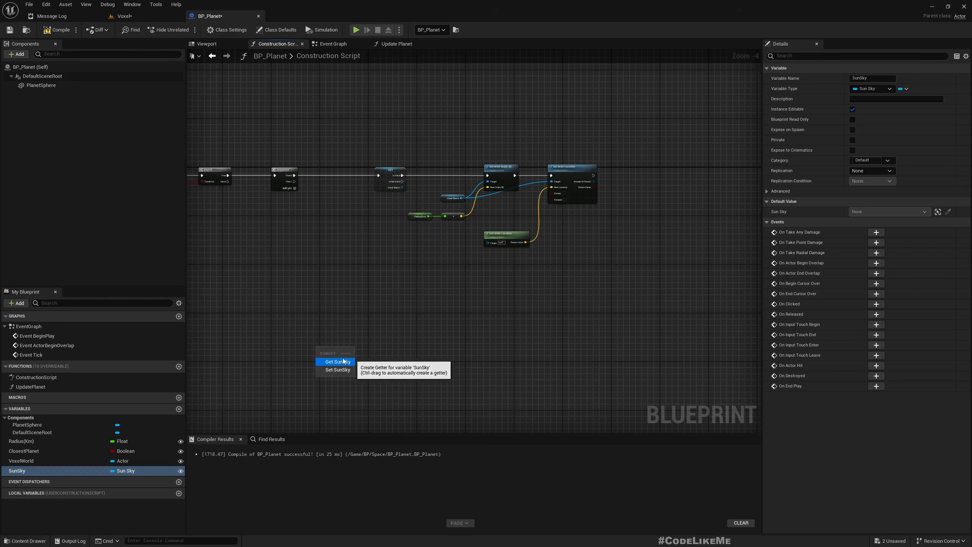
Add a validated SunSky getter below the VoxelWorld nodes, run it from the Sequence's Then 1 output, and align it with the VoxelWorld getter.
left_click(344, 361)
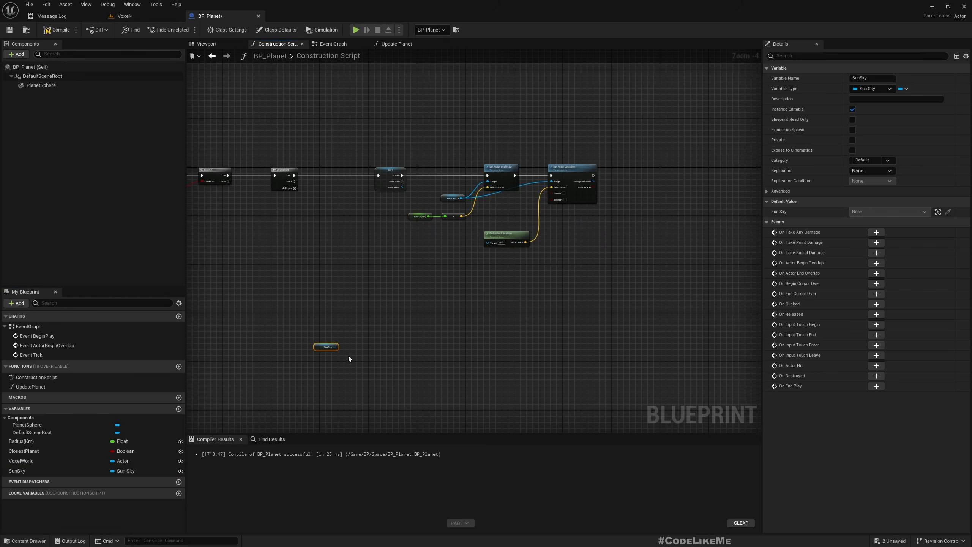
scroll(348, 356, "up", 4)
right_click(334, 345)
left_click(364, 421)
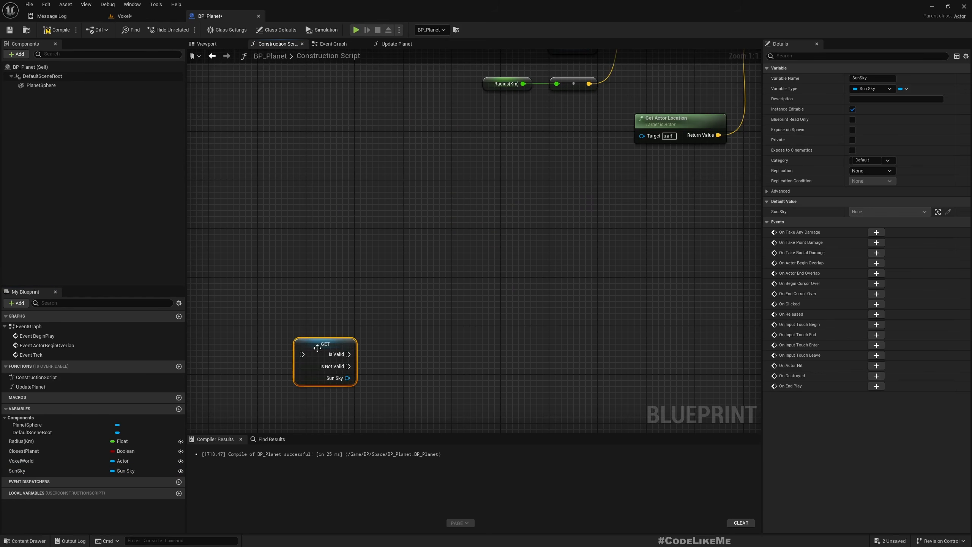
scroll(347, 249, "down", 6)
scroll(301, 175, "up", 3)
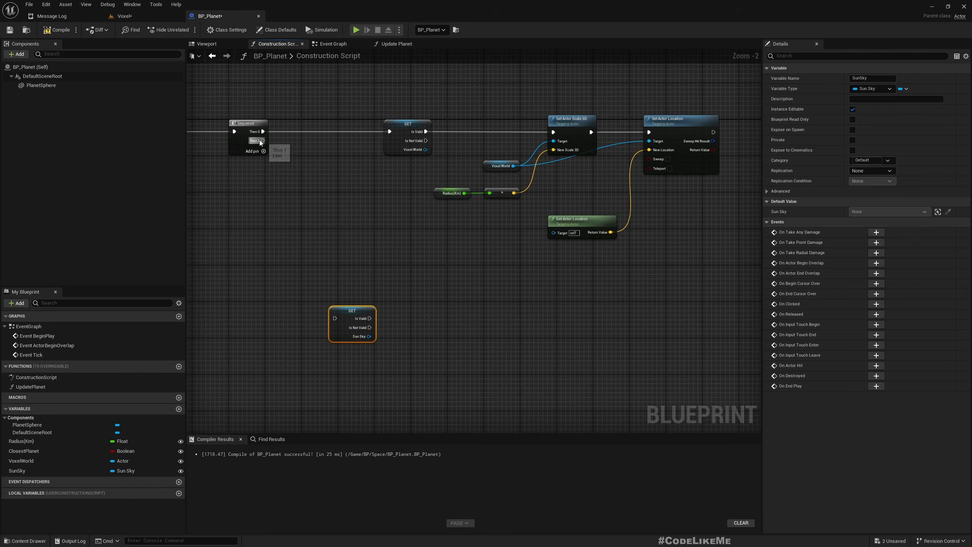
left_click_drag(263, 140, 335, 318)
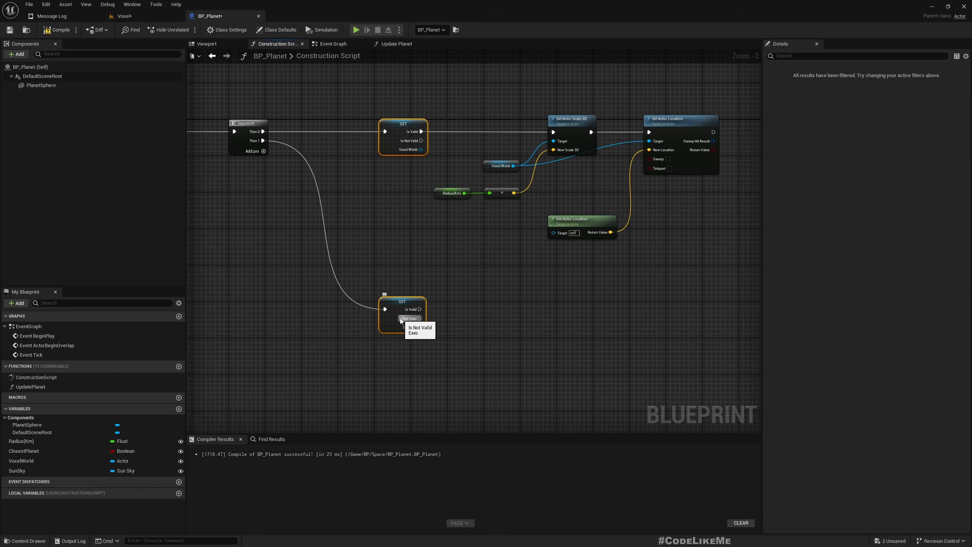
right_click_drag(491, 356, 429, 306)
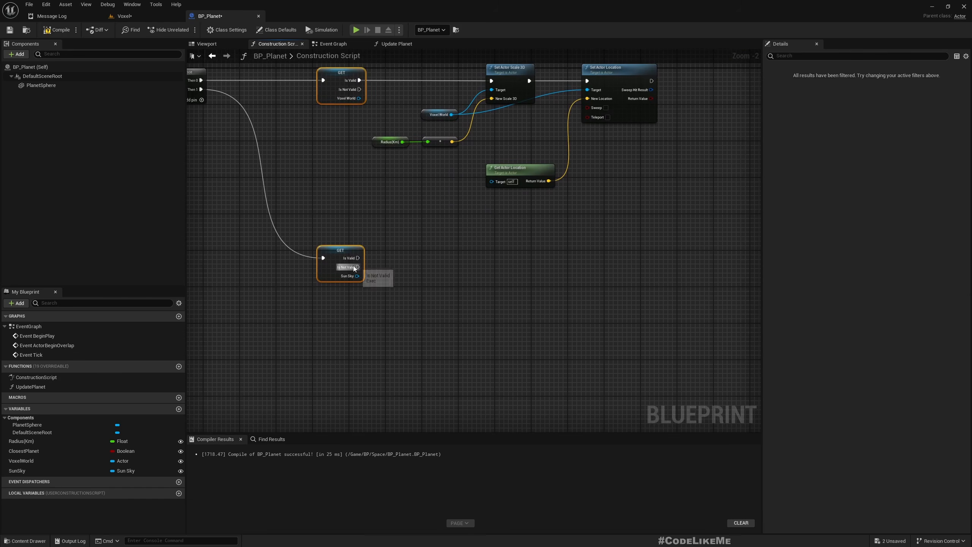
In the Voxel level, examine the Planet and Atmosphere settings of SunSky's SkyAtmosphere component against the perspective view.
left_click(129, 16)
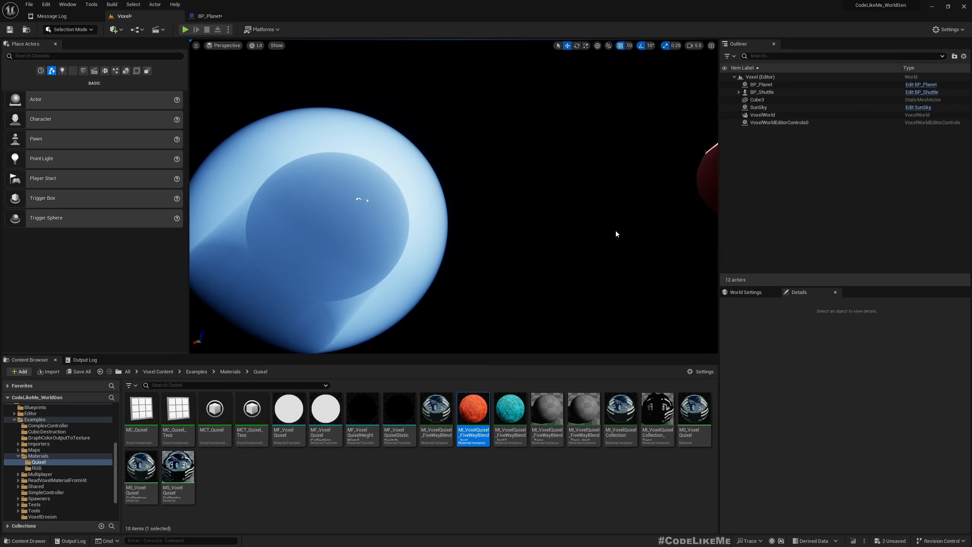
left_click(788, 107)
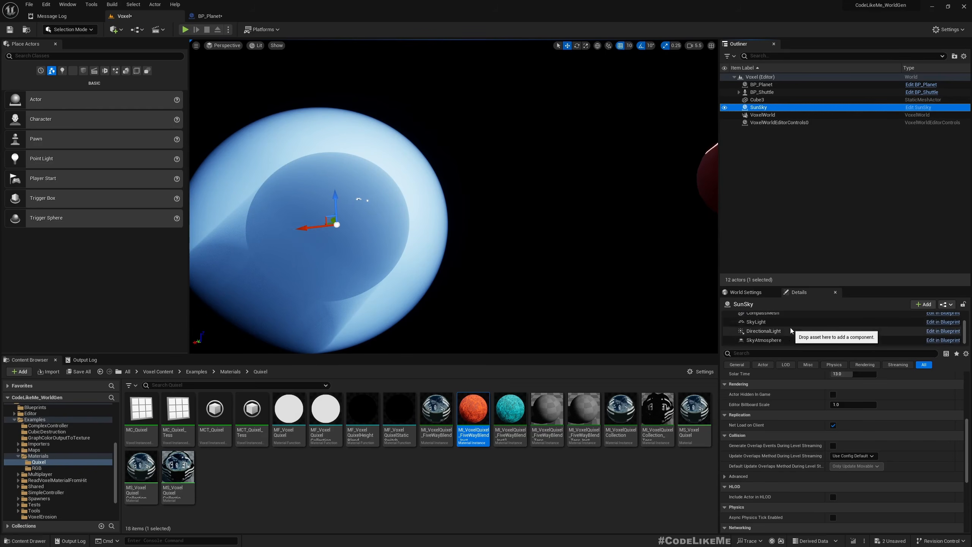
scroll(792, 327, "down", 3)
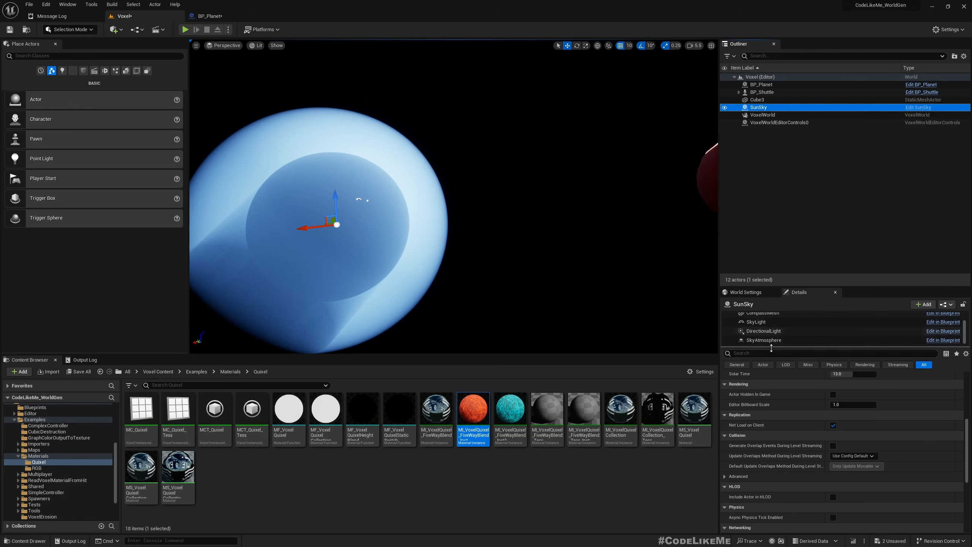
left_click(762, 340)
scroll(891, 431, "up", 4)
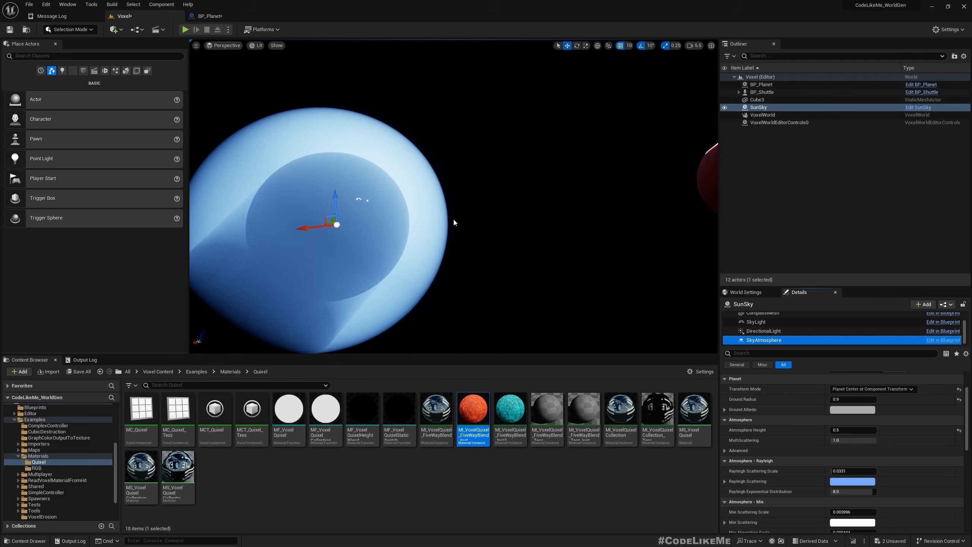
right_click_drag(520, 231, 448, 177)
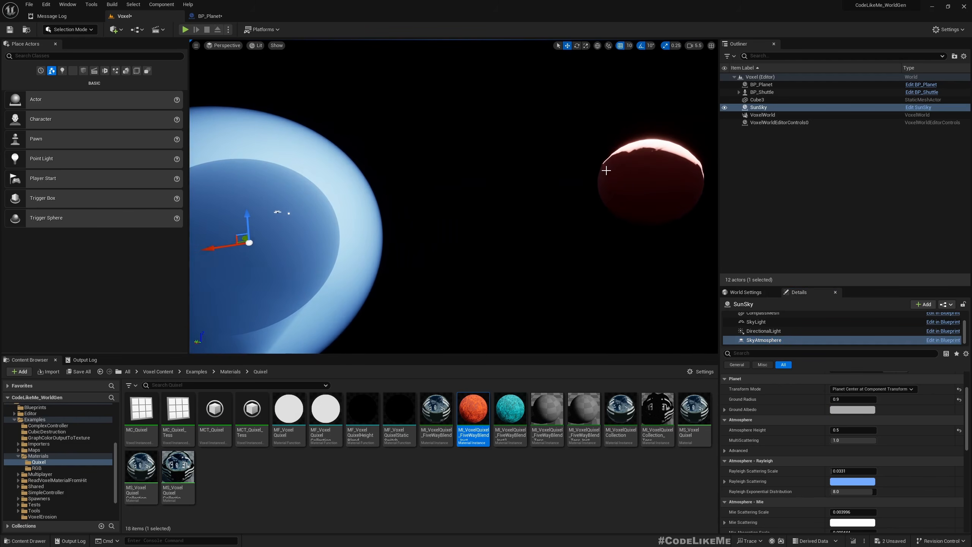
right_click_drag(606, 170, 536, 184)
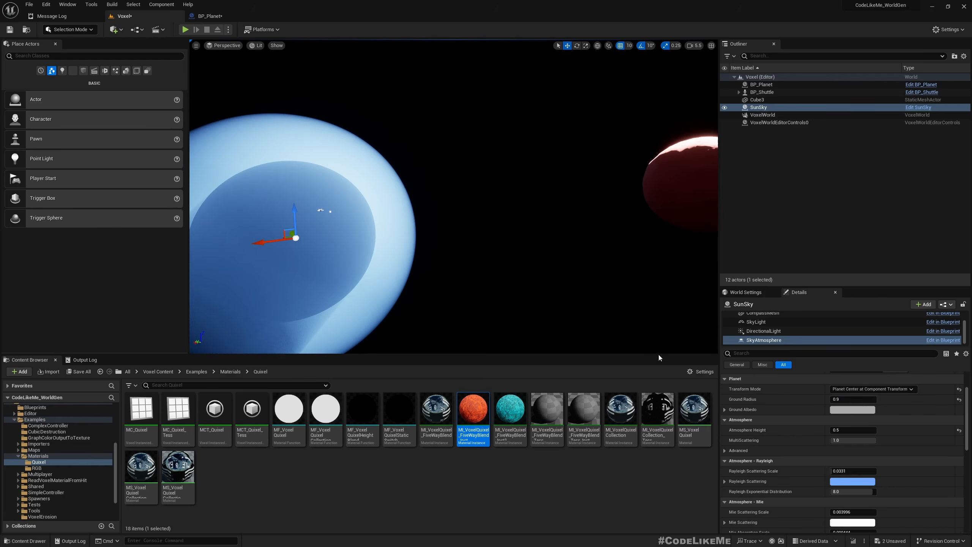
right_click_drag(414, 221, 435, 232)
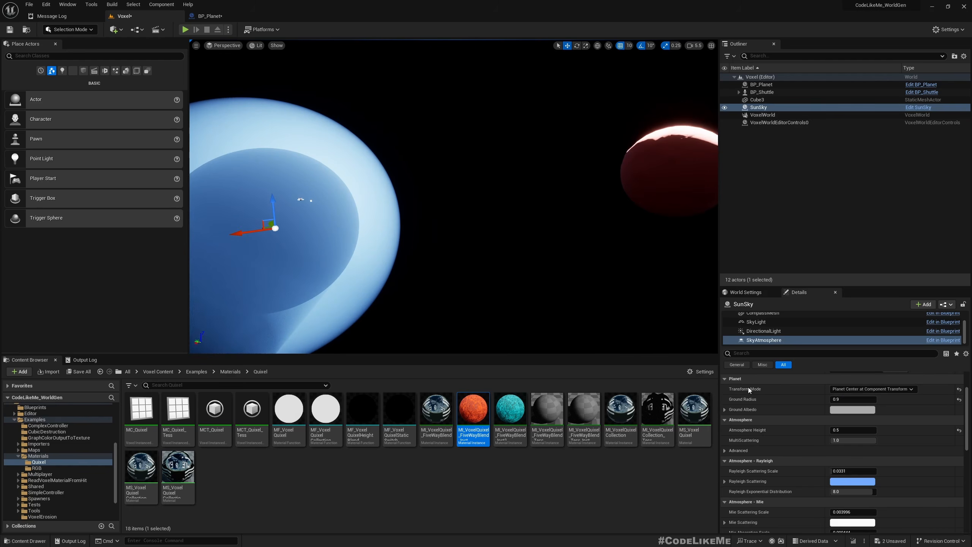
right_click_drag(595, 140, 631, 143)
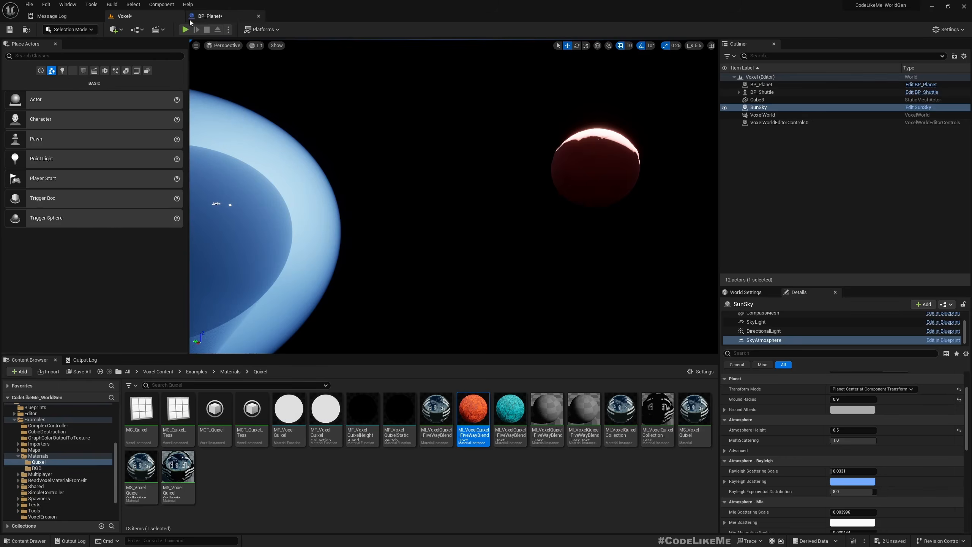
Return to BP_Planet's Construction Script and get the Sky Atmosphere component from the SunSky reference.
left_click(210, 16)
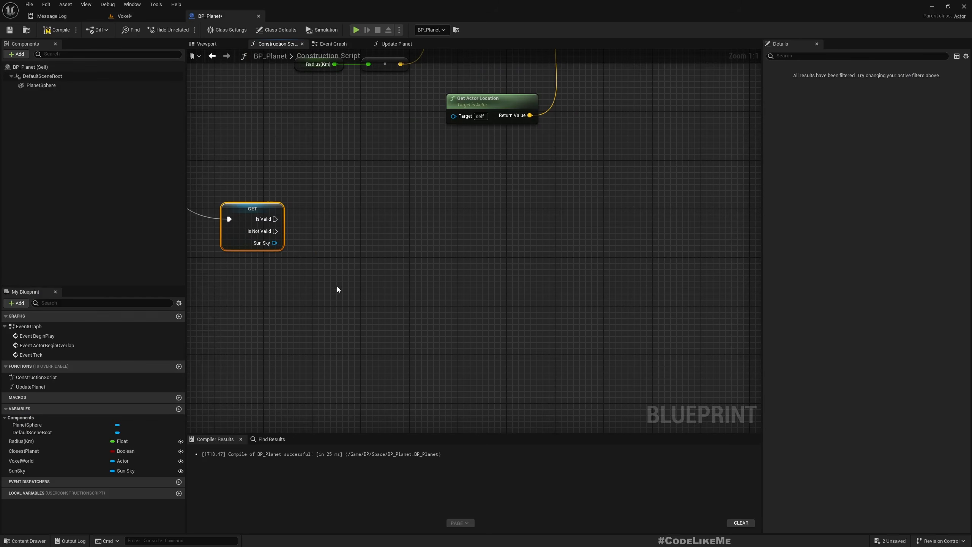
left_click_drag(275, 243, 319, 265)
type("get")
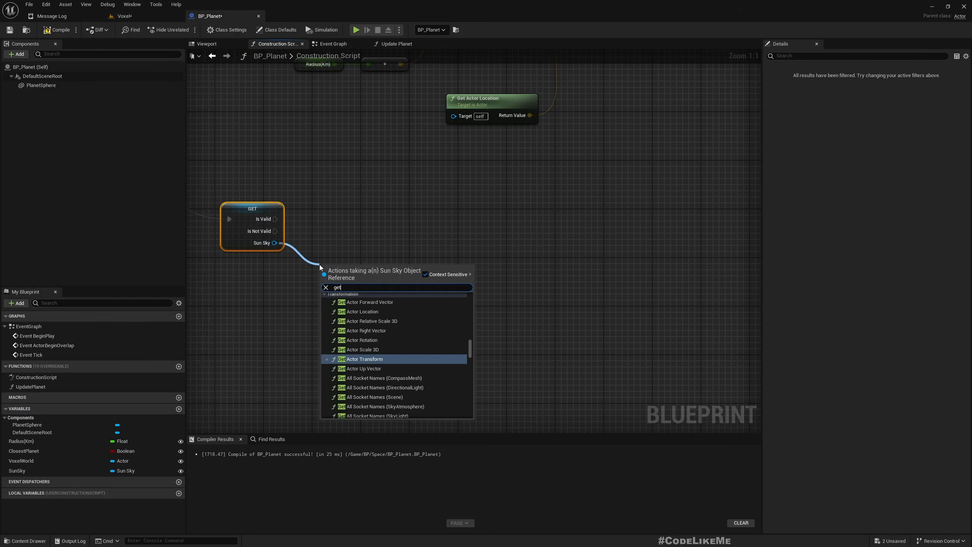
type(" sky atmos")
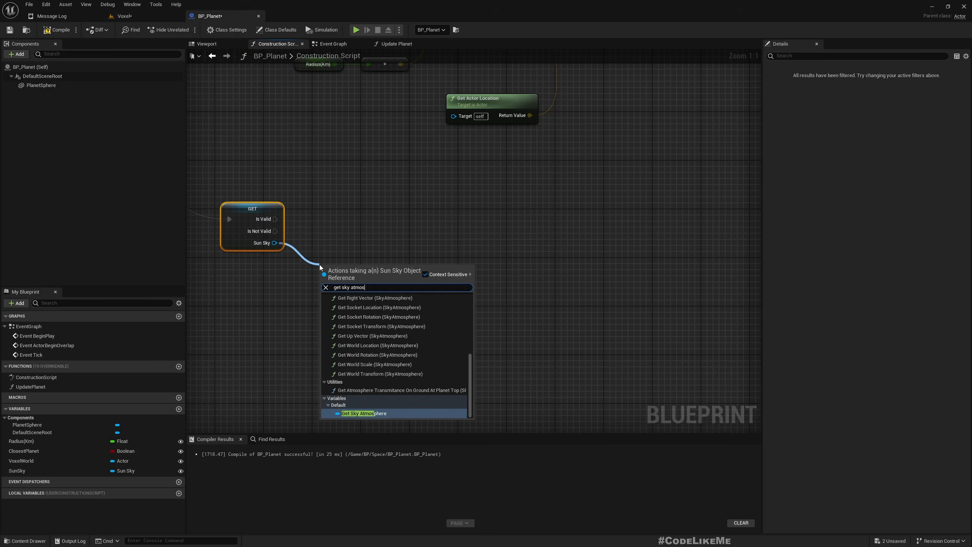
key("Return")
Add a Set Ground Radius node targeting Sky Atmosphere and run it from the SunSky getter's Is Valid output.
left_click_drag(397, 270, 434, 275)
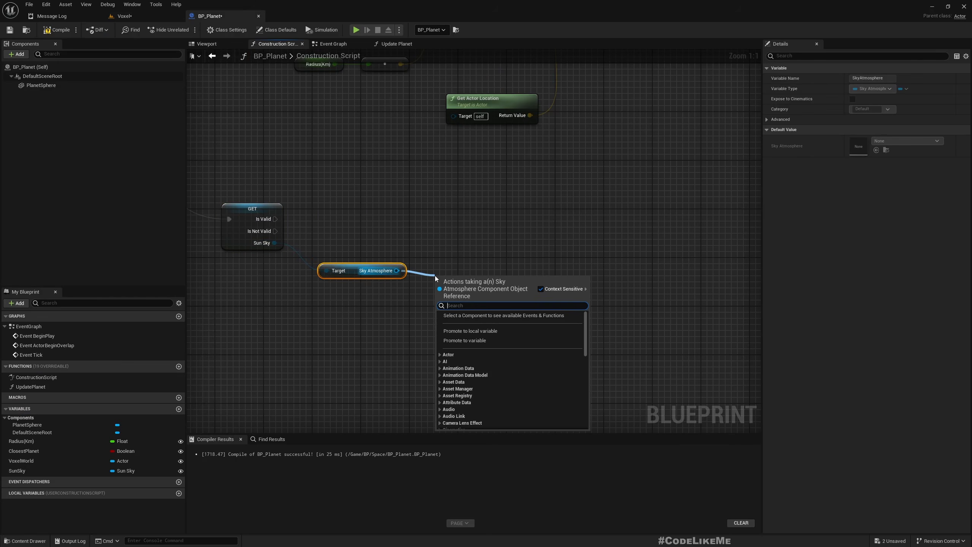
type("set groun")
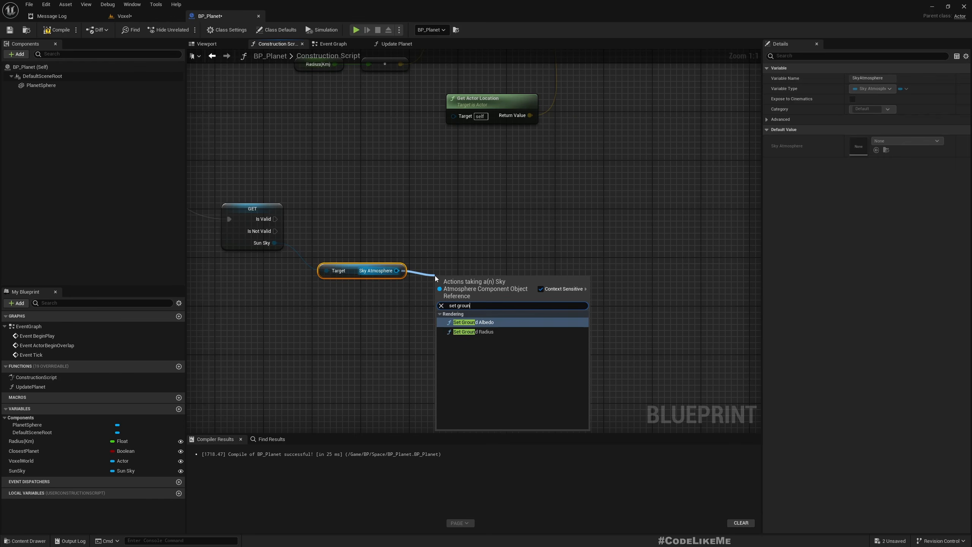
left_click(473, 332)
left_click_drag(275, 219, 505, 200)
Add a Radius(Km) getter, subtract 1.0 from it, and feed the result into Set Ground Radius's New Value.
left_click(16, 472)
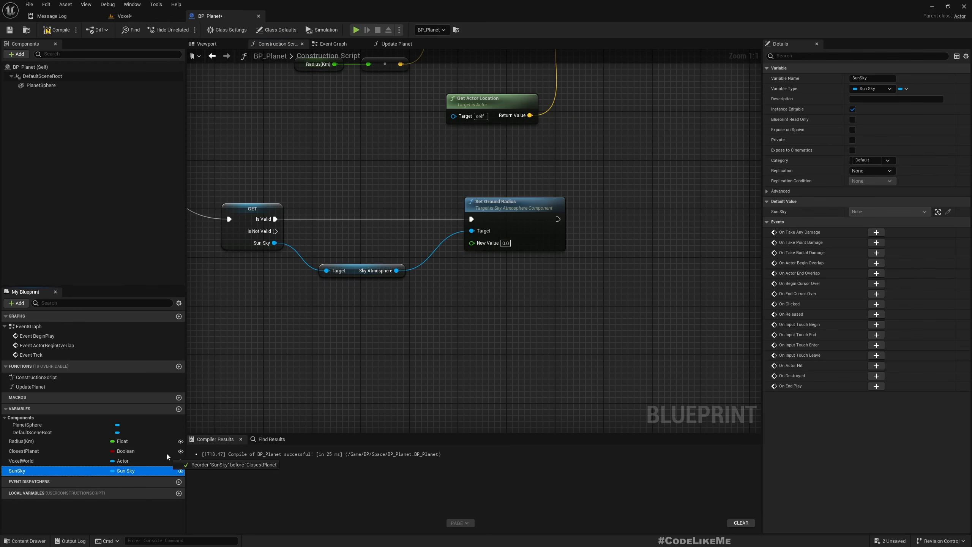
left_click(15, 441)
left_click_drag(14, 441, 321, 330)
left_click(257, 341)
type("-")
key("Return")
left_click(338, 344)
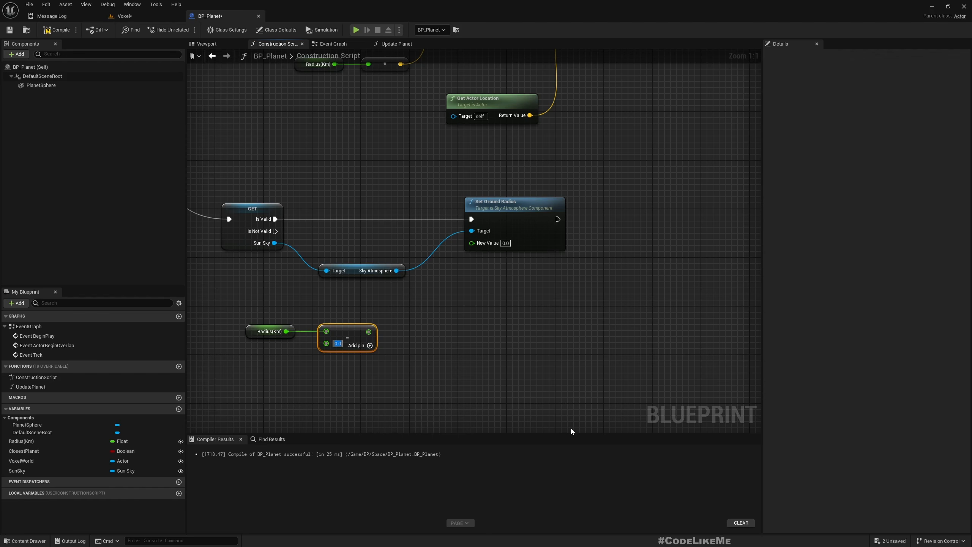
left_click_drag(373, 338, 492, 247)
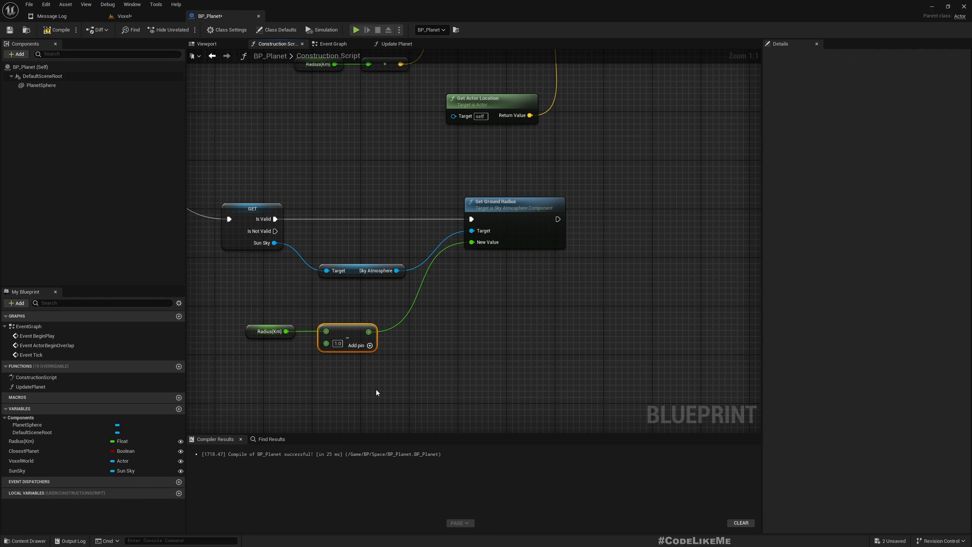
Shift the ground radius nodes aside and insert a Set Actor Location node targeting Sun Sky between the getter's Is Valid output and Set Ground Radius.
right_click_drag(428, 386, 399, 388)
right_click_drag(379, 314, 362, 340)
left_click_drag(267, 224, 502, 371)
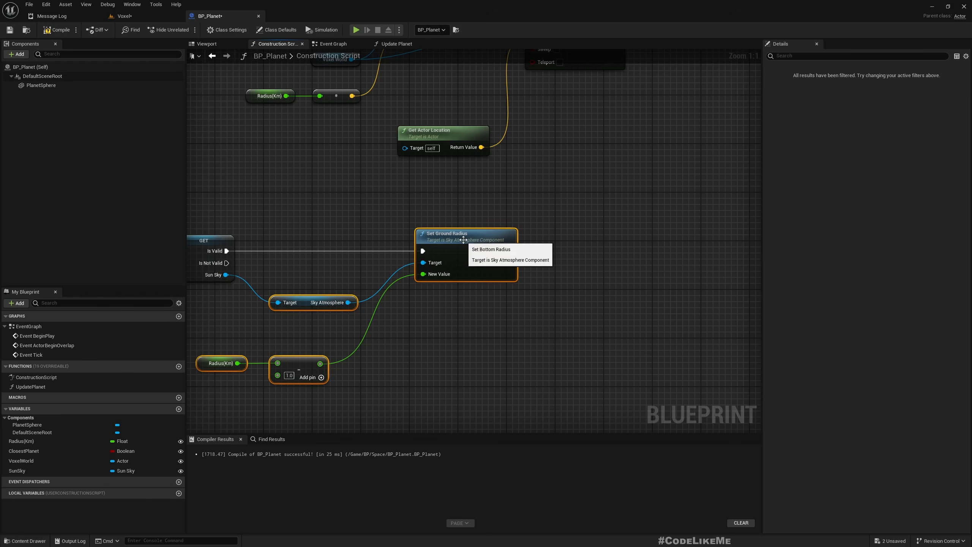
left_click_drag(461, 237, 565, 237)
right_click_drag(326, 245, 416, 257)
left_click_drag(315, 286, 345, 308)
type("setactorloc")
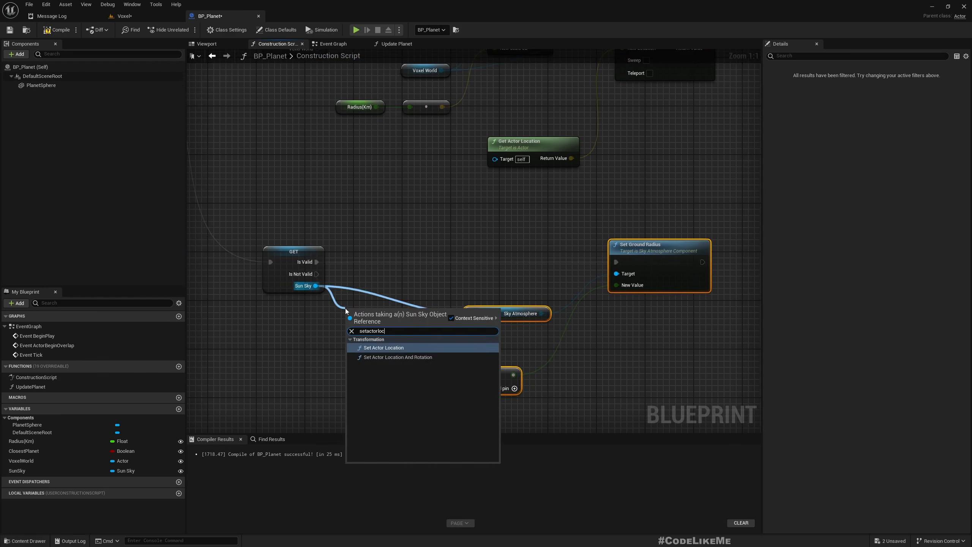
key("Return")
left_click_drag(347, 308, 383, 241)
left_click_drag(317, 262, 385, 261)
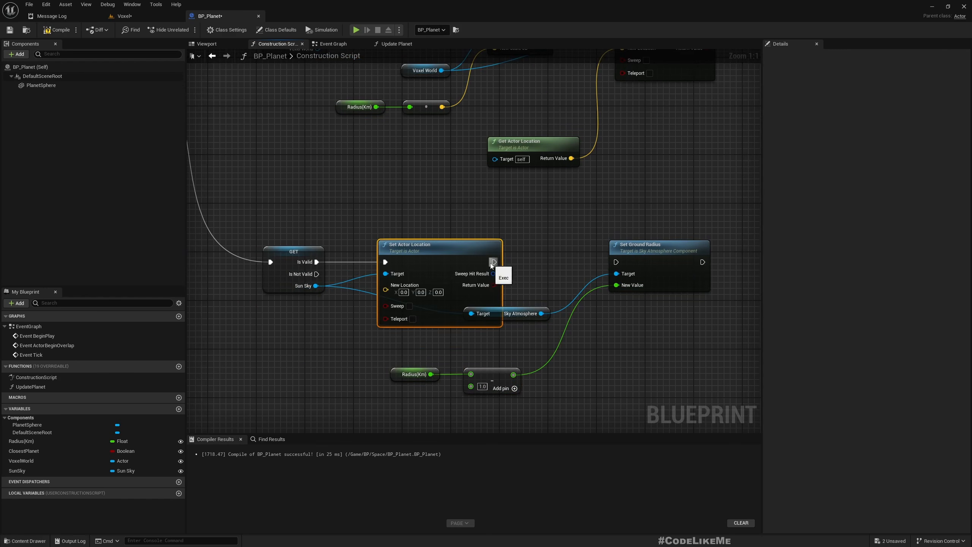
left_click_drag(493, 262, 616, 262)
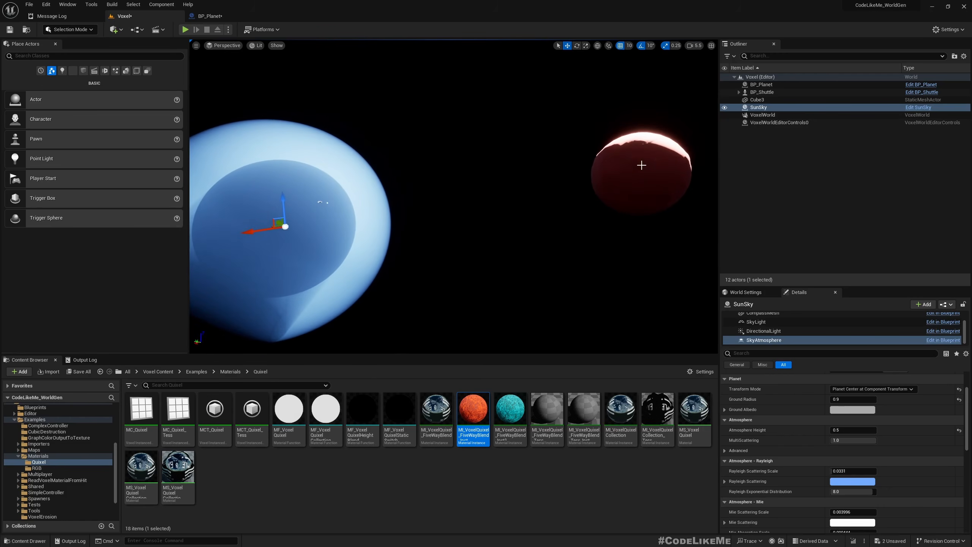
In the Voxel level, assign SunSky to the BP_Planet actor's Sun Sky reference and frame the planet.
left_click(641, 163)
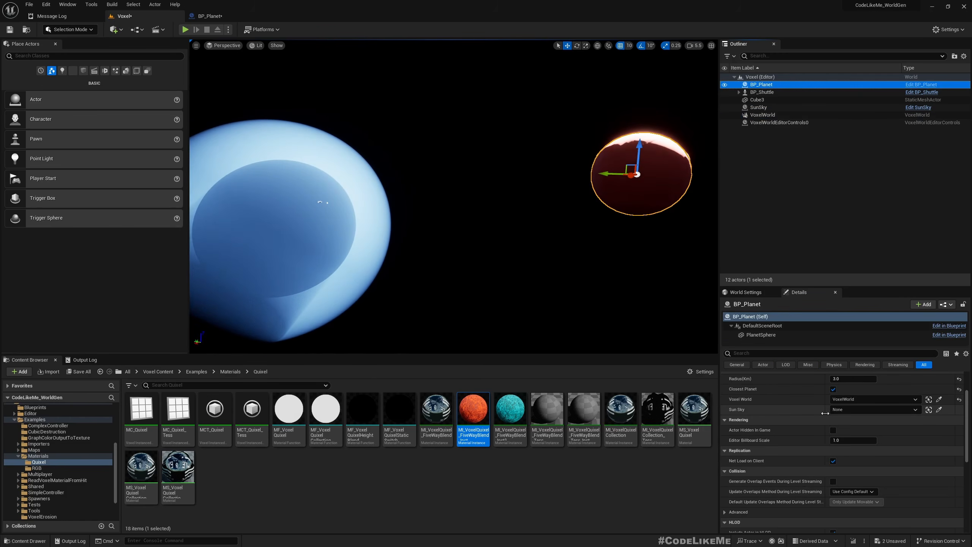
left_click(845, 410)
left_click(840, 407)
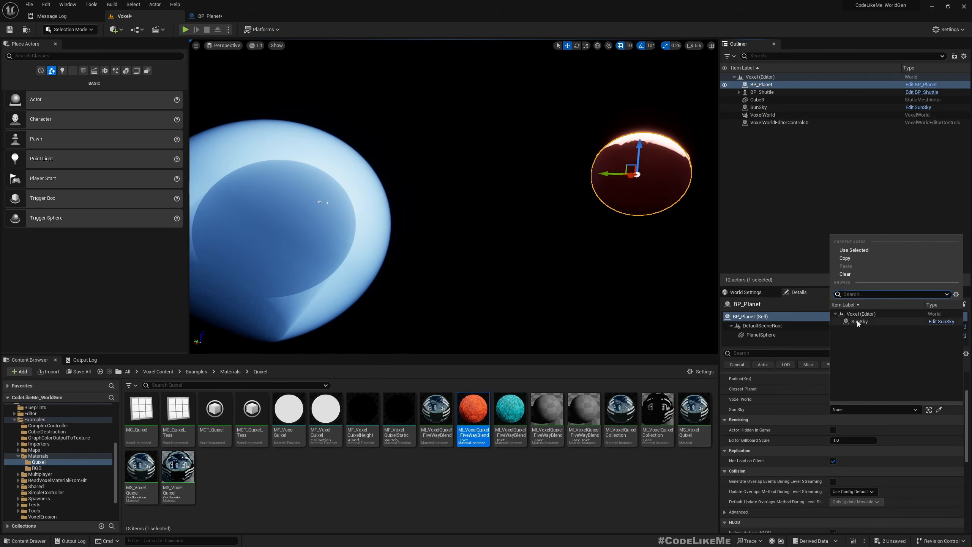
right_click_drag(650, 245, 674, 226)
key("f")
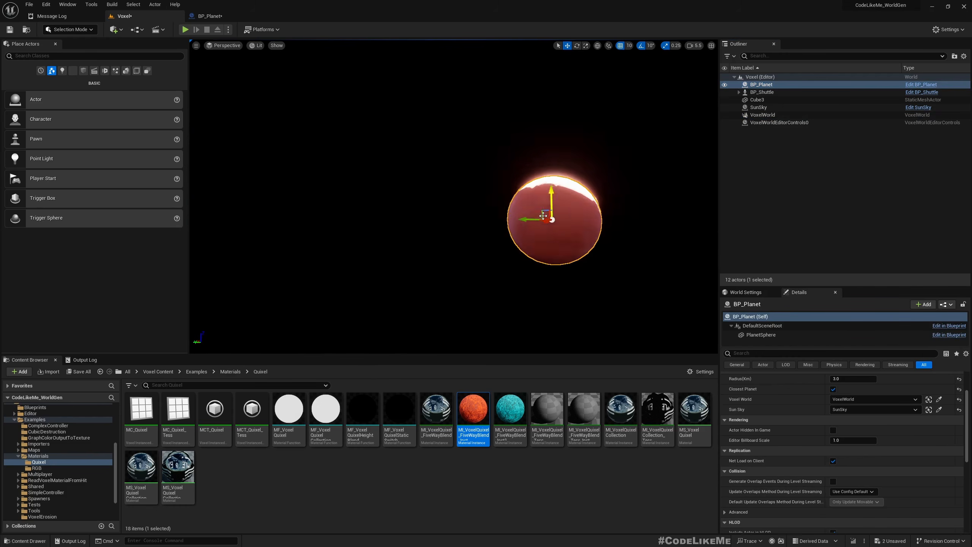
right_click_drag(541, 213, 523, 208)
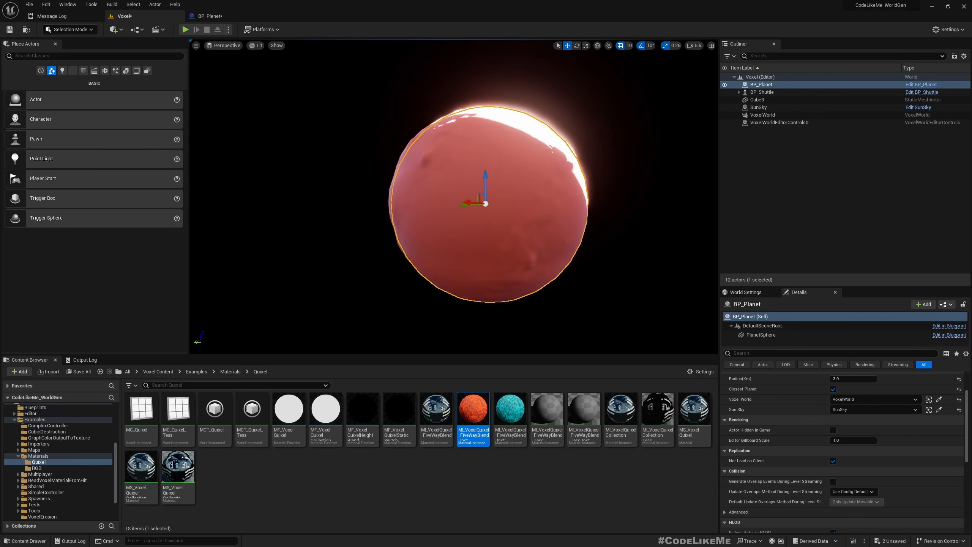
Set the Atmosphere Height of SunSky's SkyAtmosphere component to 1.0.
left_click(762, 115)
left_click(758, 107)
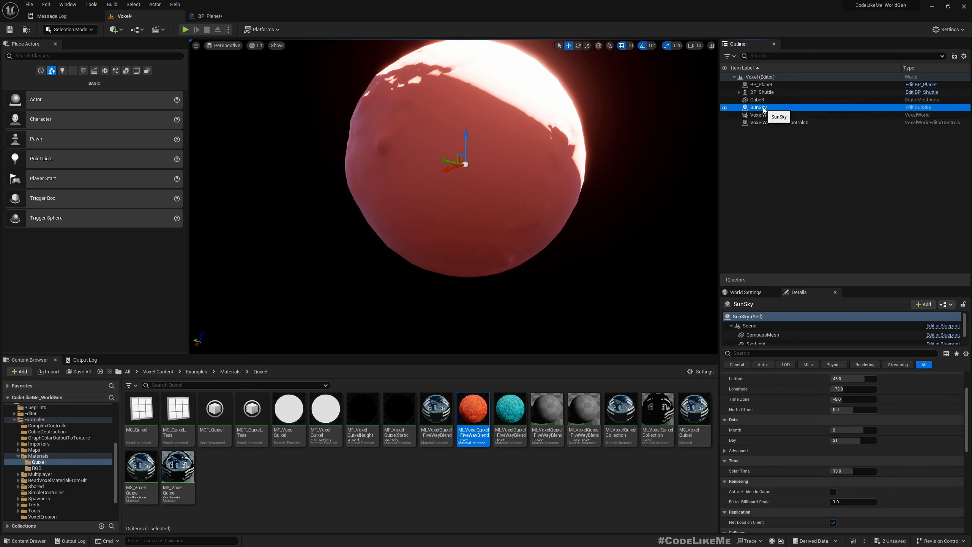
left_click(765, 342)
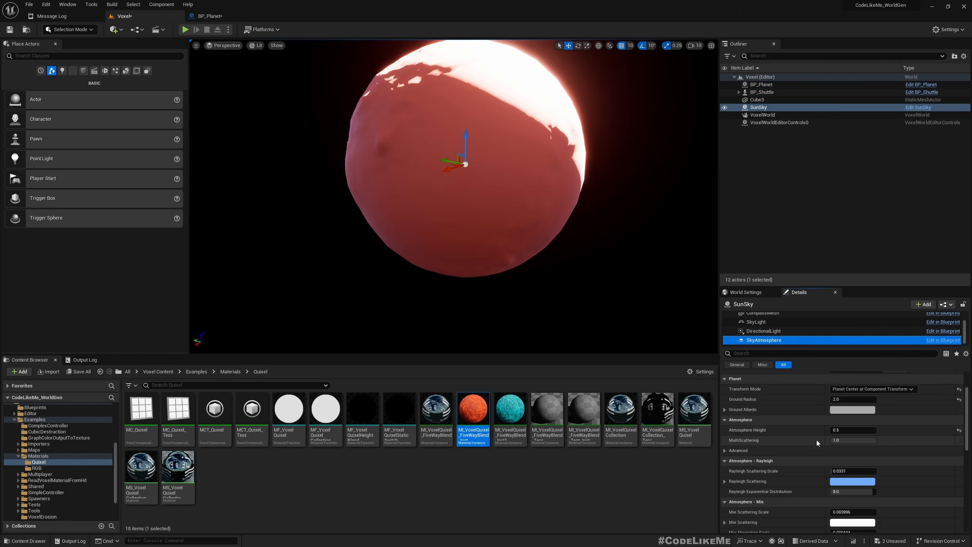
left_click(860, 429)
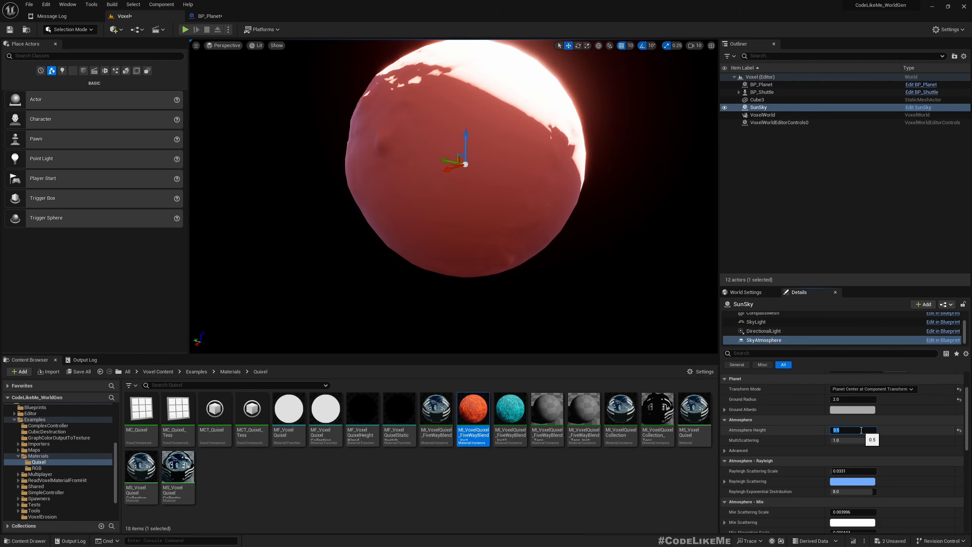
type("1")
key("Return")
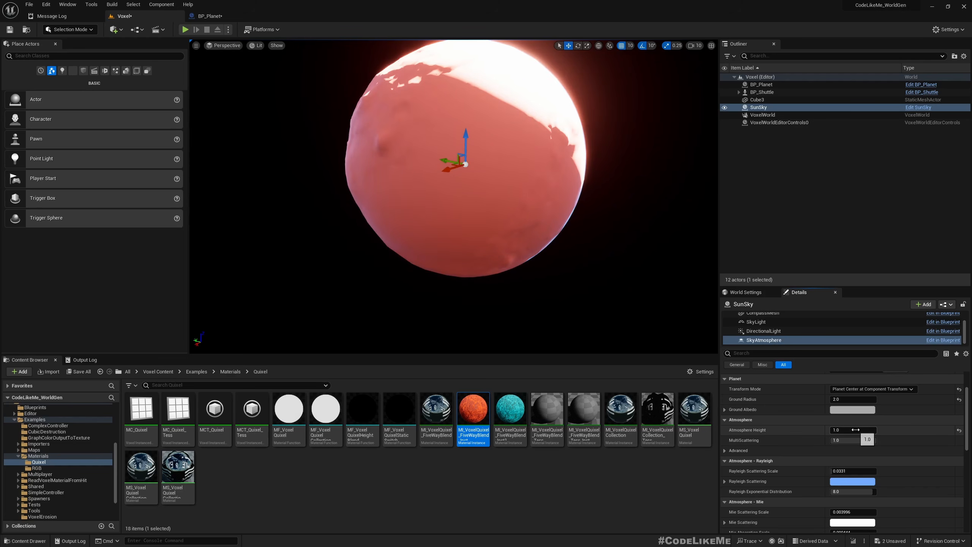
Try Atmosphere Height values of 5.0 and 2.0 on SkyAtmosphere, and restore the height to 1.0.
type("5")
key("Return")
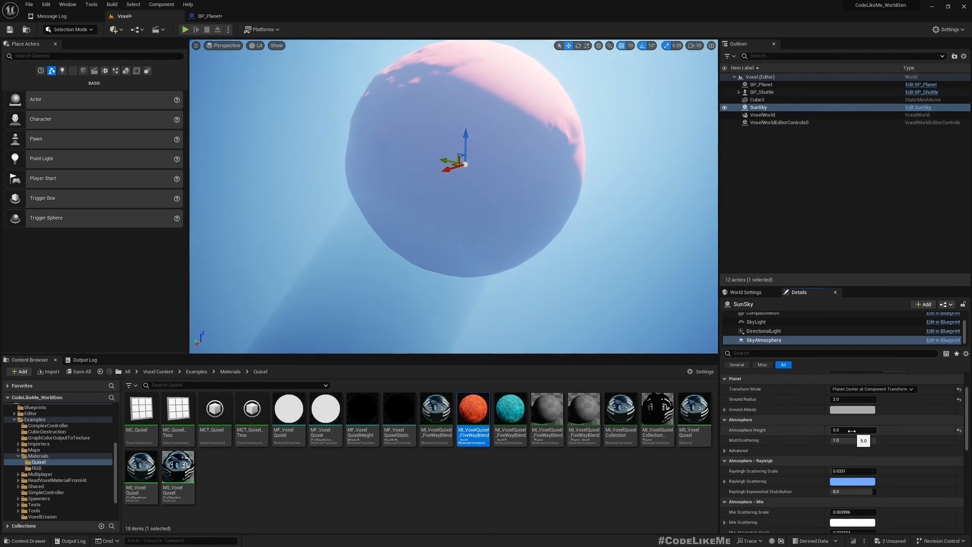
left_click(852, 430)
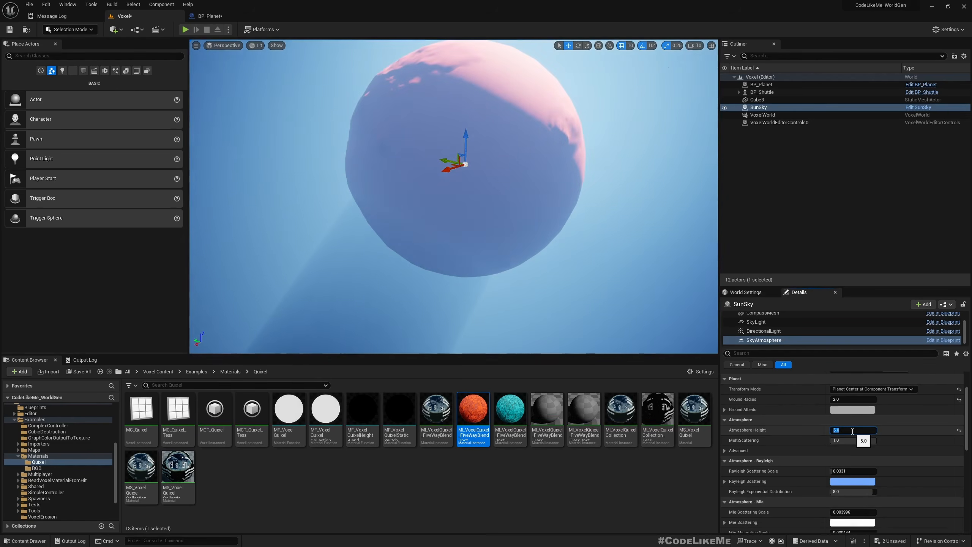
type("2")
key("Return")
left_click(851, 430)
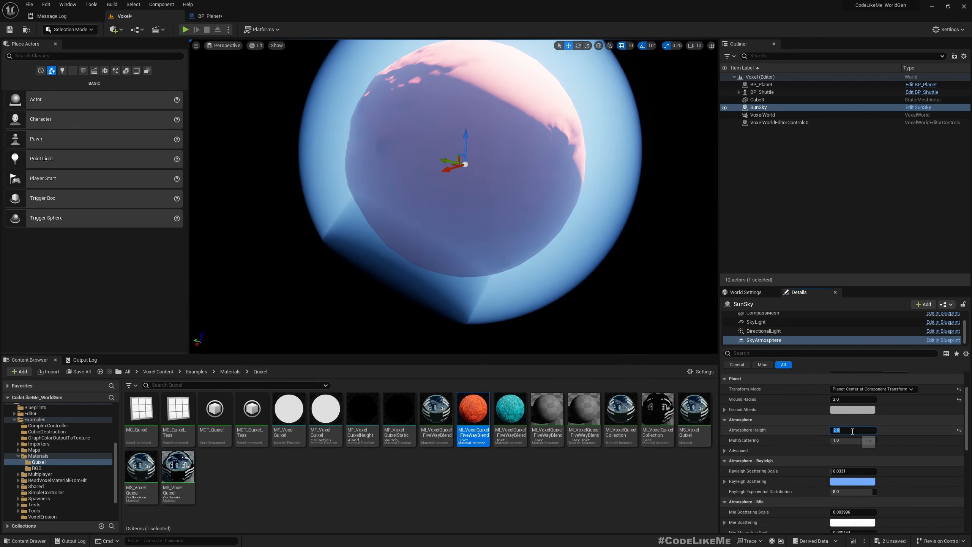
type("1")
key("Return")
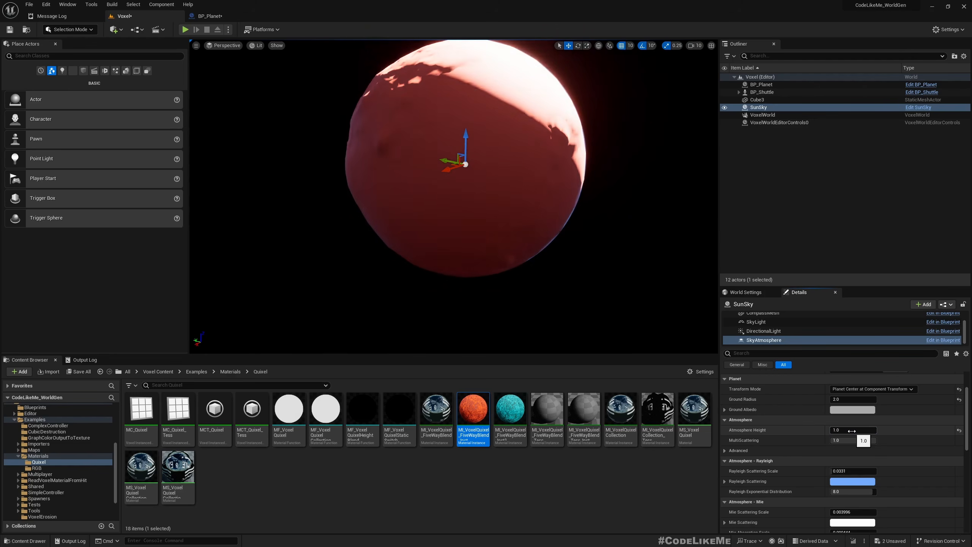
Set the SunSky's SkyAtmosphere atmosphere height to 1.5, and switch to the BP_Planet construction script.
left_click(851, 430)
type("2")
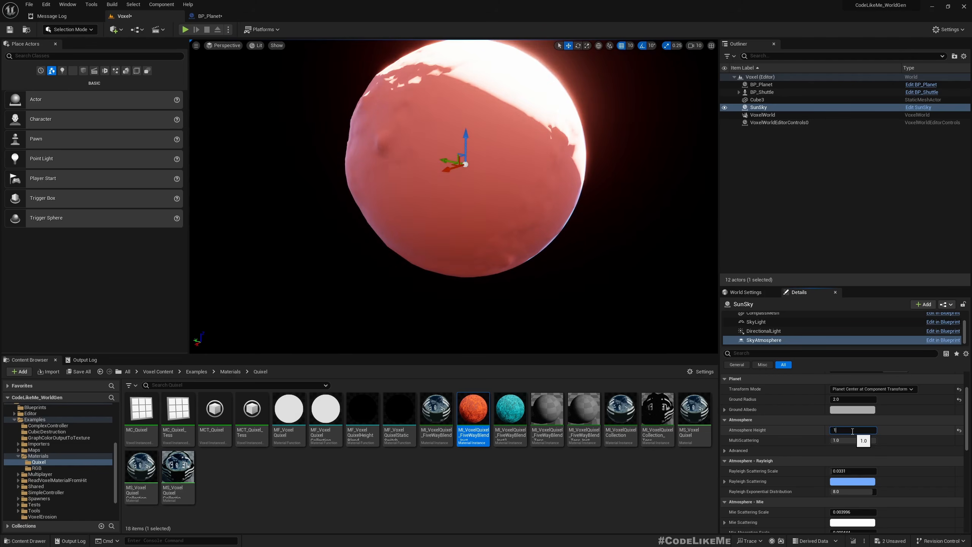
type(".5")
key("Return")
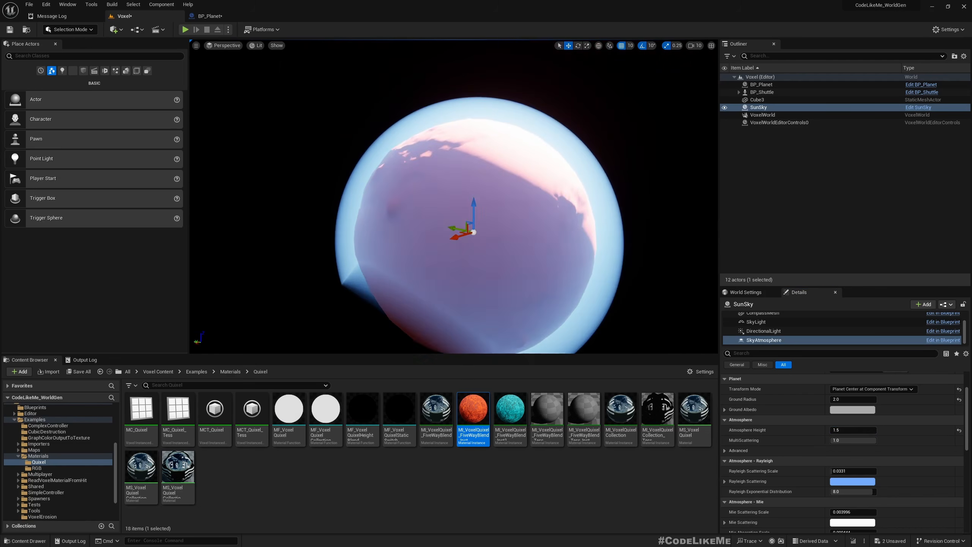
key("s")
mouse_move(530, 246)
right_mouse_down()
mouse_move(541, 272)
mouse_move(542, 261)
right_mouse_up()
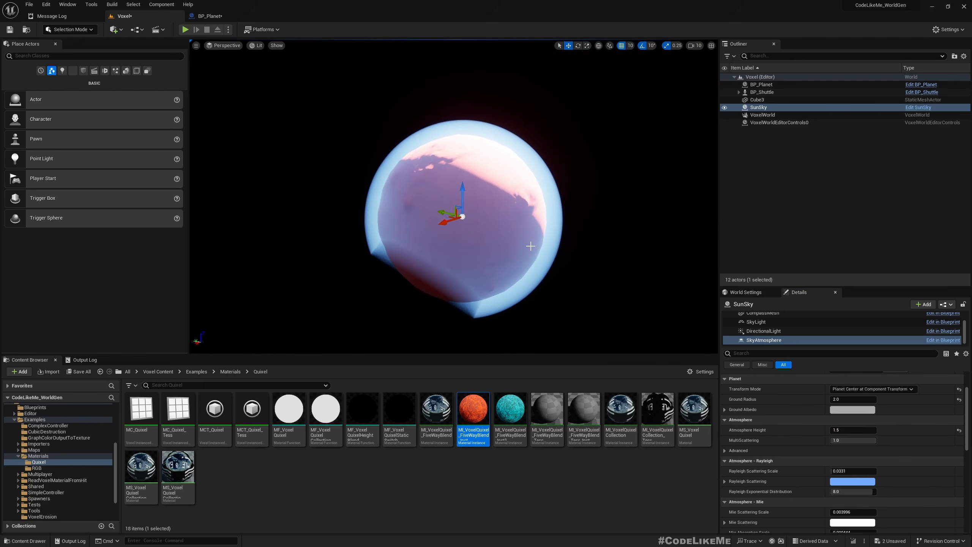
left_click(210, 15)
right_click_drag(594, 318, 551, 313)
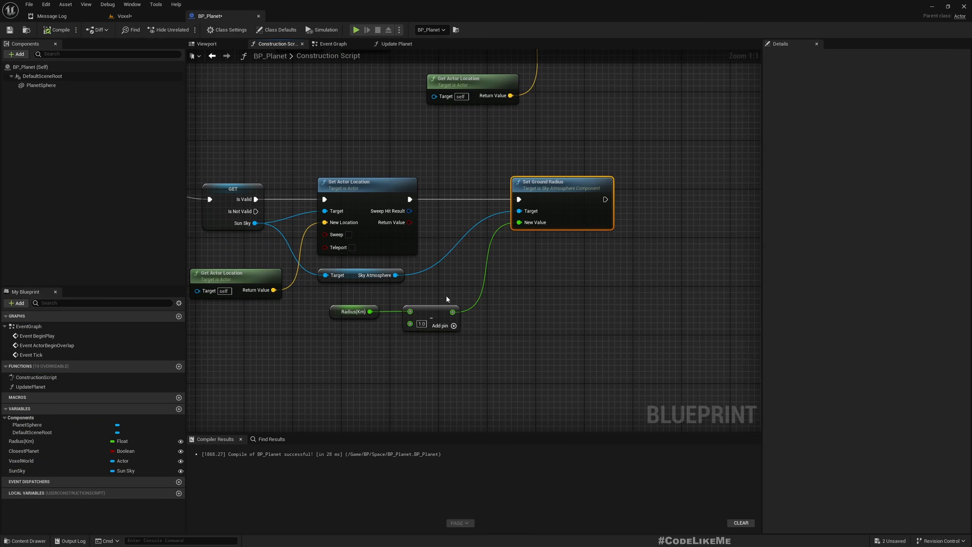
left_click_drag(395, 275, 585, 275)
type("atmosphere he")
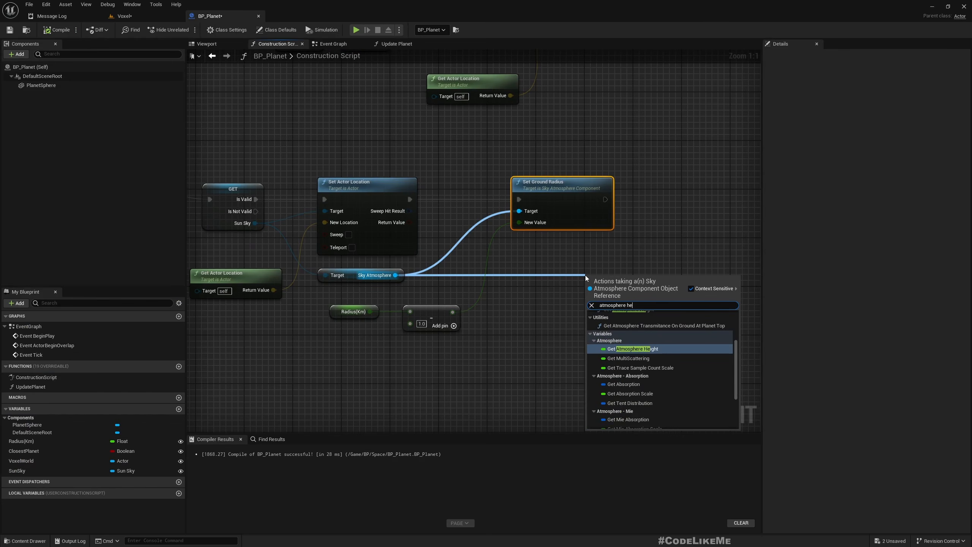
key("Return")
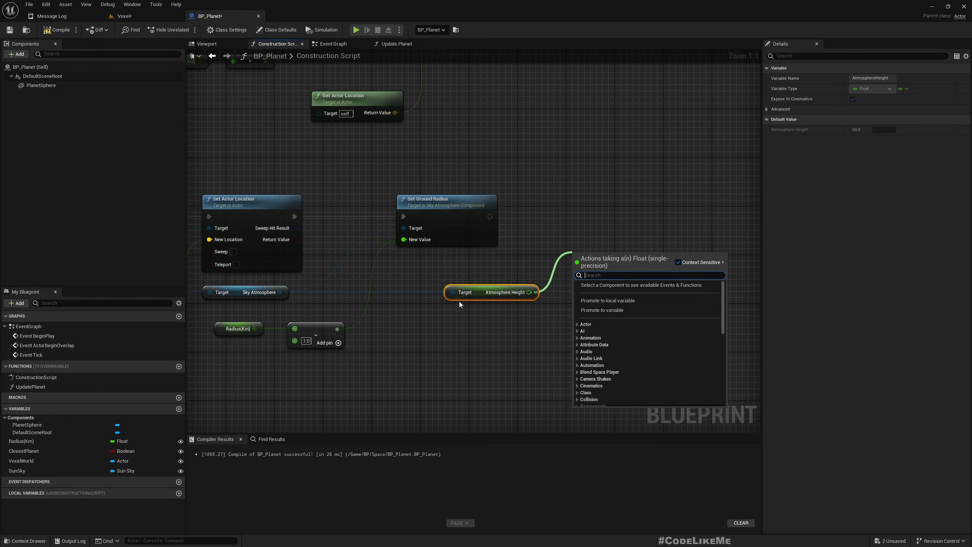
left_click(469, 301)
key("Delete")
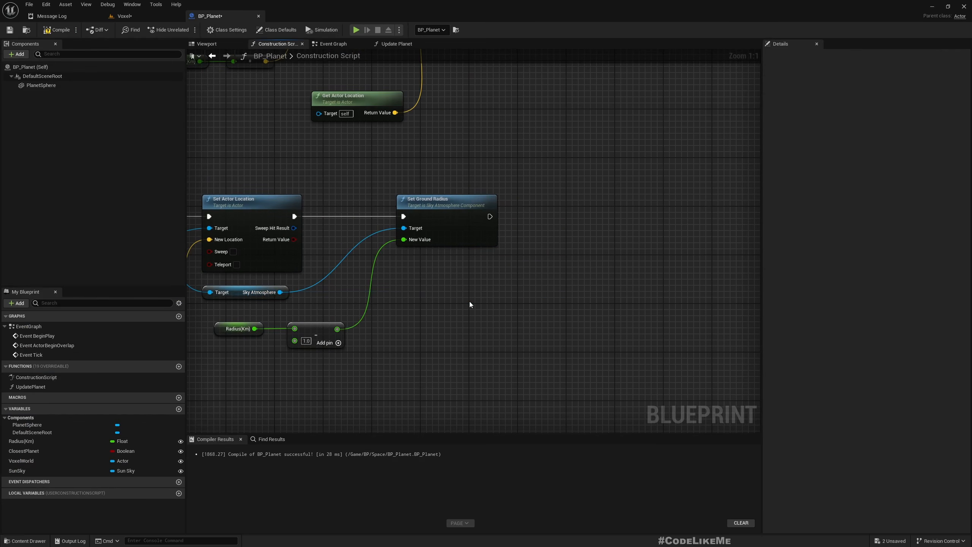
Add a Set Atmosphere Height node targeting Sky Atmosphere and place it after Set Ground Radius in the execution chain.
left_click_drag(280, 292, 475, 284)
type("set atmos")
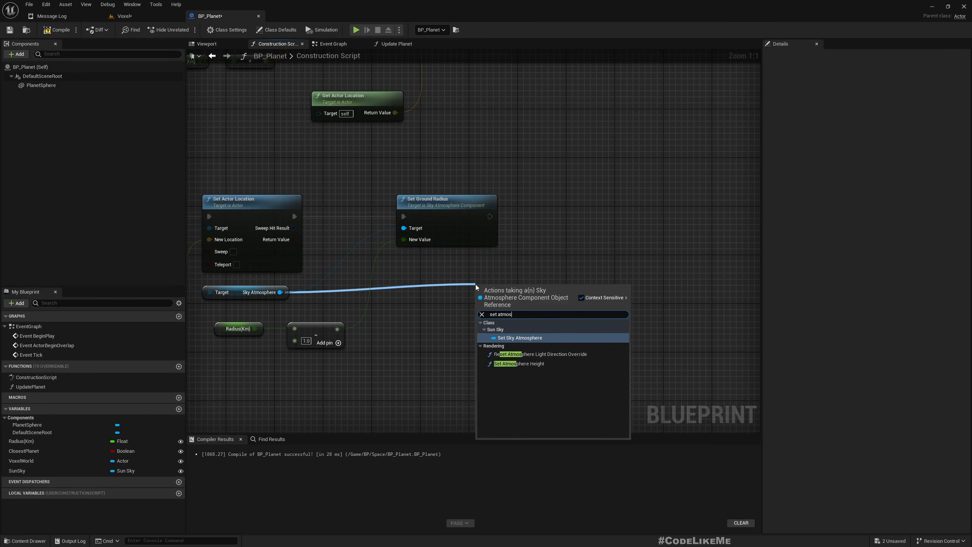
left_click(519, 363)
left_click_drag(498, 286, 604, 202)
Promote the Set Atmosphere Height node's New Value input to an instance-editable float variable named AtmosphereHeight.
right_click(593, 240)
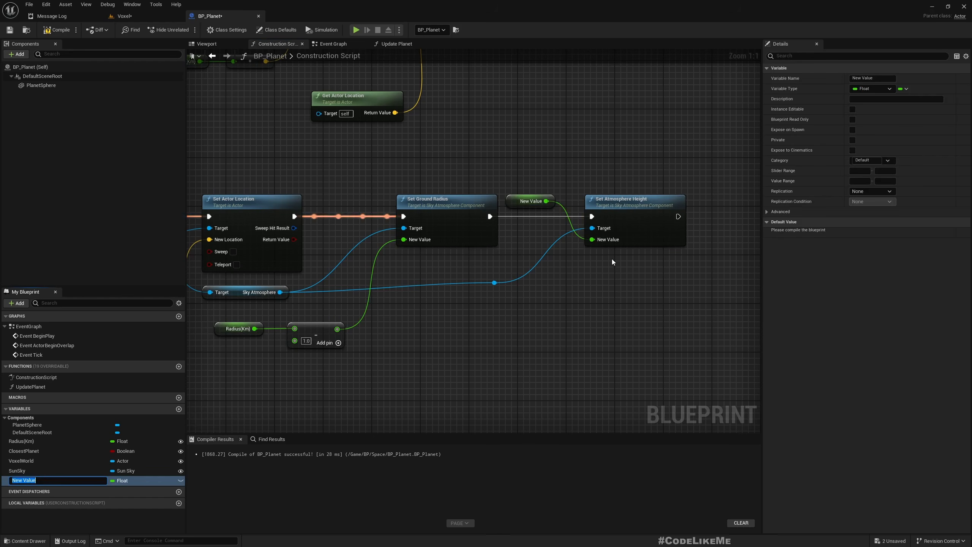
type("AtmosphereHeight")
key("Return")
left_click(181, 481)
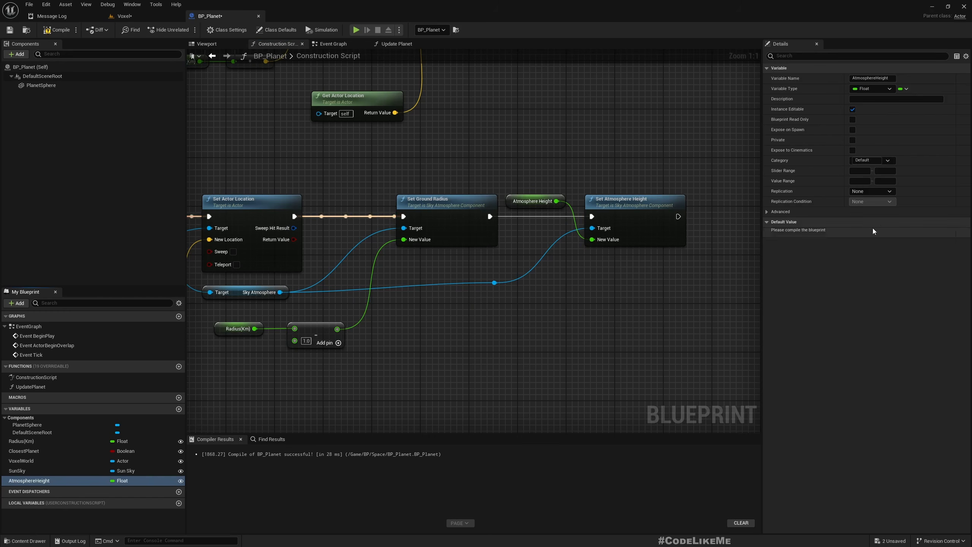
Compile BP_Planet and set the AtmosphereHeight variable's default value to 1.5.
left_click(56, 29)
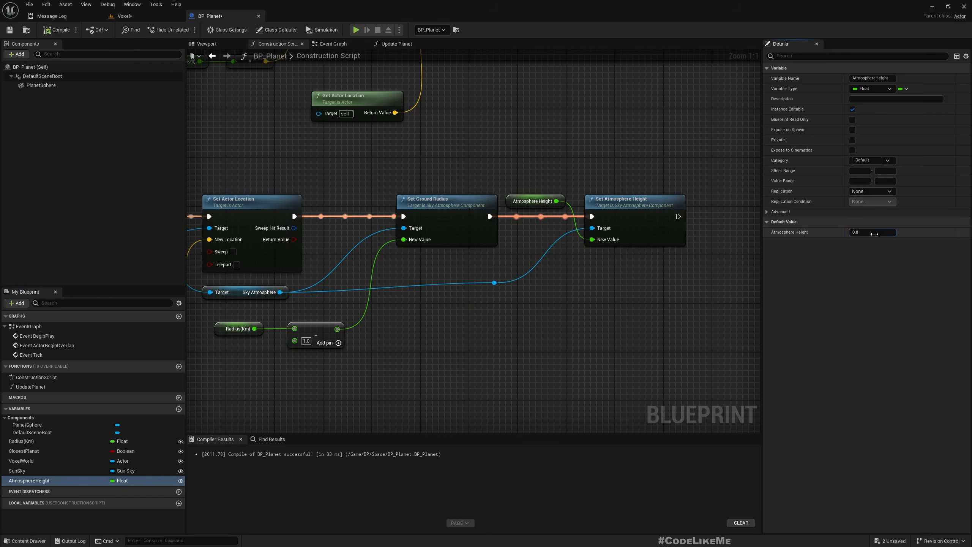
left_click(873, 232)
type("1.5")
key("Return")
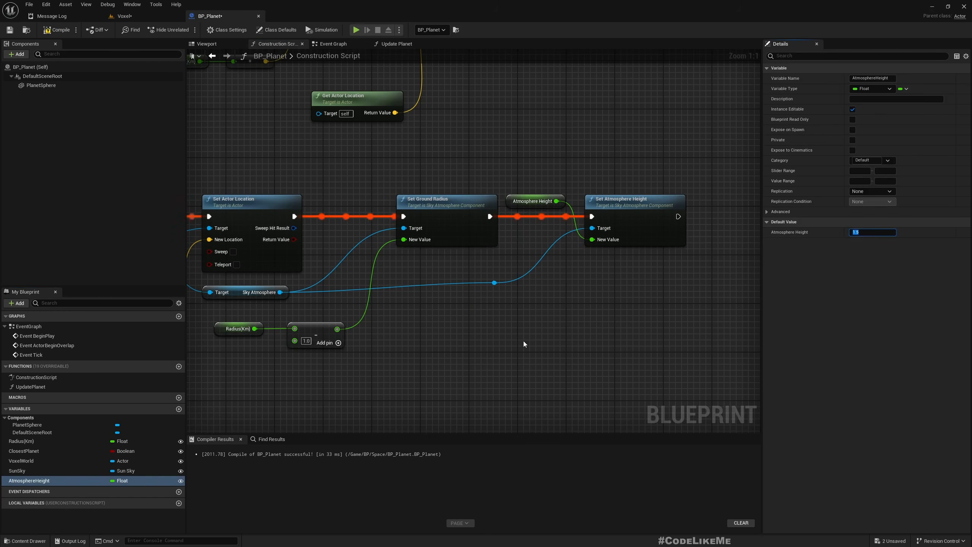
Straighten the connection between the Sky Atmosphere node and the reroute node leading to Set Atmosphere Height.
scroll(525, 344, "down", 3)
left_click_drag(350, 280, 441, 292)
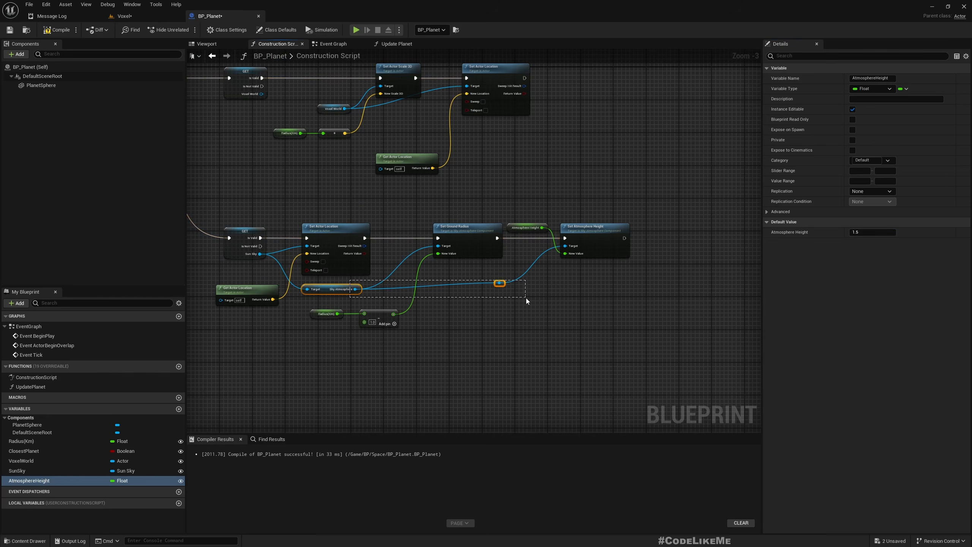
left_click_drag(525, 298, 526, 298)
key("q")
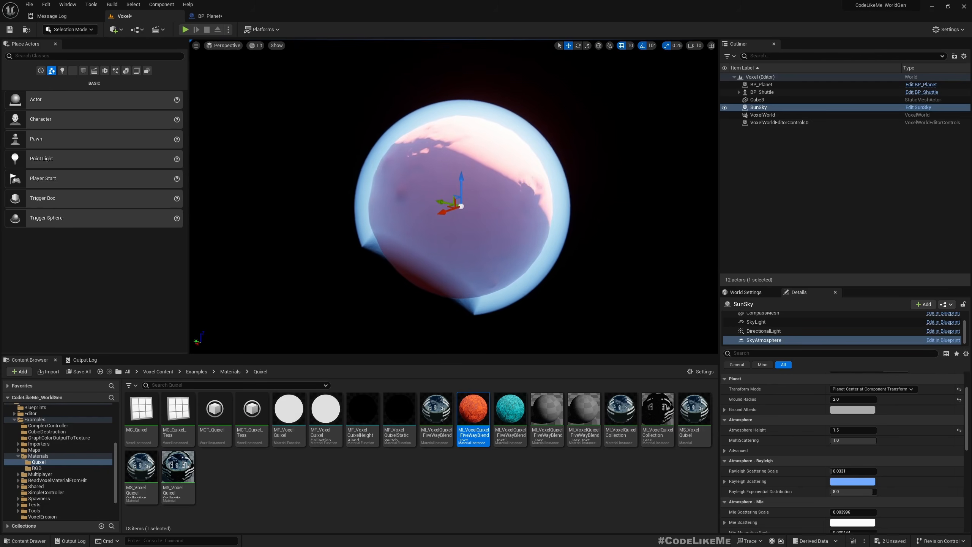
Select BP_Planet in the Voxel level and move it along its X axis to test the atmosphere.
right_click_drag(454, 196, 424, 178)
key("s")
left_click(761, 84)
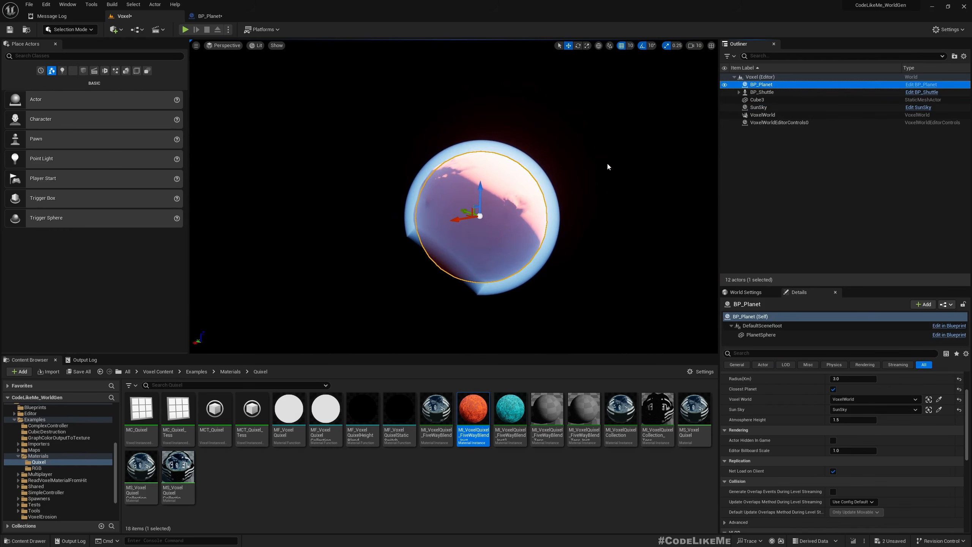
mouse_move(460, 217)
left_mouse_down()
mouse_move(239, 261)
mouse_move(386, 218)
mouse_move(442, 218)
left_mouse_up()
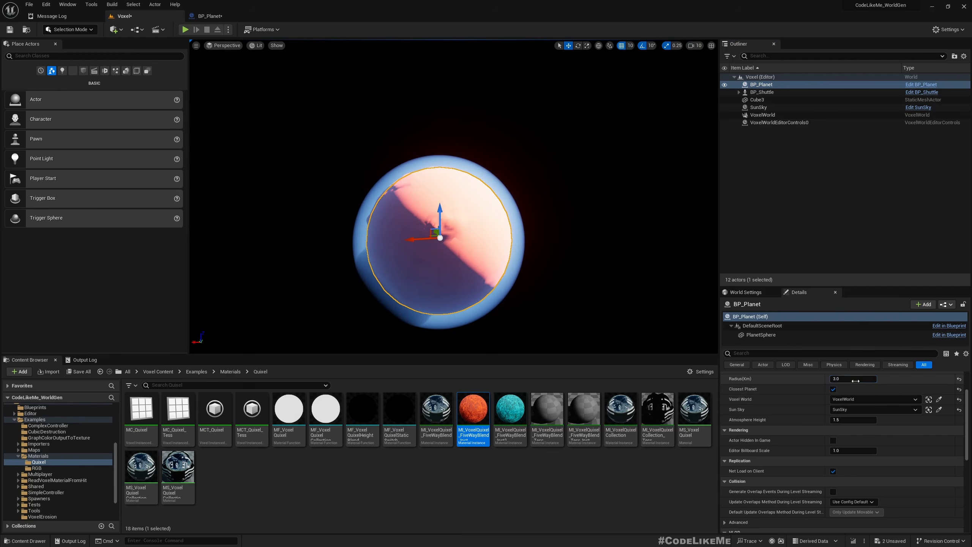
Set BP_Planet's Radius(Km) to 5.
key("Return")
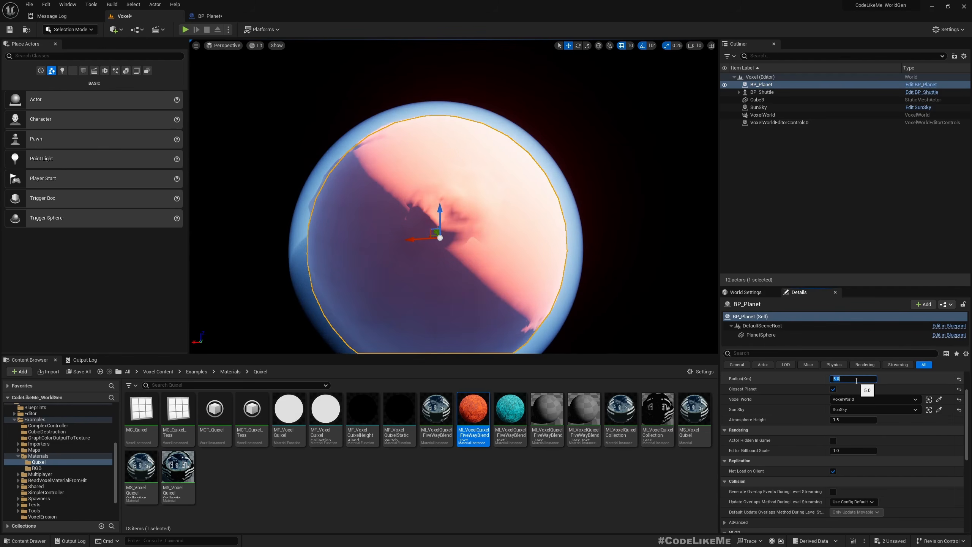
key("s")
right_click_drag(624, 164, 617, 172)
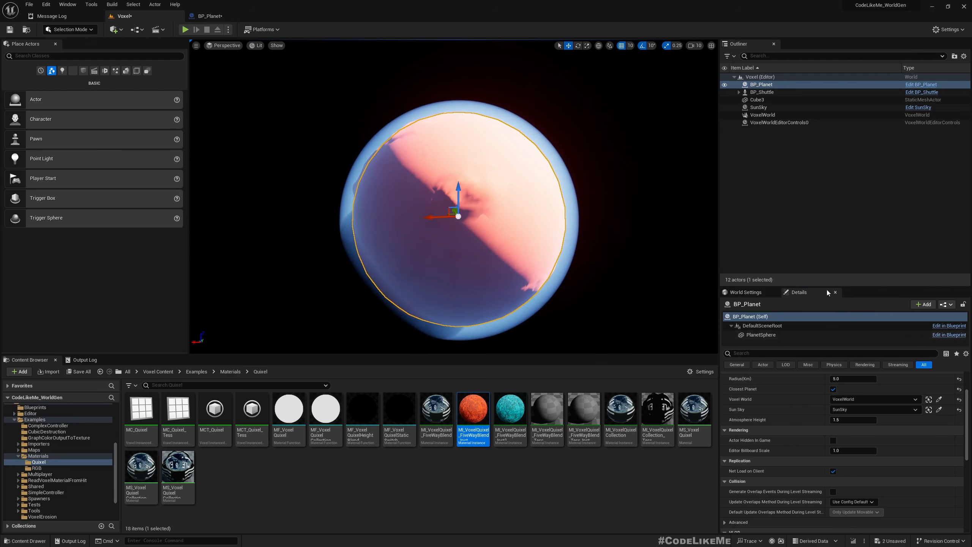
Set BP_Planet's Radius(Km) to 10 and view the whole enlarged planet with its atmosphere.
left_click(856, 379)
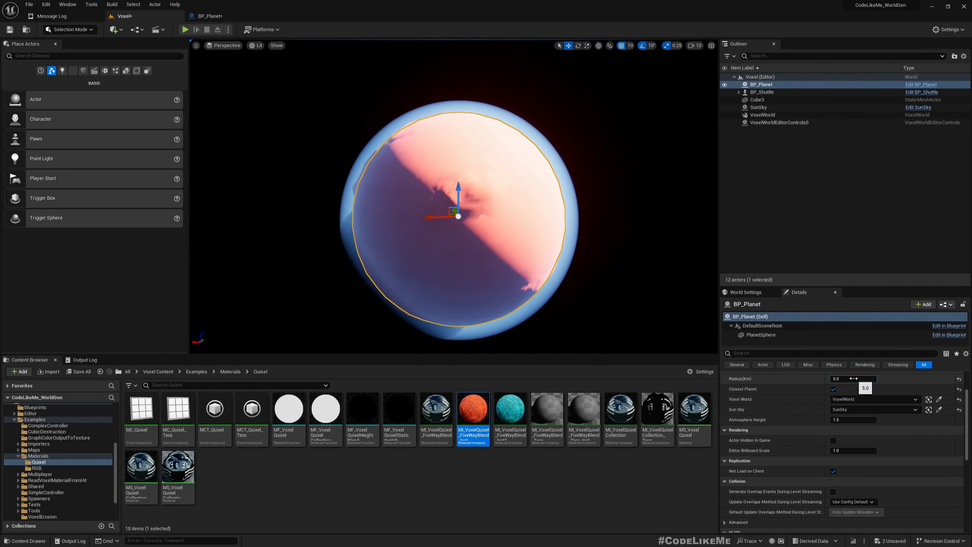
type("10")
key("Return")
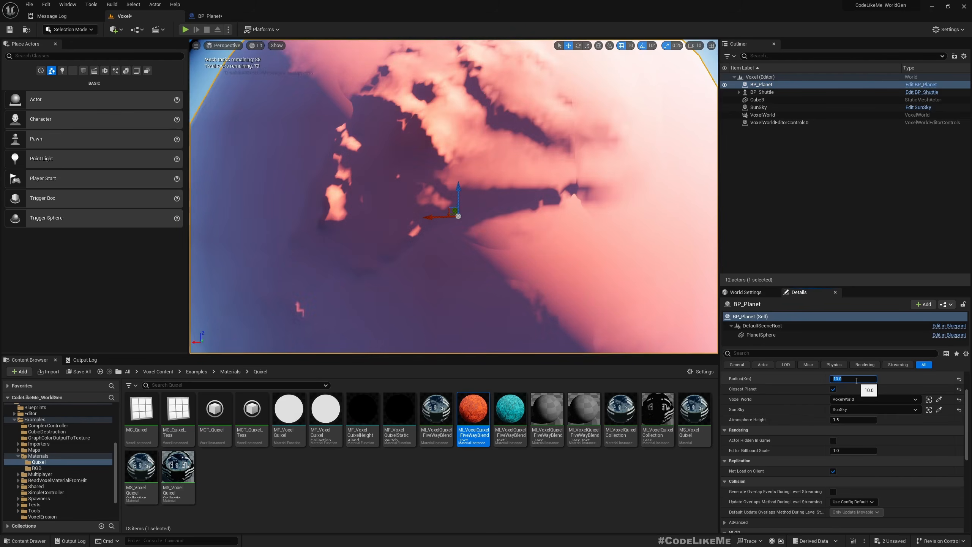
key("s")
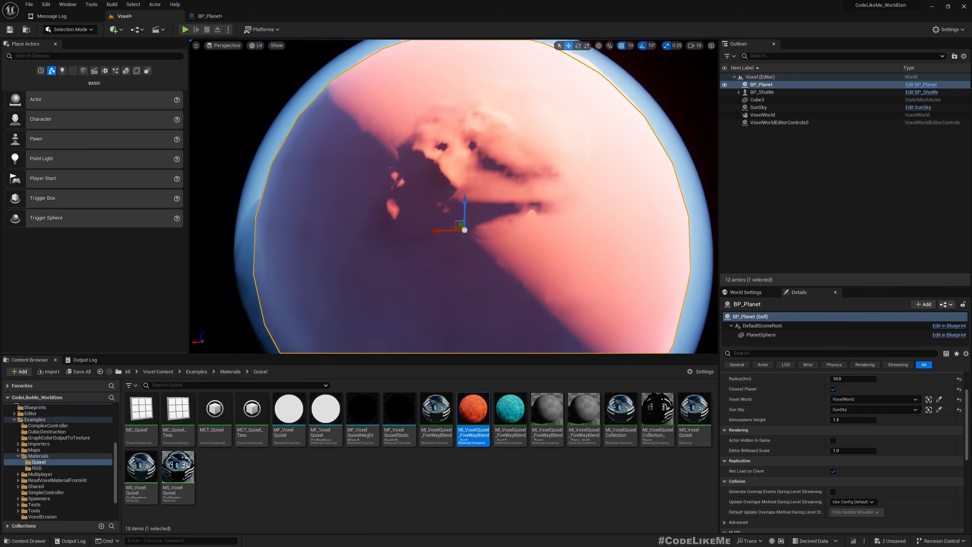
key("s")
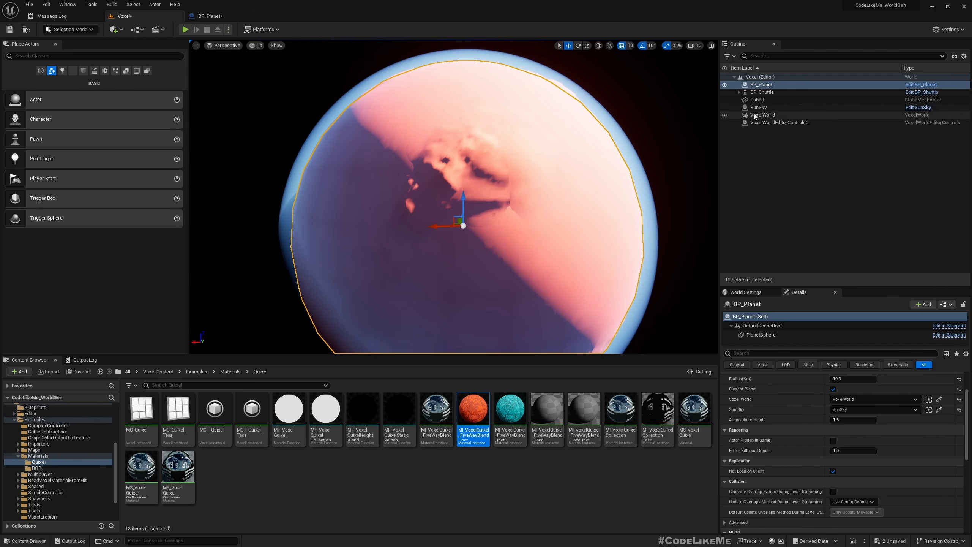
Open the BP_Shuttle blueprint from the level and bring its variables into view.
left_click(759, 93)
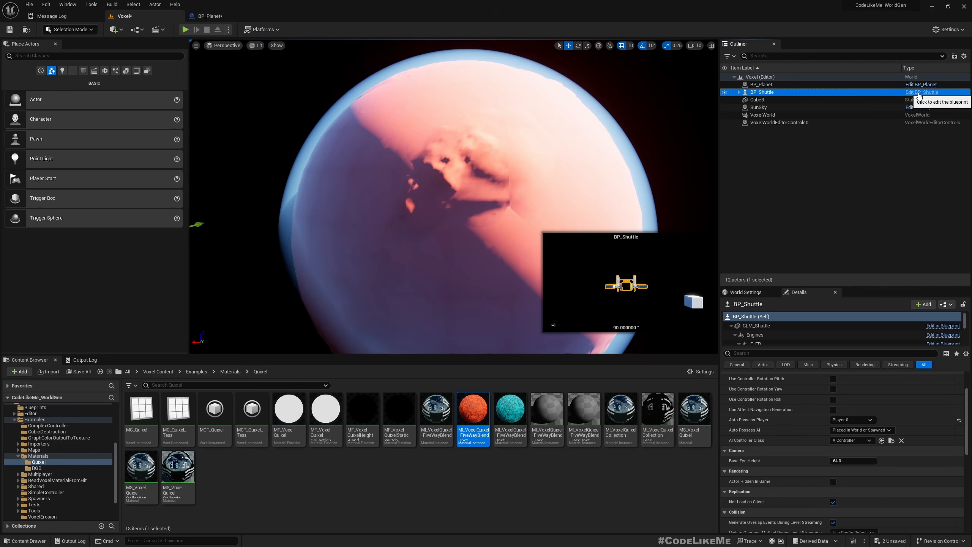
left_click(919, 94)
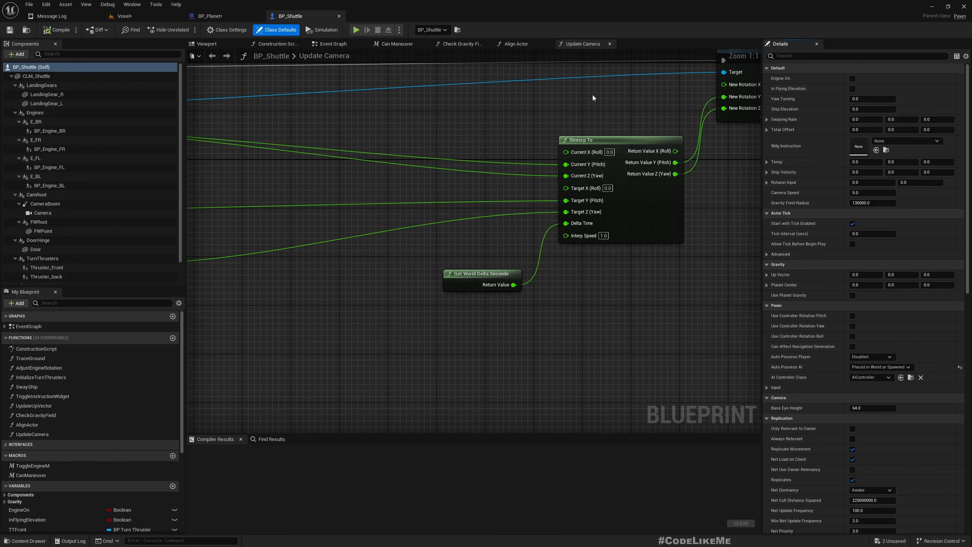
scroll(88, 440, "down", 4)
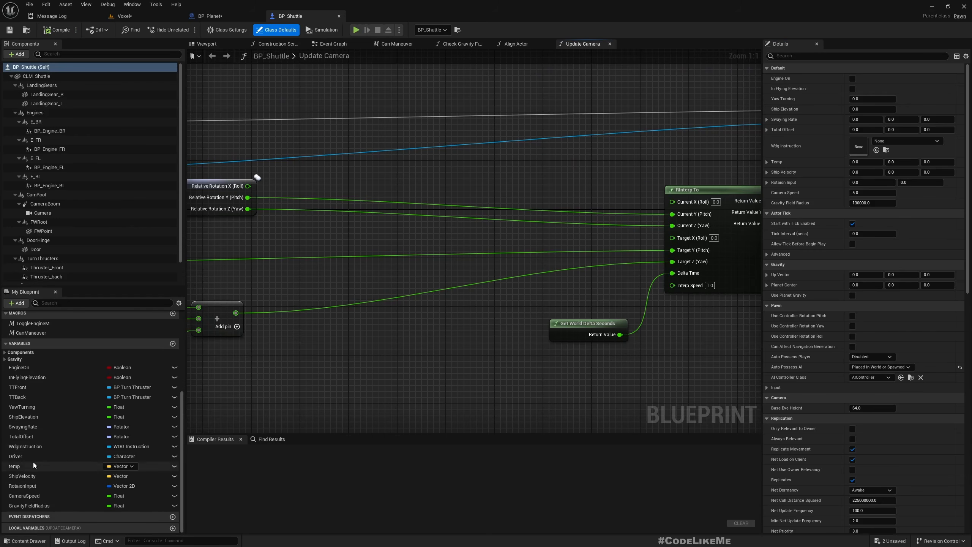
Move BP_Shuttle's GravityFieldRadius variable into the Gravity category.
left_click(26, 406)
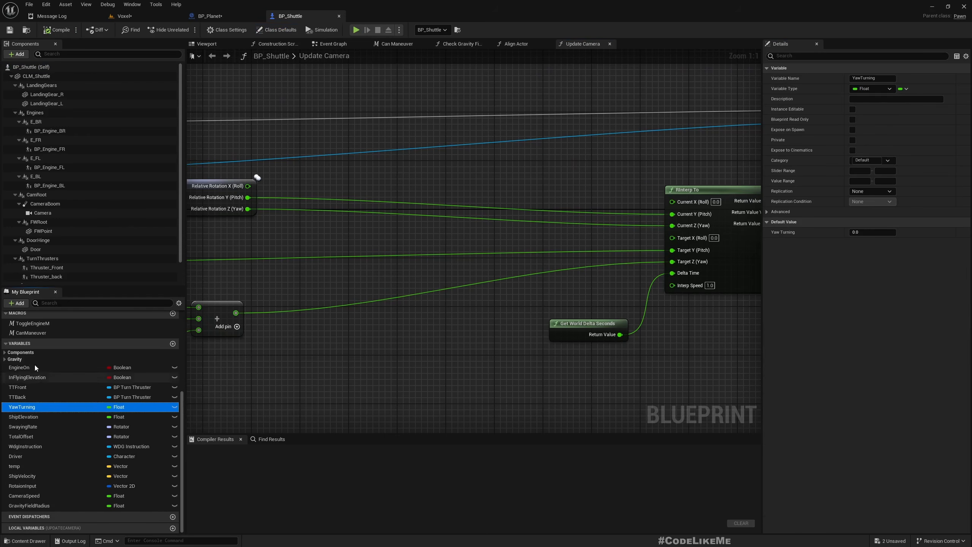
left_click(8, 359)
left_click(26, 377)
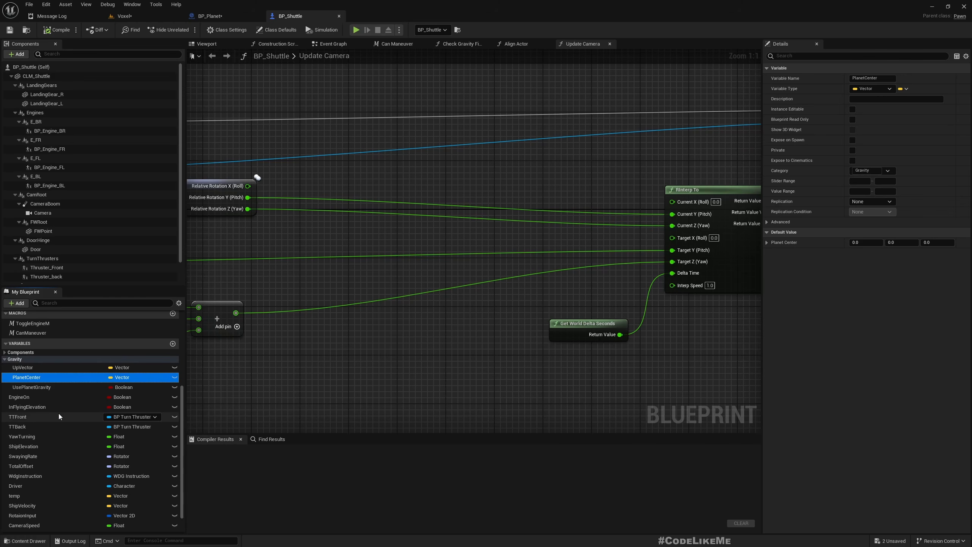
scroll(57, 413, "down", 2)
left_click_drag(31, 504, 26, 333)
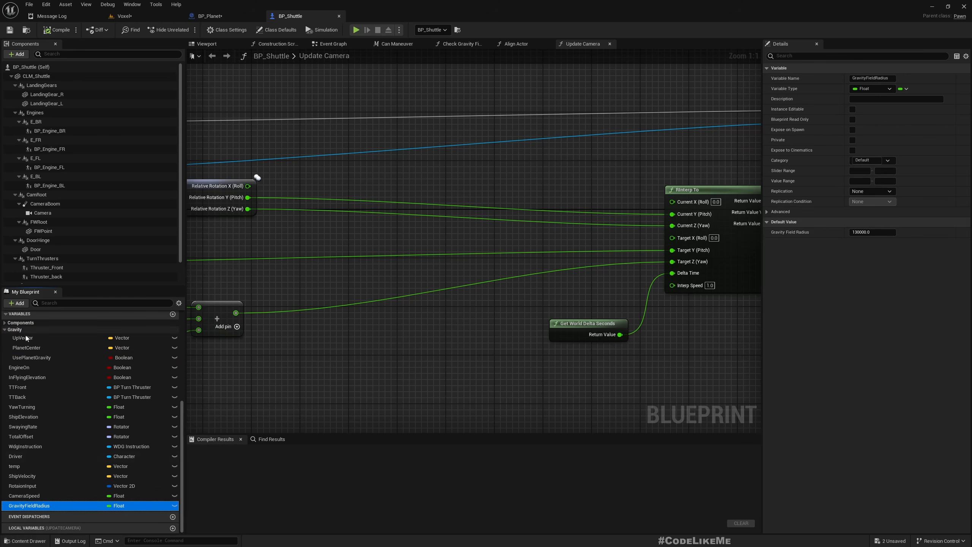
left_click_drag(23, 504, 17, 328)
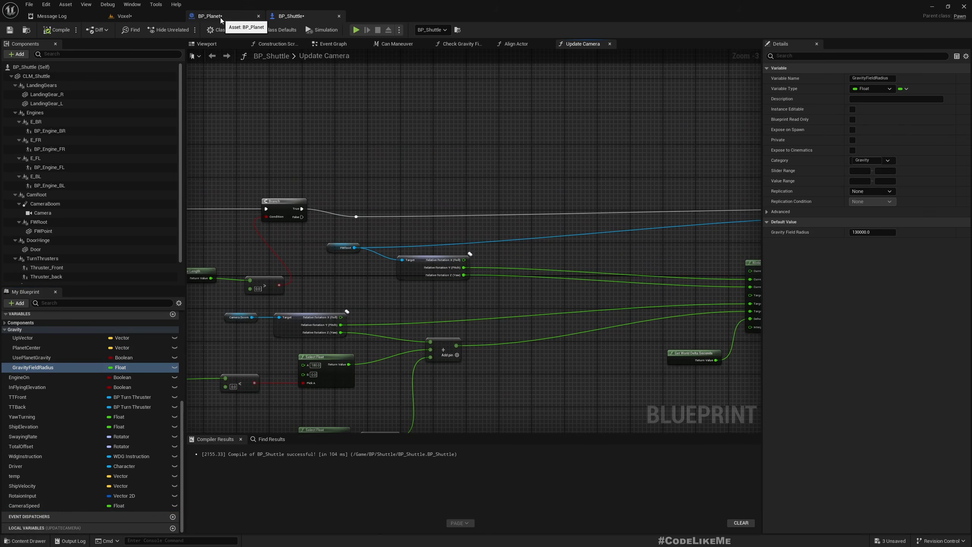
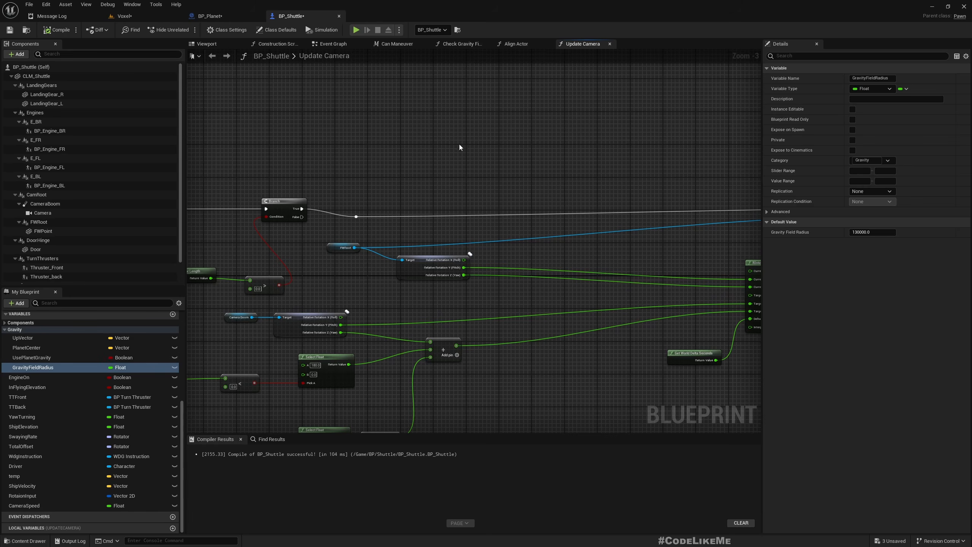
Add an instance-editable Float variable named GravityFieldRadius to BP_Planet and compile the blueprint.
left_click(209, 15)
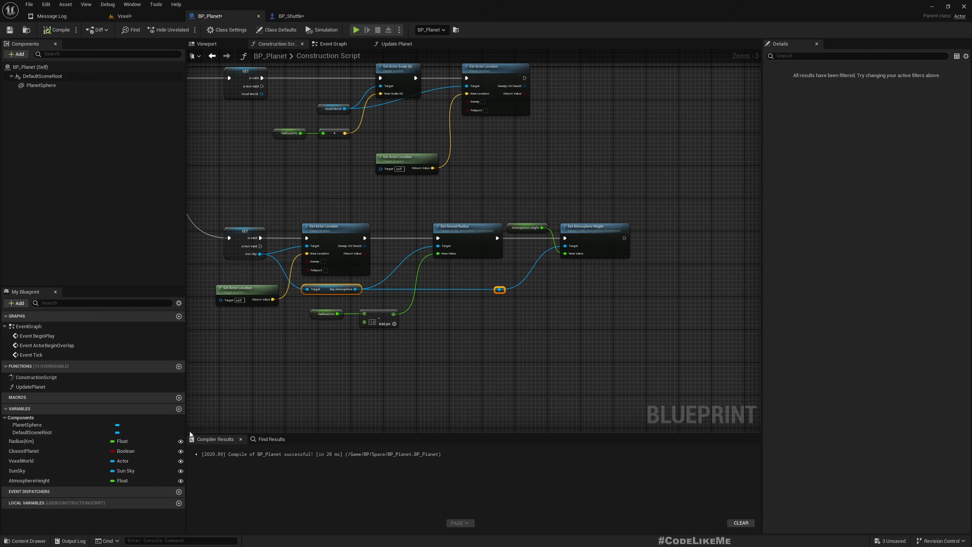
left_click(178, 409)
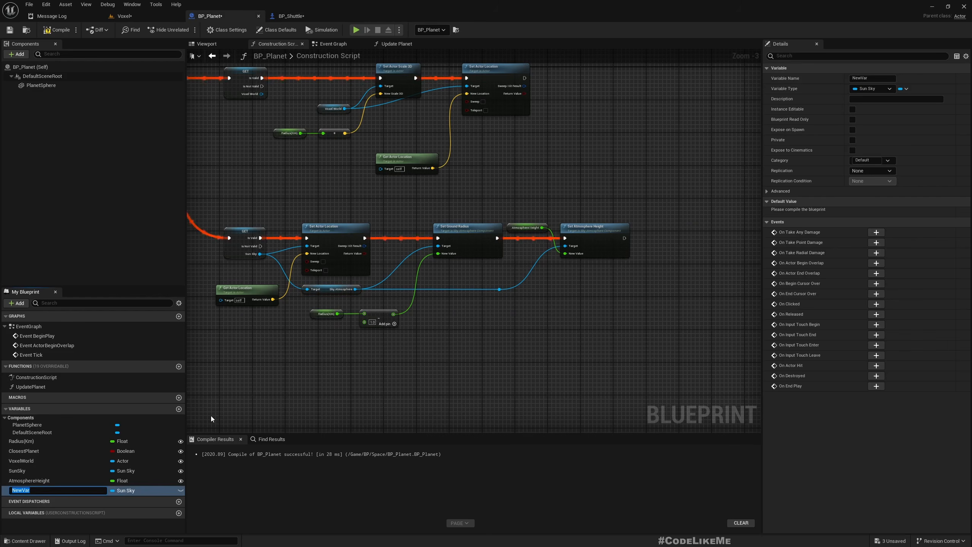
type("GravityFieldRa")
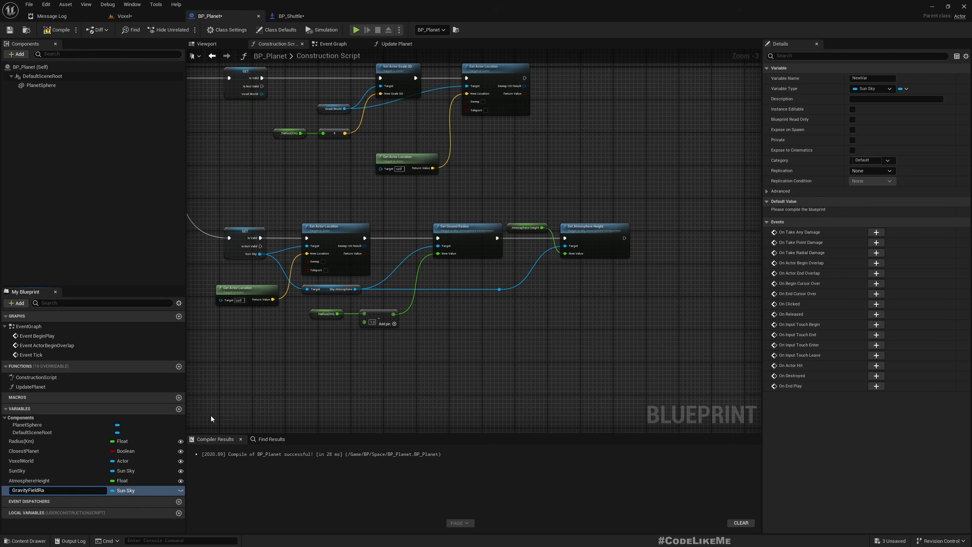
type("dius")
key("Return")
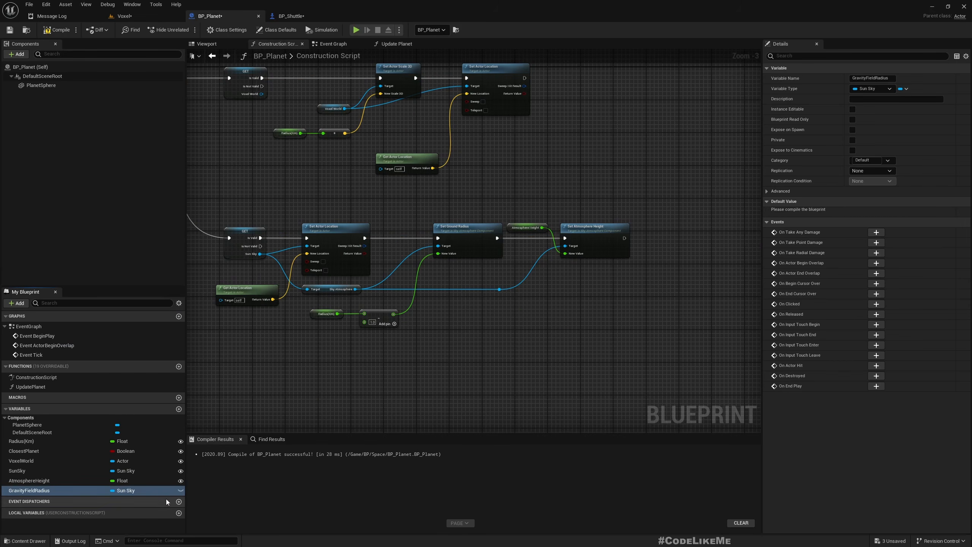
left_click(127, 491)
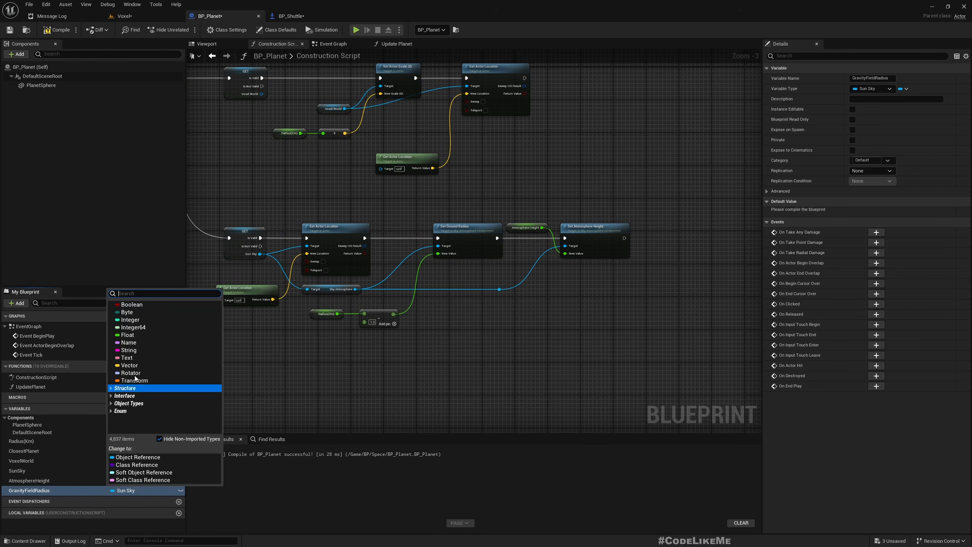
left_click(131, 335)
left_click(181, 490)
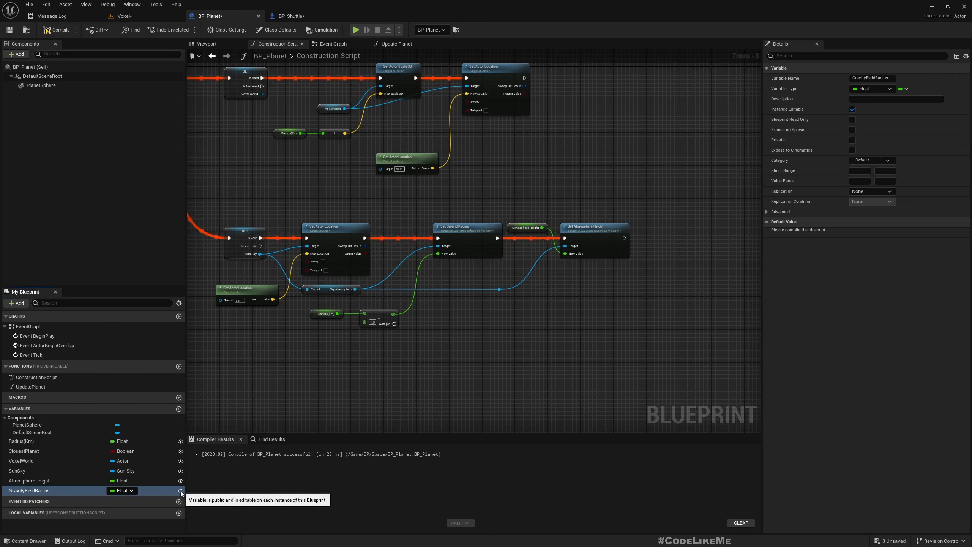
left_click(56, 31)
Cut all nodes following the Update Planet call out of BP_Planet's Construction Script, from Set Hidden in Game onward.
right_click_drag(238, 161, 606, 309)
right_click_drag(273, 301, 518, 305)
scroll(445, 275, "up", 3)
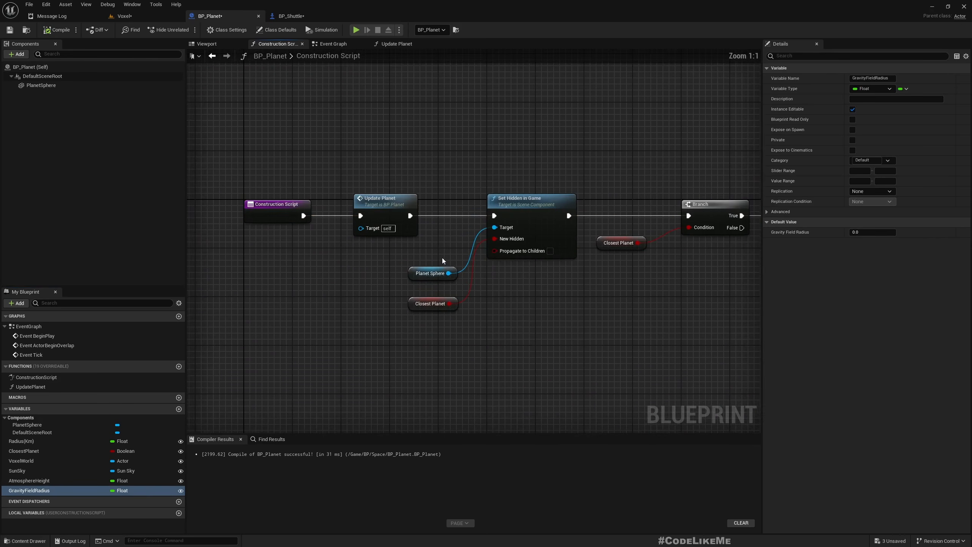
right_click_drag(342, 242, 441, 243)
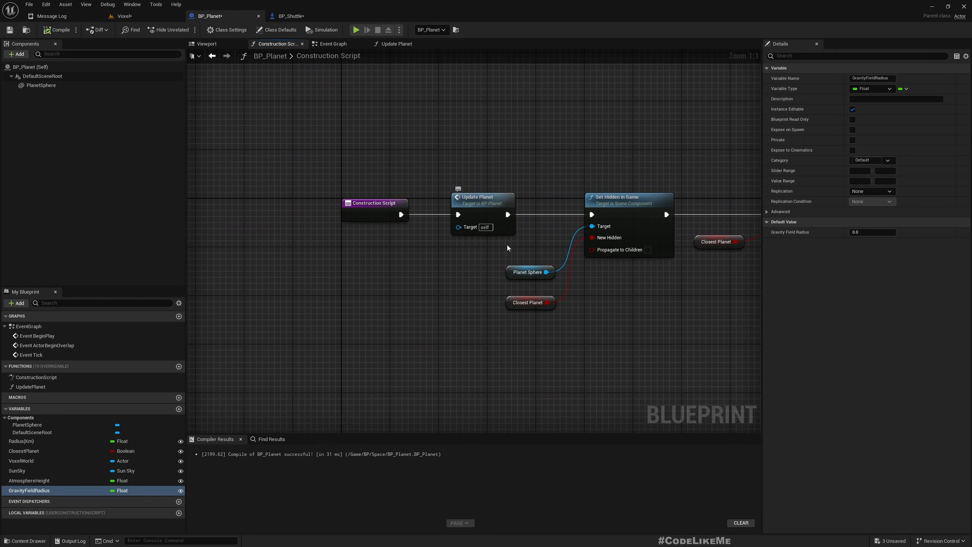
right_click_drag(629, 323, 427, 294)
scroll(552, 270, "down", 5)
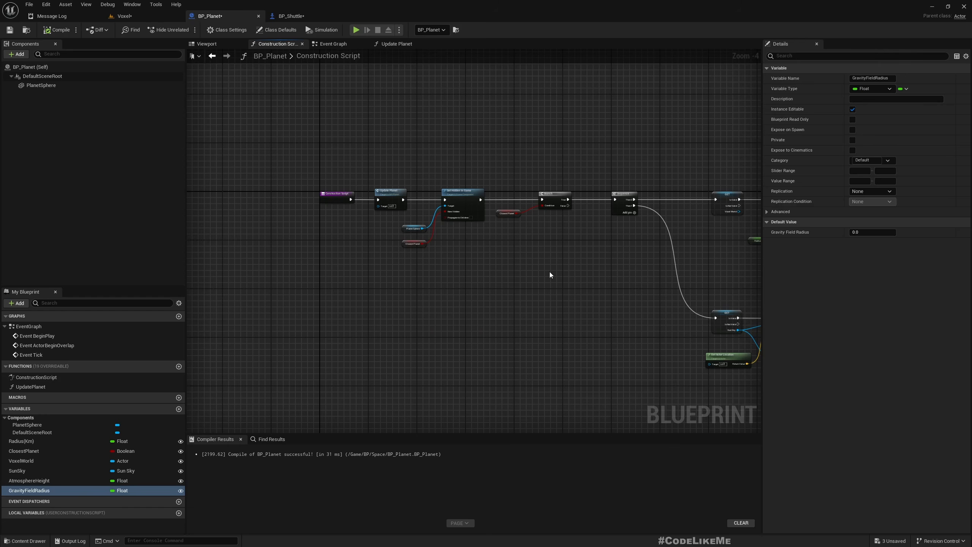
scroll(550, 273, "up", 4)
left_click_drag(323, 166, 485, 344)
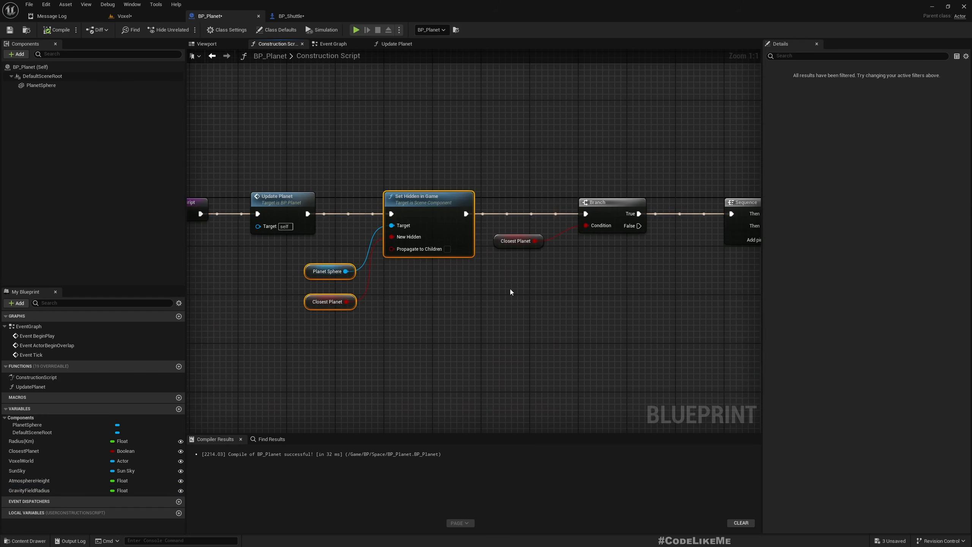
scroll(497, 284, "down", 3)
scroll(381, 234, "down", 3)
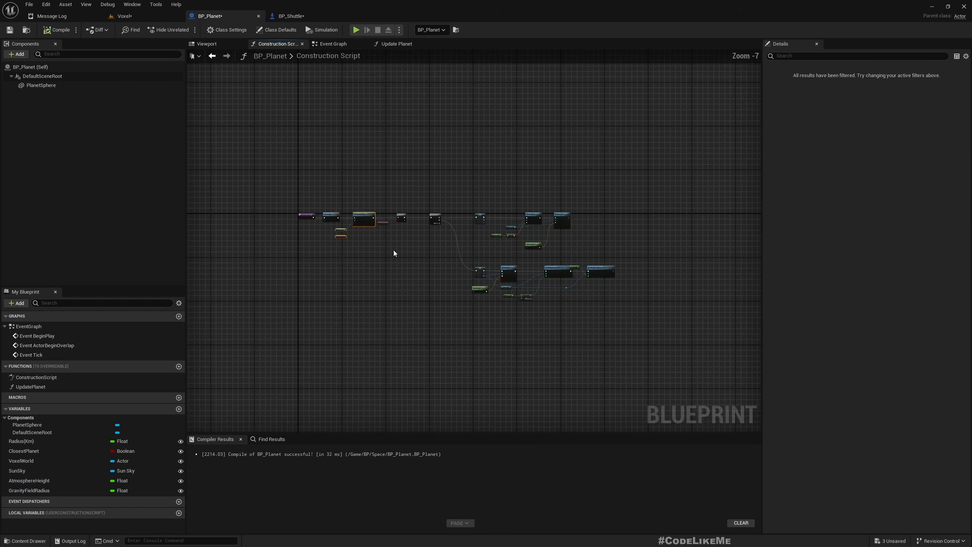
scroll(393, 250, "up", 3)
scroll(419, 213, "down", 3)
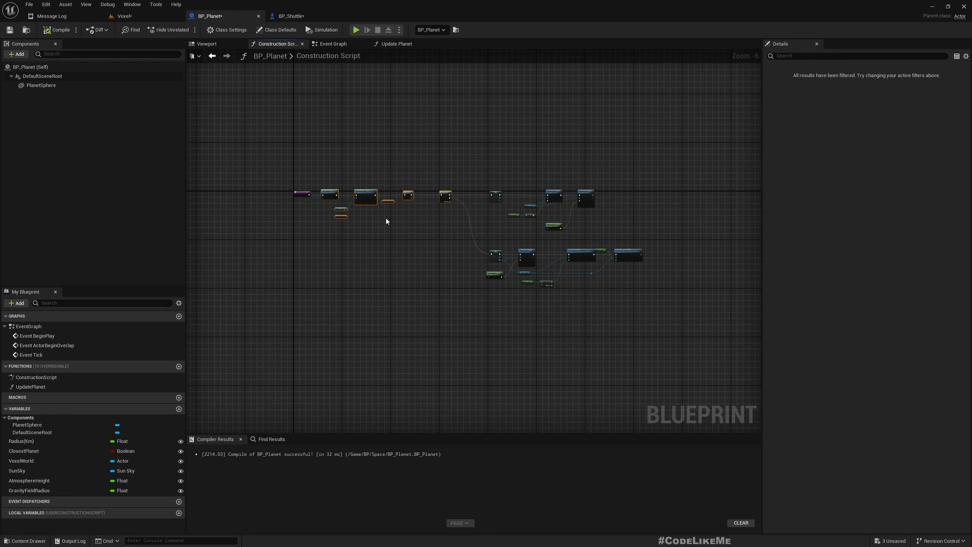
left_click(352, 170)
left_click_drag(384, 207, 685, 307)
key("Home")
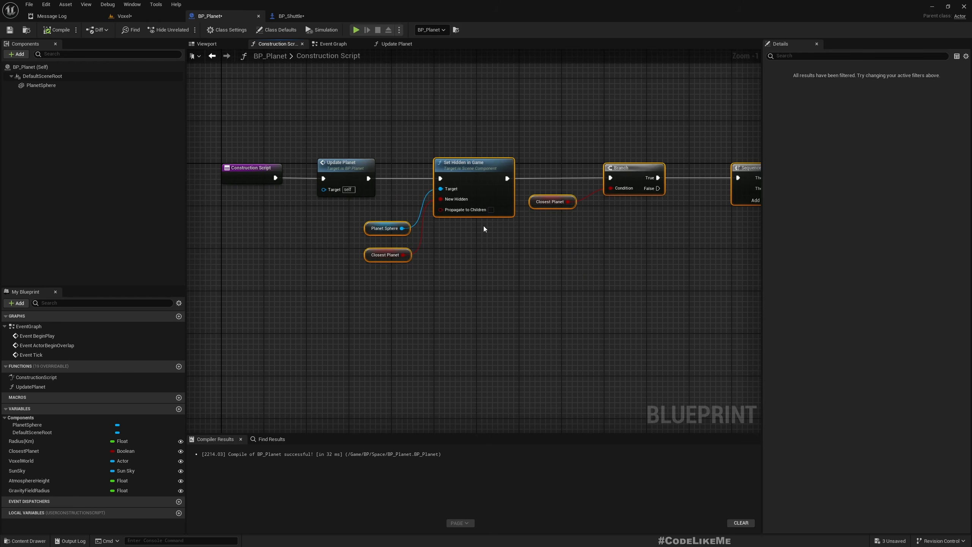
key("Delete")
Paste the cut nodes into the Update Planet function, run them after Set World Scale 3D, and compile.
left_click(397, 43)
right_click_drag(551, 262, 389, 244)
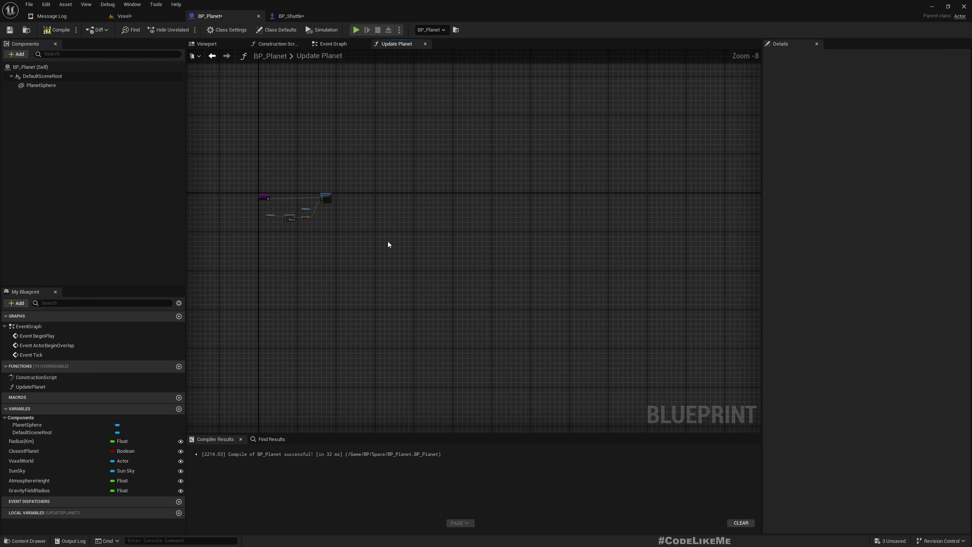
key("ctrl+v")
scroll(450, 241, "up", 8)
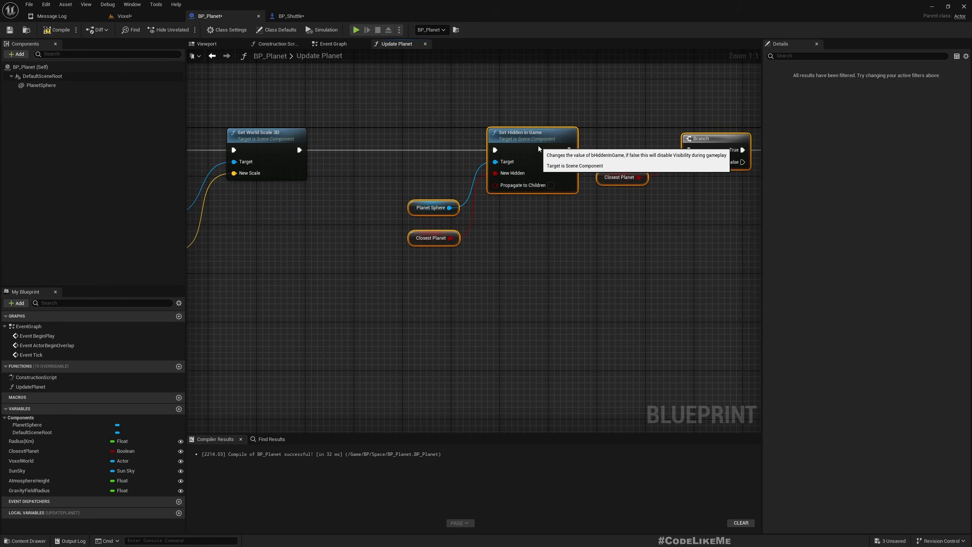
left_click(56, 30)
left_click(125, 16)
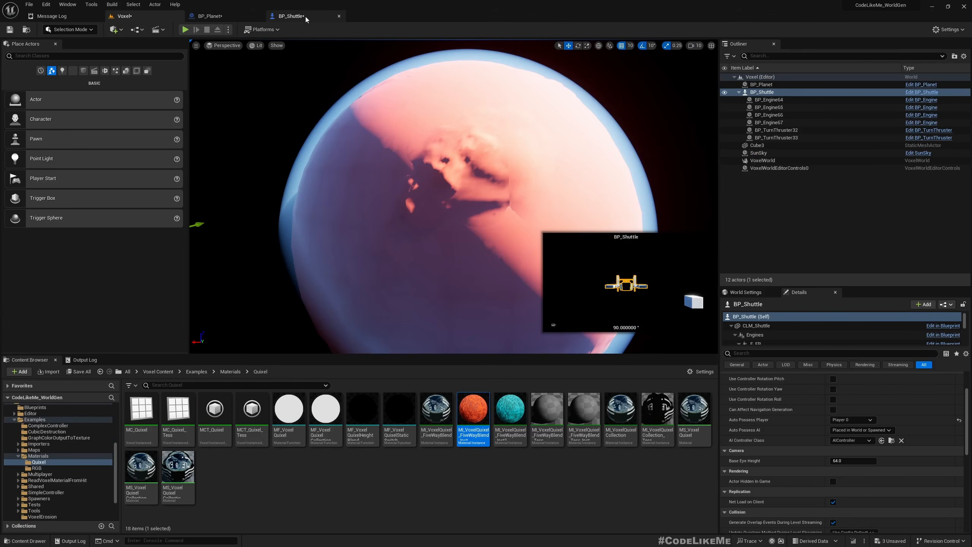
left_click(291, 16)
left_click(220, 16)
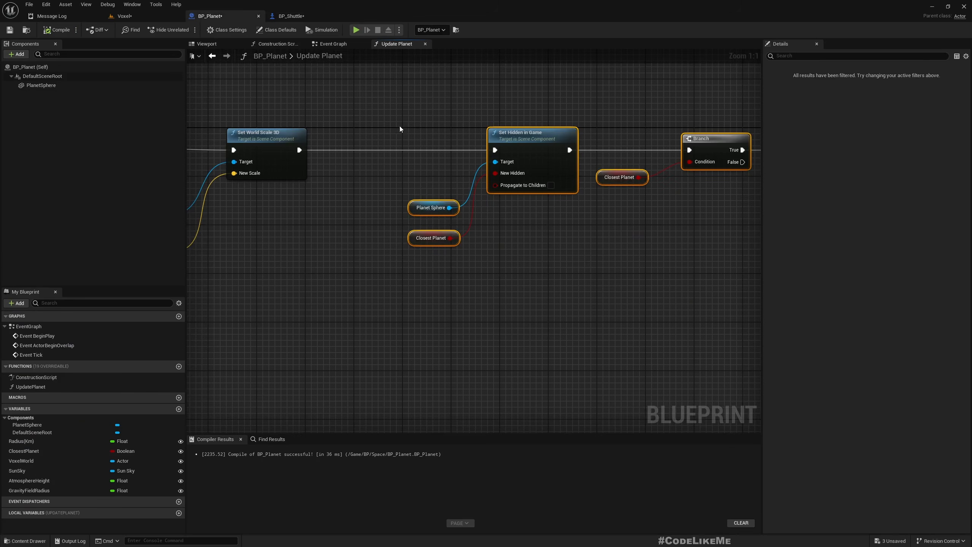
Shift the pasted node group away from Set World Scale 3D in Update Planet to make room for another node.
right_click_drag(280, 179, 595, 195)
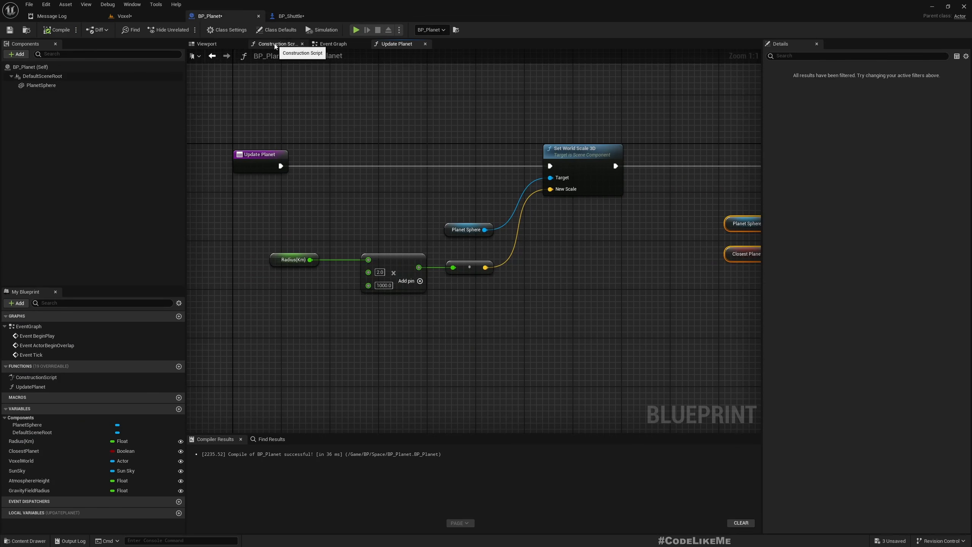
scroll(471, 224, "down", 5)
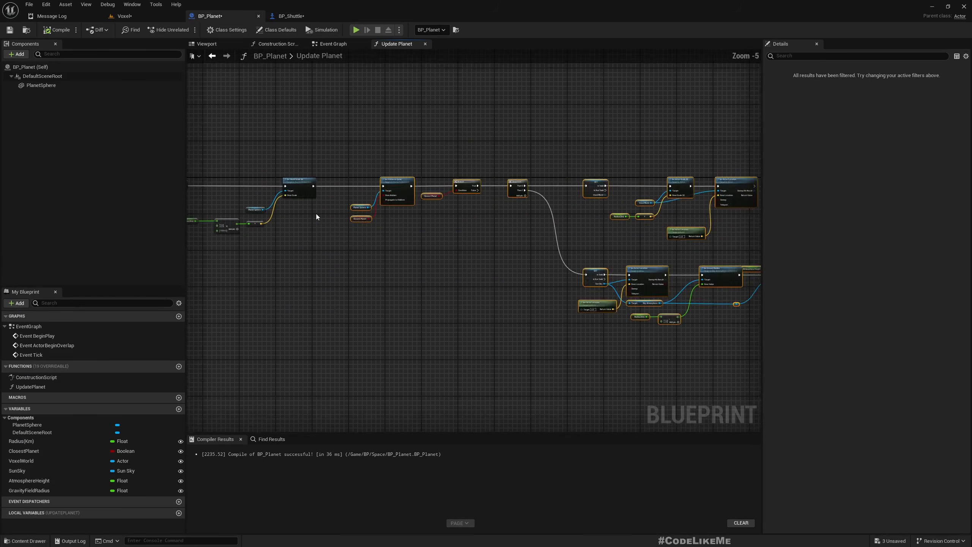
scroll(316, 216, "down", 2)
left_click_drag(340, 177, 645, 307)
scroll(256, 152, "up", 4)
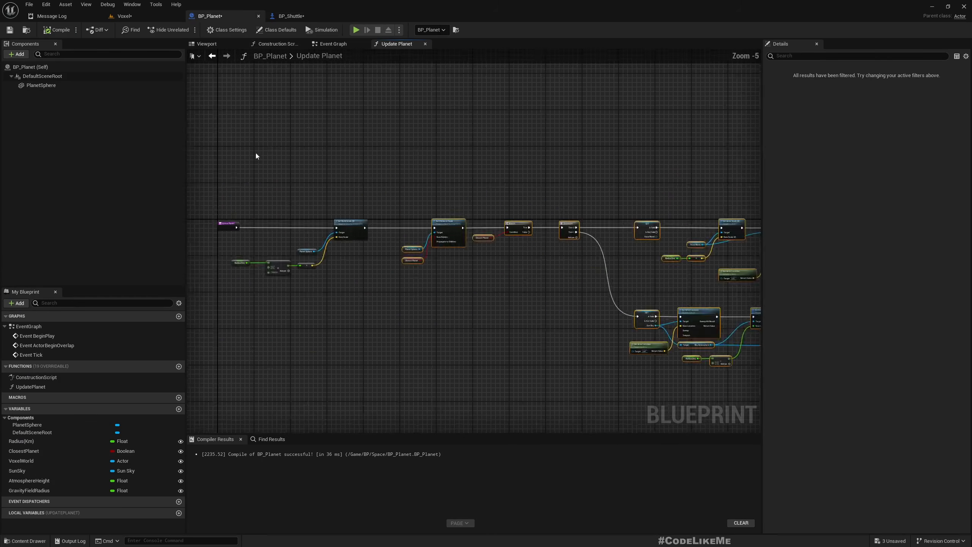
right_click_drag(469, 304, 297, 203)
left_click_drag(397, 174, 467, 175)
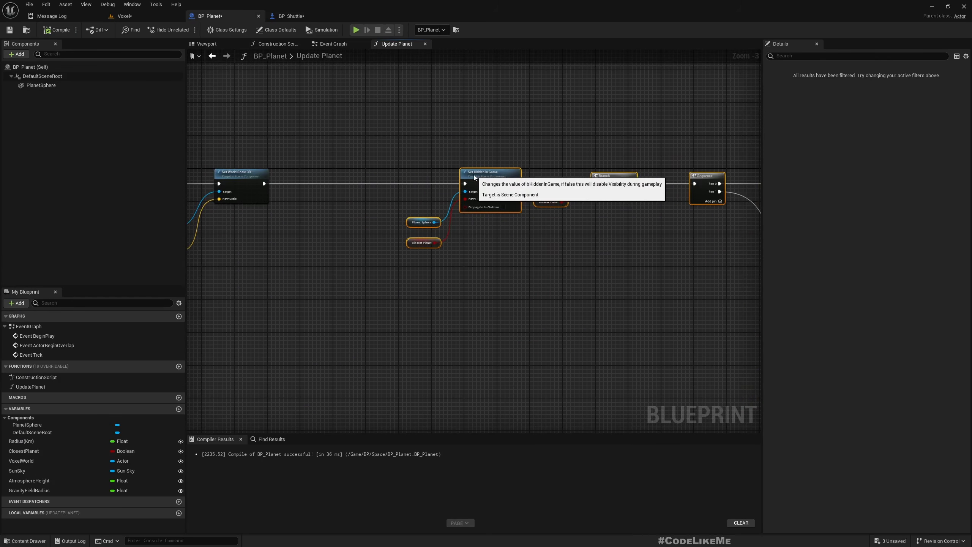
Insert a Set Gravity Field Radius node between Set World Scale 3D and Set Hidden in Game.
right_click_drag(339, 207, 556, 193)
scroll(465, 218, "up", 2)
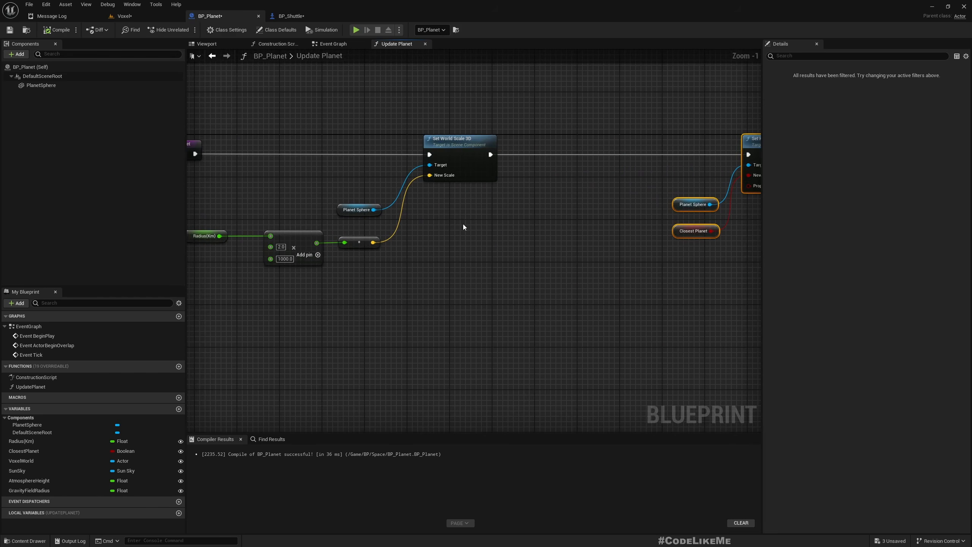
left_click_drag(490, 154, 565, 159)
type("set gravit")
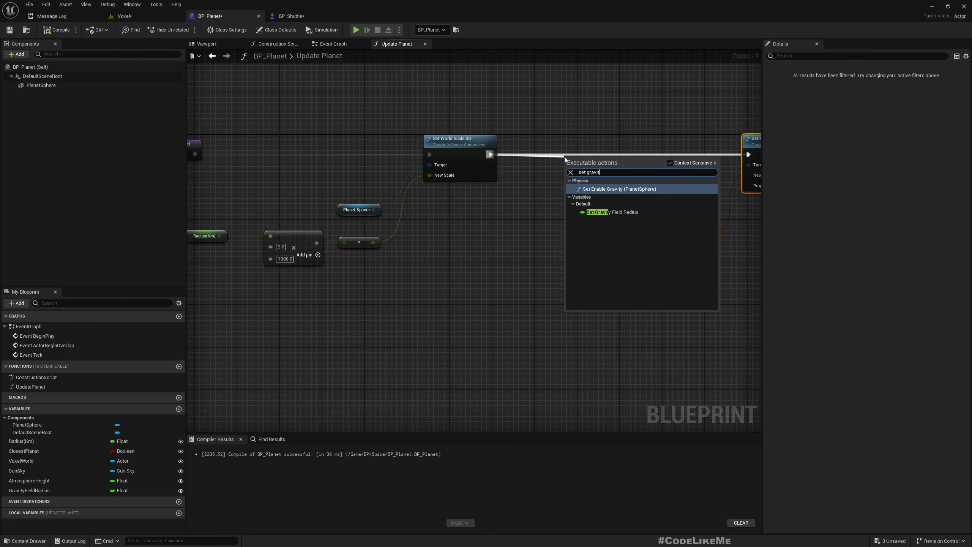
type("y")
key("Down")
key("Return")
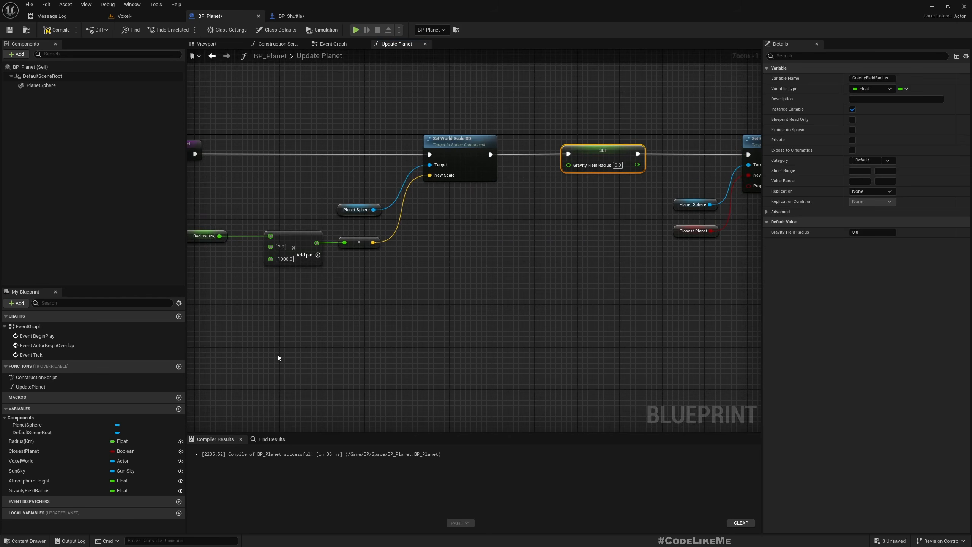
Place a Radius(Km) getter in the free space below Set World Scale 3D.
left_click_drag(21, 440, 444, 284)
left_click(406, 291)
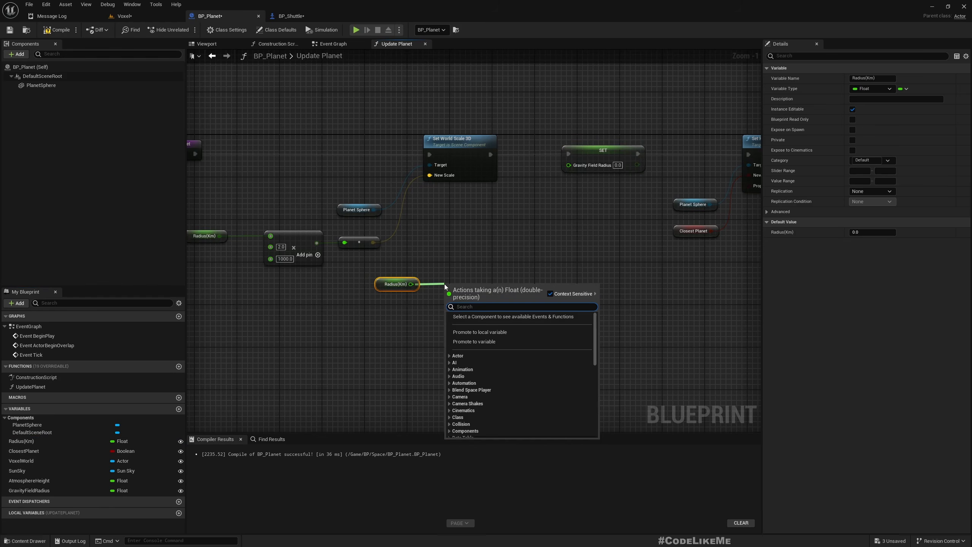
type("add")
key("Return")
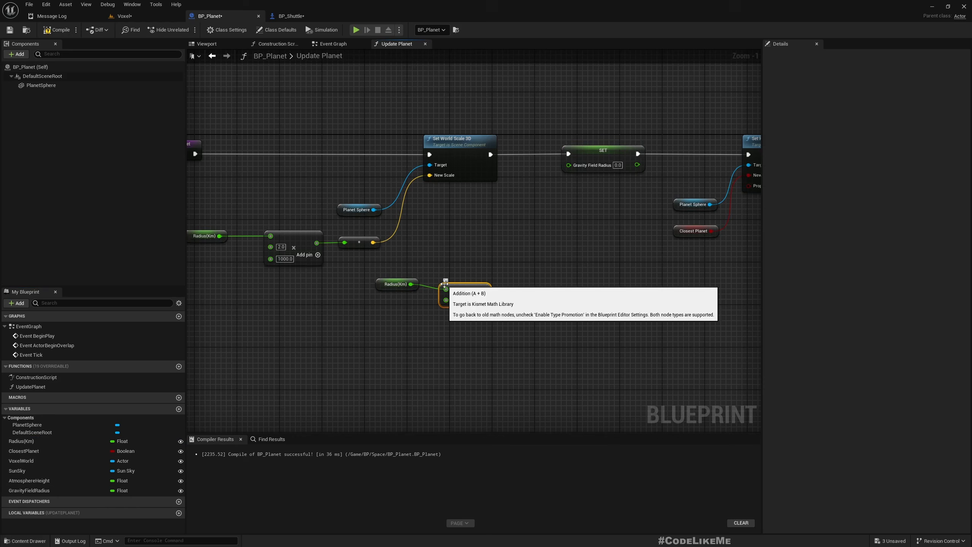
left_click_drag(401, 272, 454, 314)
key("q")
key("F7")
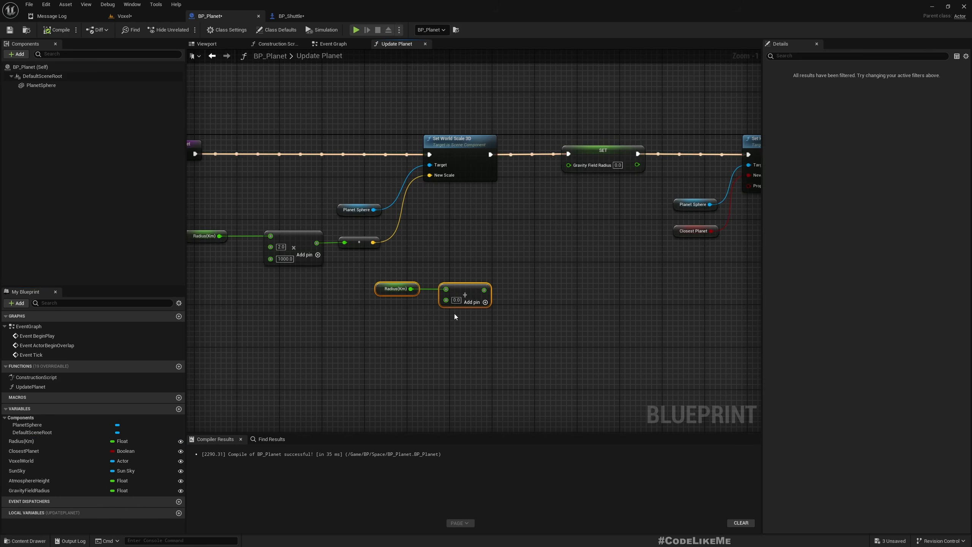
left_click(444, 294)
key("Delete")
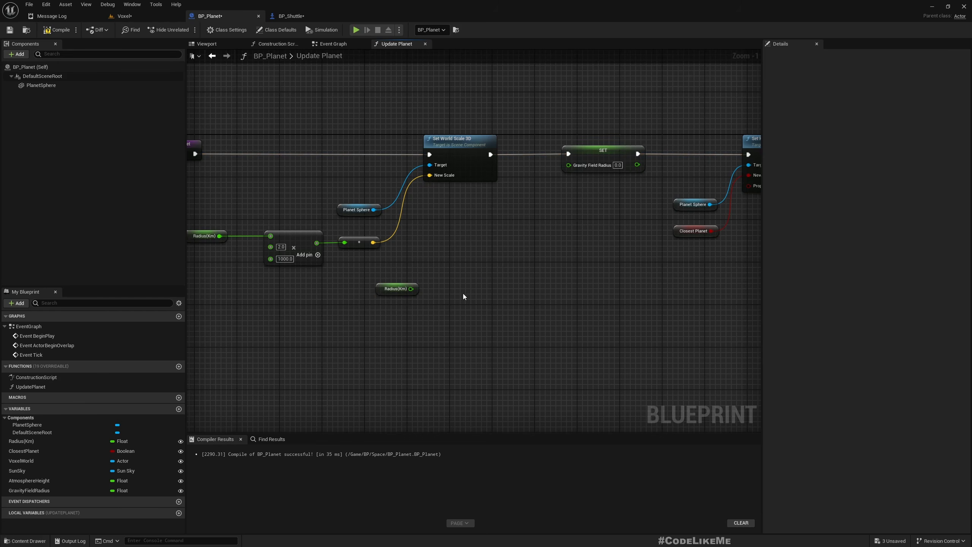
Multiply the new Radius(Km) getter by 1.1 with a Multiply node and straighten the connection between them.
left_click_drag(411, 288, 444, 304)
type("add")
key("Return")
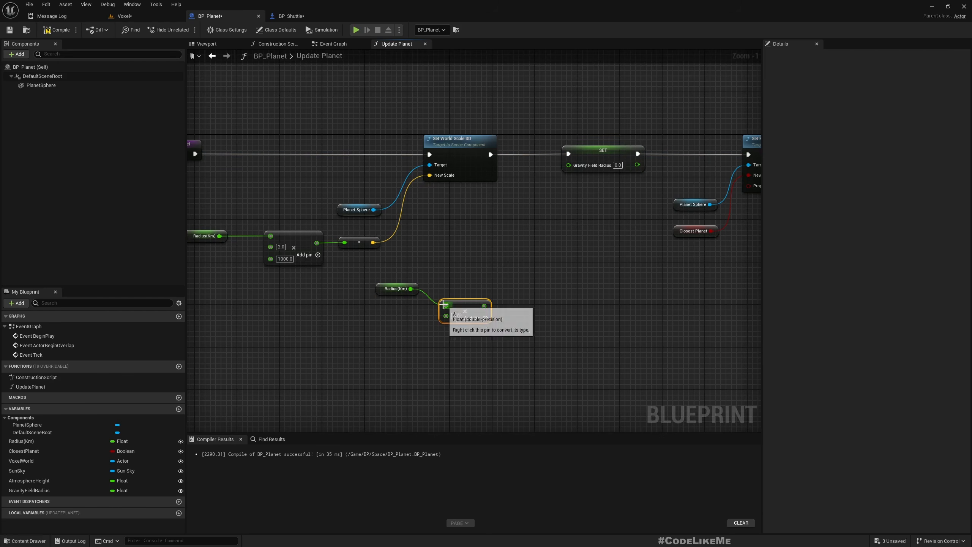
left_click(455, 316)
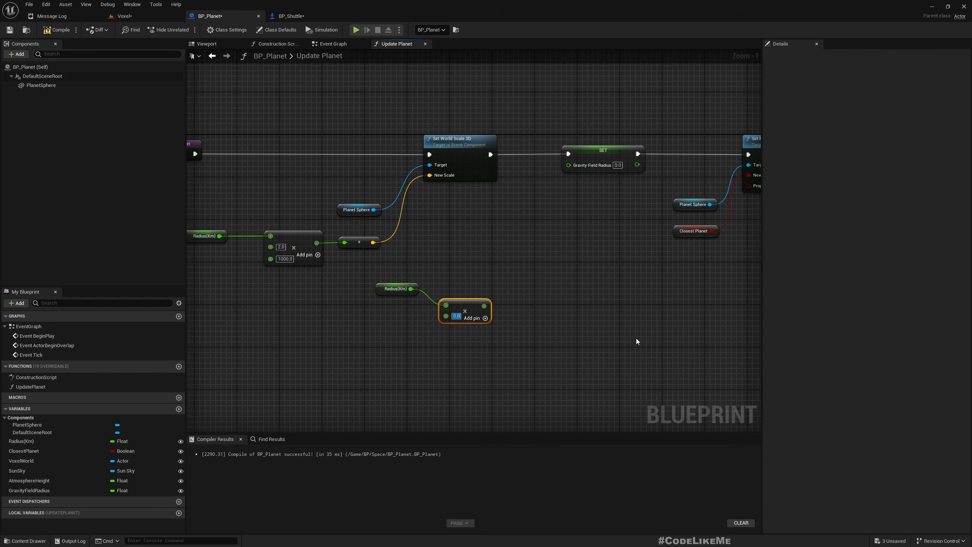
type("1.1")
key("Return")
left_click_drag(386, 281, 459, 325)
key("q")
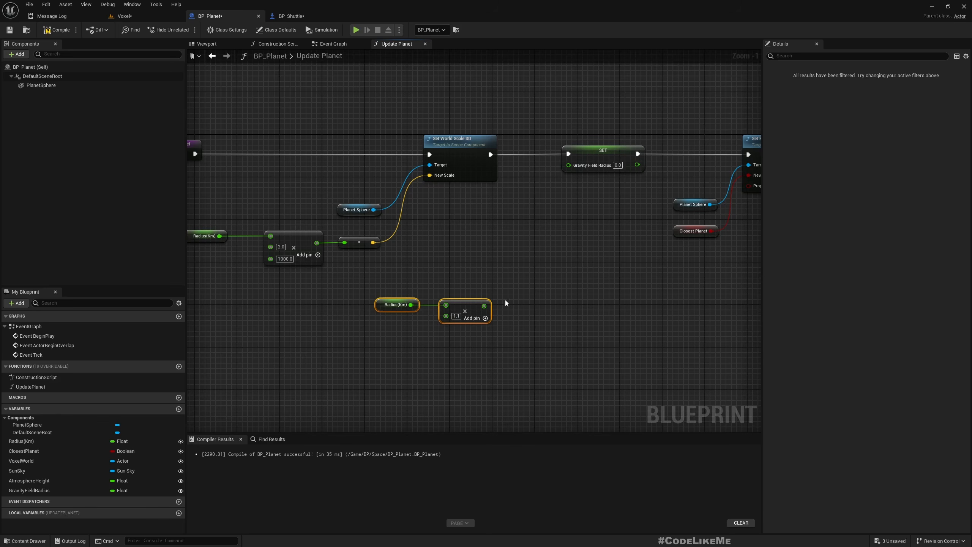
left_click_drag(484, 306, 530, 307)
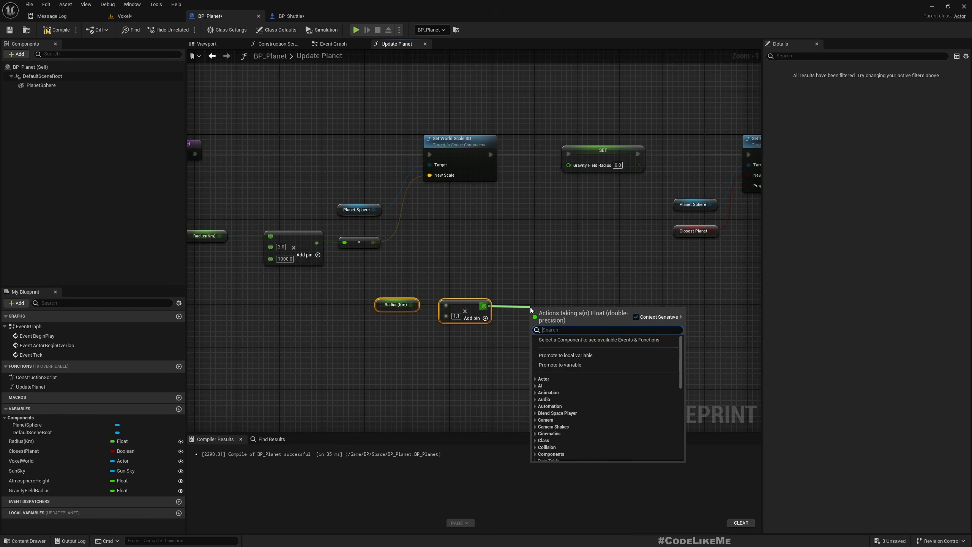
type("*")
key("Return")
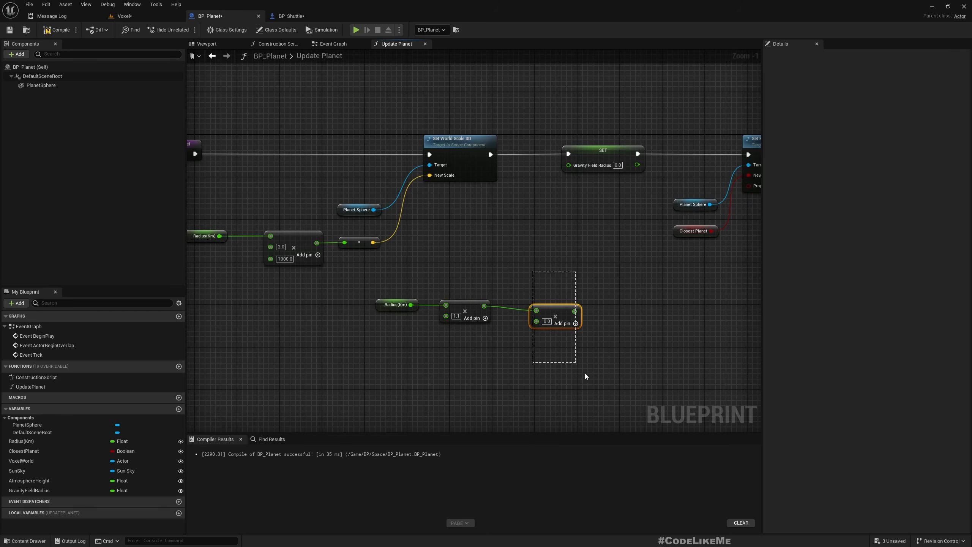
key("Delete")
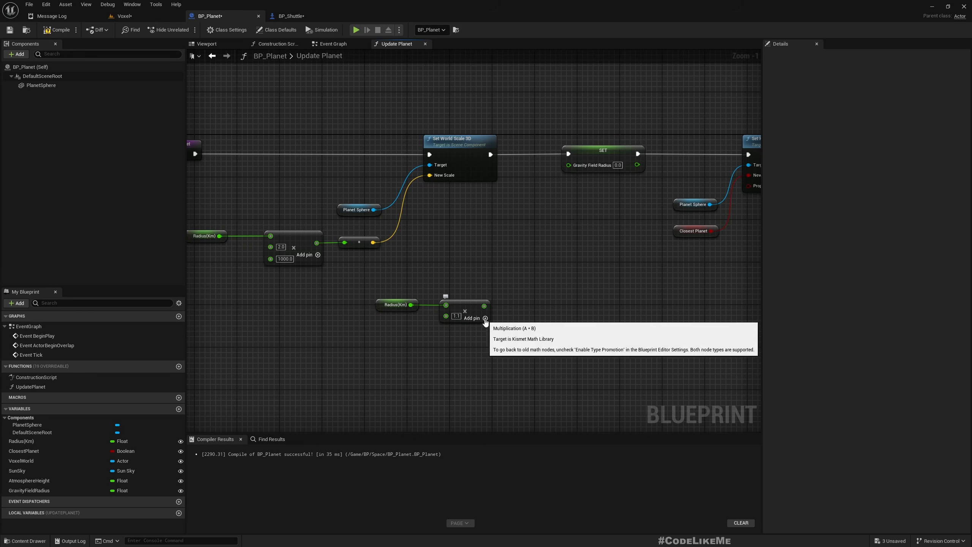
Add a third input to the new Multiply node and set it to 100000.
left_click(484, 318)
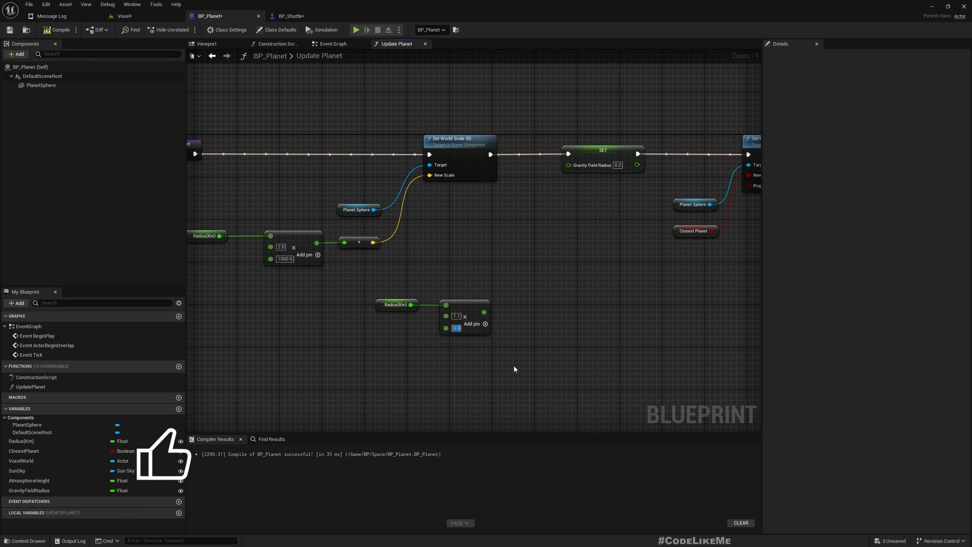
type("1000")
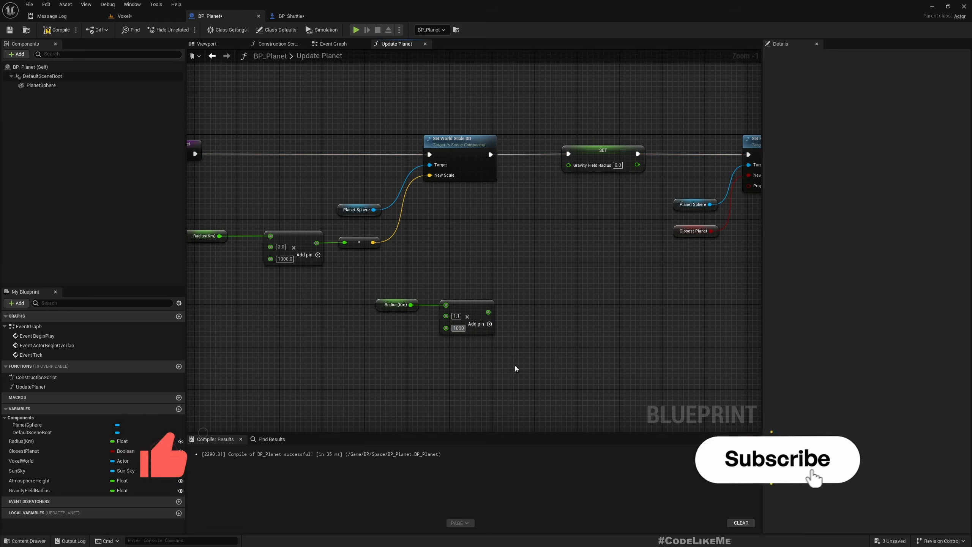
key("Return")
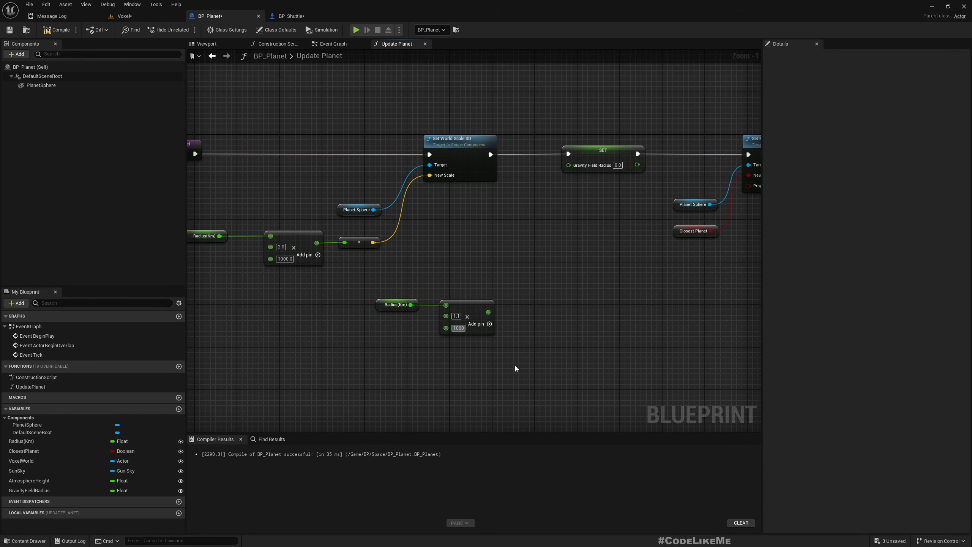
type("00")
key("Return")
Connect the Multiply result to the Set Gravity Field Radius node, then compile and save BP_Planet.
left_click_drag(499, 312, 569, 165)
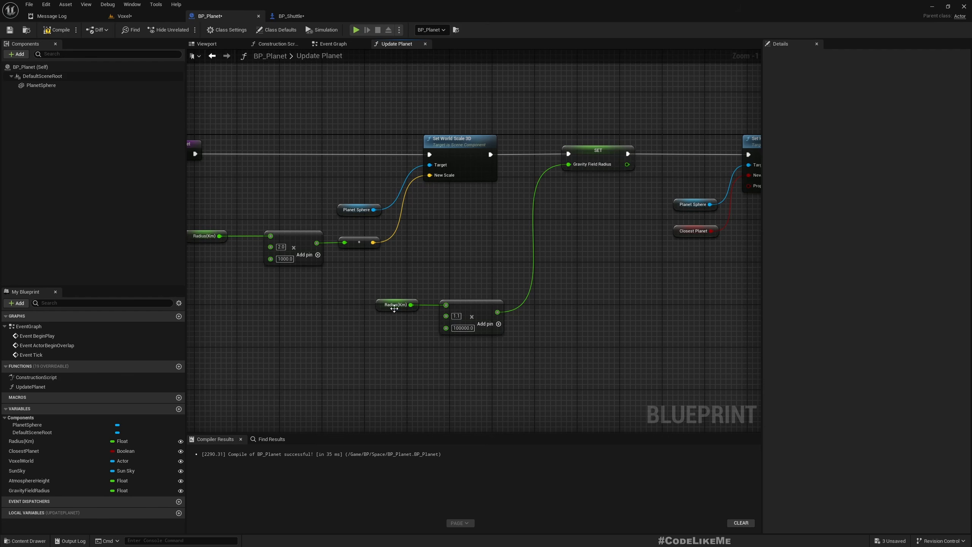
left_click_drag(393, 287, 536, 306)
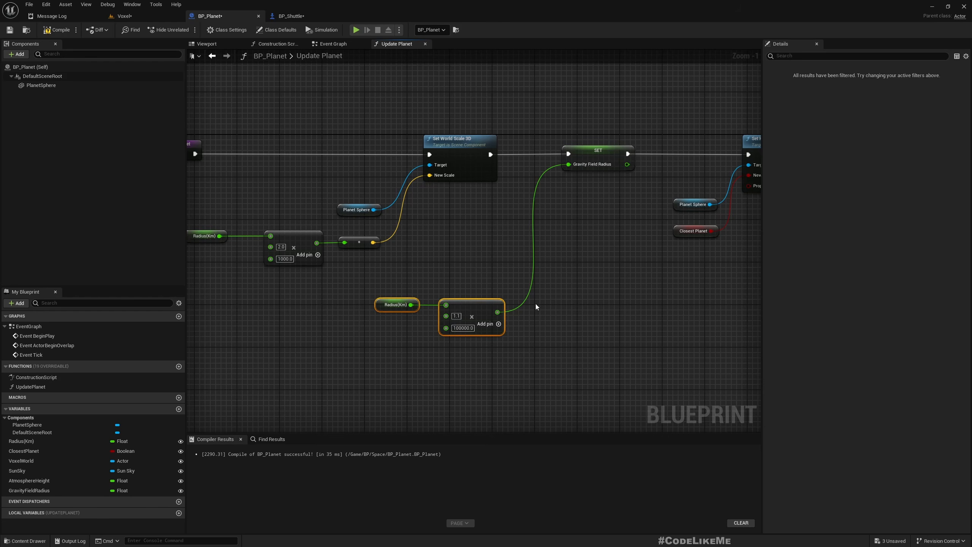
left_click(294, 16)
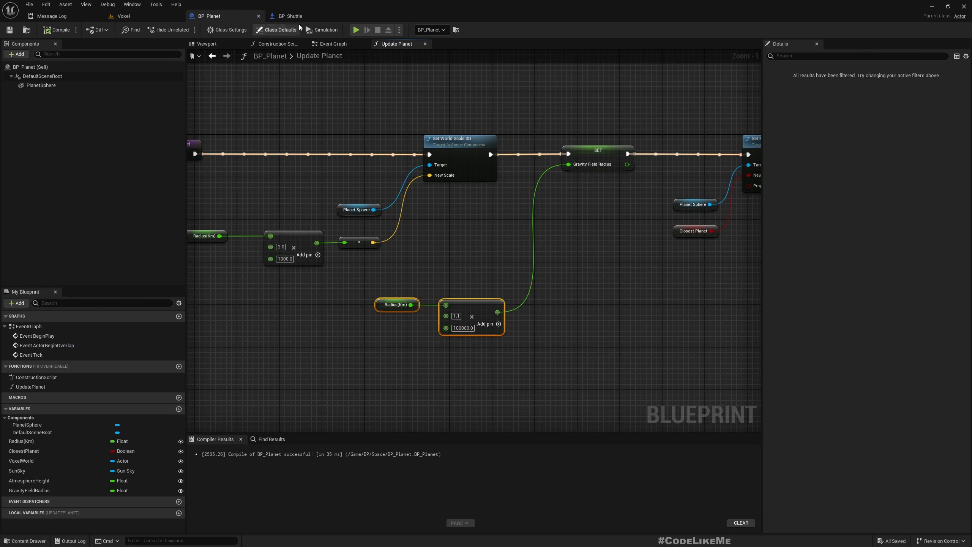
Create a ClosestPlanet variable in BP_Shuttle with the BP Planet object reference type.
left_click(289, 13)
right_click_drag(331, 192, 387, 167)
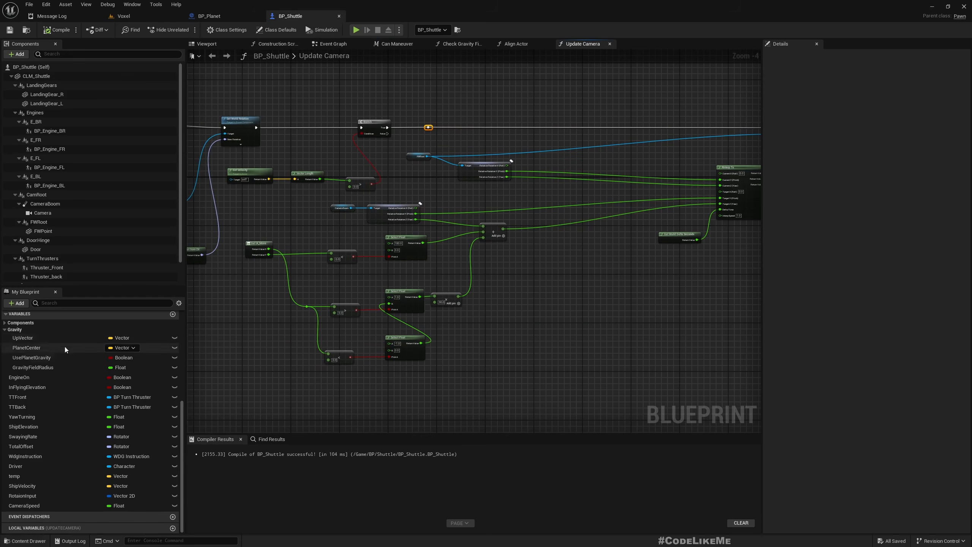
left_click(173, 315)
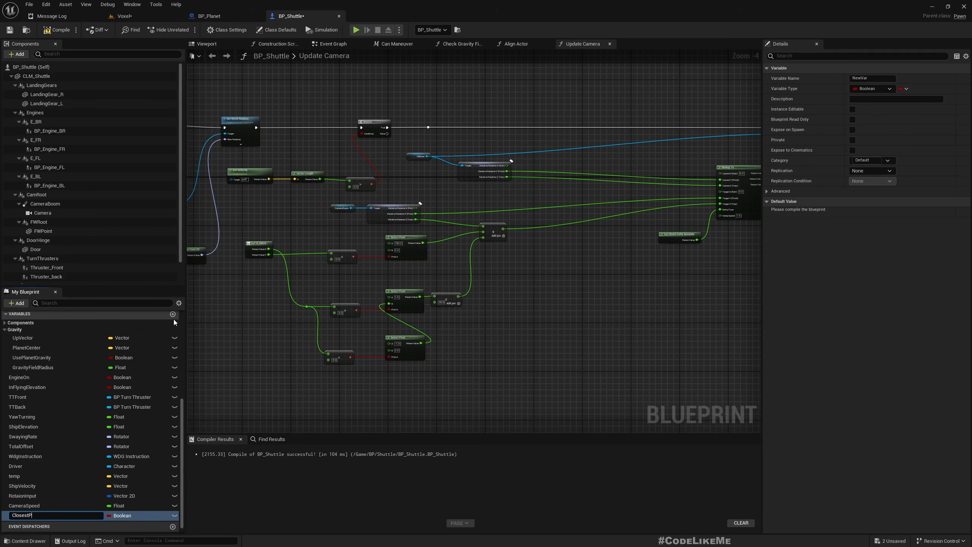
type("ClosestPlanet")
left_click(122, 515)
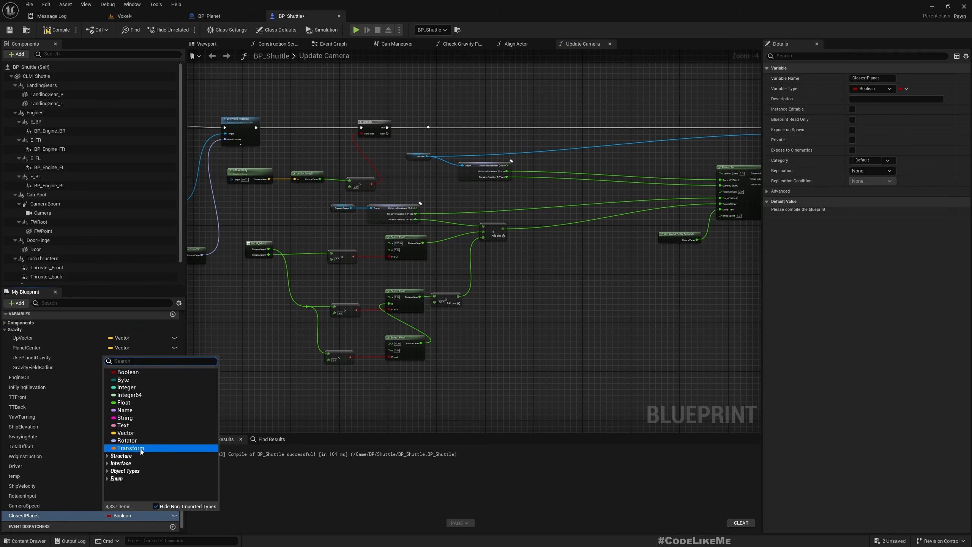
type("bp")
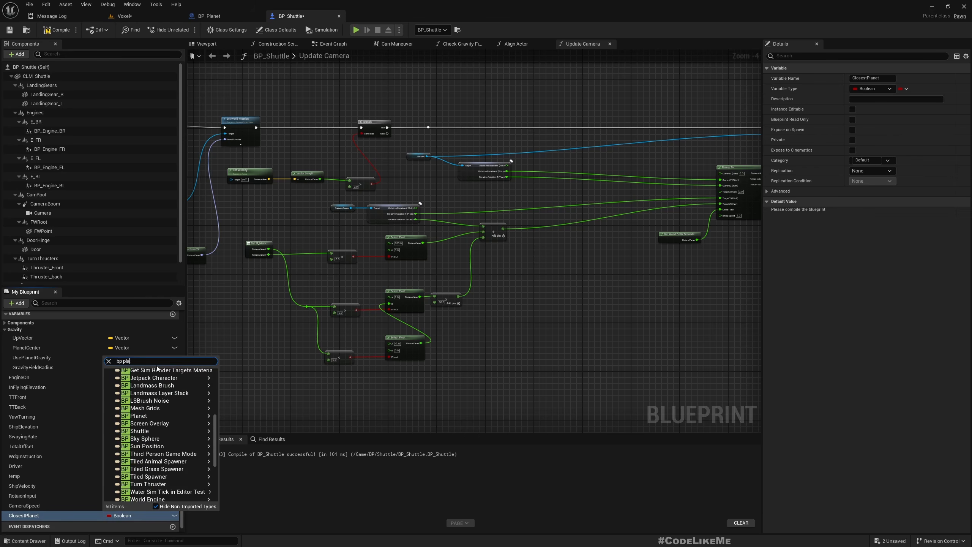
type(" pla")
mouse_move(157, 399)
left_click(242, 386)
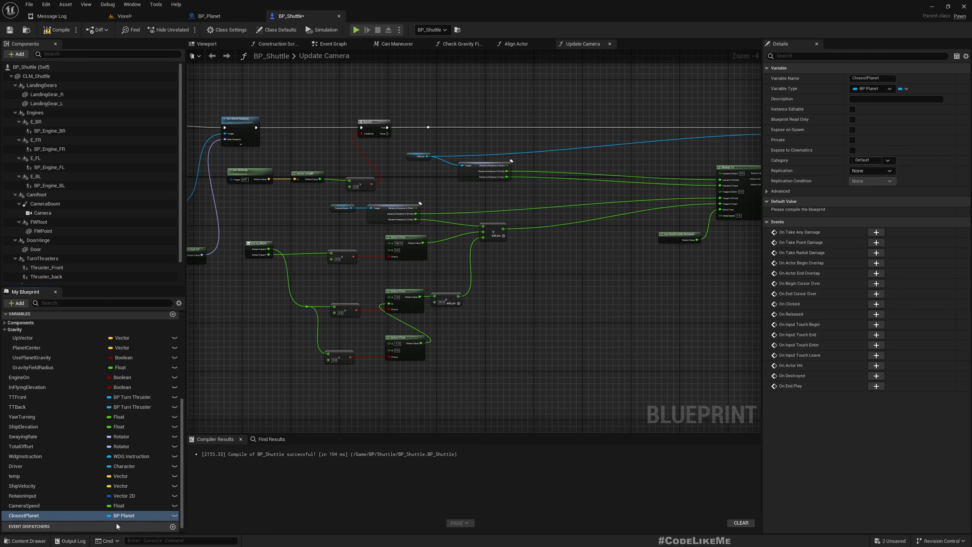
Make ClosestPlanet instance editable and move it into the Gravity category.
left_click(175, 516)
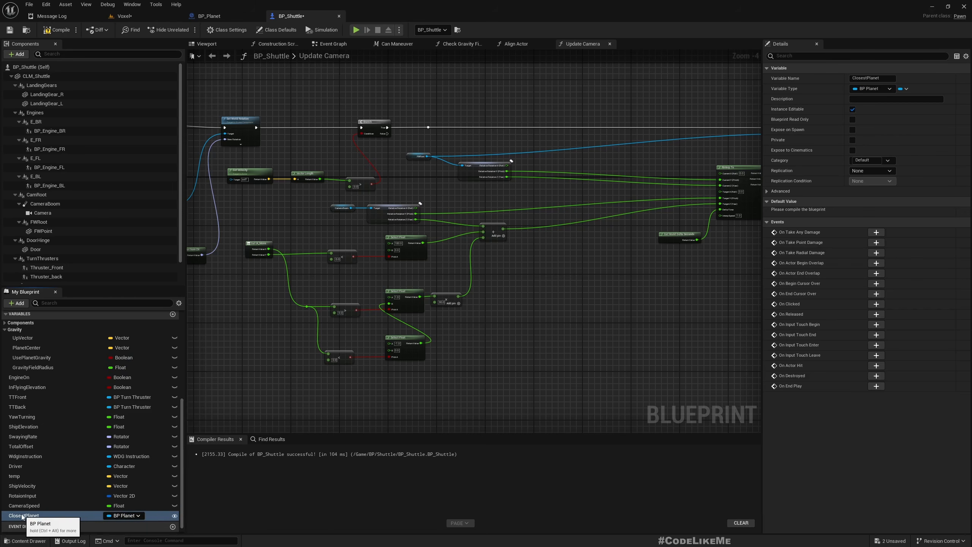
left_click_drag(31, 516, 22, 330)
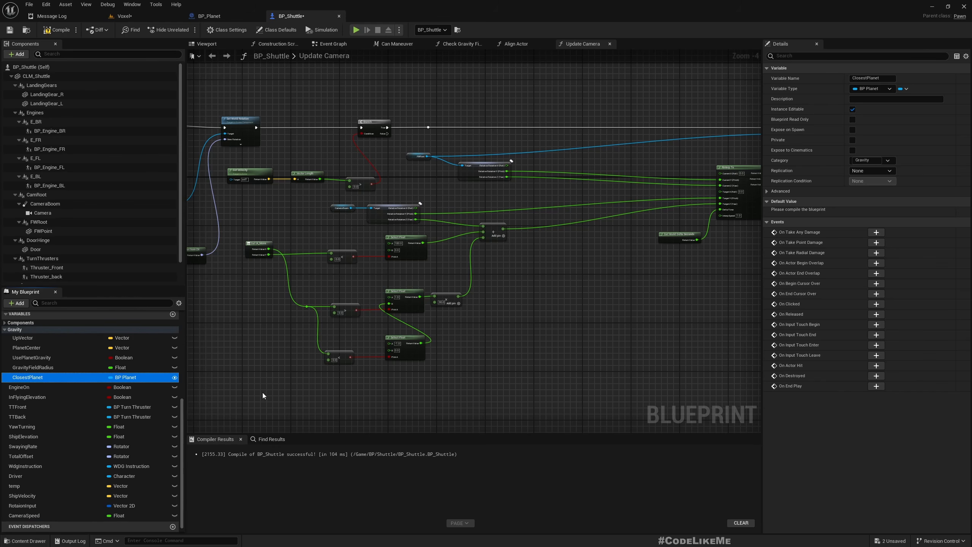
scroll(75, 393, "up", 1)
right_click(21, 359)
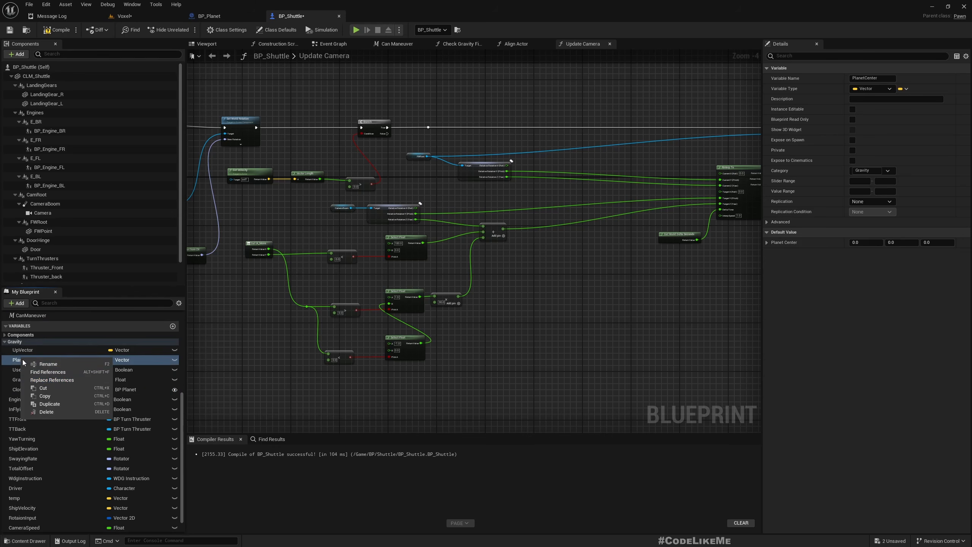
left_click(25, 363)
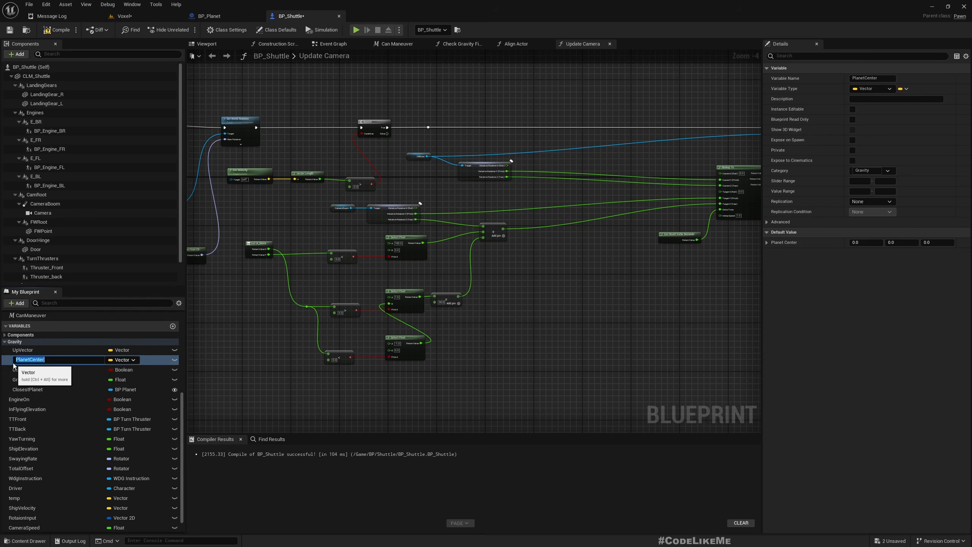
key("Return")
Open the Check Gravity Field function graph and compile BP_Shuttle.
scroll(90, 406, "up", 3)
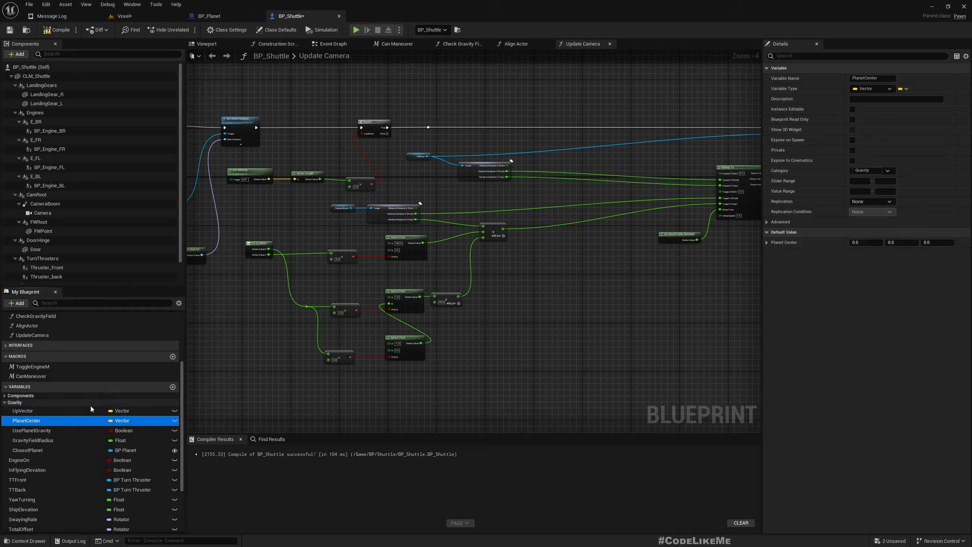
scroll(90, 406, "up", 2)
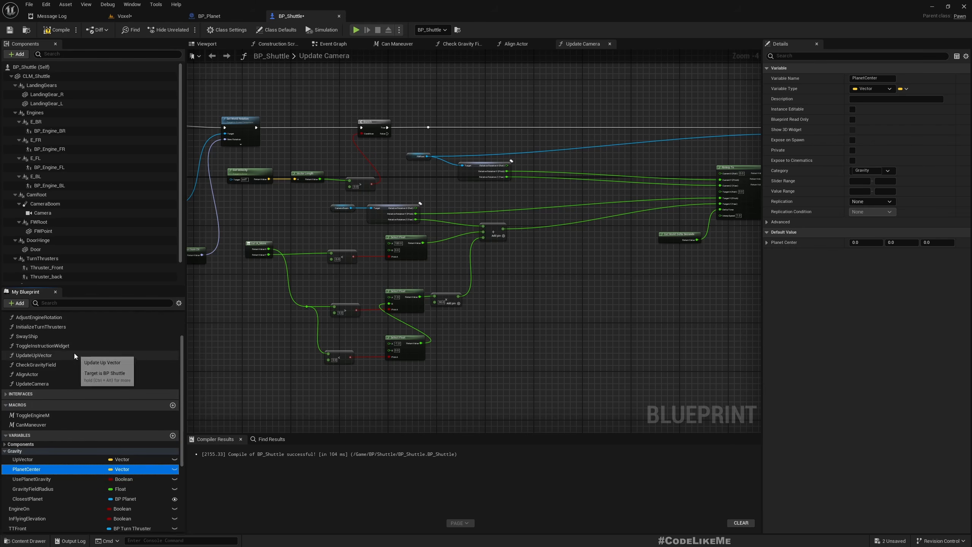
left_click(53, 365)
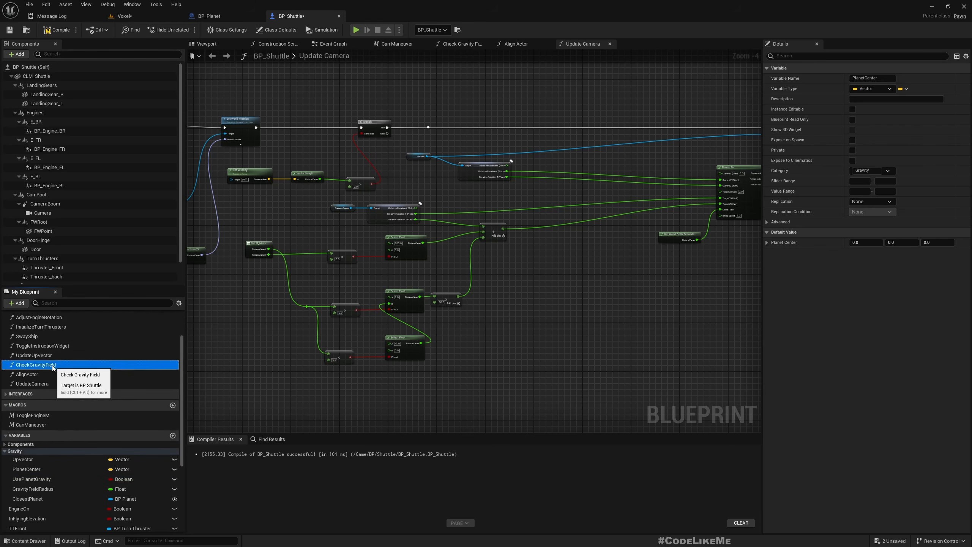
double_click(52, 365)
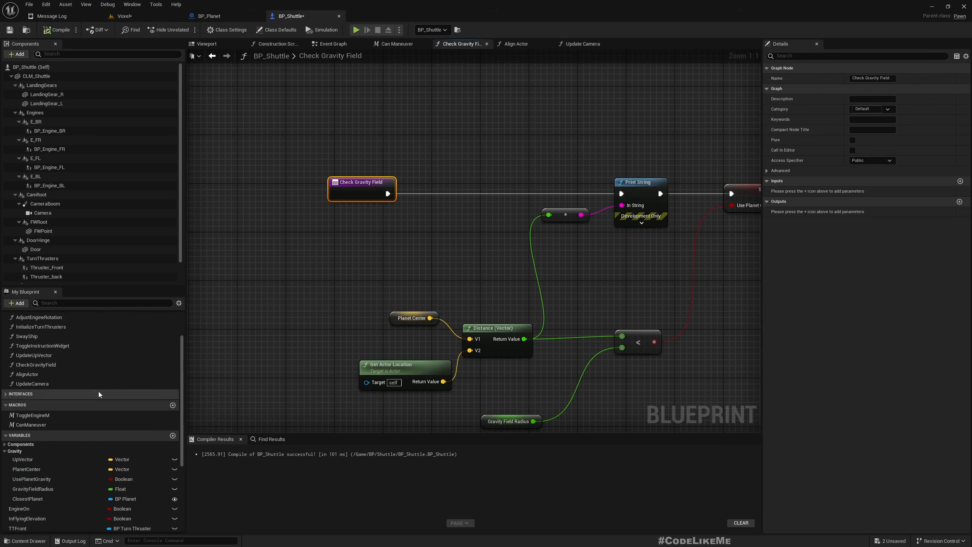
Insert a ClosestPlanet validated get between Check Gravity Field and Print String, continuing from Is Valid.
left_click_drag(28, 498, 417, 259)
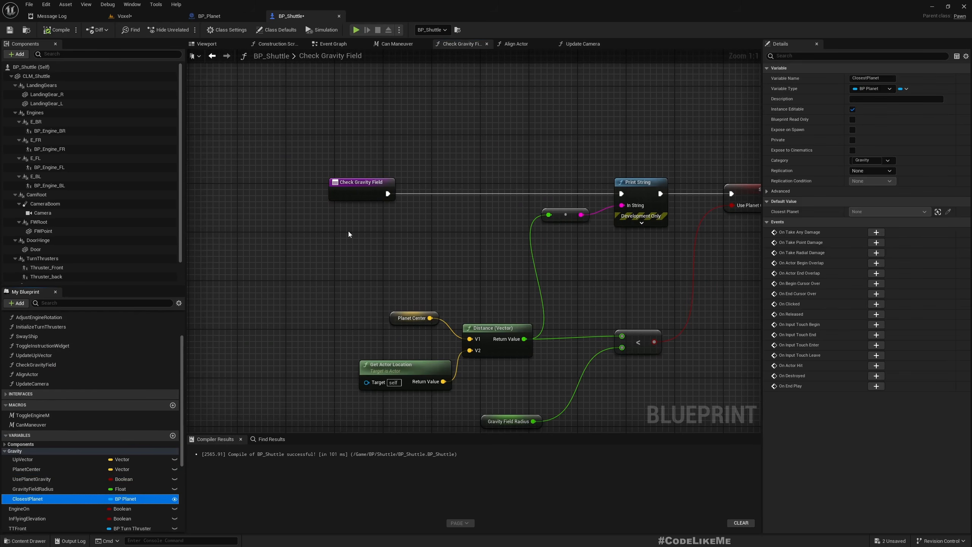
left_click(363, 244)
right_click(389, 233)
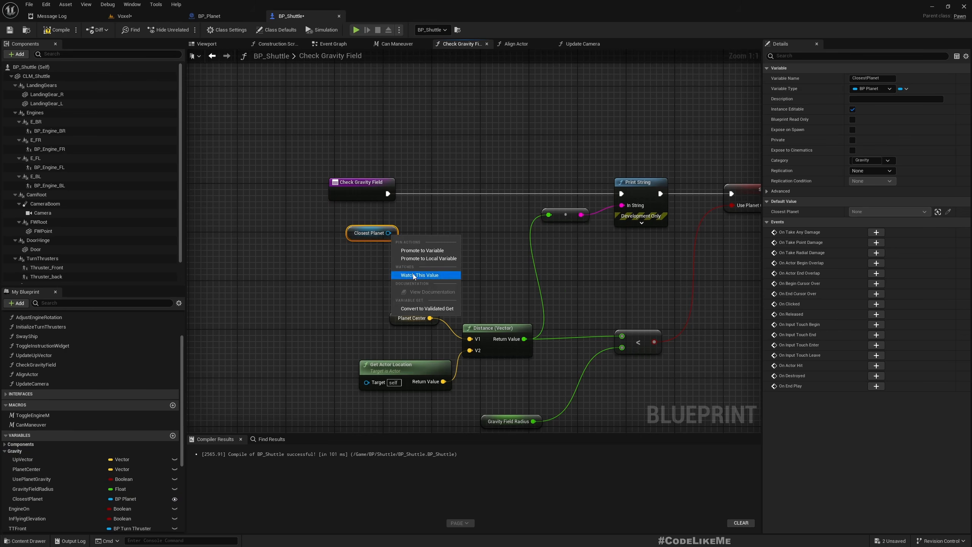
left_click(427, 308)
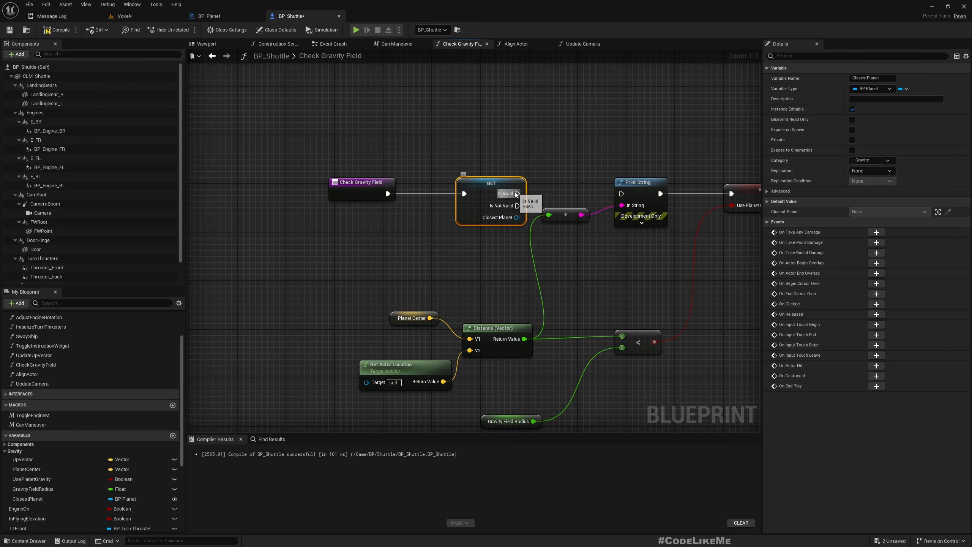
left_click_drag(518, 193, 621, 193)
Shift the Check Gravity Field entry and the validated Closest Planet getter away from the distance nodes to make room.
right_click_drag(410, 257, 506, 268)
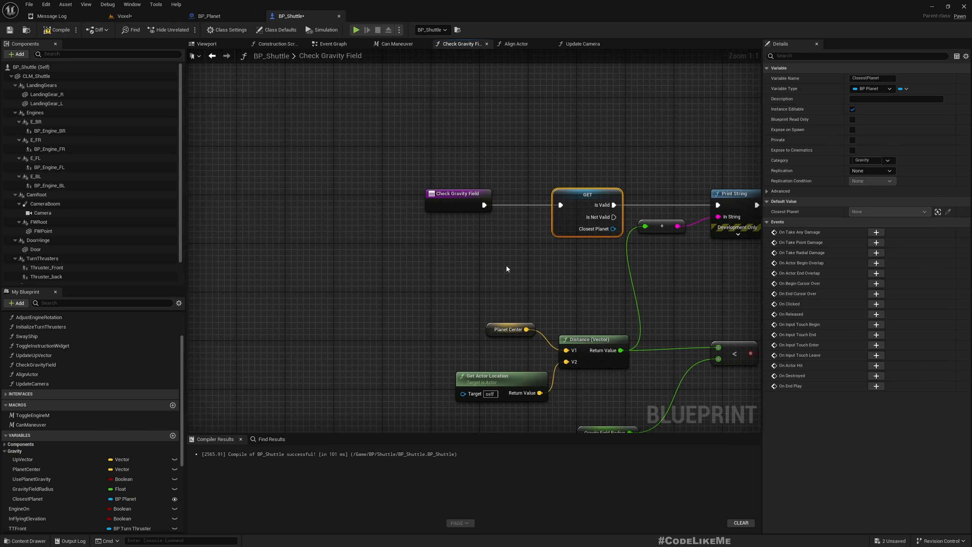
left_click_drag(378, 148, 494, 190)
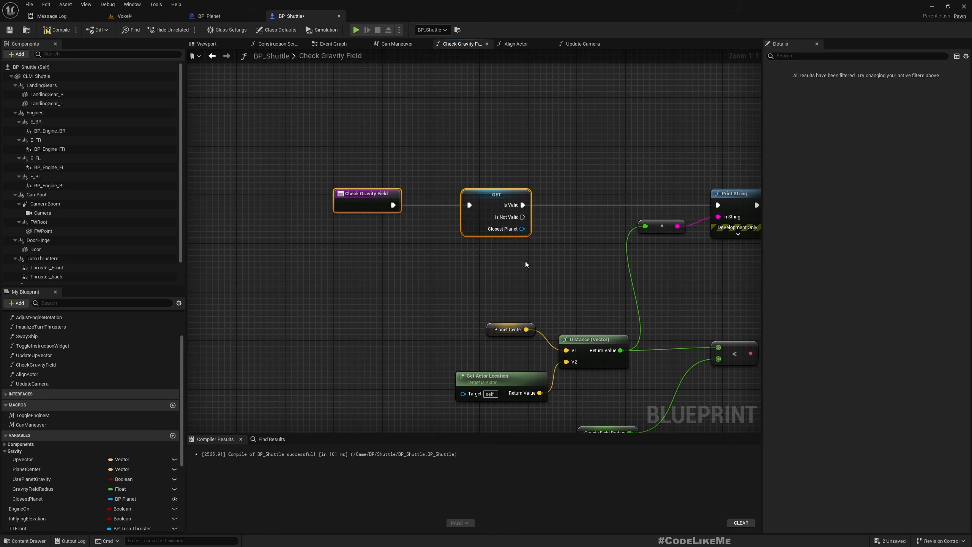
right_click_drag(485, 241, 314, 190)
scroll(314, 189, "down", 3)
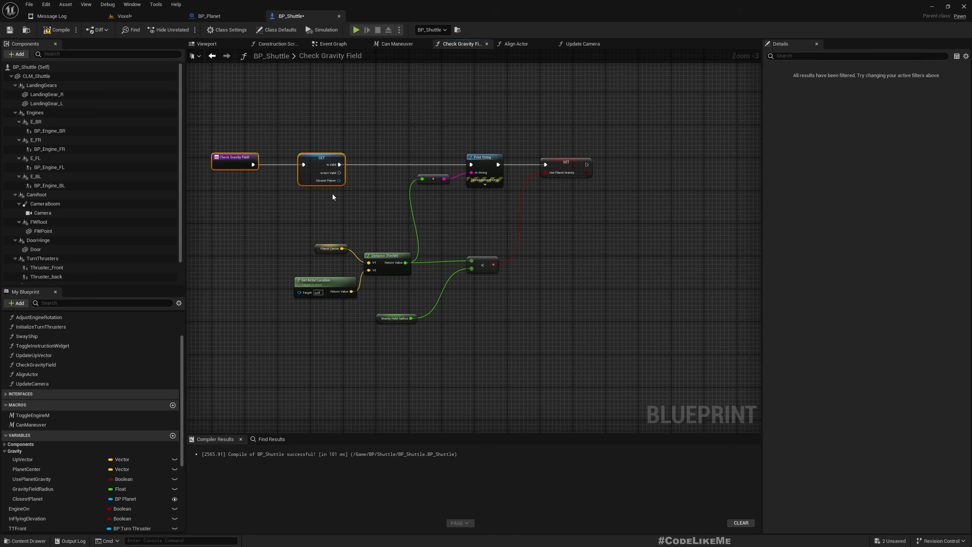
right_click_drag(401, 217, 542, 228)
left_click_drag(346, 144, 450, 192)
scroll(452, 173, "up", 2)
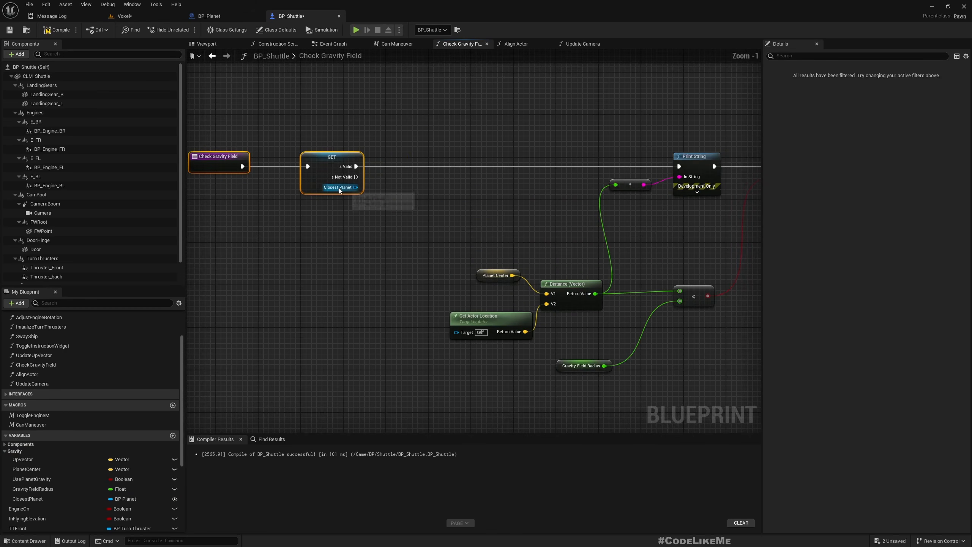
Add a Get Actor Location node that targets the validated Closest Planet reference.
left_click_drag(355, 187, 377, 225)
type("getactrolo")
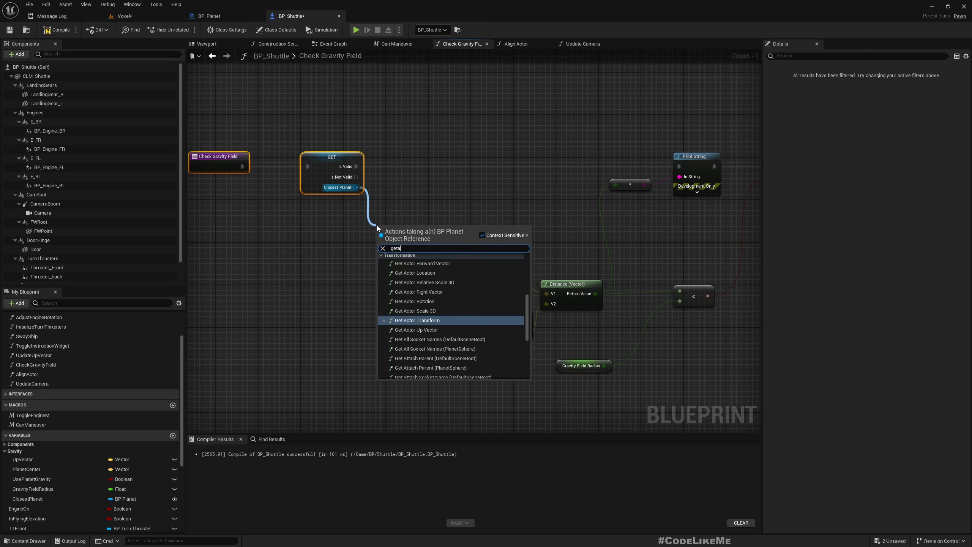
key("BackSpace")
key("BackSpace")
key("BackSpace")
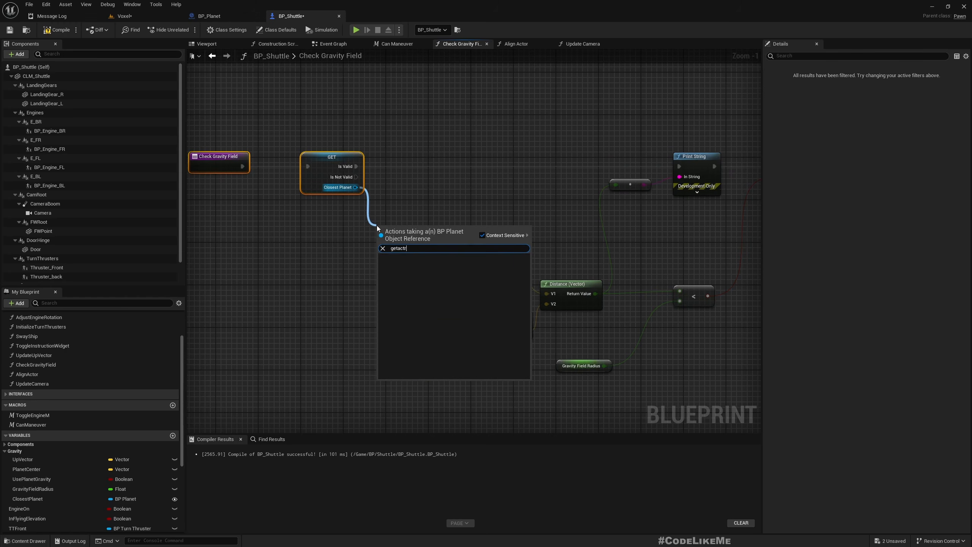
left_click(415, 280)
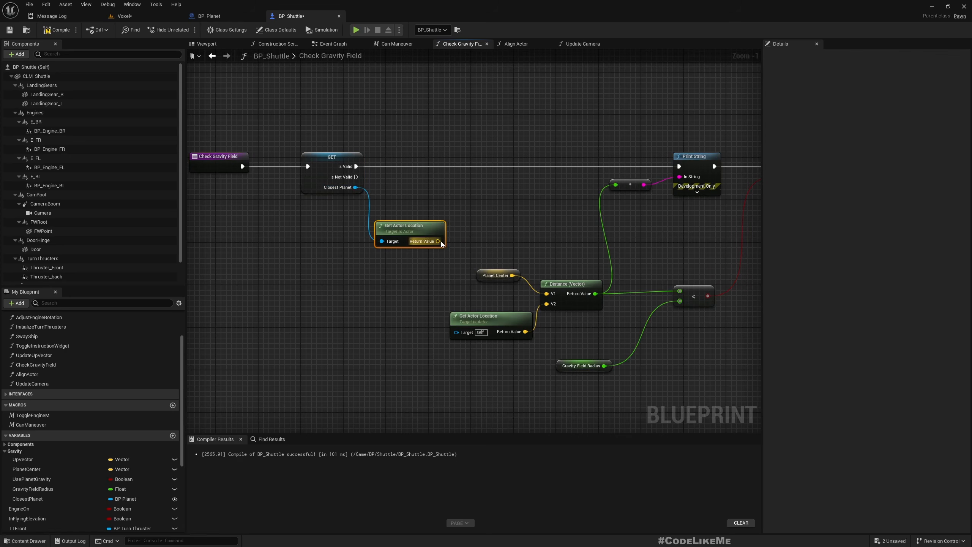
Feed Closest Planet's actor location into V1 of the Distance node and delete the Planet Center getter.
left_click_drag(438, 240, 546, 293)
left_click(497, 275)
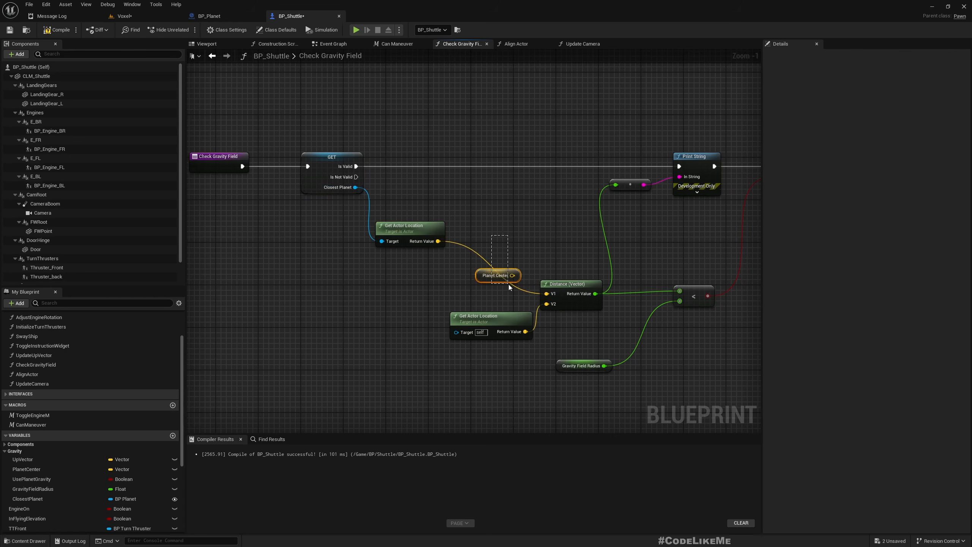
key("Delete")
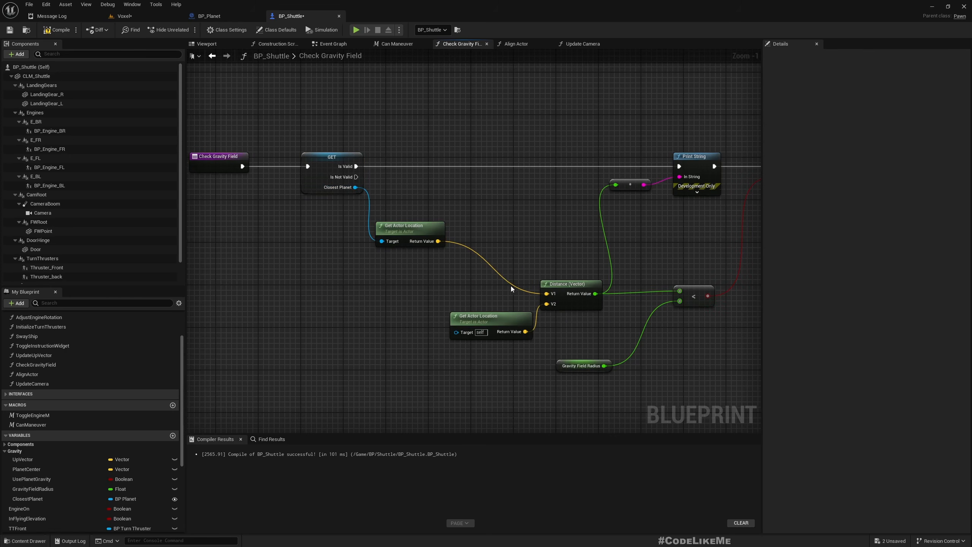
Get Gravity Field Radius from Closest Planet and connect it to the second input of the less-than comparison.
right_click_drag(516, 402, 468, 334)
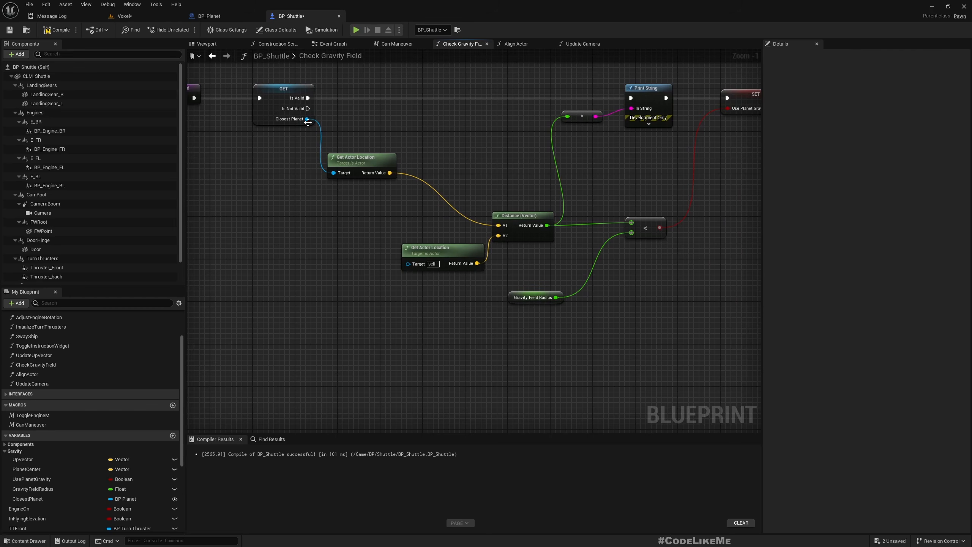
left_click_drag(307, 122, 366, 293)
type("grav")
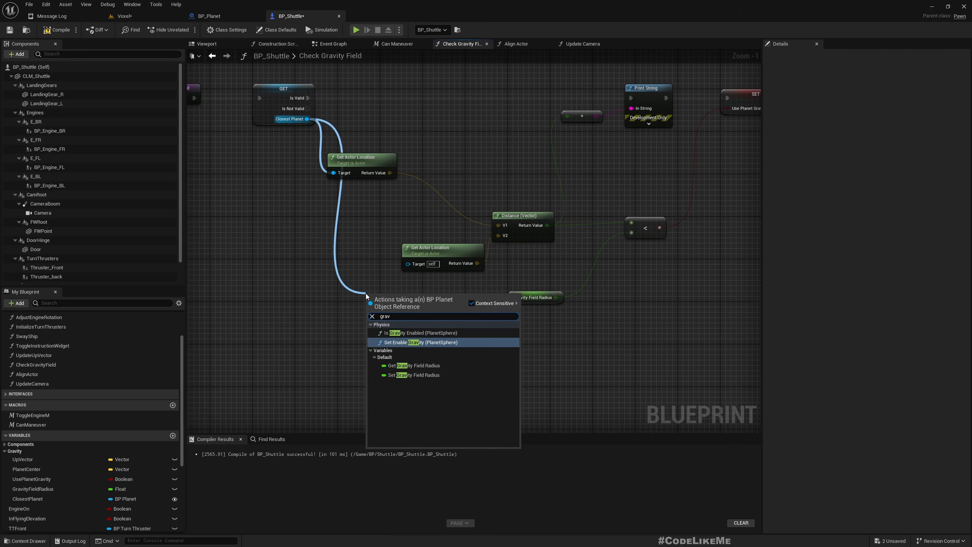
key("Down")
key("Down")
key("Up")
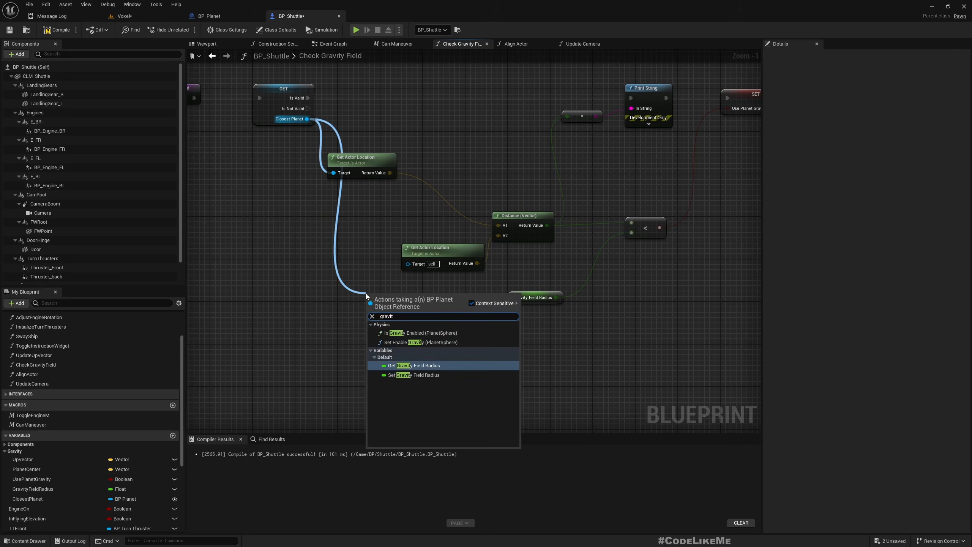
key("Return")
left_click_drag(480, 318, 632, 232)
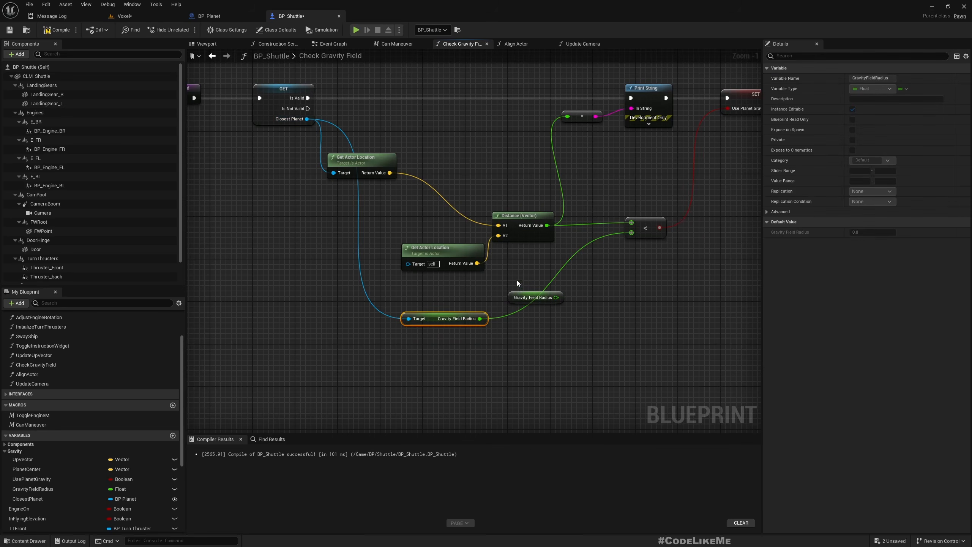
Delete the disconnected Gravity Field Radius getter from Check Gravity Field, compile the blueprint and save all.
left_click_drag(517, 283, 562, 327)
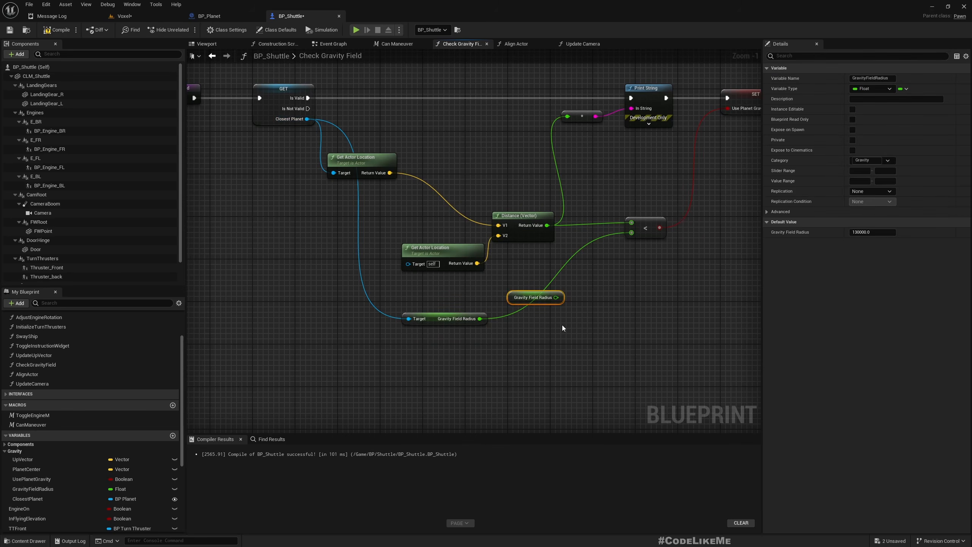
key("Delete")
left_click(52, 30)
key("ctrl+shift+s")
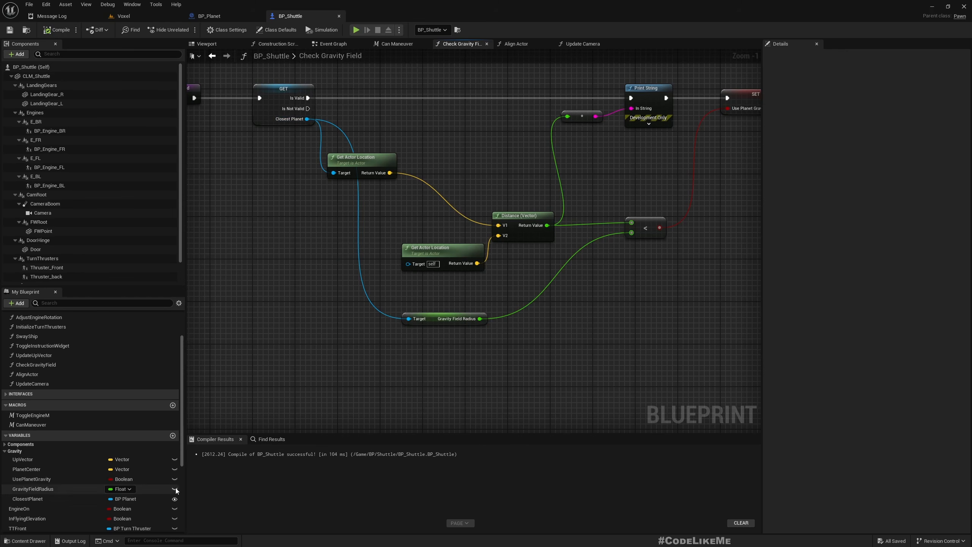
Find references to the PlanetCenter variable and open its getter in the Update Up Vector function.
left_click(30, 470)
right_click(30, 472)
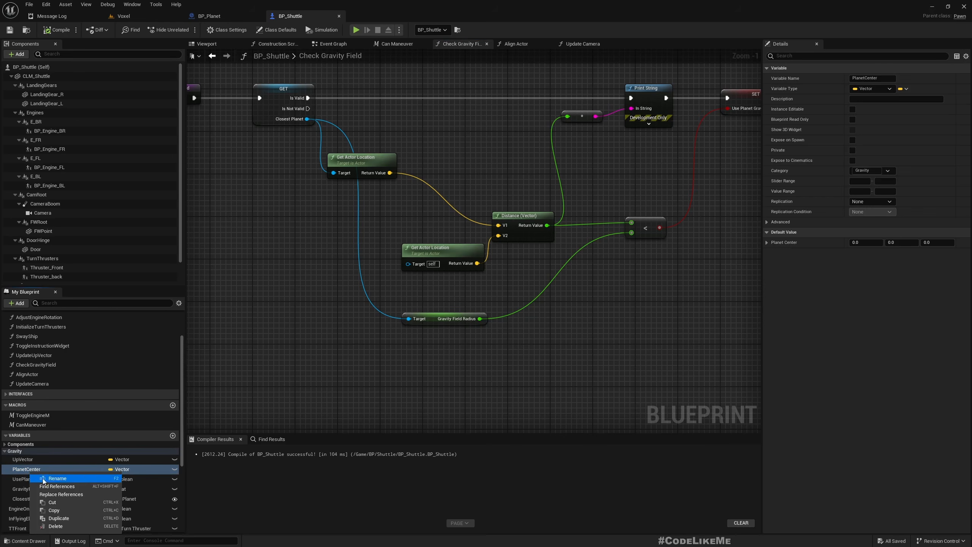
left_click(55, 489)
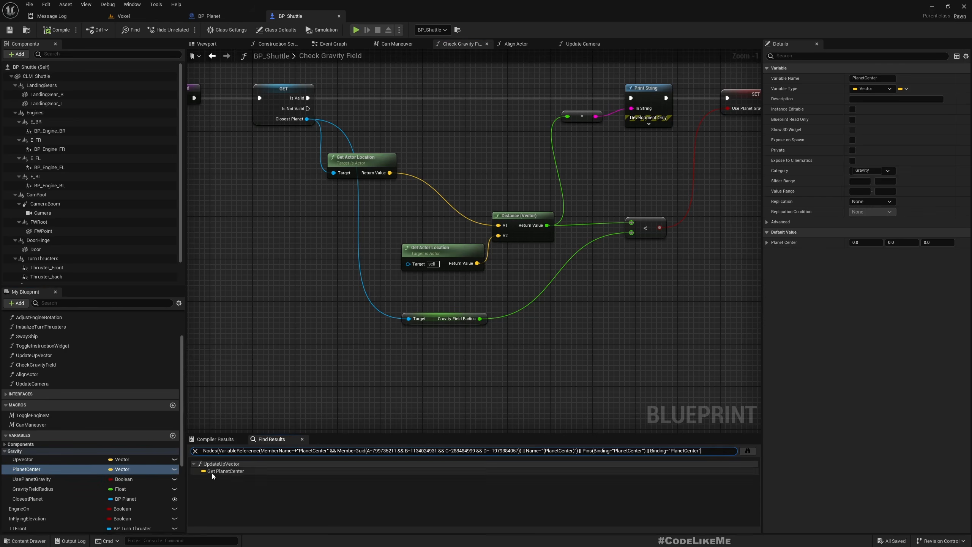
left_click(224, 471)
right_click_drag(464, 367, 461, 368)
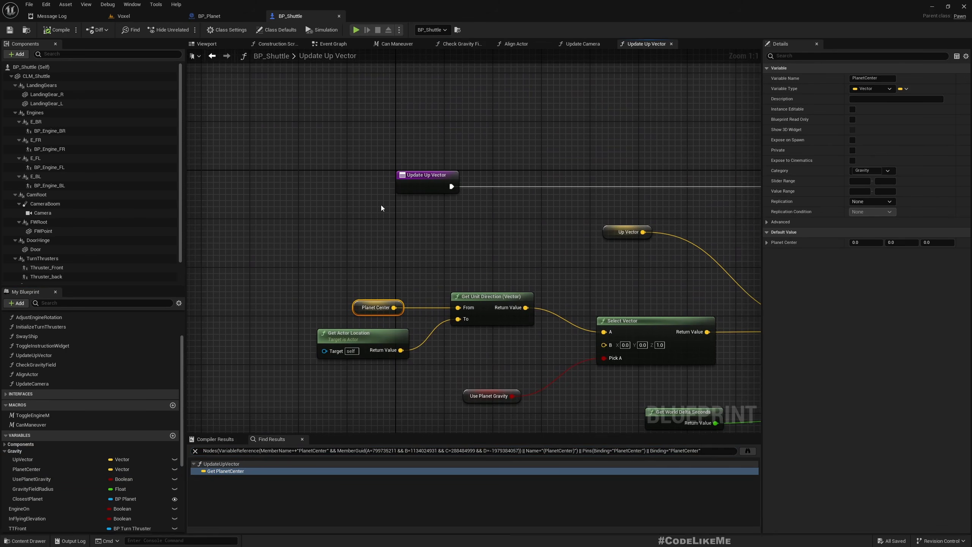
right_click_drag(538, 352, 474, 367)
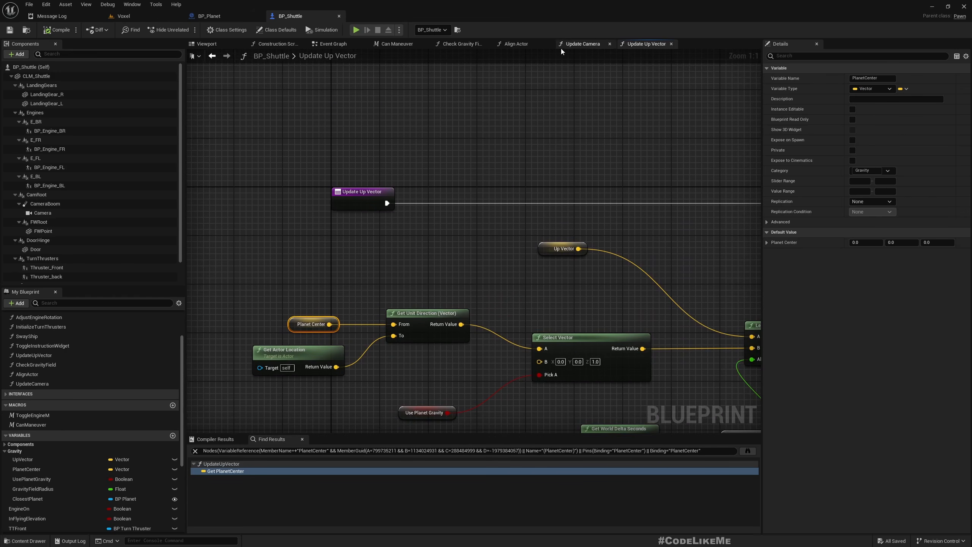
Check the Event Tick chain in the Event Graph and open Update Up Vector from its call there.
left_click(332, 43)
scroll(365, 230, "down", 3)
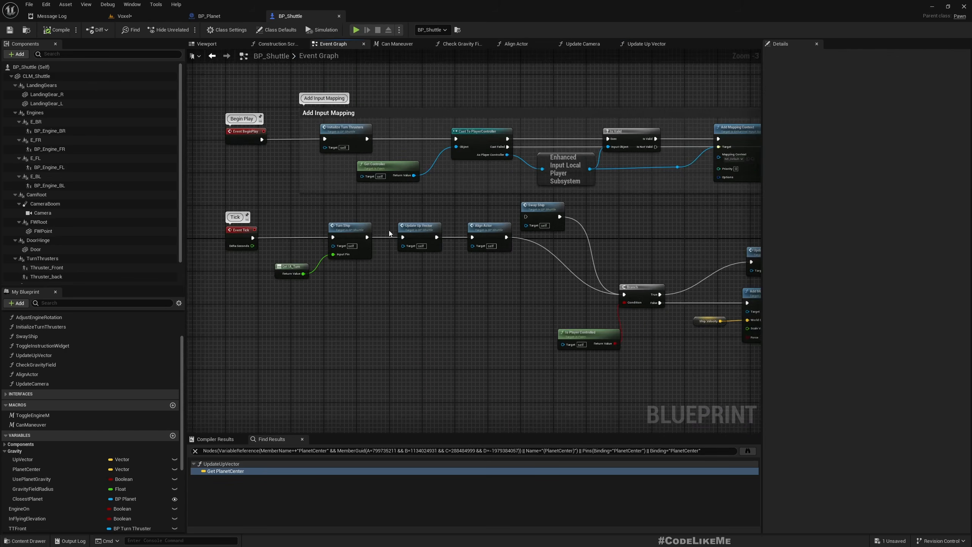
scroll(390, 233, "up", 3)
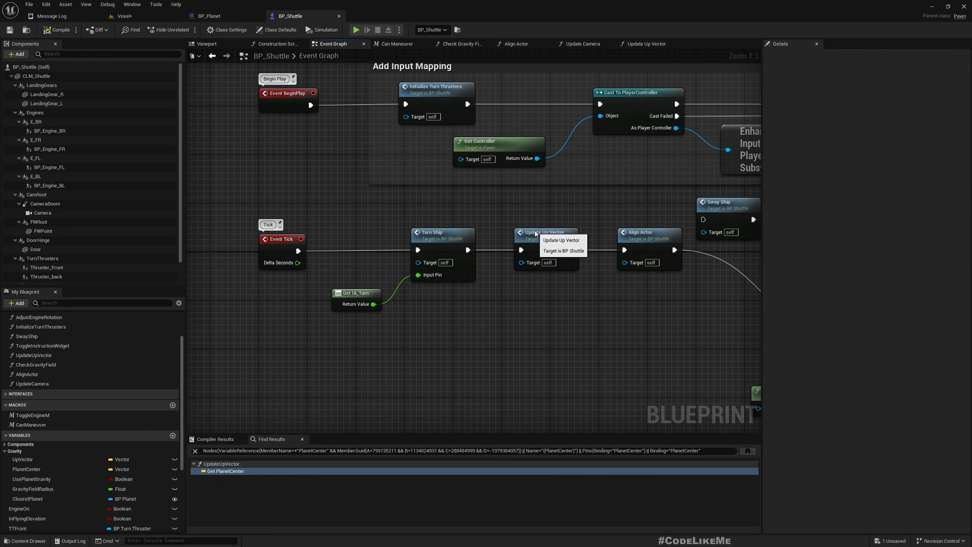
double_click(536, 233)
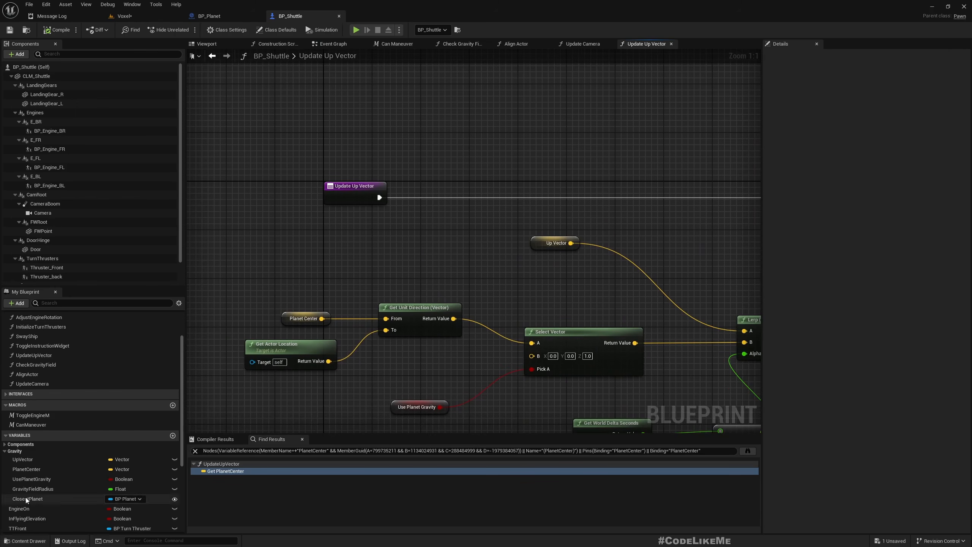
Add a ClosestPlanet getter beside the Update Up Vector entry and convert it to a validated get.
left_click_drag(27, 500, 414, 210)
left_click(444, 226)
right_click(450, 213)
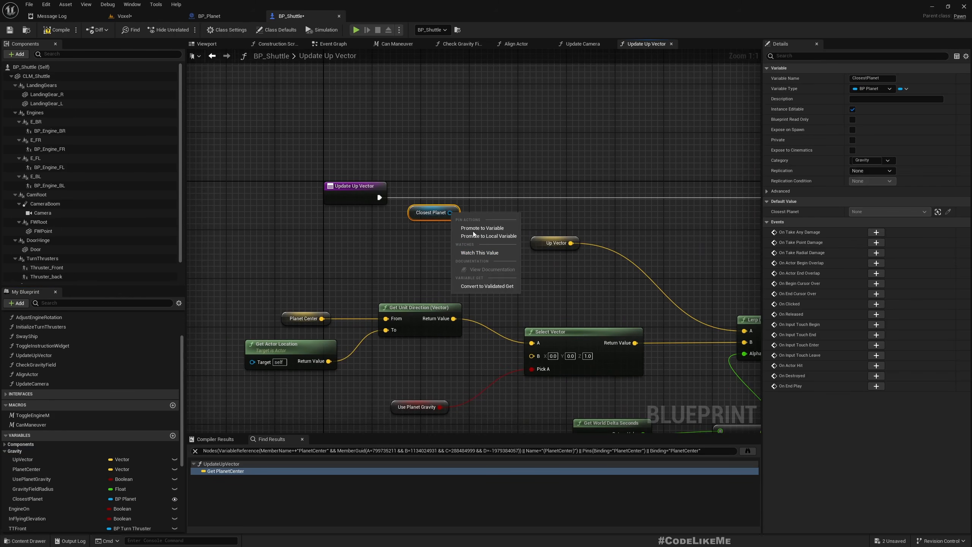
left_click(486, 286)
left_click_drag(440, 217, 454, 198)
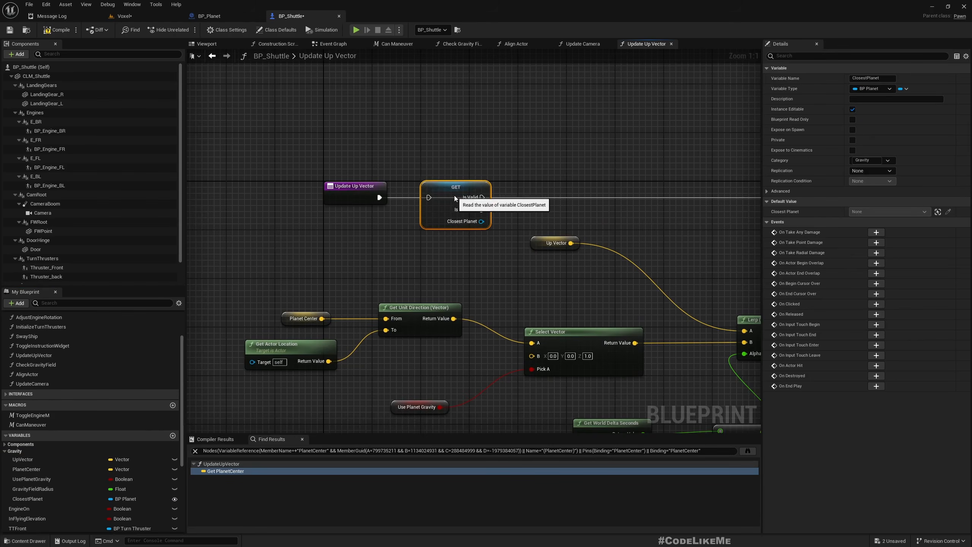
Wire the validated getter's Is Valid path into the execution line and shift it with the entry node away from the direction nodes.
scroll(435, 226, "down", 2)
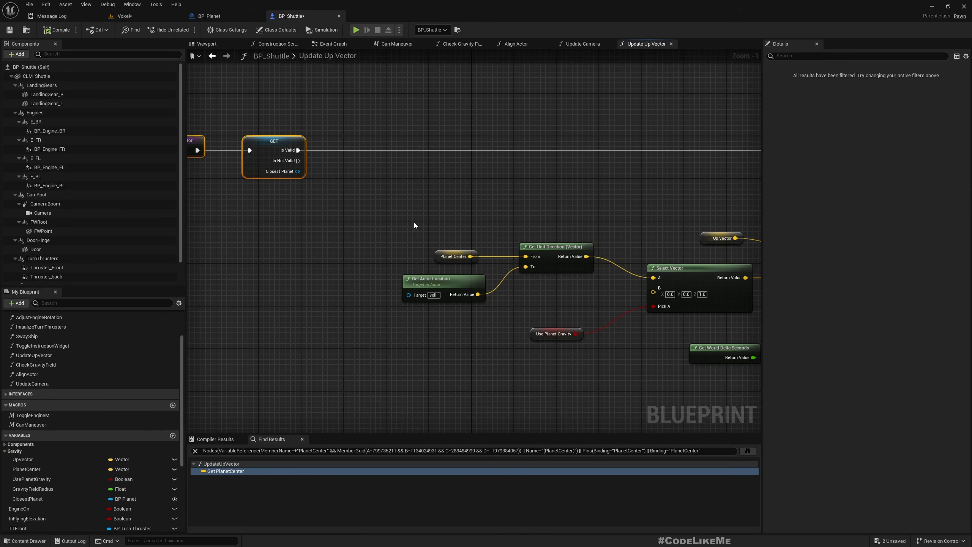
right_click_drag(450, 249, 423, 236)
right_click_drag(394, 192, 319, 195)
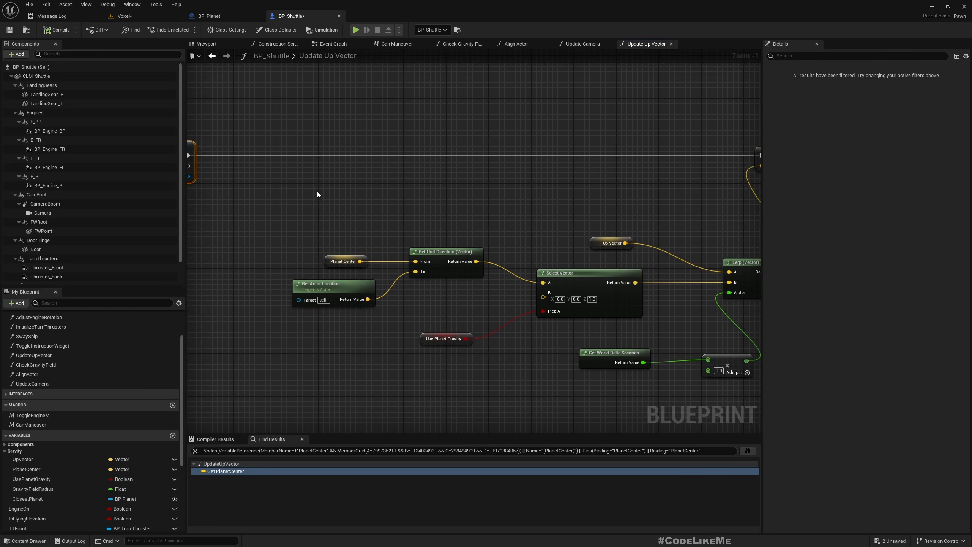
left_click_drag(271, 207, 551, 364)
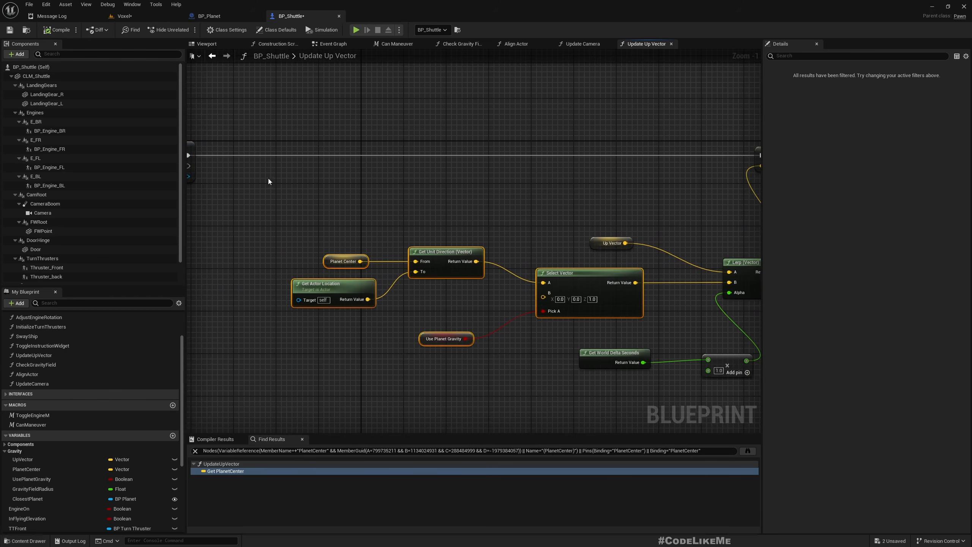
right_click_drag(268, 178, 492, 233)
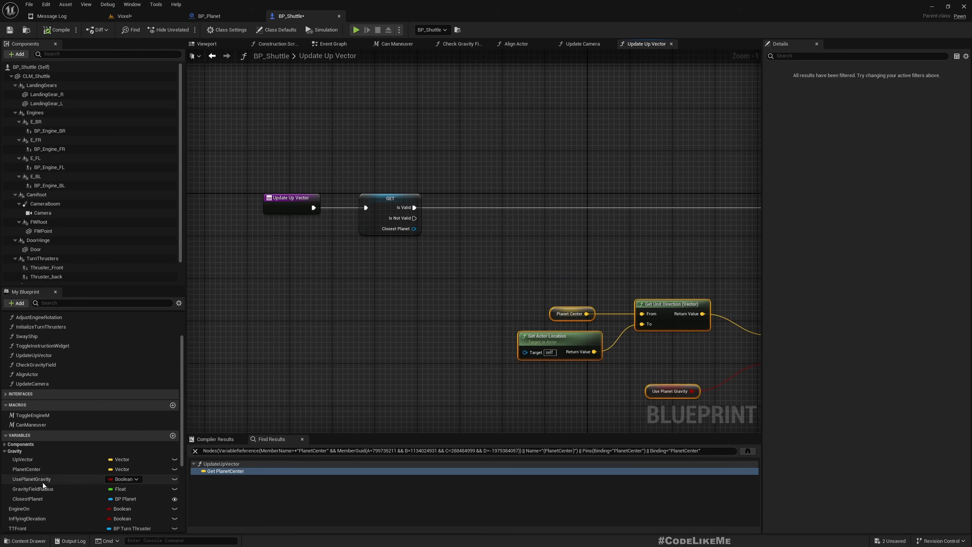
Add a Get Actor Location node that targets the validated Closest Planet reference in Update Up Vector.
left_click_drag(414, 229, 441, 248)
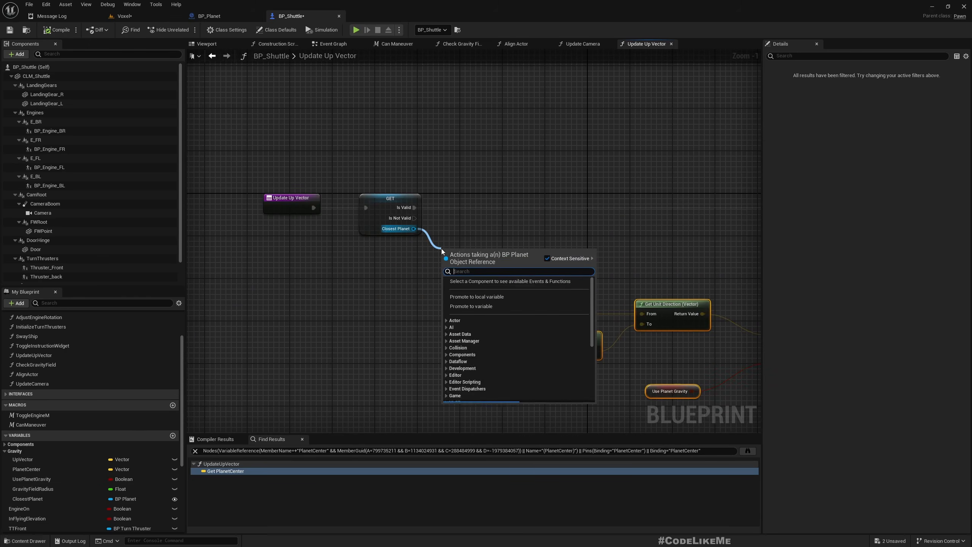
type("getactorlo")
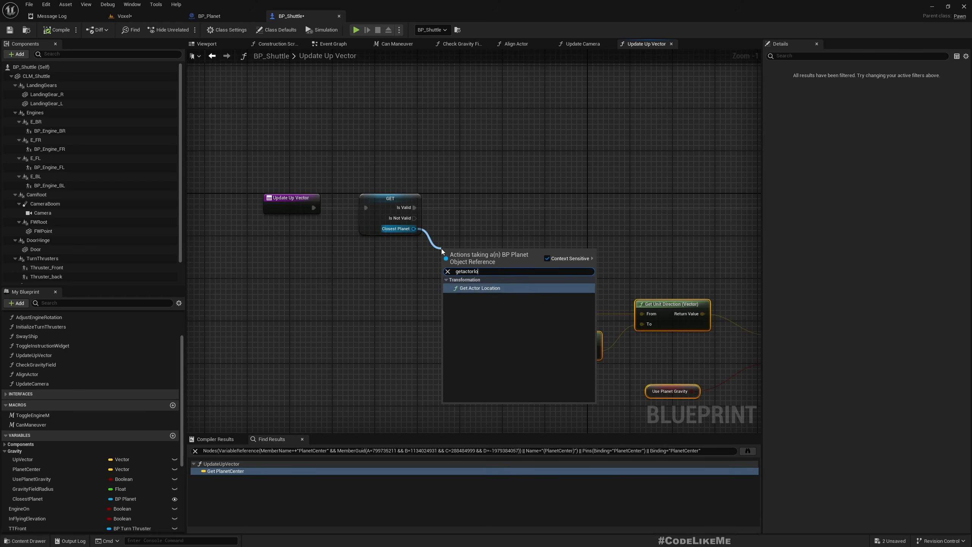
key("Return")
scroll(552, 311, "up", 1)
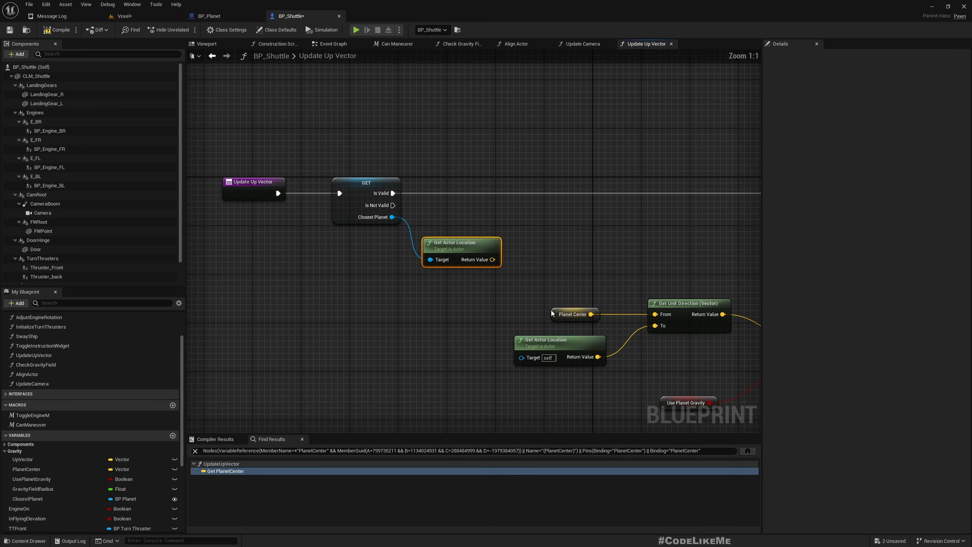
Promote the planet's Get Actor Location return value to a local variable named PlanetLocation.
right_click(487, 264)
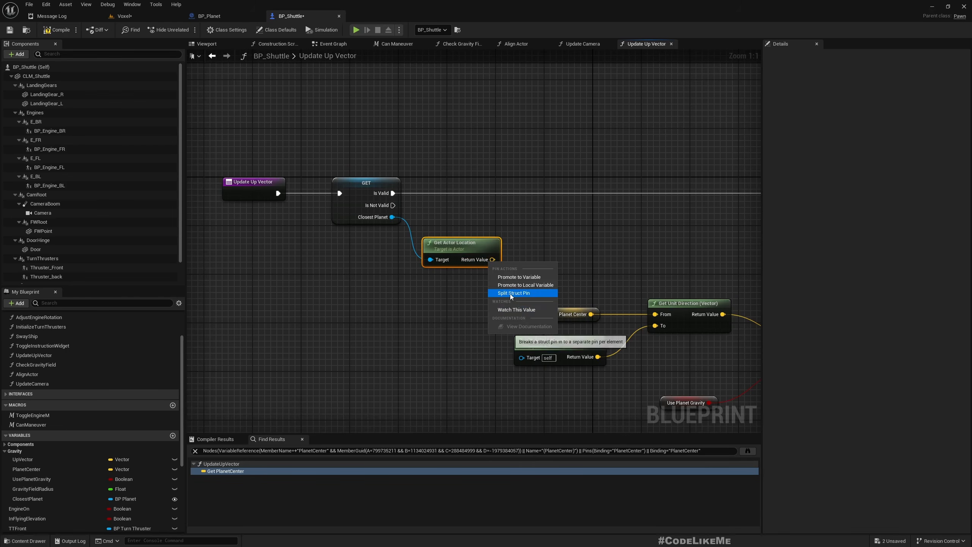
left_click(525, 285)
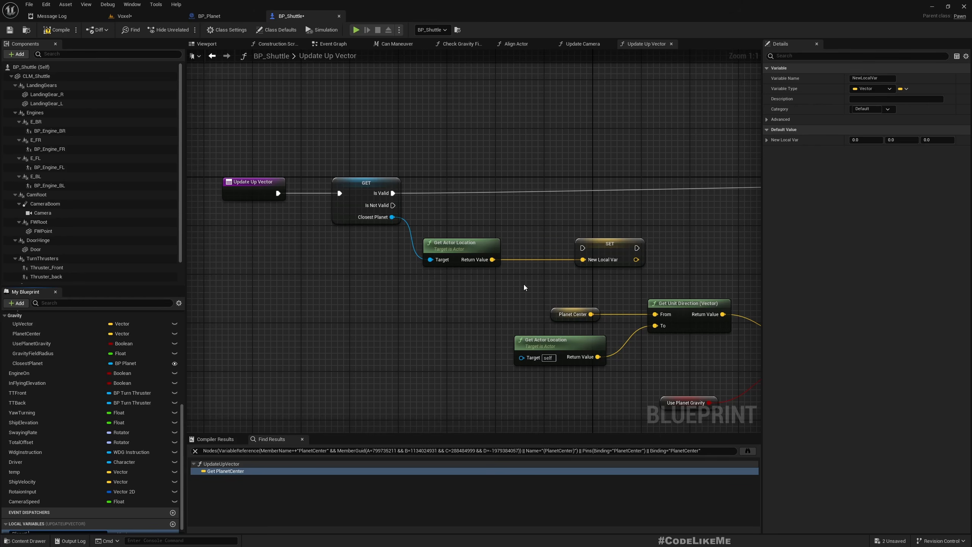
key("Return")
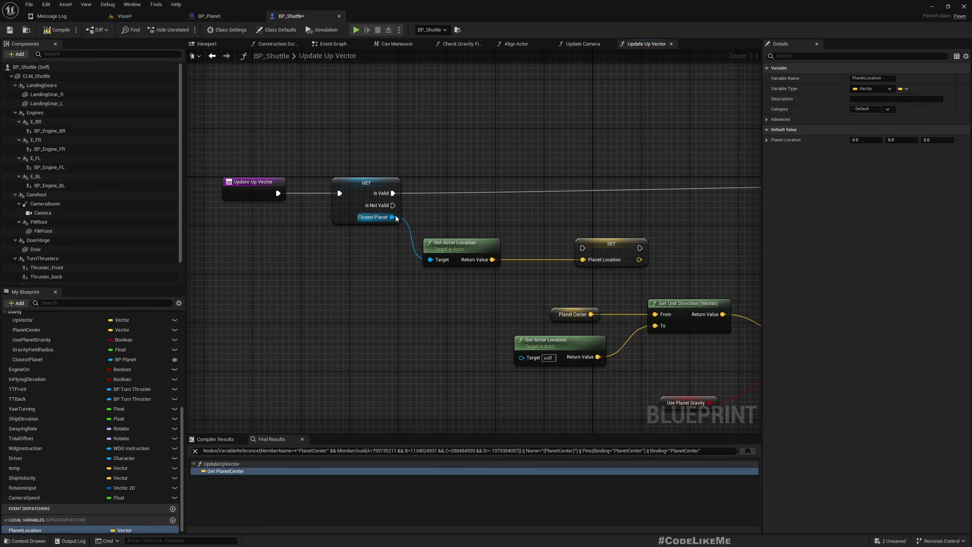
Insert the Set Planet Location node into the execution line between Is Valid and the Set Up Vector node.
right_click_drag(395, 219, 221, 234)
left_click_drag(449, 262, 421, 207)
right_click_drag(423, 210, 378, 236)
left_click_drag(282, 224, 445, 225)
right_click_drag(597, 289, 453, 286)
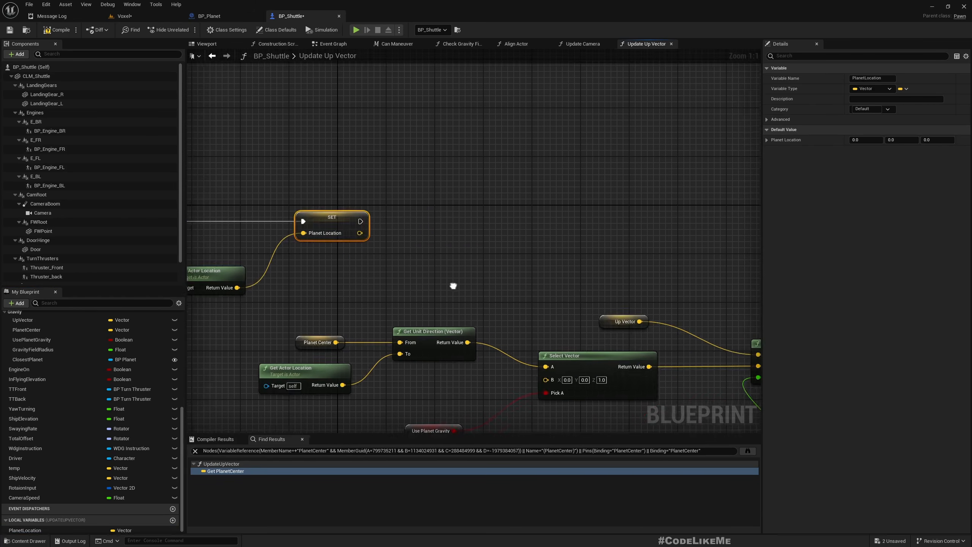
scroll(395, 263, "down", 2)
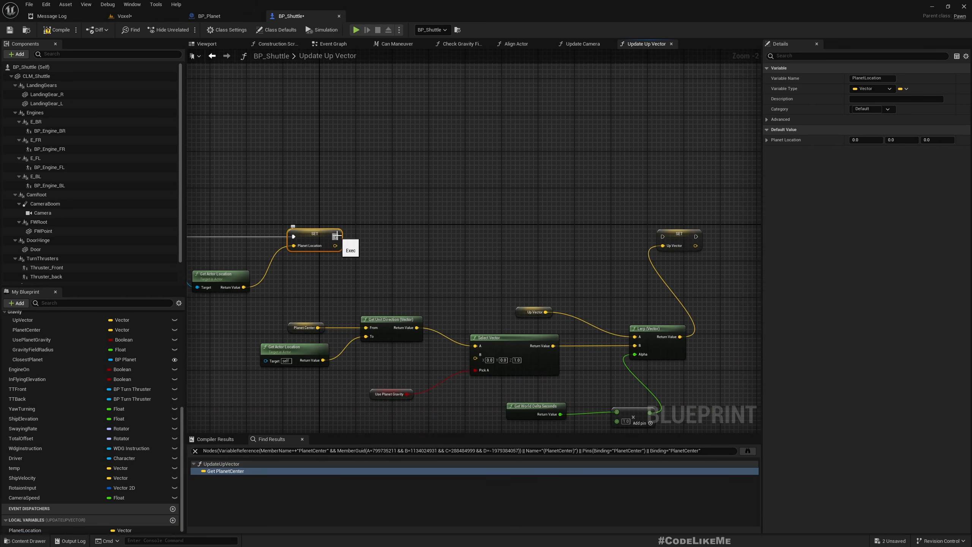
Add a reroute point after Set Planet Location and connect the getter's Is Not Valid output to it.
right_click_drag(249, 263, 429, 273)
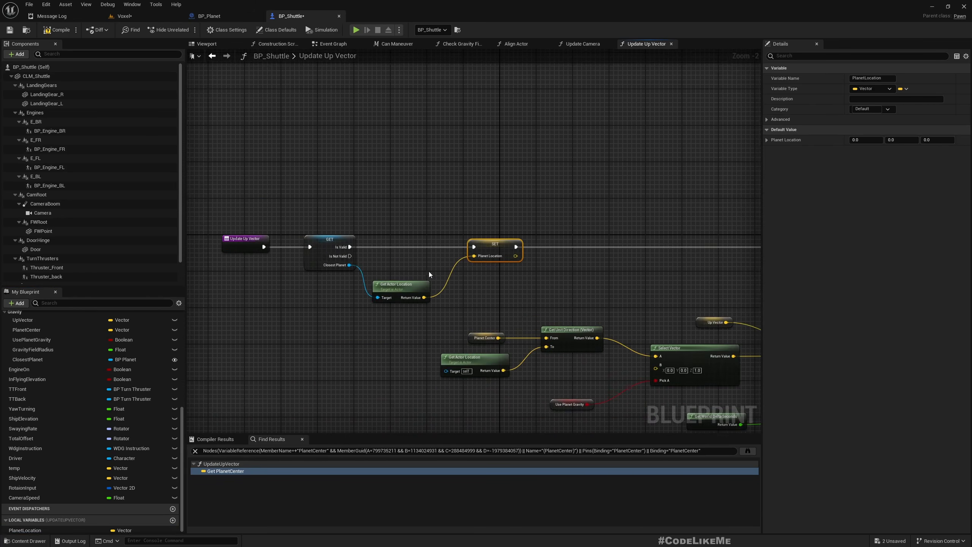
double_click(576, 246)
left_click_drag(573, 243, 350, 255)
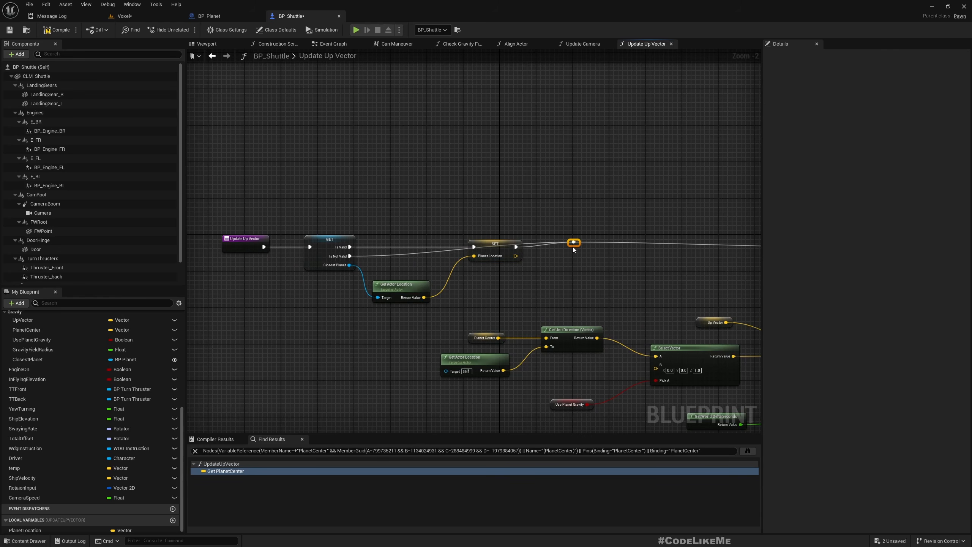
left_click_drag(572, 246, 573, 255)
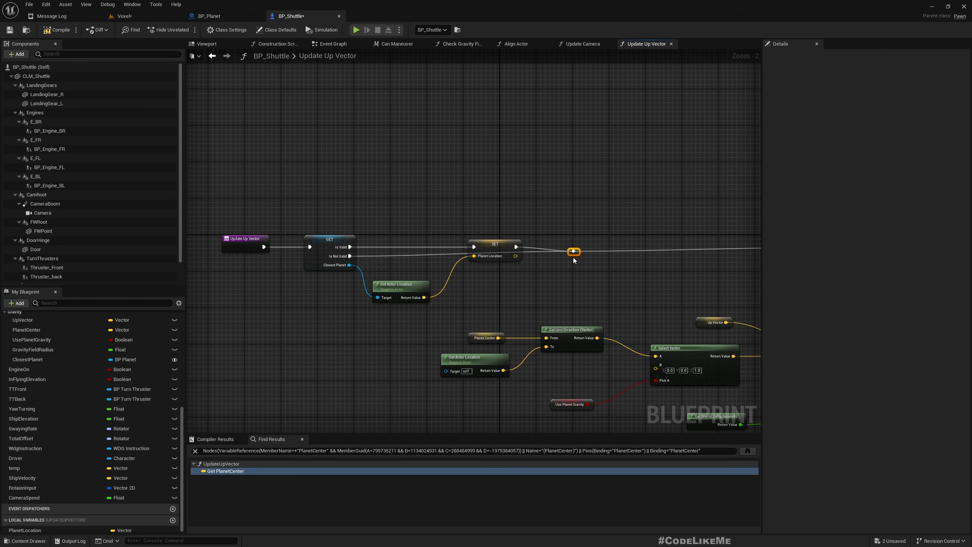
Replace the Planet Center getter with a PlanetLocation getter feeding From of Get Unit Direction.
scroll(492, 278, "up", 1)
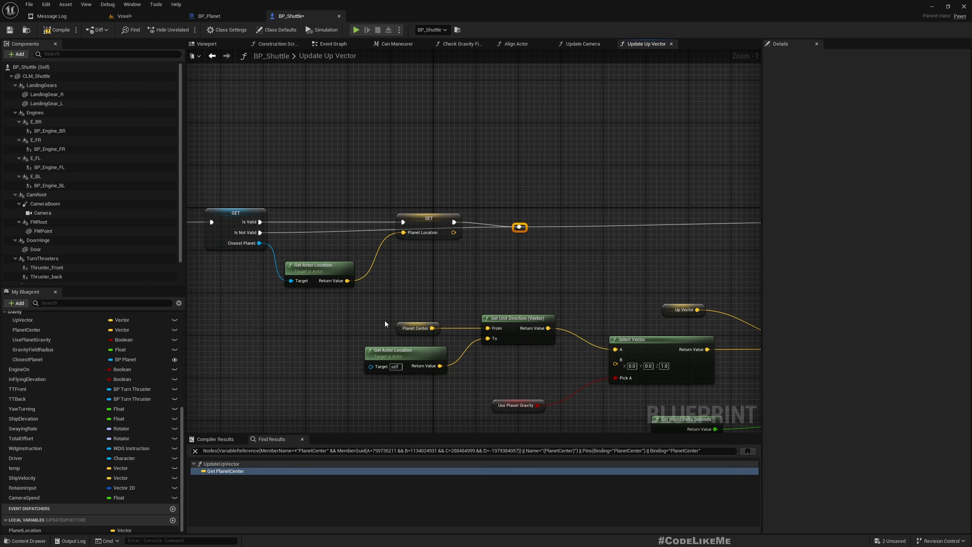
key("Delete")
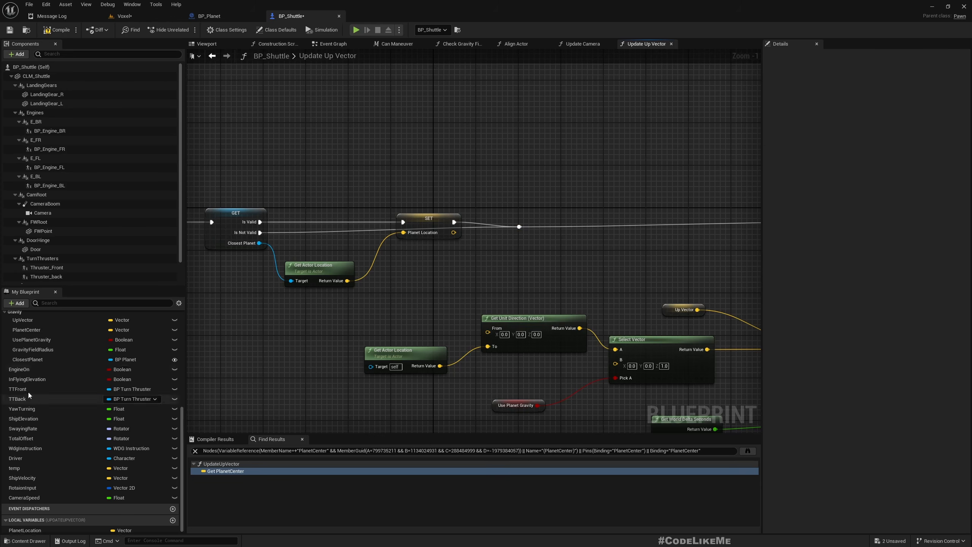
left_click_drag(19, 530, 494, 330)
left_click_drag(495, 340, 386, 329)
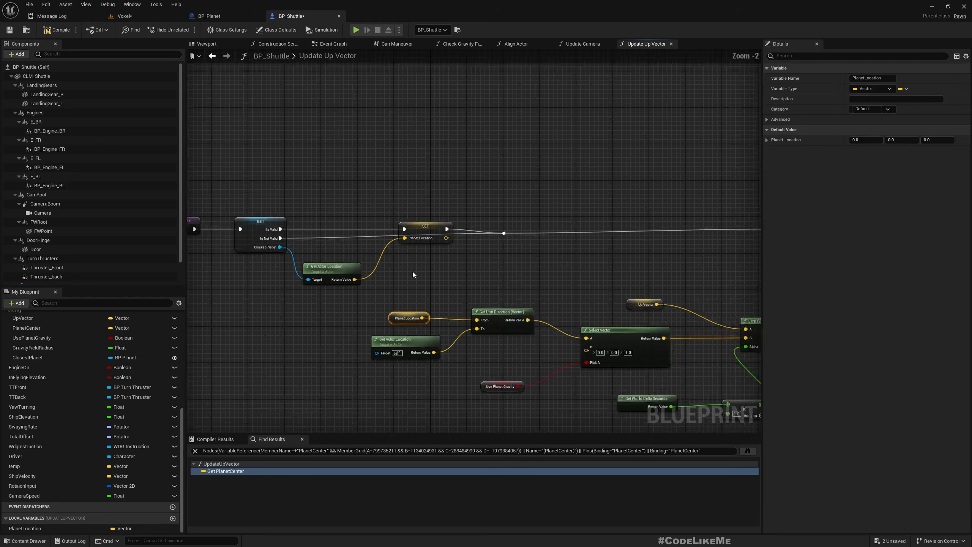
Add a reroute point on the Is Not Valid wire below Set Planet Location and straighten the execution line to Set Up Vector.
scroll(413, 272, "down", 3)
scroll(435, 270, "up", 2)
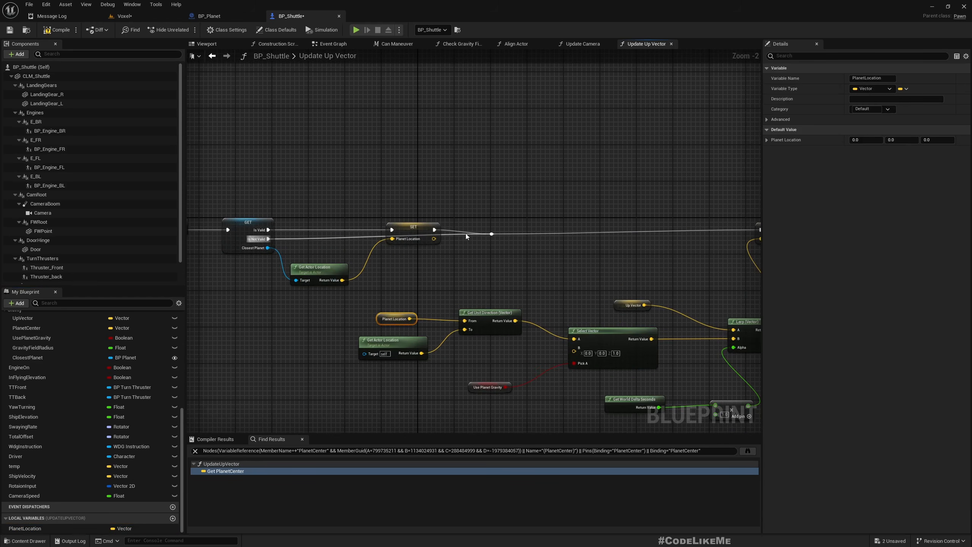
scroll(432, 241, "down", 1)
double_click(379, 235)
left_click_drag(380, 235, 409, 264)
scroll(478, 252, "down", 2)
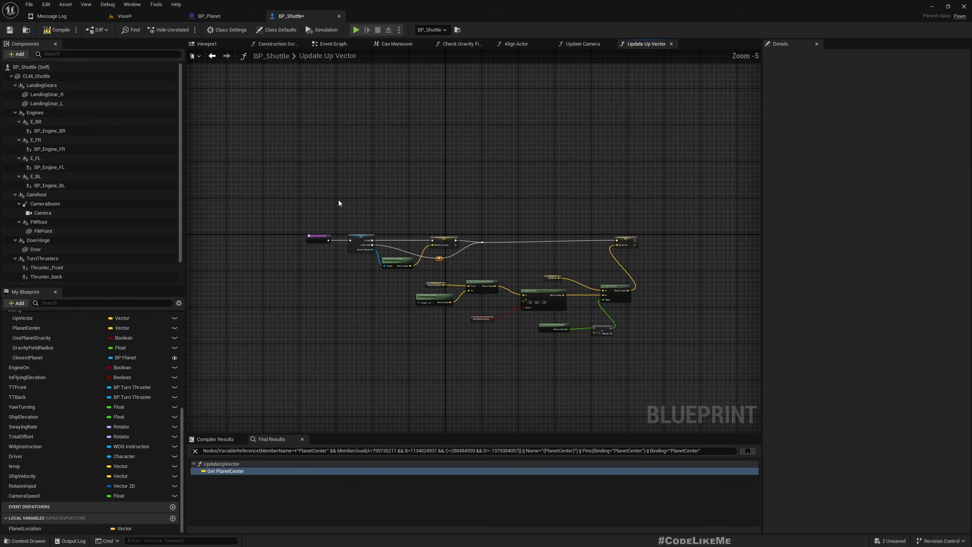
left_click_drag(590, 236, 631, 241)
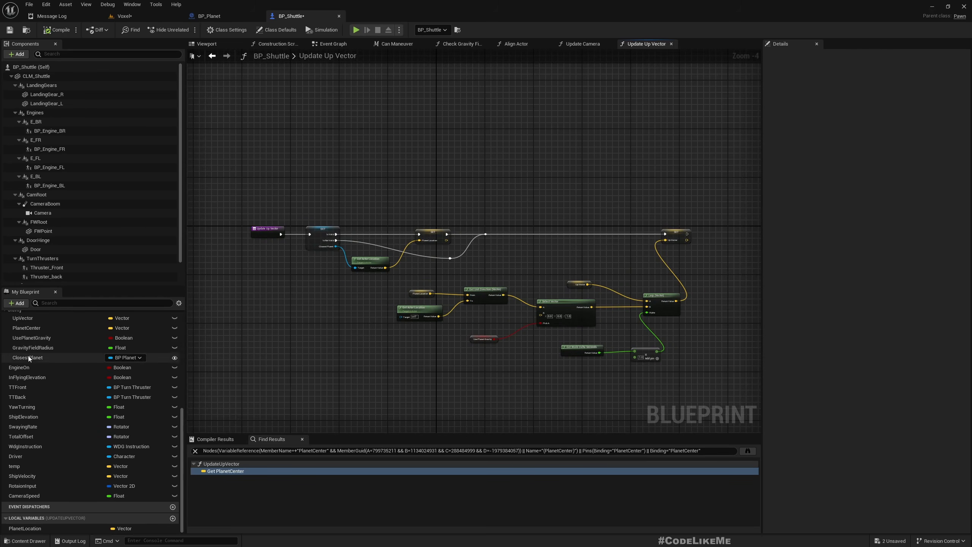
Search BP_Shuttle for remaining references to the PlanetCenter variable.
right_click(27, 328)
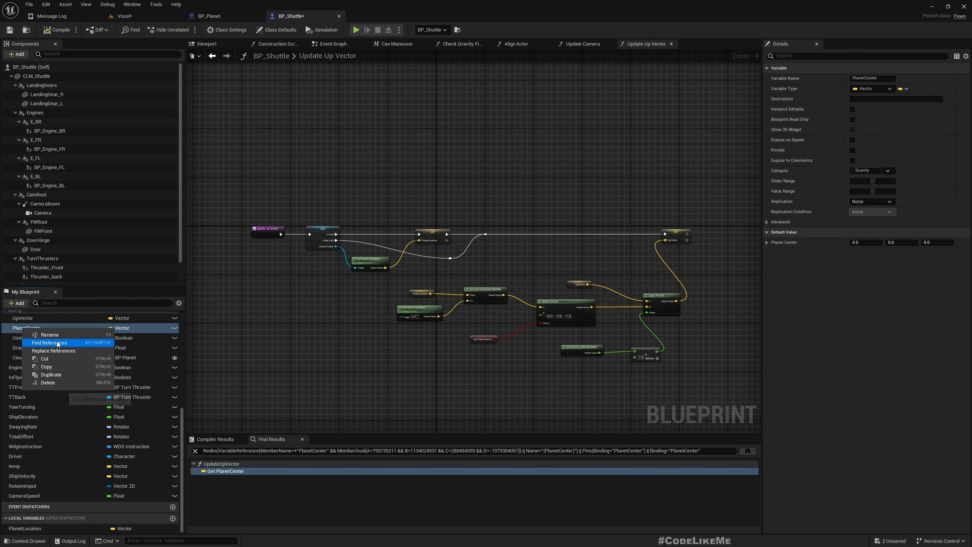
left_click(70, 348)
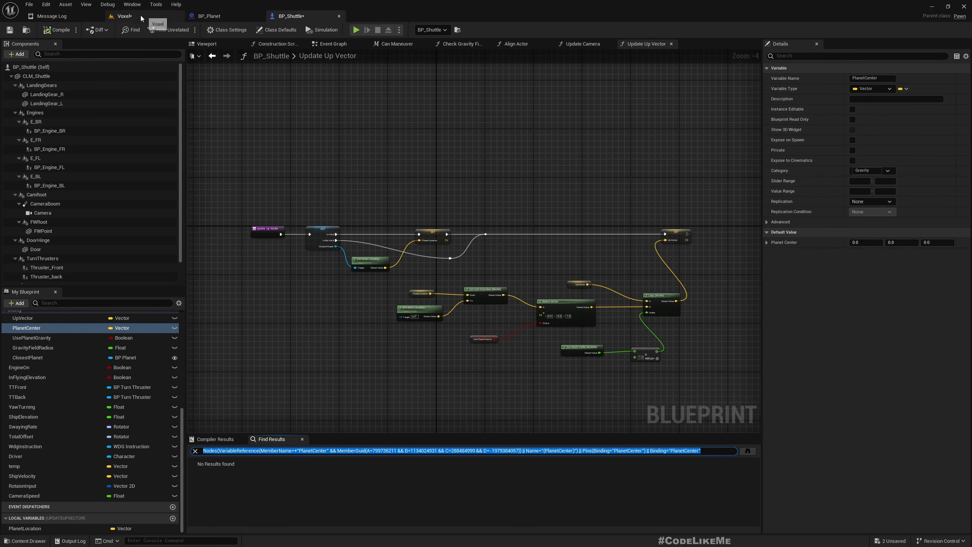
In the Voxel level, assign BP_Planet as the Closest Planet of BP_Shuttle.
left_click(124, 15)
left_click(761, 95)
left_click(845, 427)
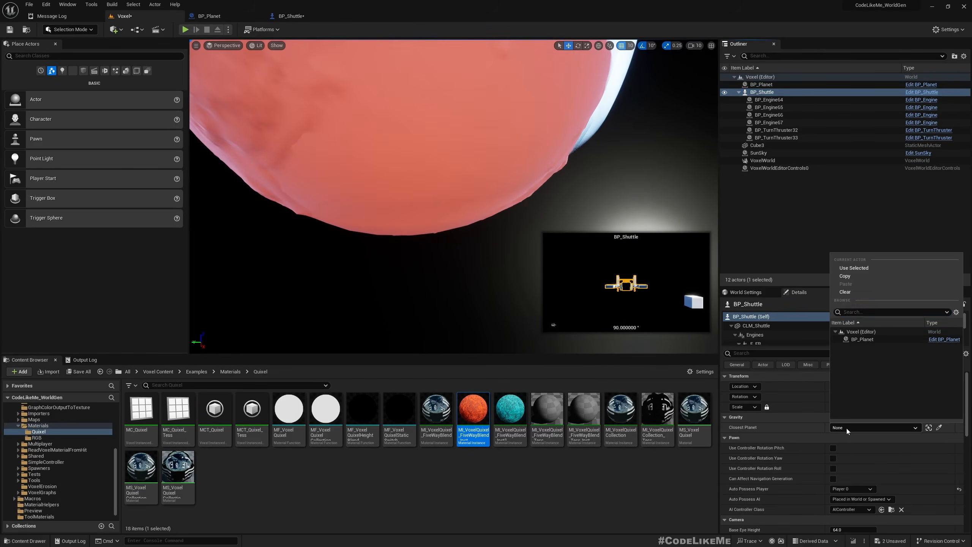
left_click(865, 339)
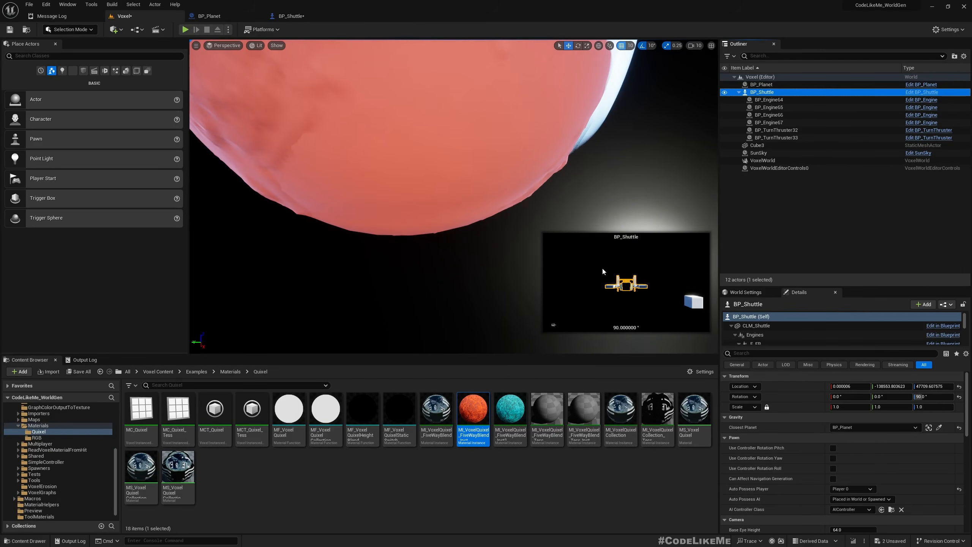
Play the level briefly to test the shuttle beside the planet, and end the session.
right_click_drag(508, 237, 440, 245)
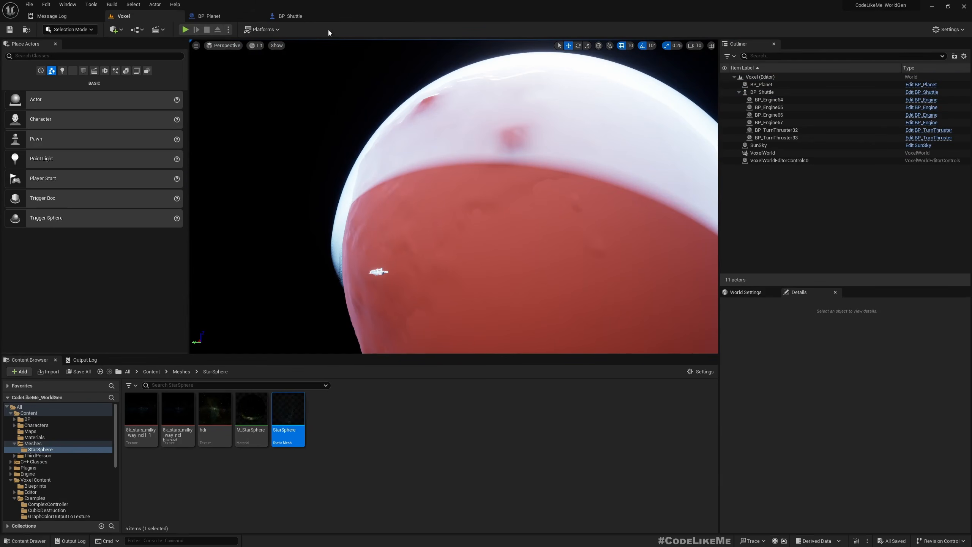
left_click(369, 279)
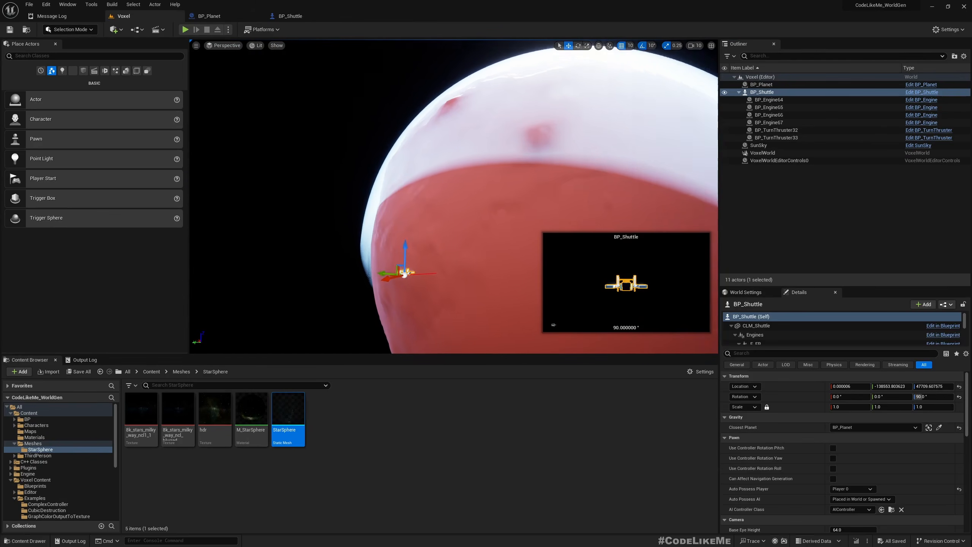
left_click(276, 103)
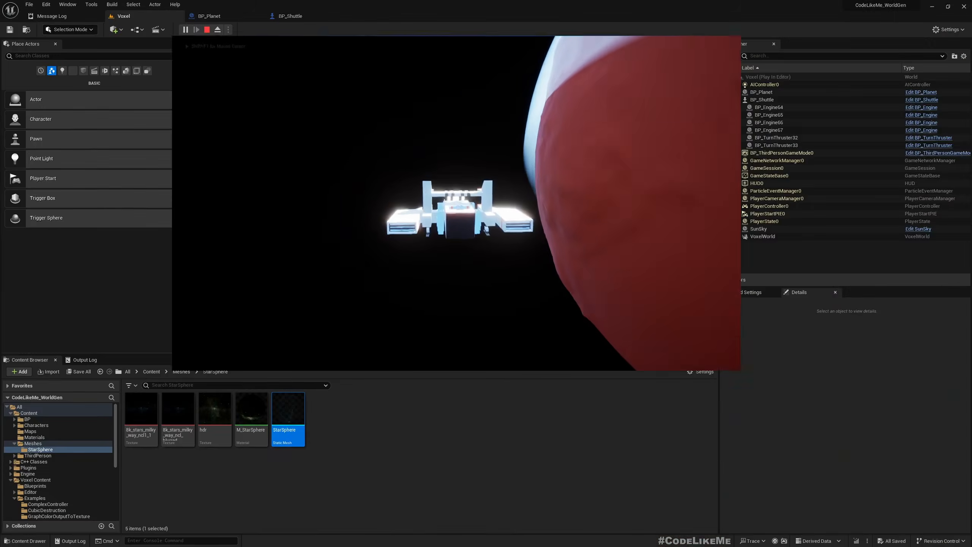
key("Escape")
Place the StarSphere mesh in the level at location 0, 0, 0 and set its scale to 200000 on all axes.
left_click(421, 412)
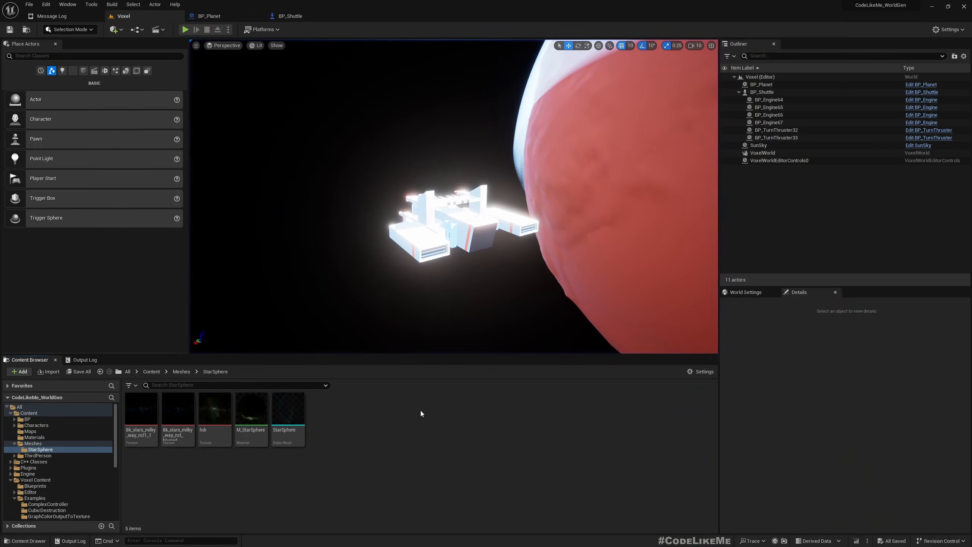
left_click(30, 455)
left_click(34, 449)
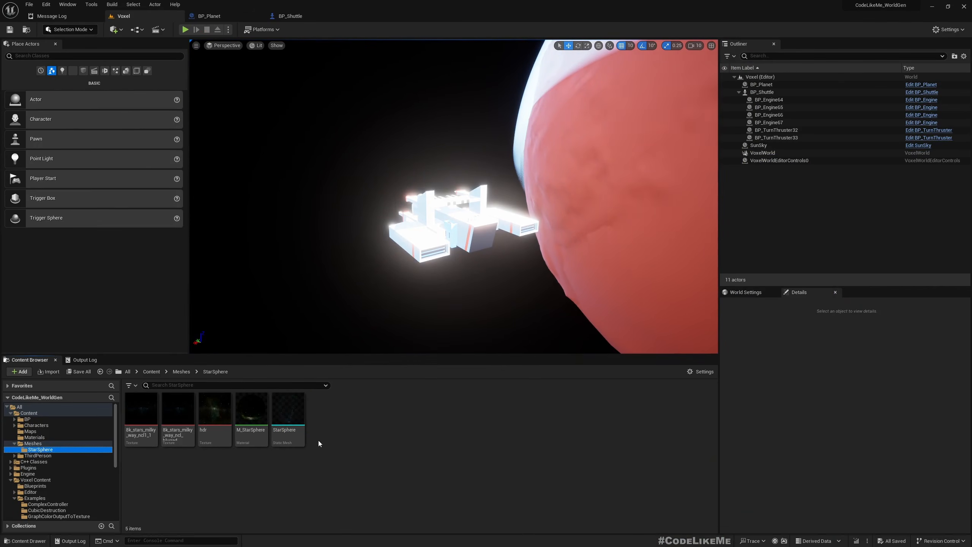
left_click_drag(288, 415, 502, 290)
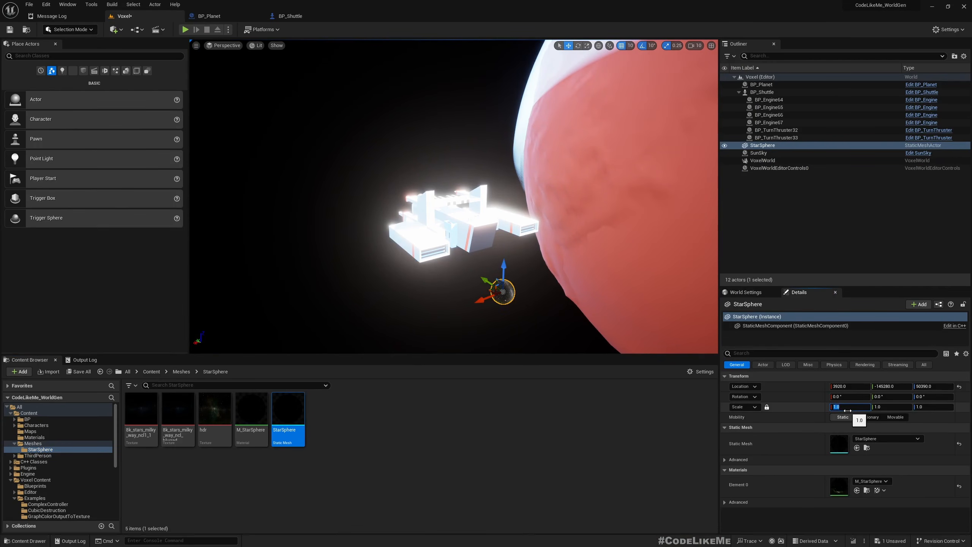
key("Return")
right_click_drag(454, 196, 398, 238)
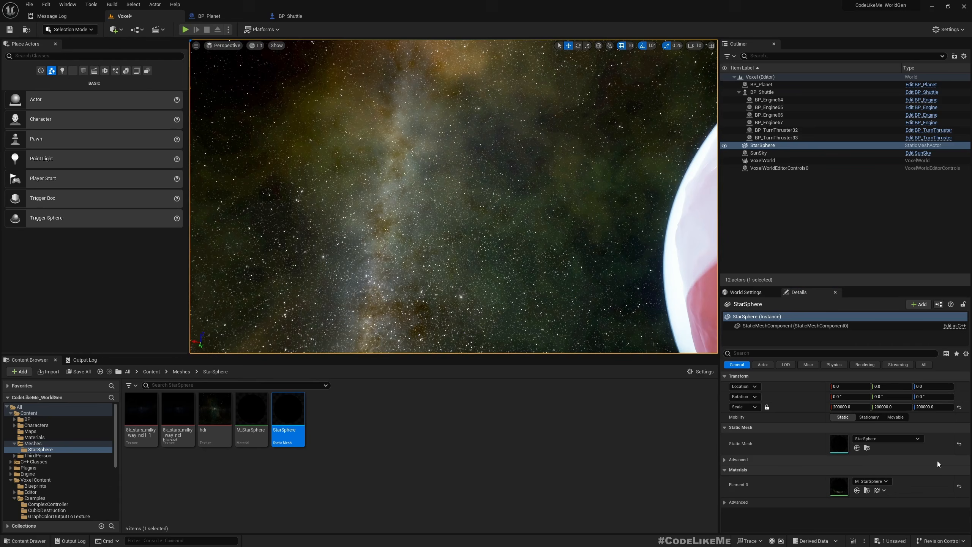
Search the placeable actors for "post" and add a Post Process Volume to the level.
left_click(111, 55)
type("post")
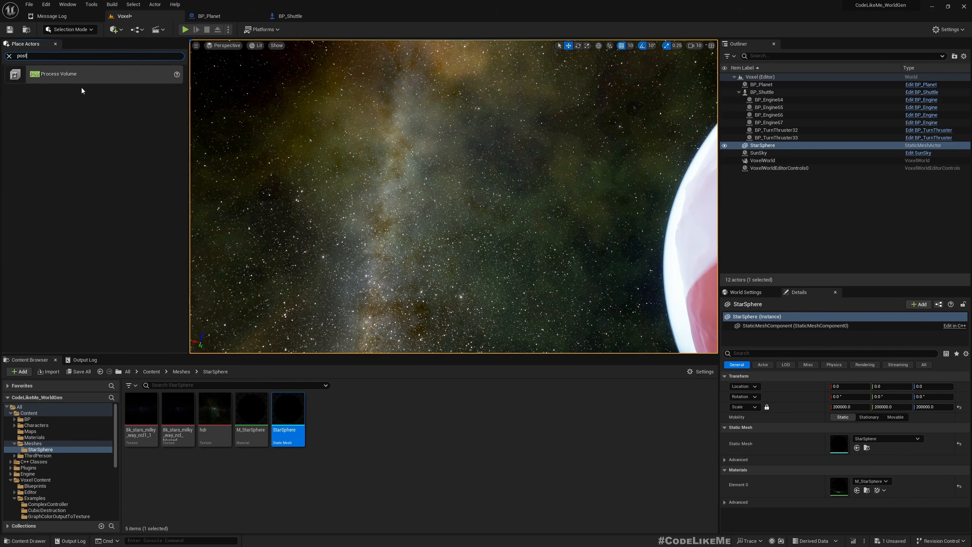
left_click_drag(441, 228, 442, 228)
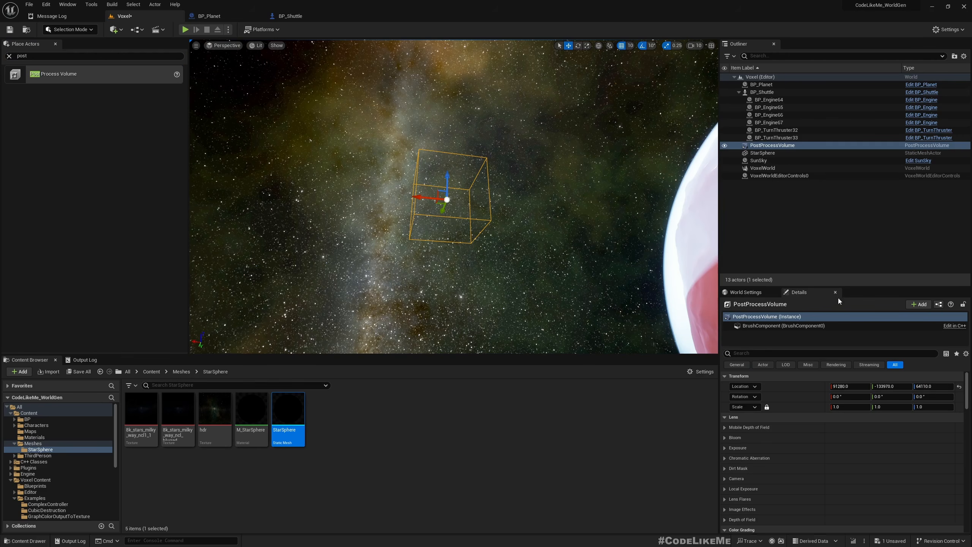
Expand the Post Process Volume's Exposure settings and enable Infinite Extent (Unbound).
left_click(725, 449)
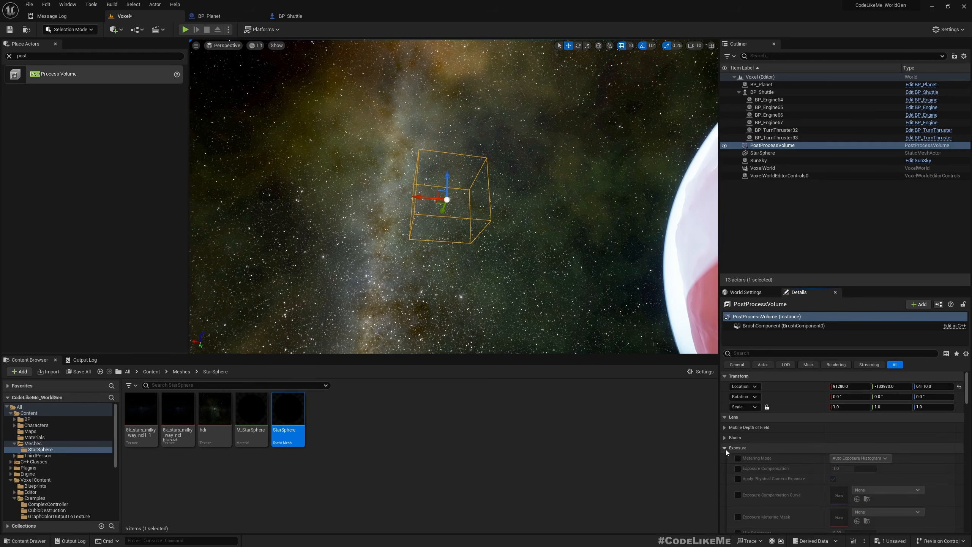
scroll(726, 451, "down", 5)
mouse_move(969, 415)
left_mouse_down()
mouse_move(969, 503)
mouse_move(966, 433)
left_mouse_up()
mouse_move(453, 196)
right_mouse_down()
mouse_move(528, 268)
mouse_move(467, 202)
right_mouse_up()
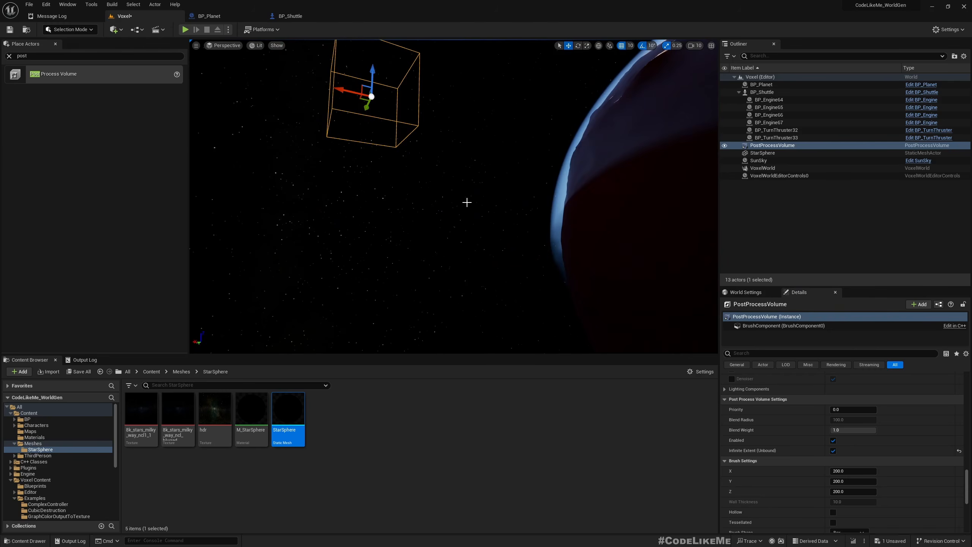
Preview the starry scene full screen from the shuttle's cockpit and return to the normal editor view.
key("F11")
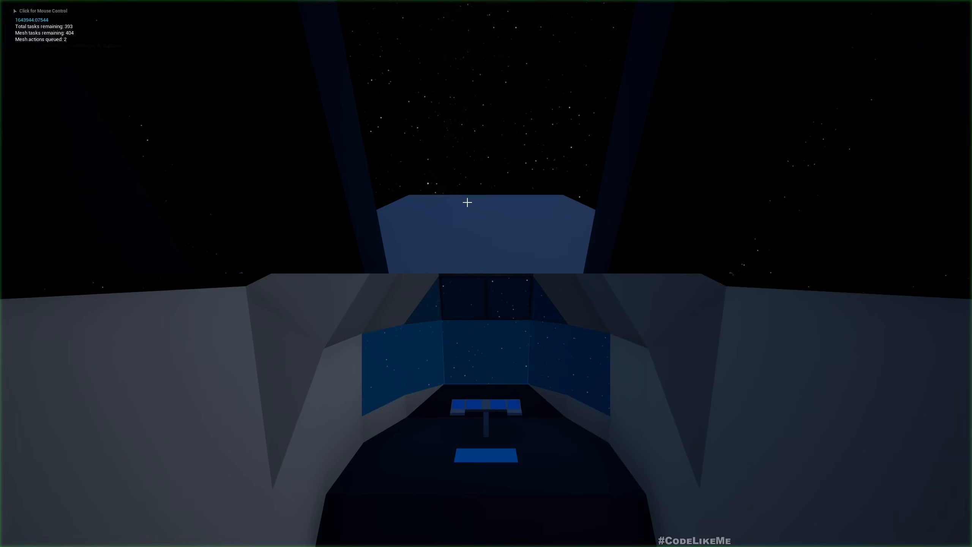
right_click_drag(467, 202, 410, 190)
key("F11")
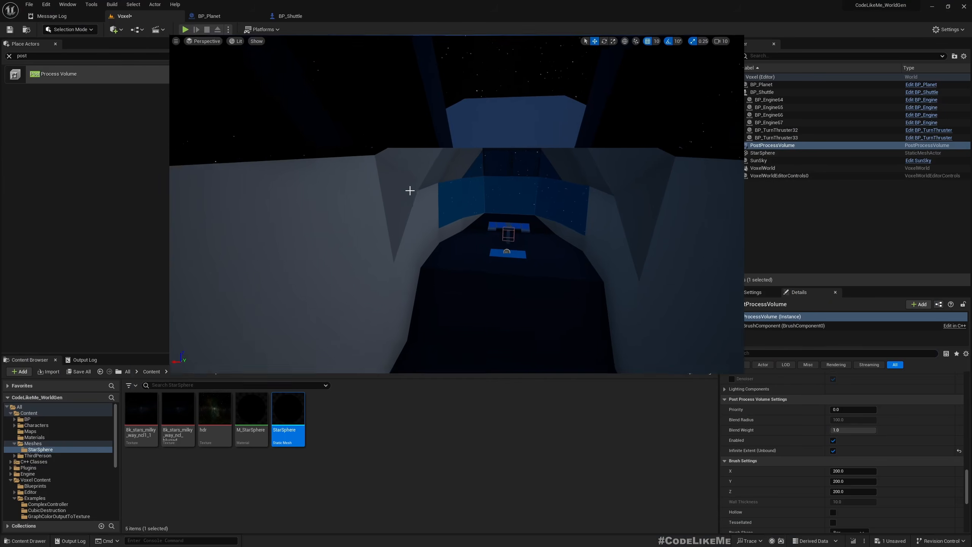
Set the StarSphere actor's collision preset to NoCollision.
left_click(762, 153)
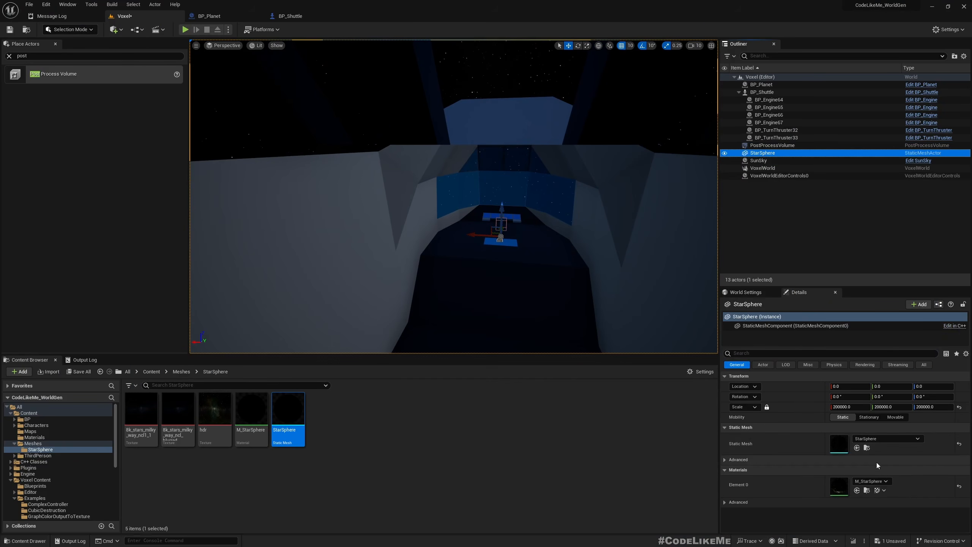
left_click(834, 364)
scroll(839, 456, "down", 3)
scroll(839, 456, "down", 1)
left_click(854, 486)
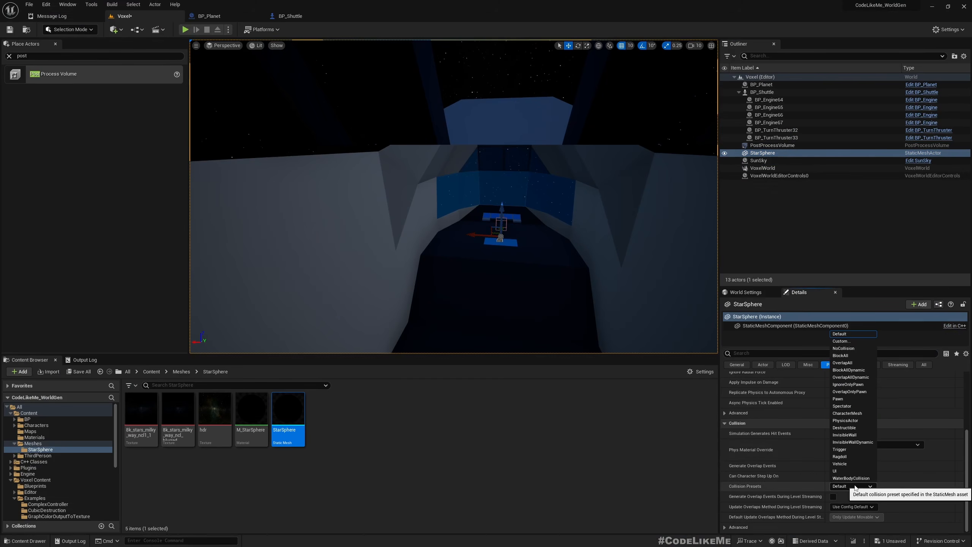
left_click(844, 350)
Find the StarSphere actor's shadow settings and disable Cast Shadow.
scroll(880, 463, "up", 5)
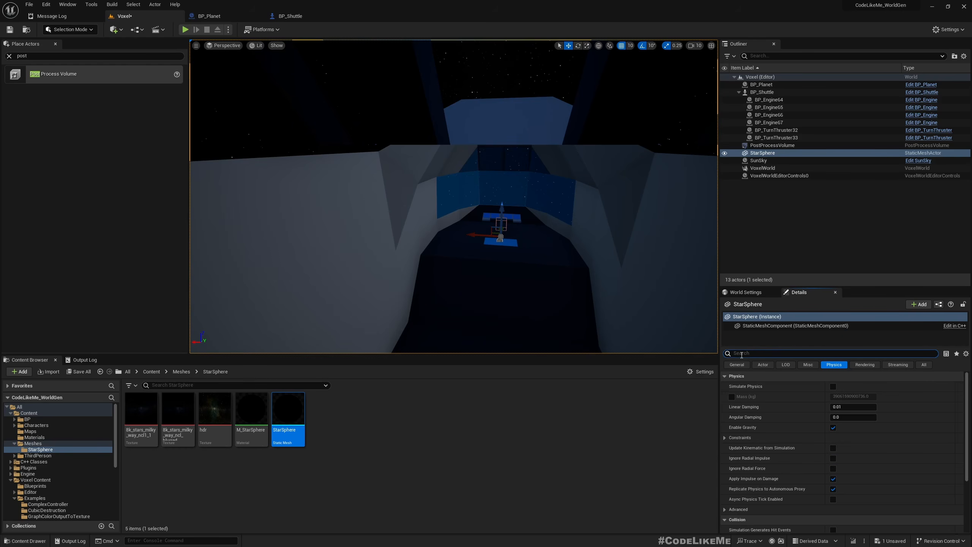
type("d")
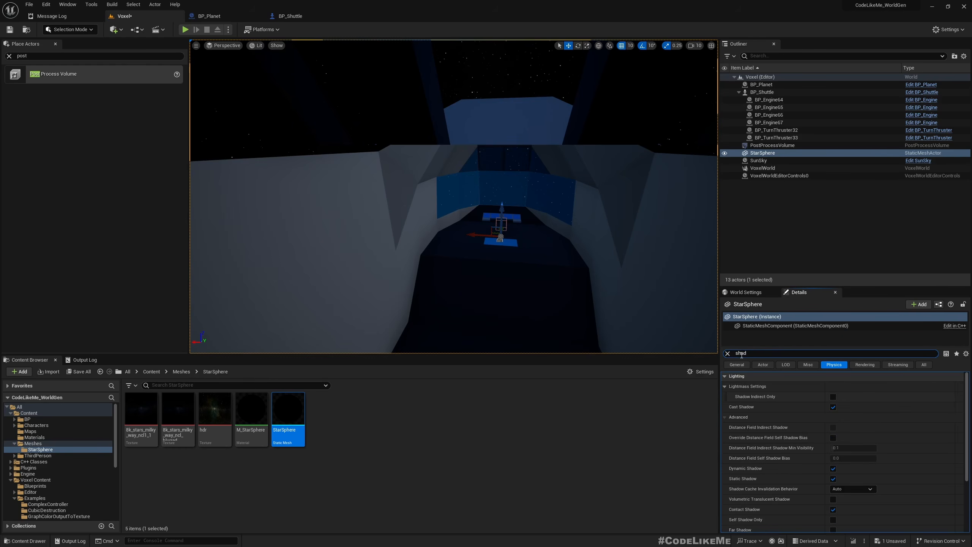
left_click(833, 406)
right_click_drag(445, 218, 457, 151)
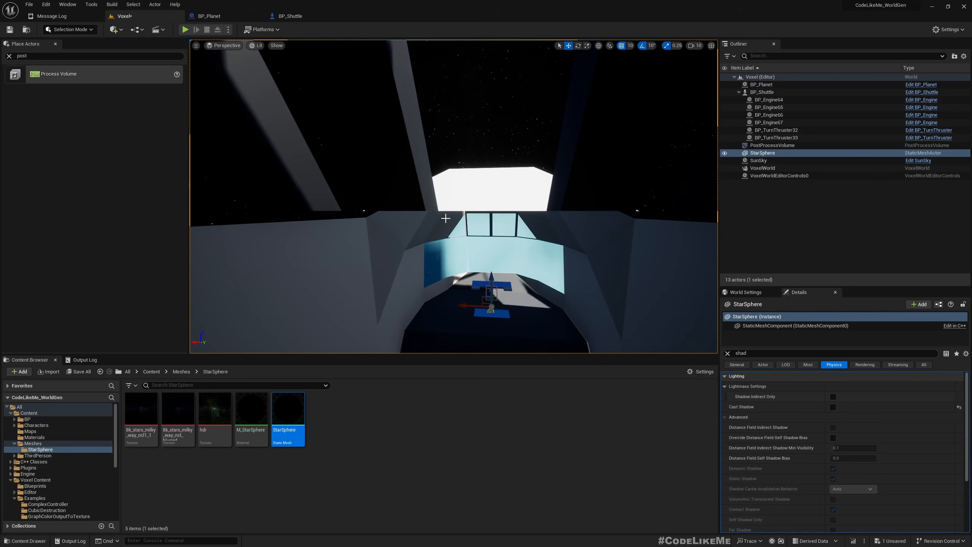
Play-test the level full screen with the star background, and return to the normal editor view.
key("F11")
key("alt+p")
left_click(445, 218)
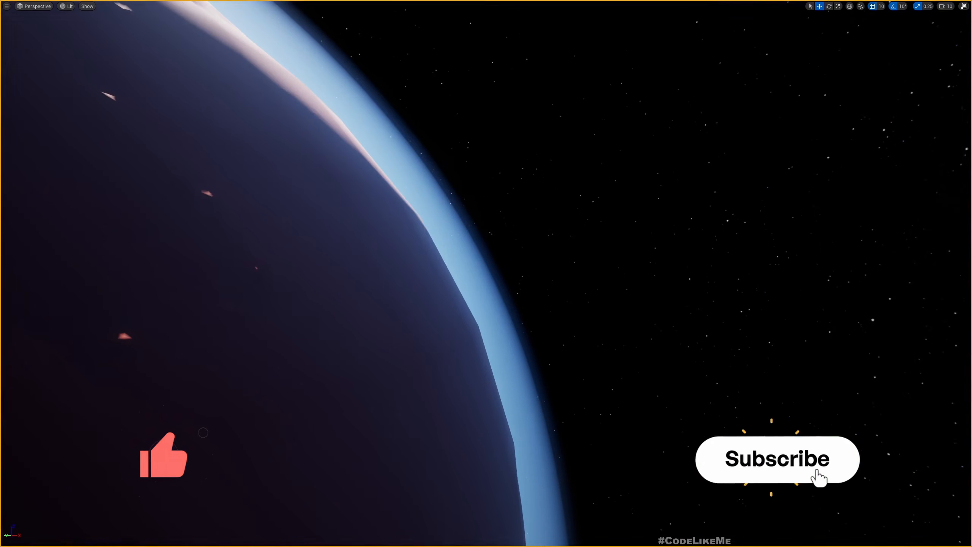
key("F11")
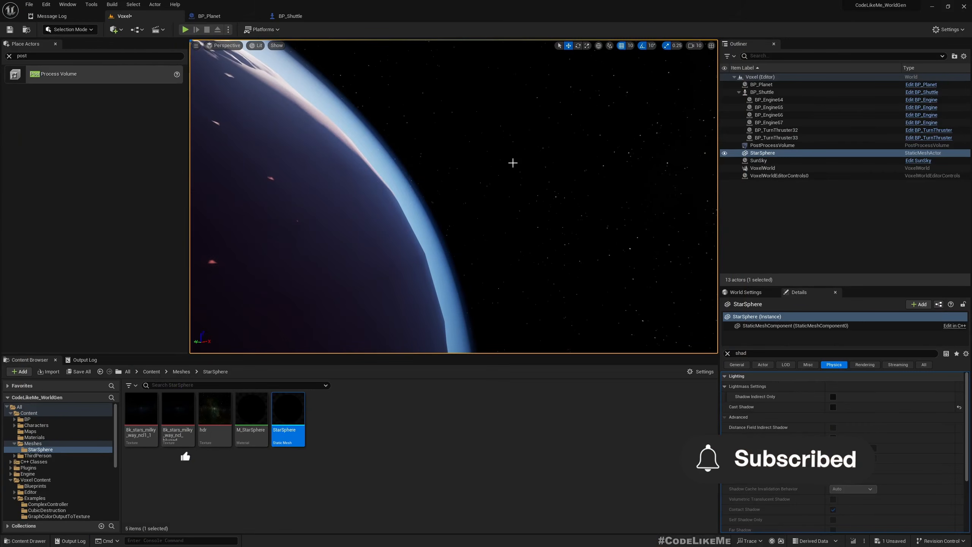
Locate the level's default pawn class through World Settings and open the BP_JetpackCharacter blueprint.
left_click(749, 293)
left_click(906, 357)
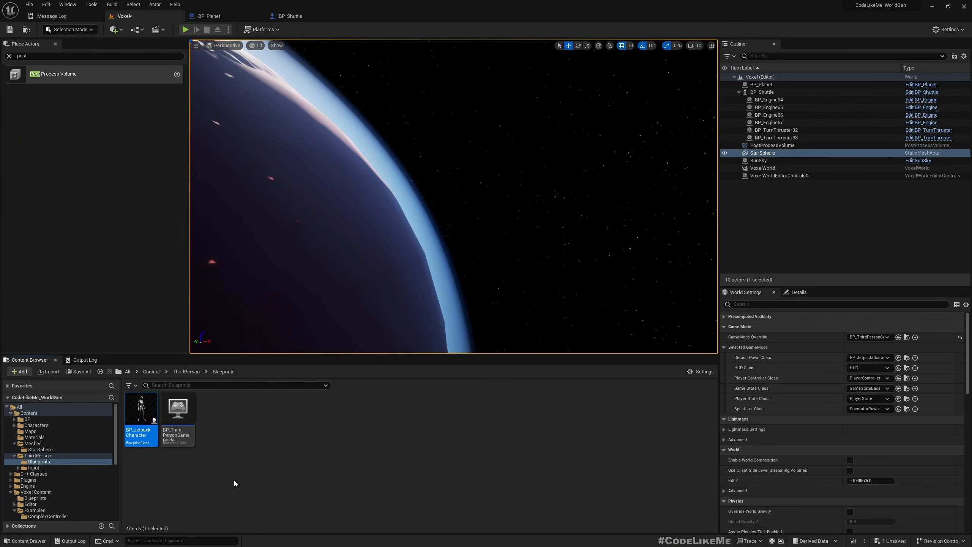
double_click(144, 406)
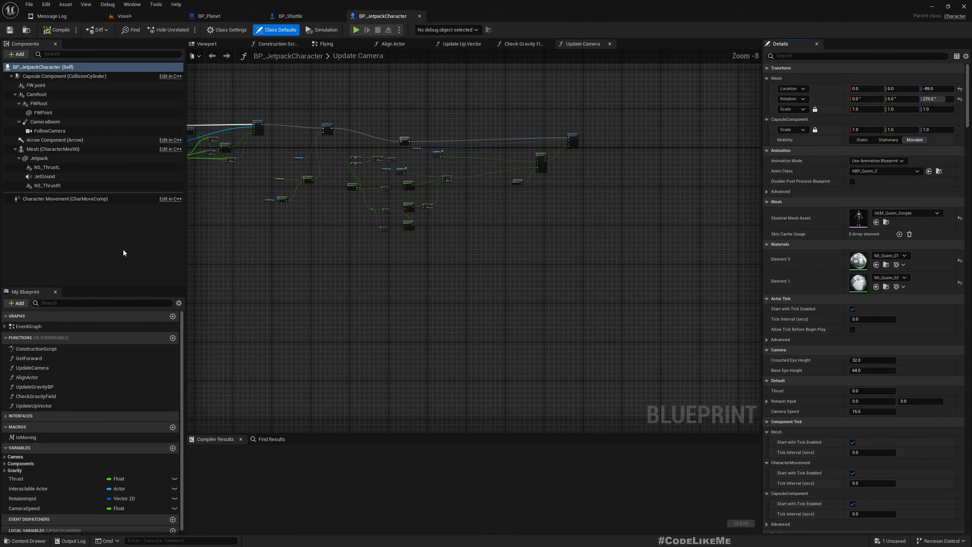
Find the references to UsePlanetGravity in BP_JetpackCharacter and go to its Set node in CheckGravityField.
scroll(78, 462, "down", 1)
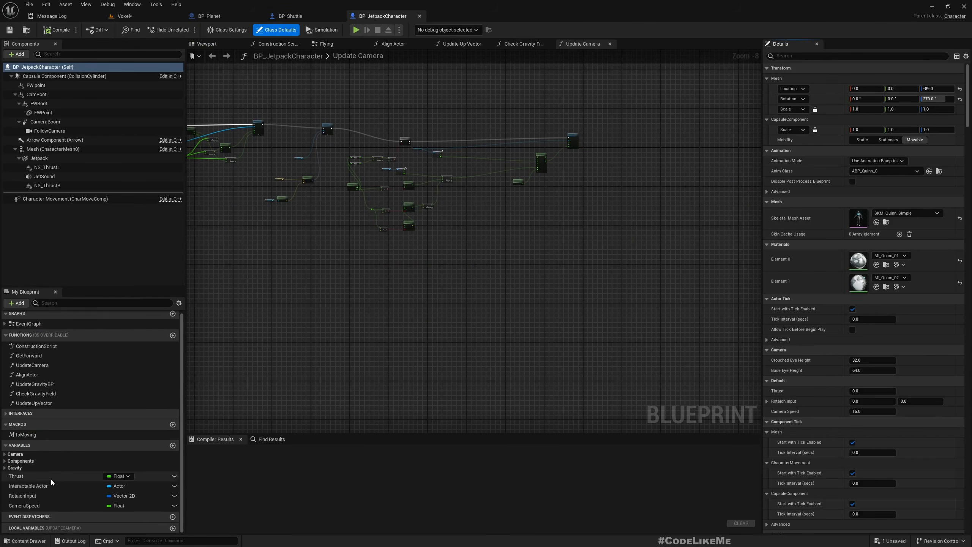
left_click(14, 467)
left_click(32, 465)
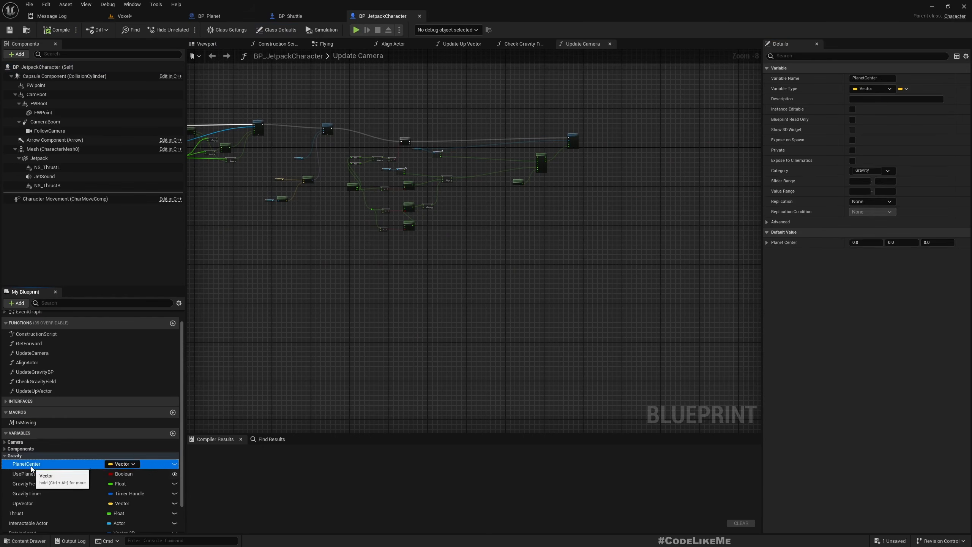
left_click(33, 474)
right_click(33, 474)
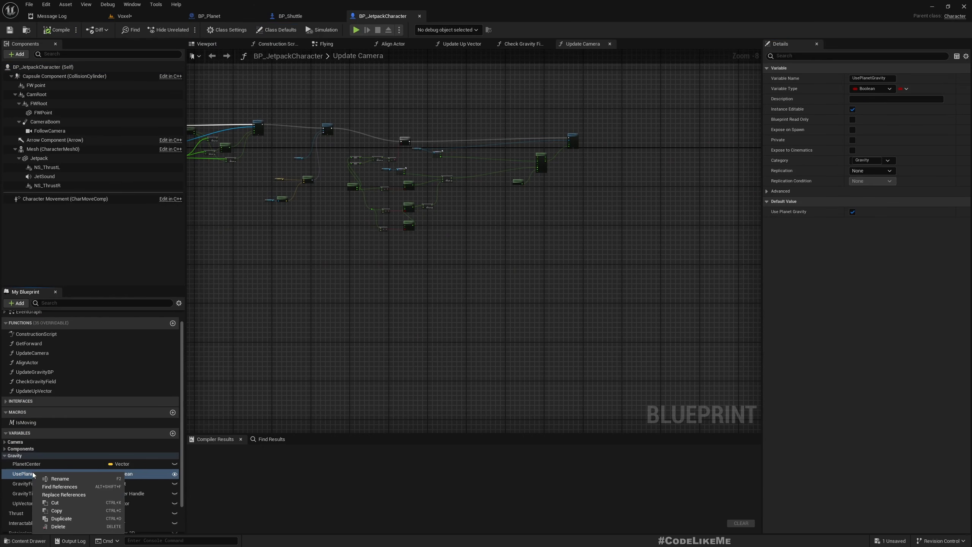
left_click(58, 479)
left_click(263, 485)
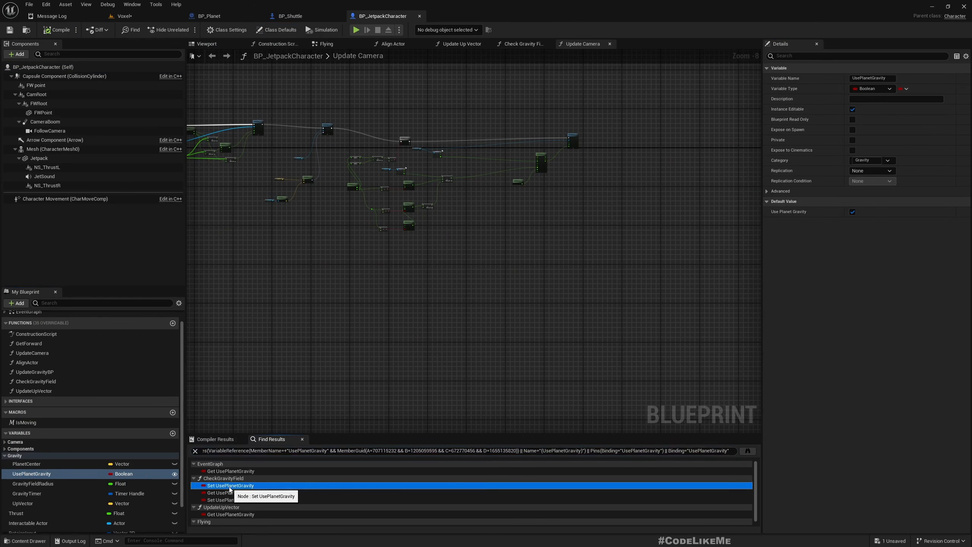
right_click_drag(300, 331, 670, 310)
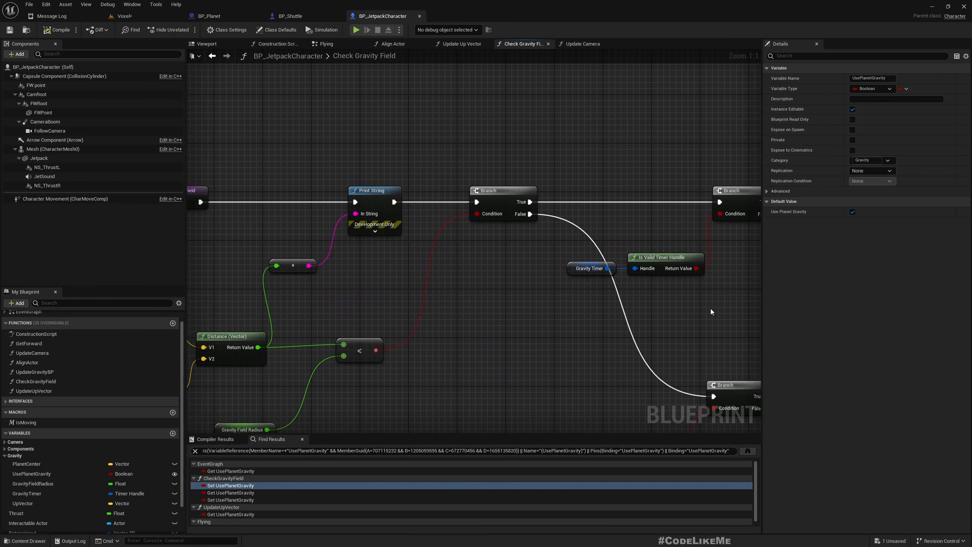
In Check Gravity Field, move the Planet Center getter farther from the Distance node and select the Gravity Field Radius getter.
right_click_drag(495, 328, 536, 288)
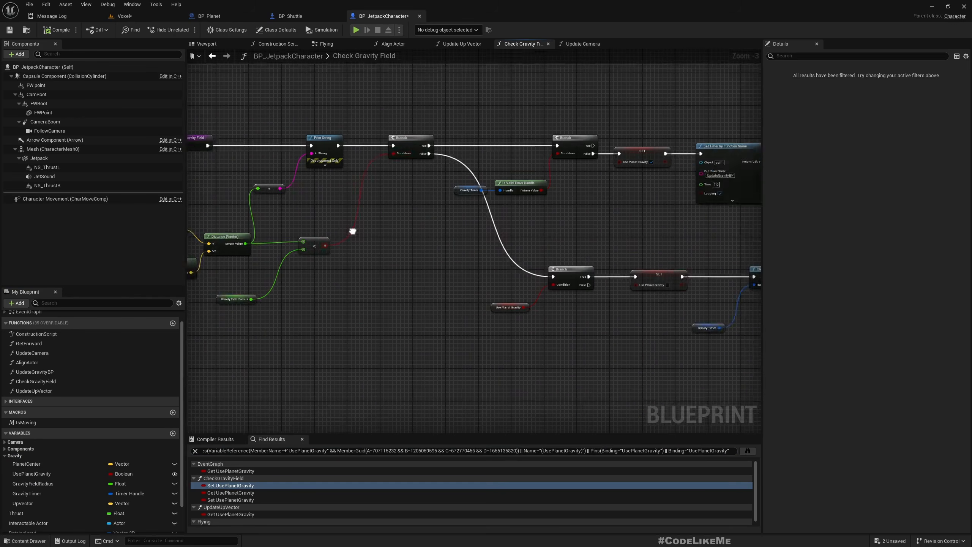
scroll(711, 250, "up", 3)
scroll(711, 246, "down", 5)
scroll(394, 246, "up", 5)
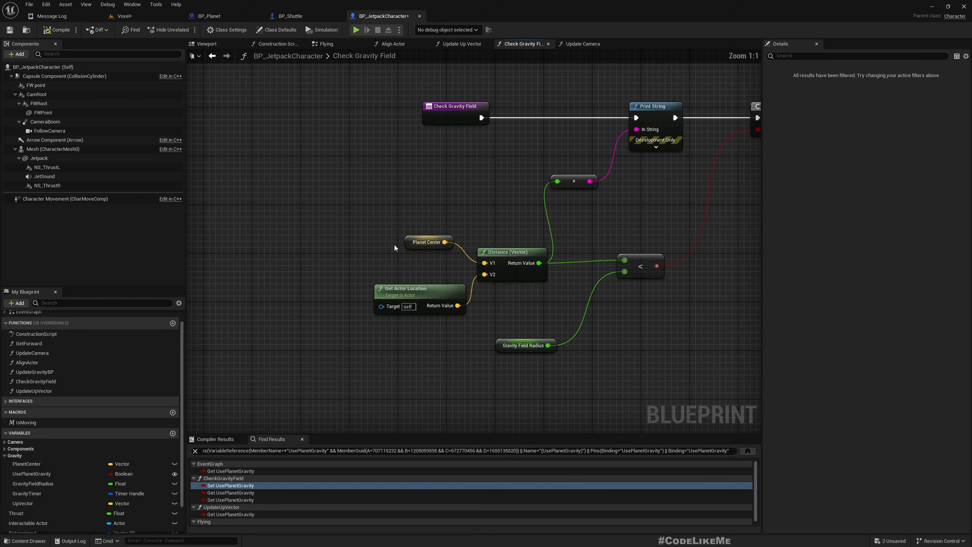
left_click_drag(410, 240, 380, 242)
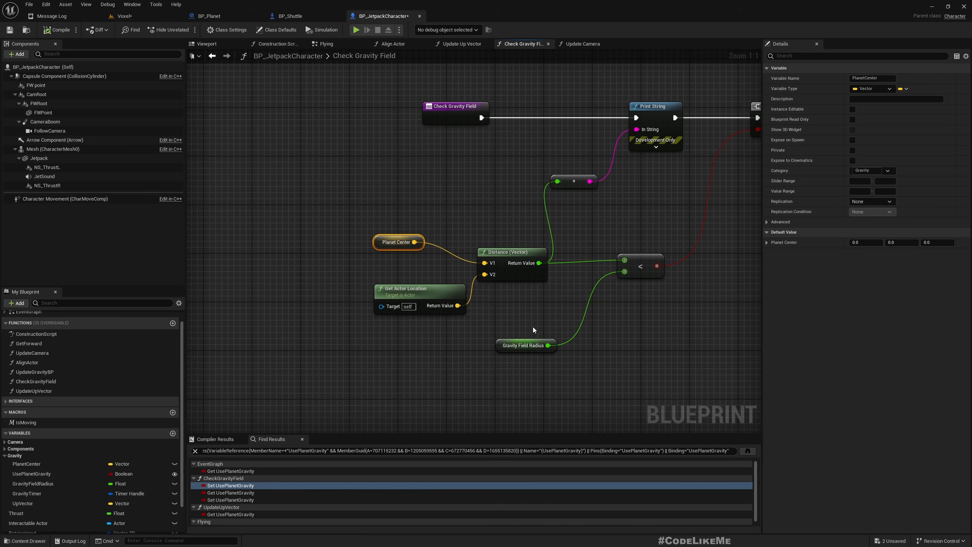
left_click(538, 345)
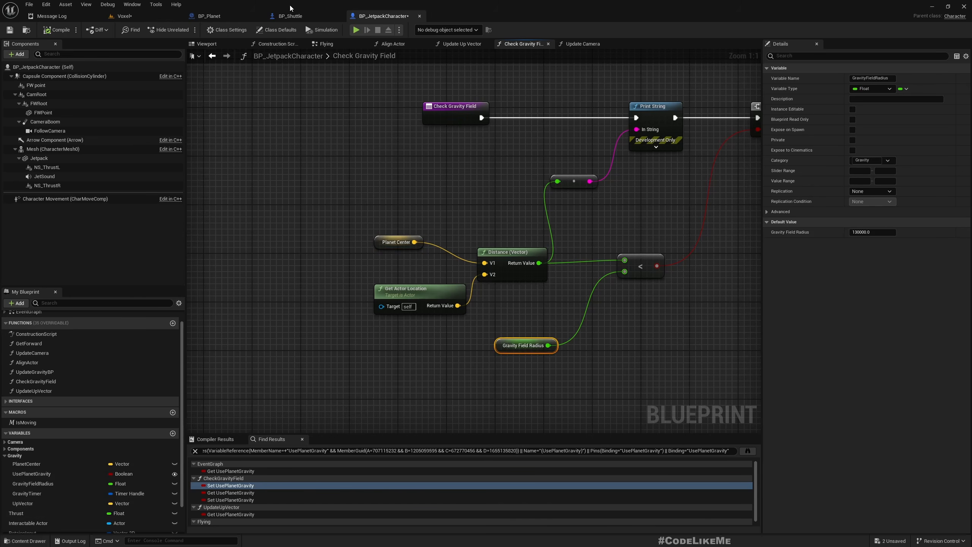
Check BP_Shuttle's Update Up Vector function for reference and add a new variable named ClosestPlanet to BP_JetpackCharacter.
left_click(292, 17)
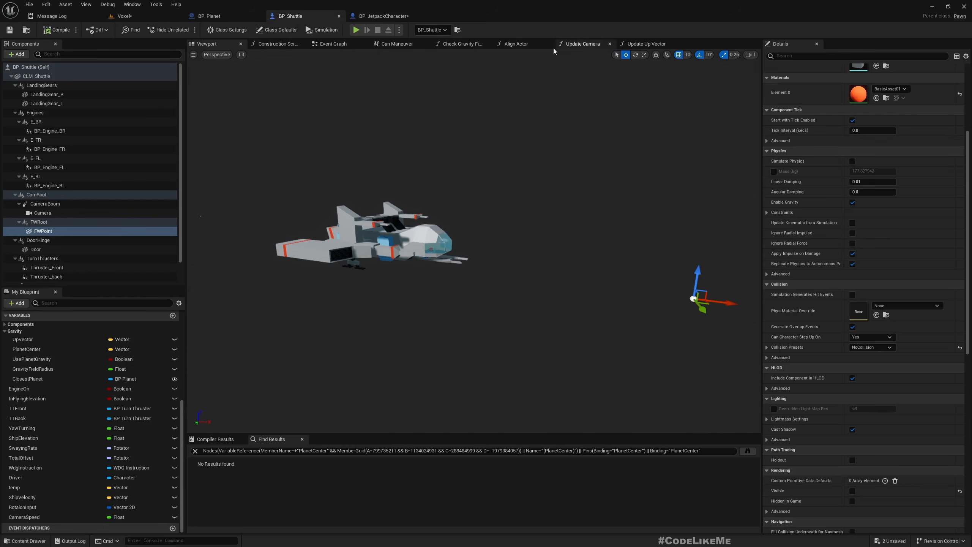
left_click(646, 44)
scroll(341, 286, "up", 2)
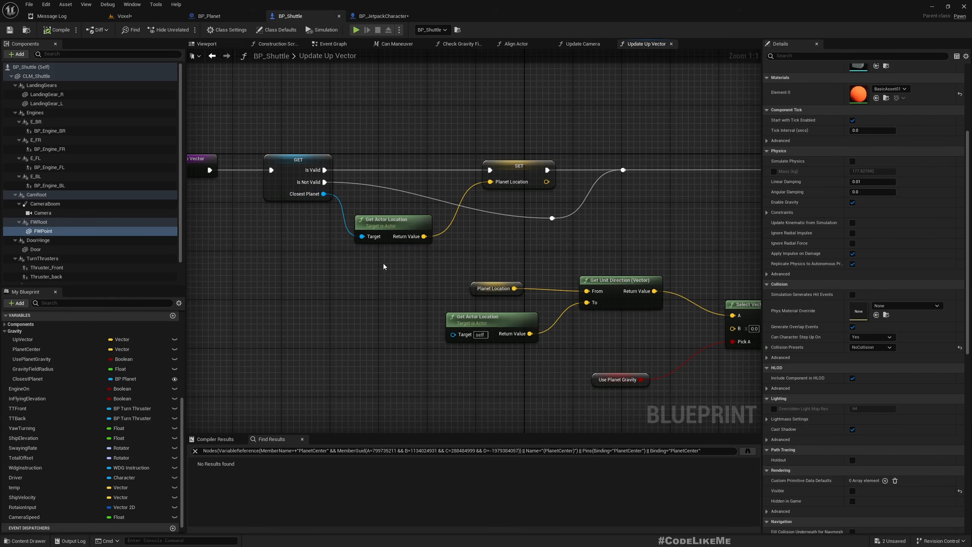
left_click(379, 16)
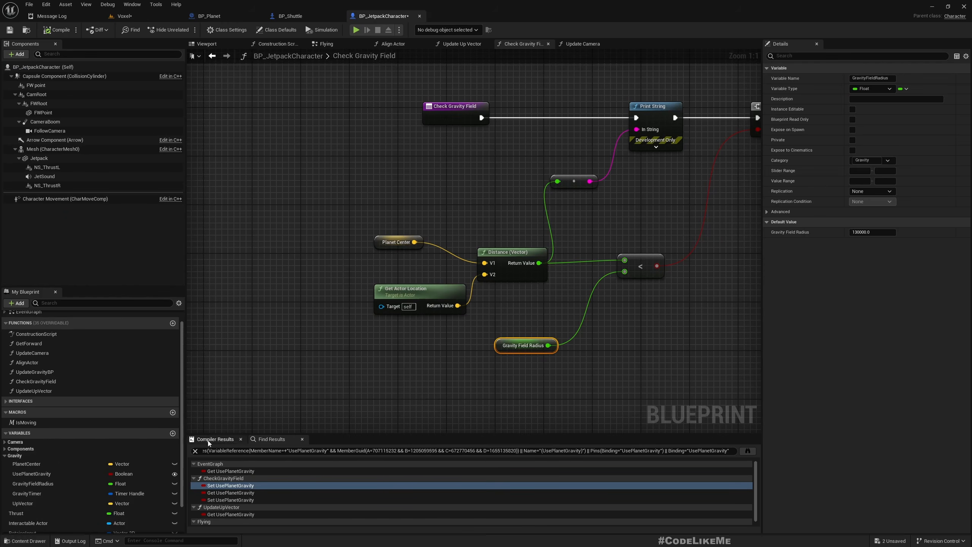
left_click(173, 433)
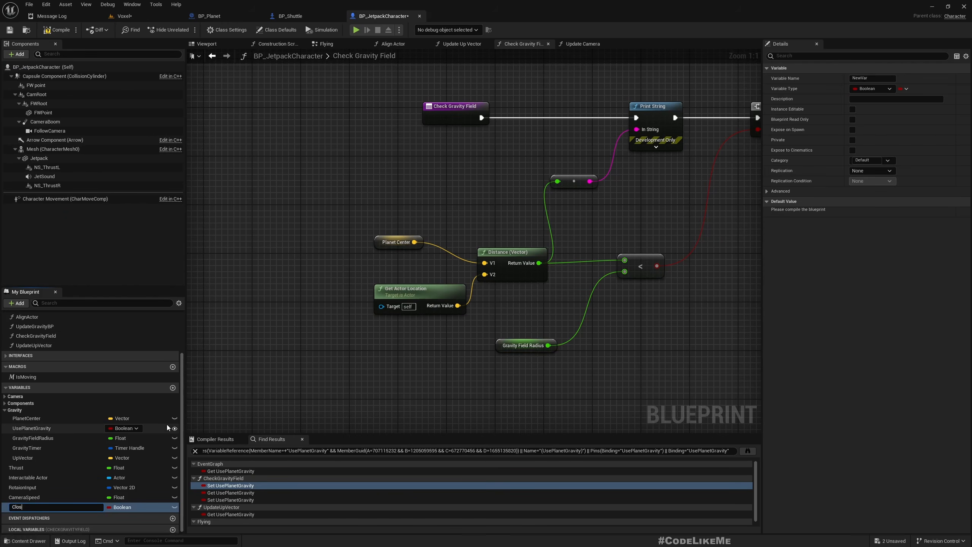
type("ClosestPlanet")
key("Return")
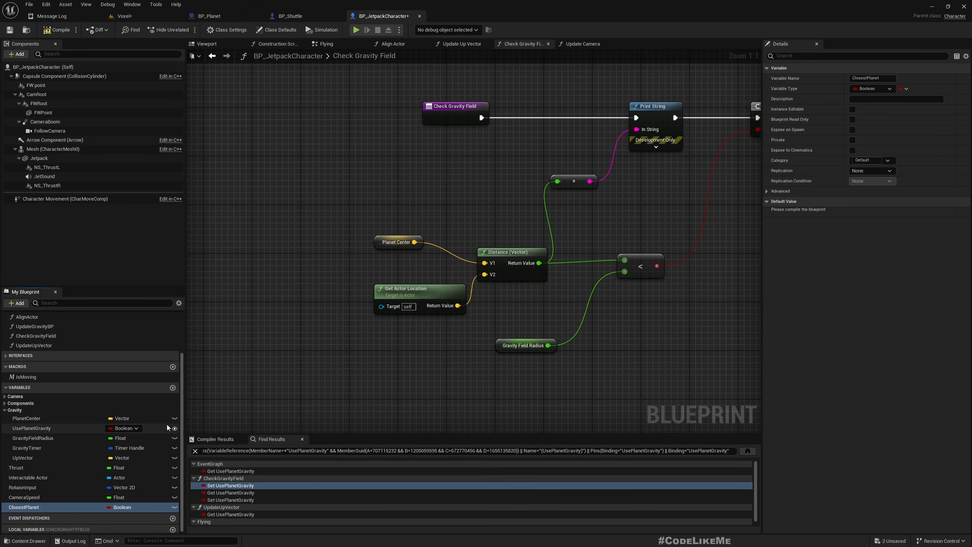
Change the ClosestPlanet variable's type to a BP Planet object reference.
left_click(119, 508)
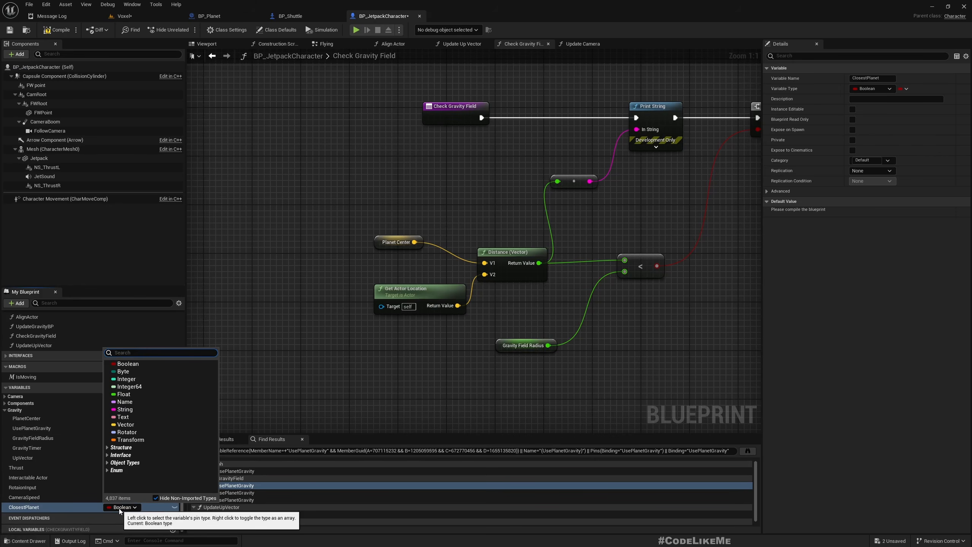
type("P")
type("bp pla")
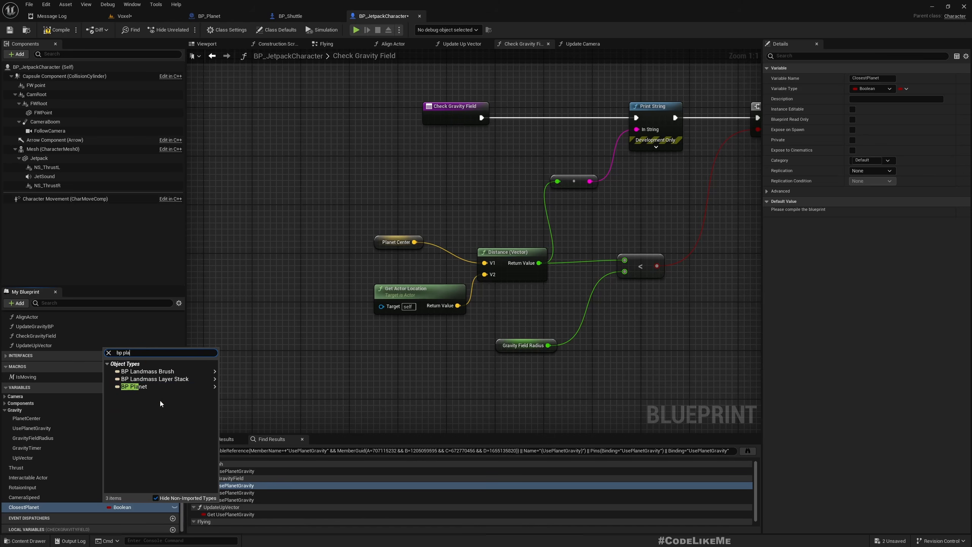
mouse_move(156, 393)
left_click(231, 384)
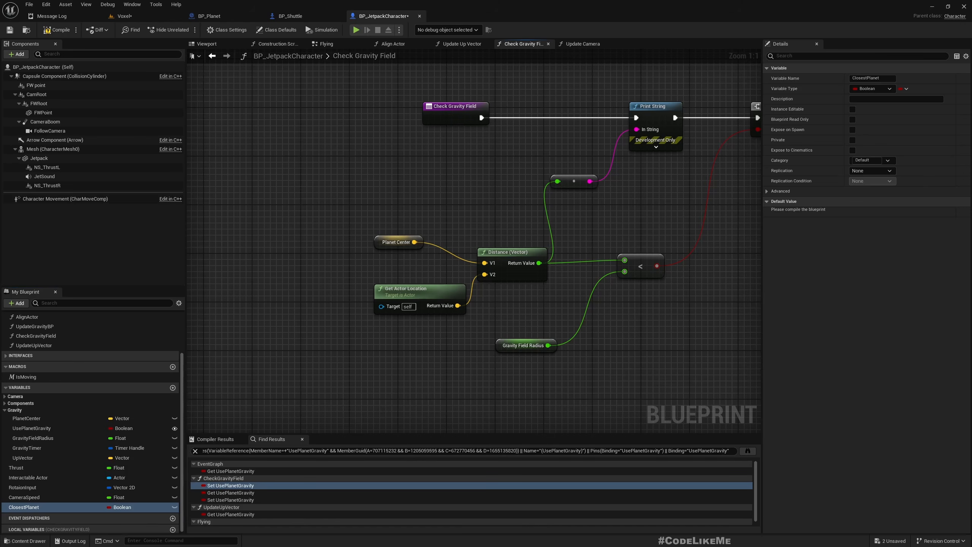
left_click(123, 507)
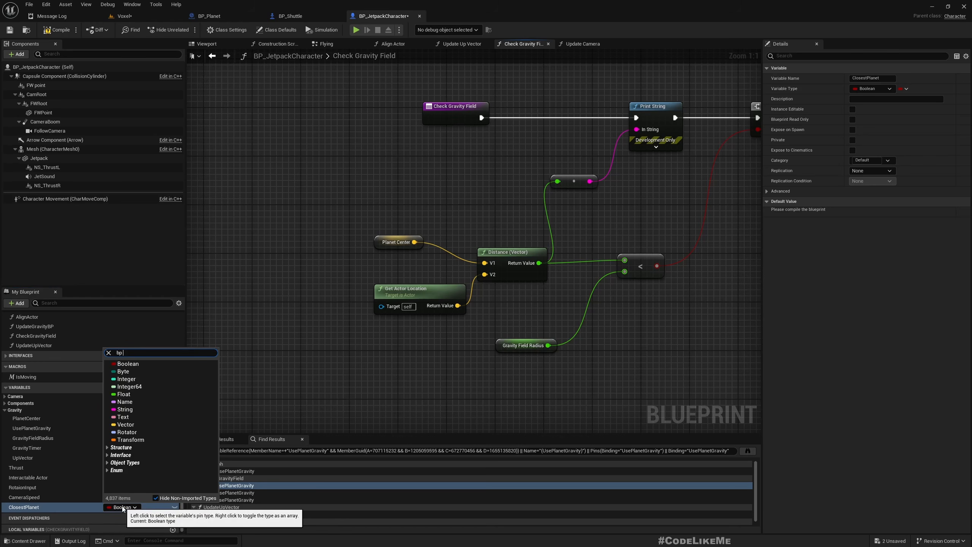
type("n")
mouse_move(172, 387)
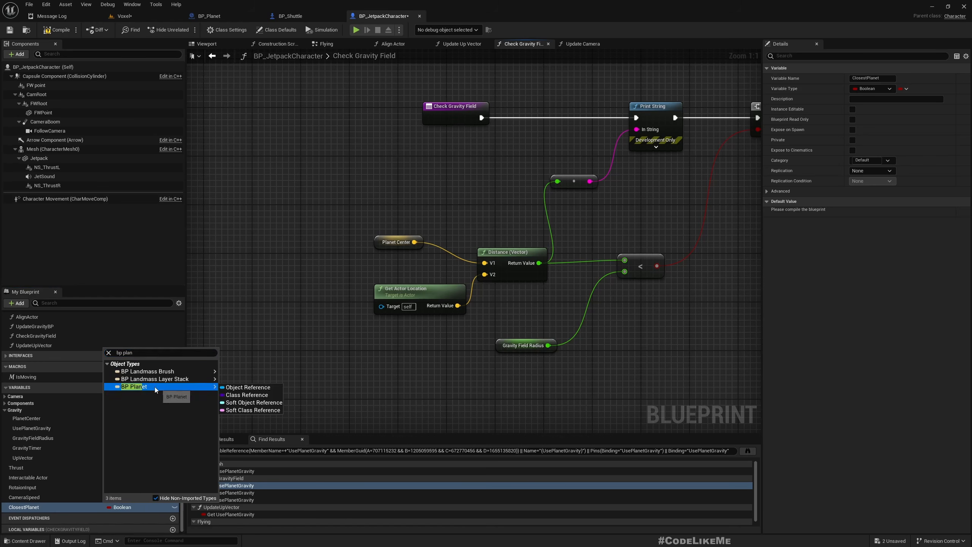
left_click(243, 387)
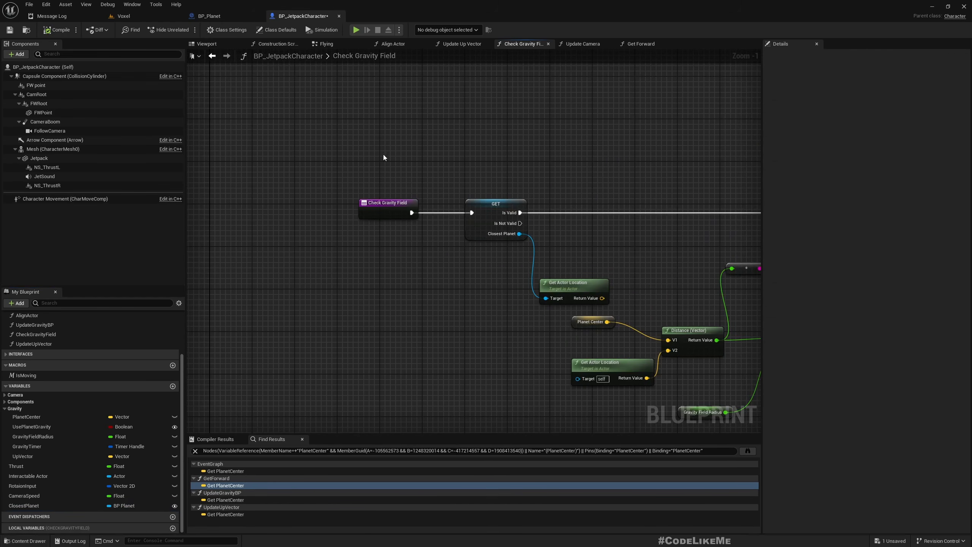
Reposition the Closest Planet's Get Actor Location node and feed its return value into a new Set Planet Center node.
left_click_drag(554, 275, 566, 284)
right_click_drag(605, 264, 526, 257)
left_click_drag(501, 277, 411, 277)
left_click(419, 306)
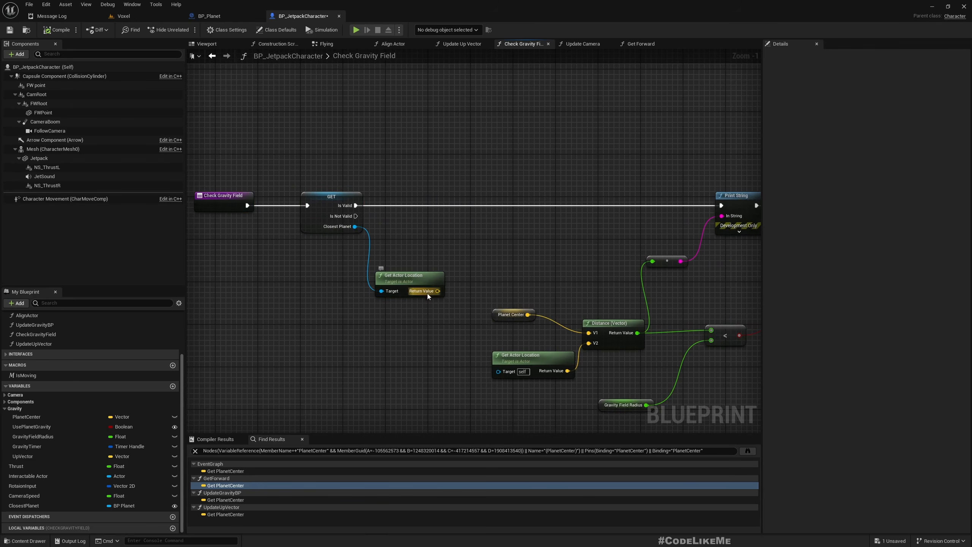
left_click_drag(438, 291, 462, 224)
type("set planet")
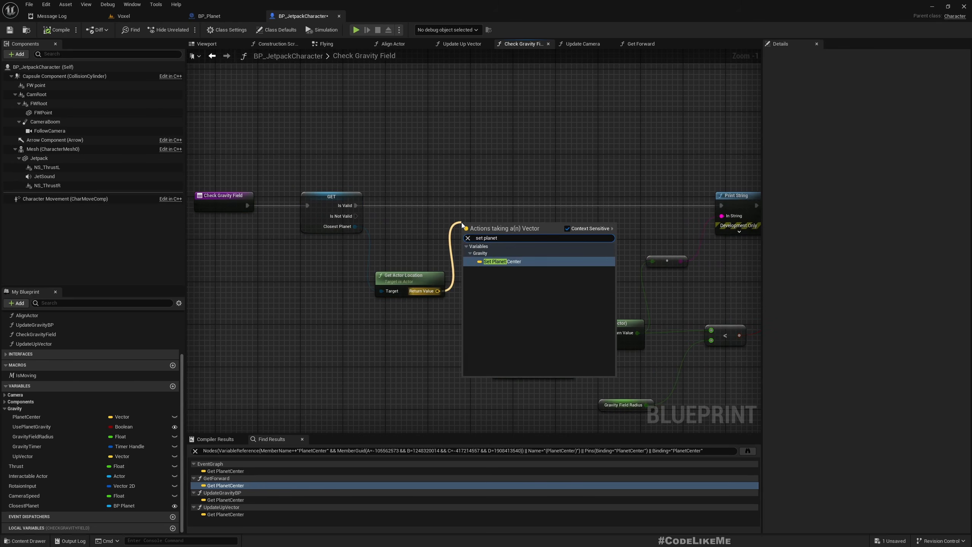
key("Return")
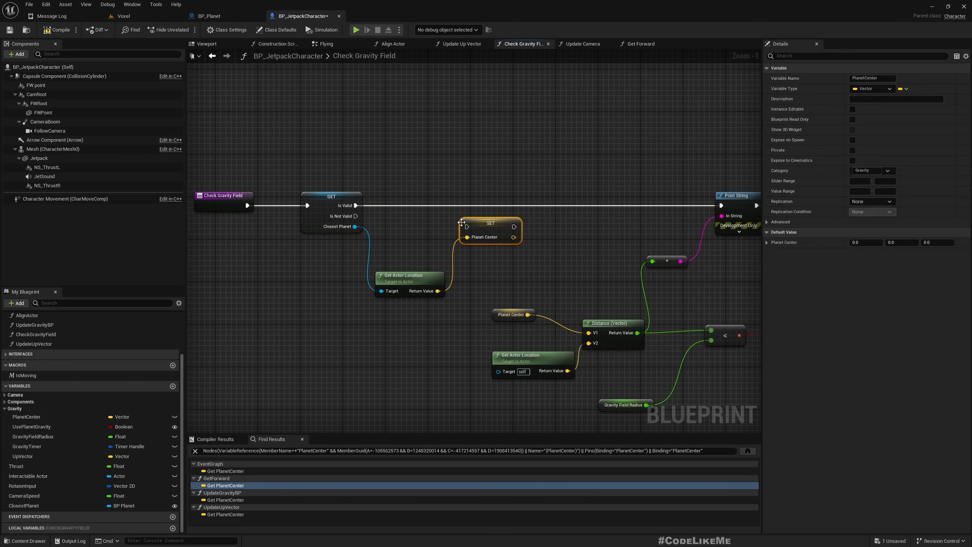
Wire Set Planet Center into the execution flow between the Closest Planet getter's Is Valid output and Print String.
left_click_drag(354, 206, 486, 226)
right_click_drag(531, 238, 474, 237)
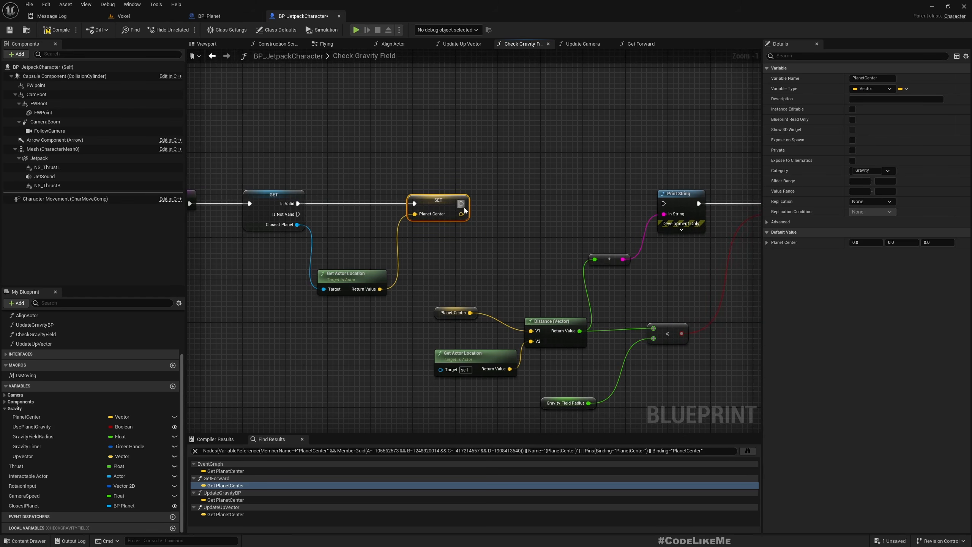
left_click_drag(461, 203, 663, 204)
scroll(585, 215, "down", 2)
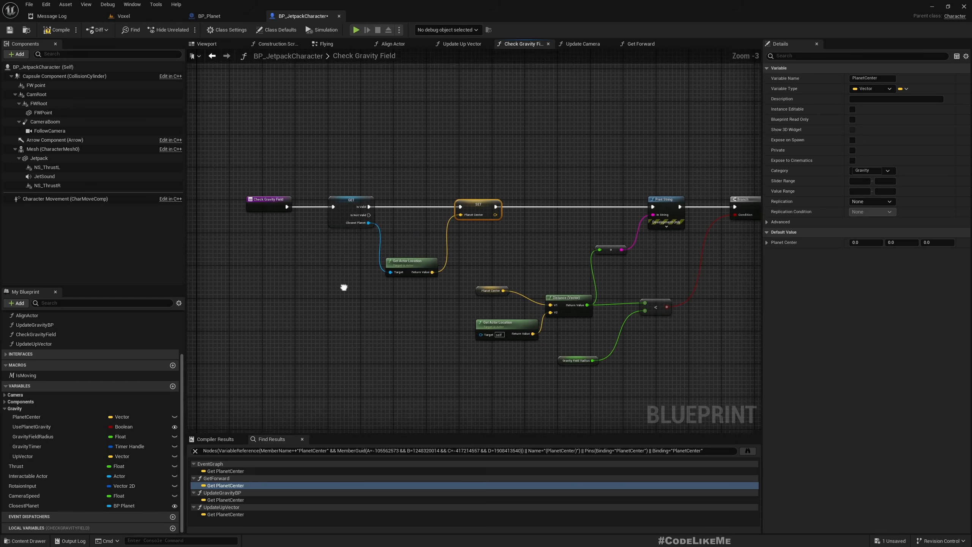
Move the function entry, Closest Planet getter, its Get Actor Location and Set Planet Center together, farther away from Print String.
right_click_drag(343, 284, 351, 237)
scroll(351, 229, "up", 2)
right_click_drag(457, 329, 500, 344)
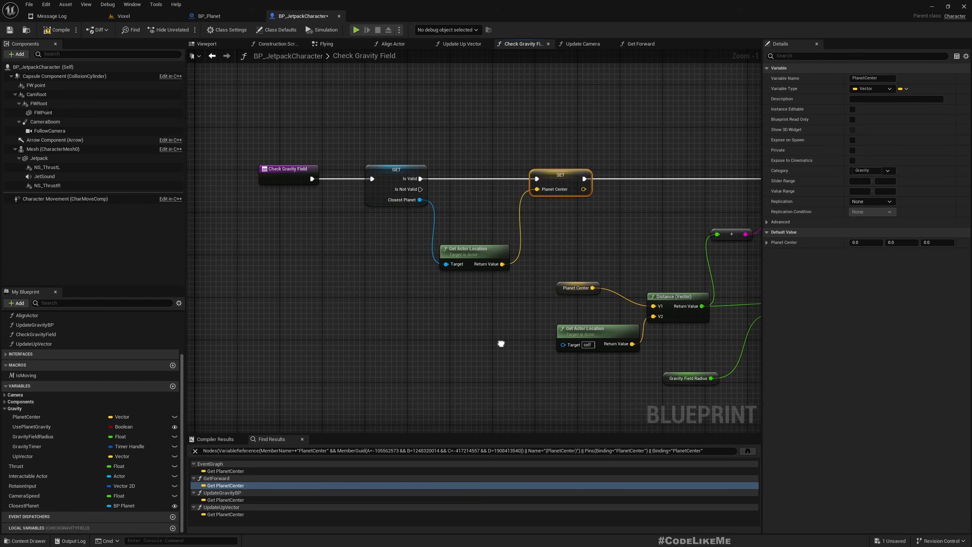
left_click_drag(269, 134, 545, 268)
left_click_drag(560, 173, 485, 174)
right_click_drag(485, 173, 432, 180)
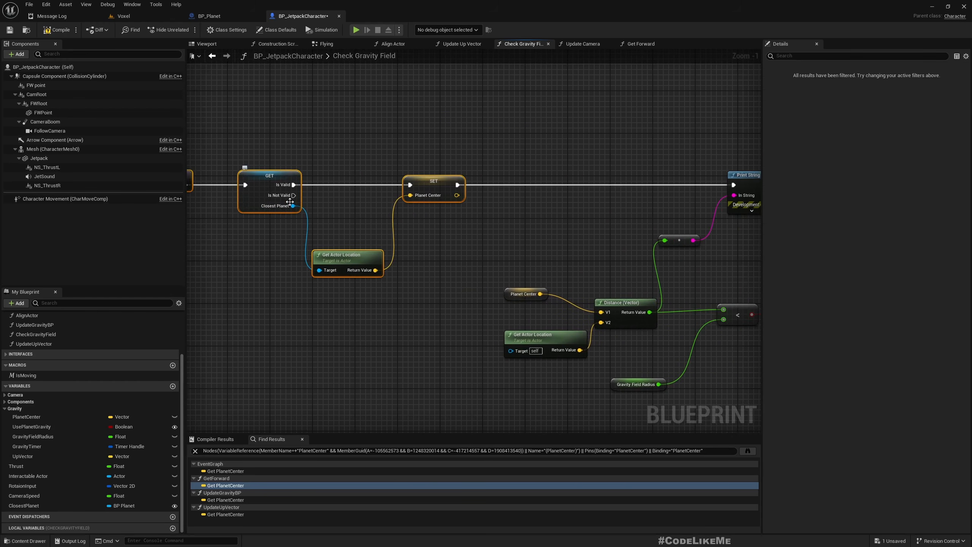
Add a getter for Gravity Field Radius that reads from the Closest Planet reference.
left_click_drag(293, 206, 376, 231)
type("get g")
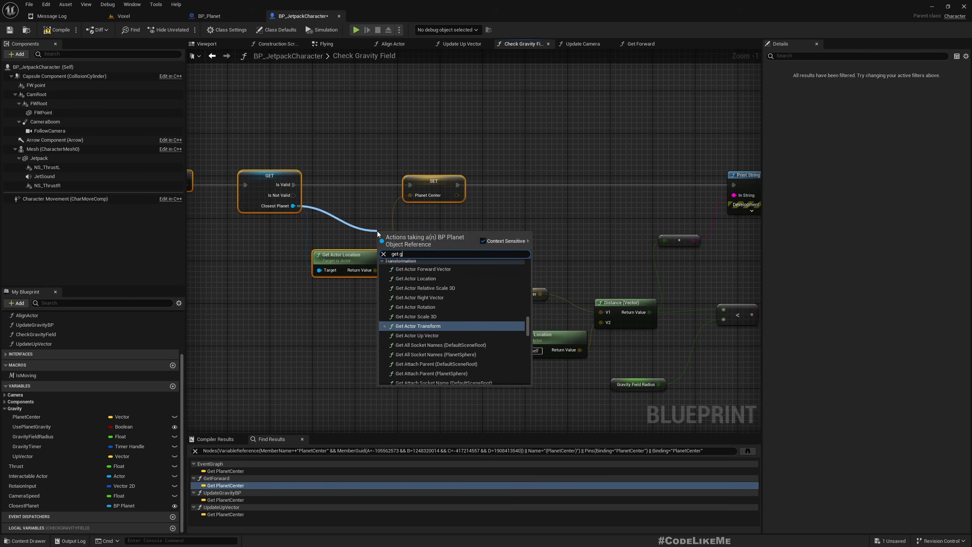
type("ravity")
key("Return")
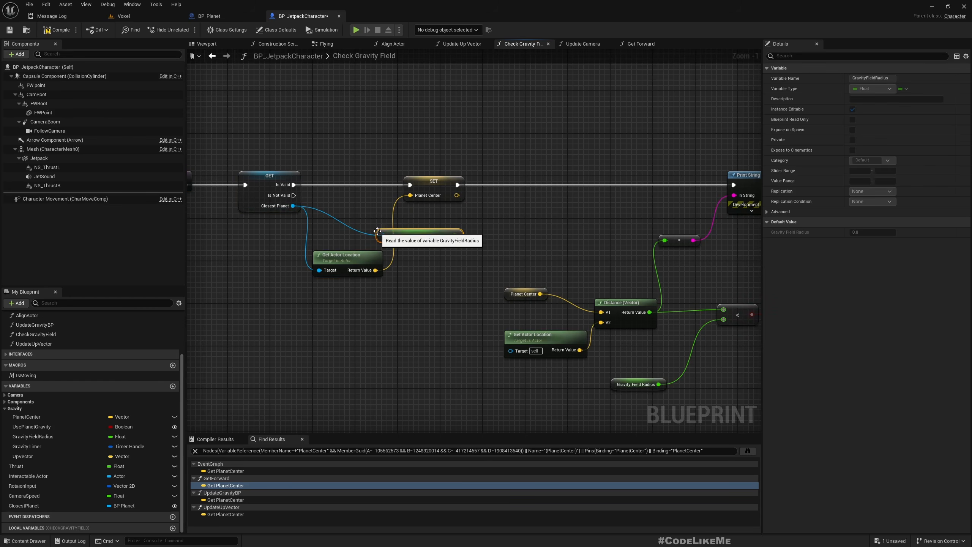
Insert a Set Gravity Field Radius node between Set Planet Center and Print String, fed by the Closest Planet's Gravity Field Radius.
left_click_drag(456, 187, 525, 190)
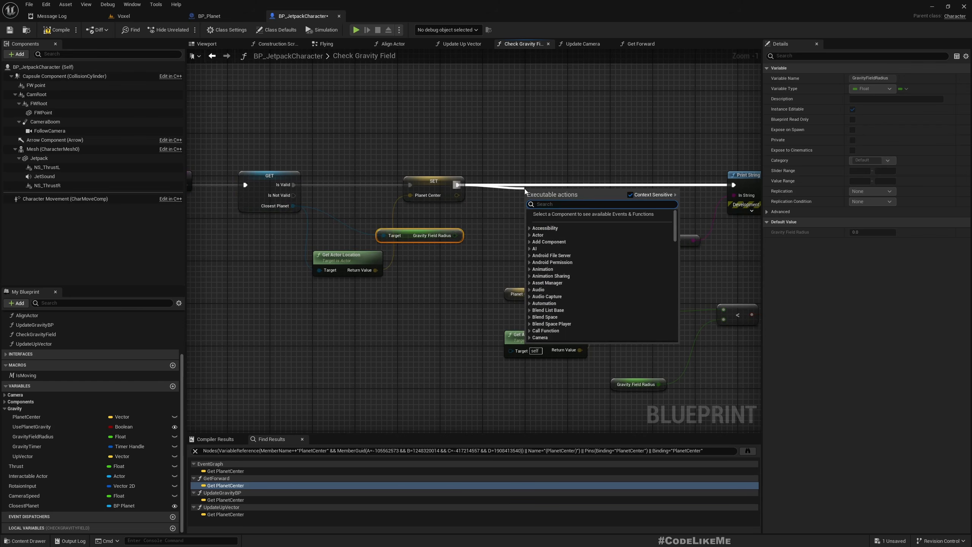
type("set gravity")
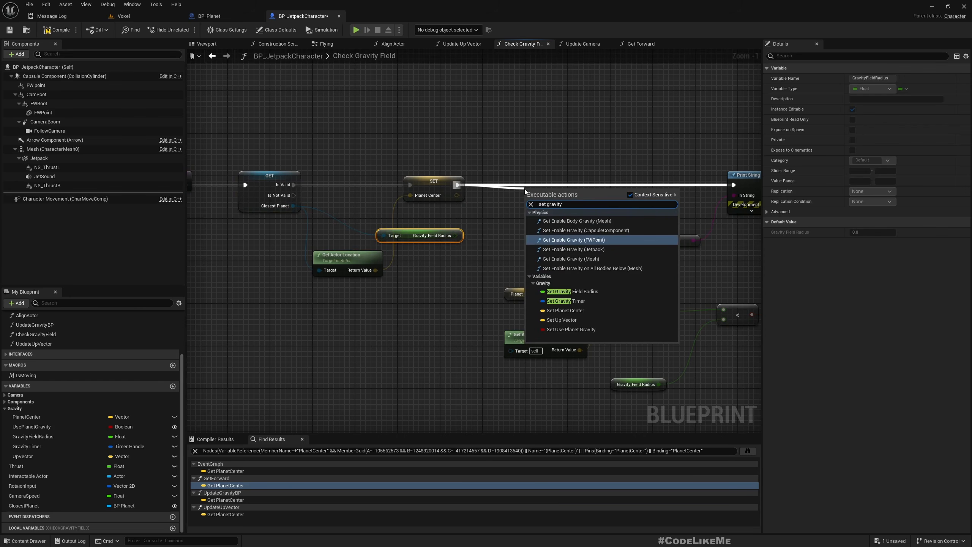
key("Down")
key("Down")
key("Down")
key("Down")
key("Return")
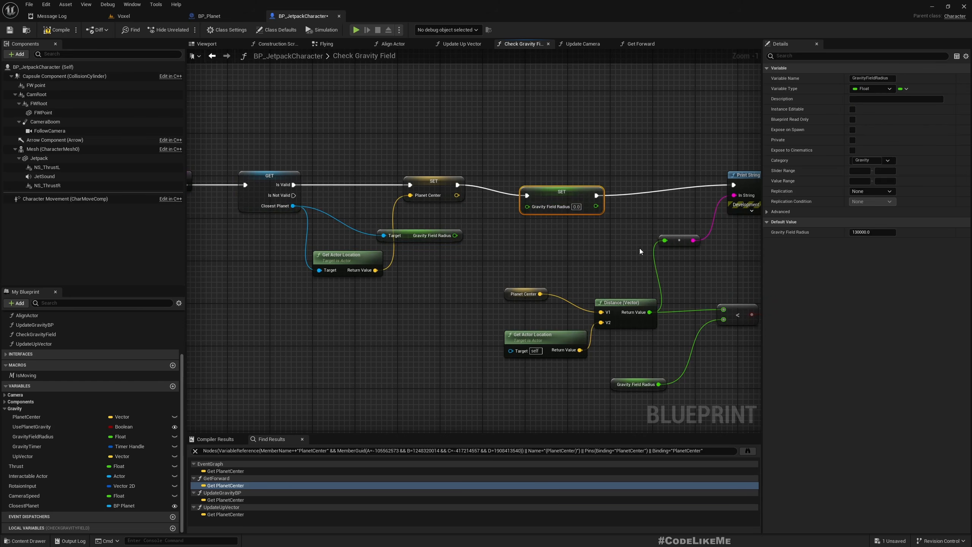
left_click_drag(557, 192, 563, 182)
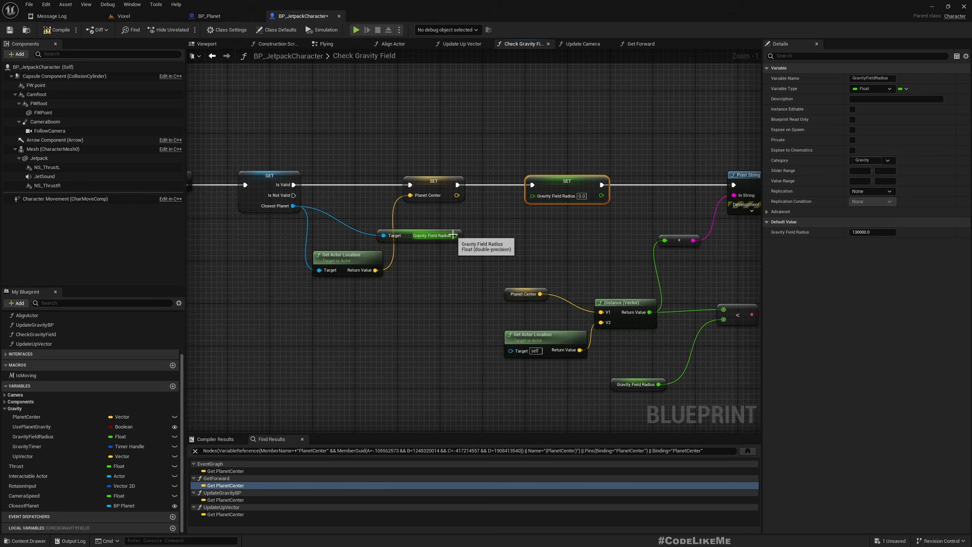
left_click_drag(454, 235, 532, 196)
left_click_drag(408, 239, 430, 226)
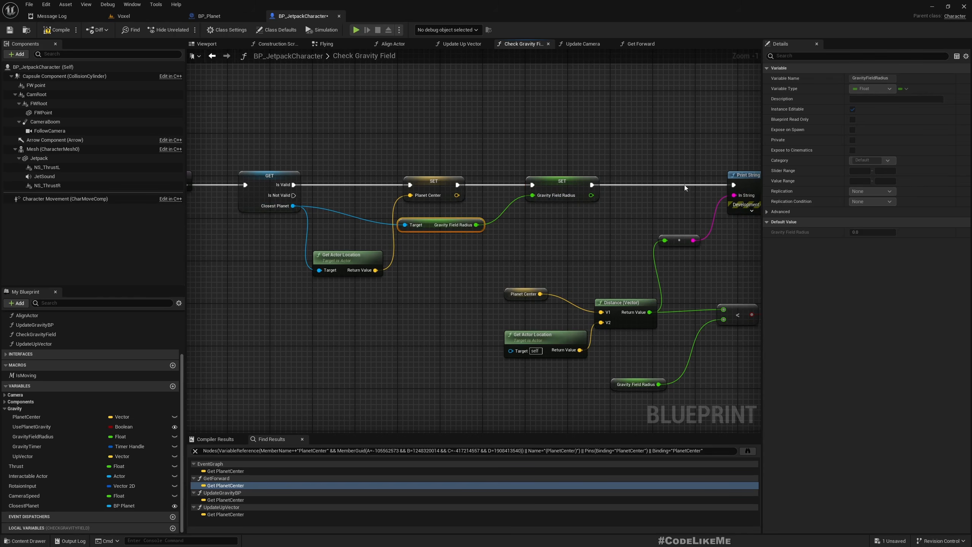
Compile the blueprint and route the Closest Planet getter's Is Not Valid output past the Set nodes to Print String through reroute nodes.
left_click(49, 31)
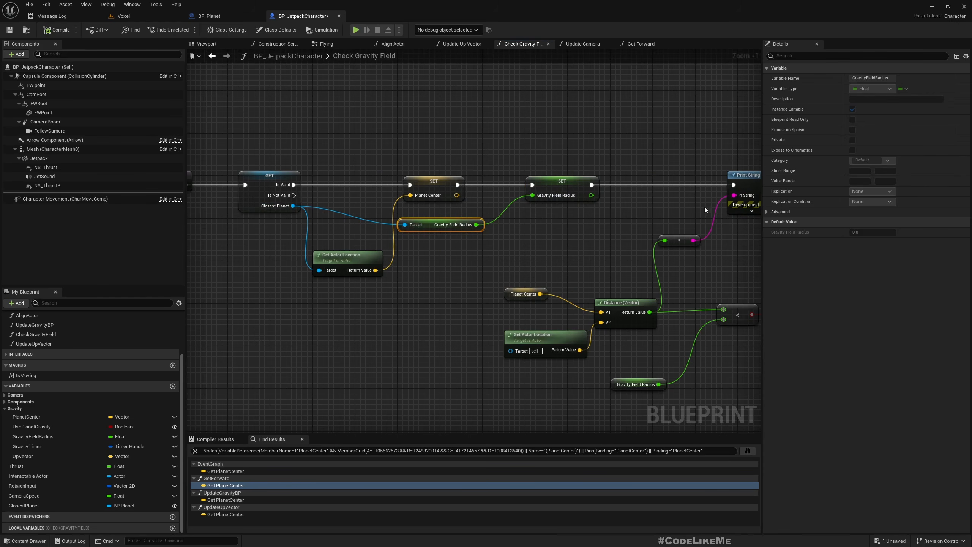
double_click(651, 185)
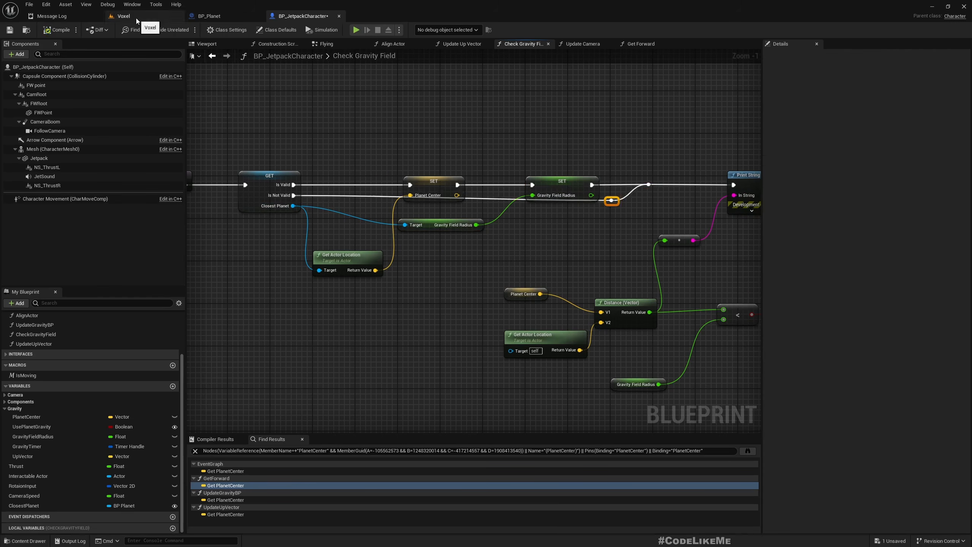
Select BP_Shuttle in the Voxel level and reset its Auto Possess Player setting to Disabled.
left_click(137, 18)
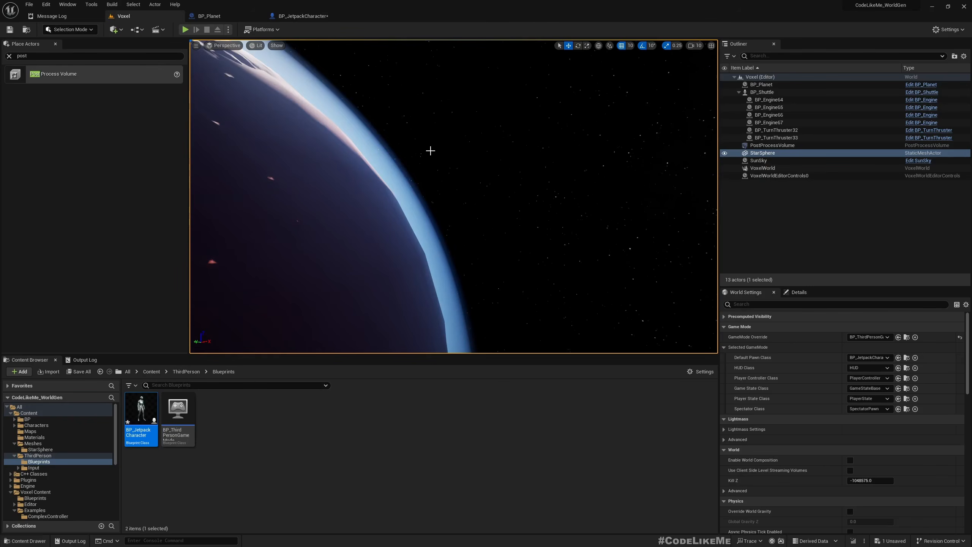
right_click_drag(430, 151, 268, 150)
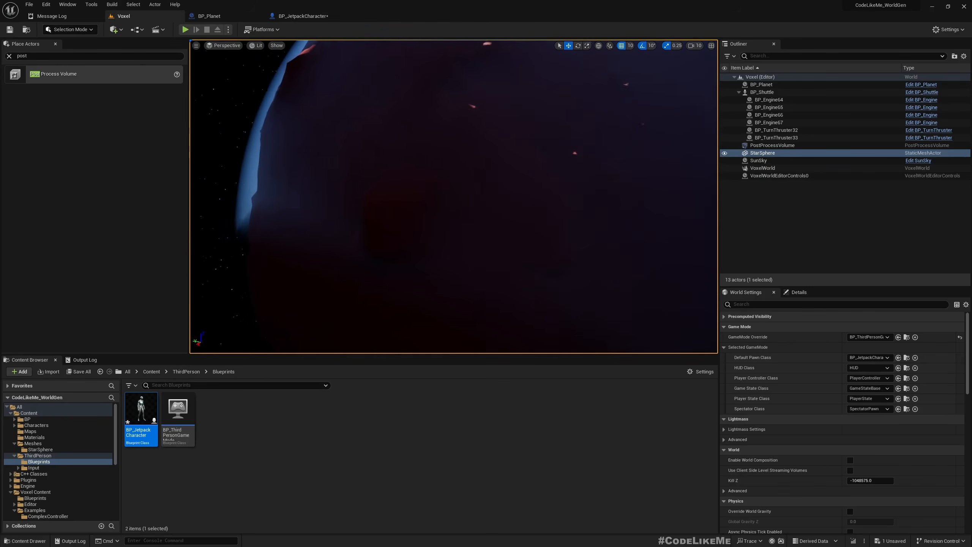
left_click(760, 92)
right_click_drag(502, 151, 440, 150)
key("f")
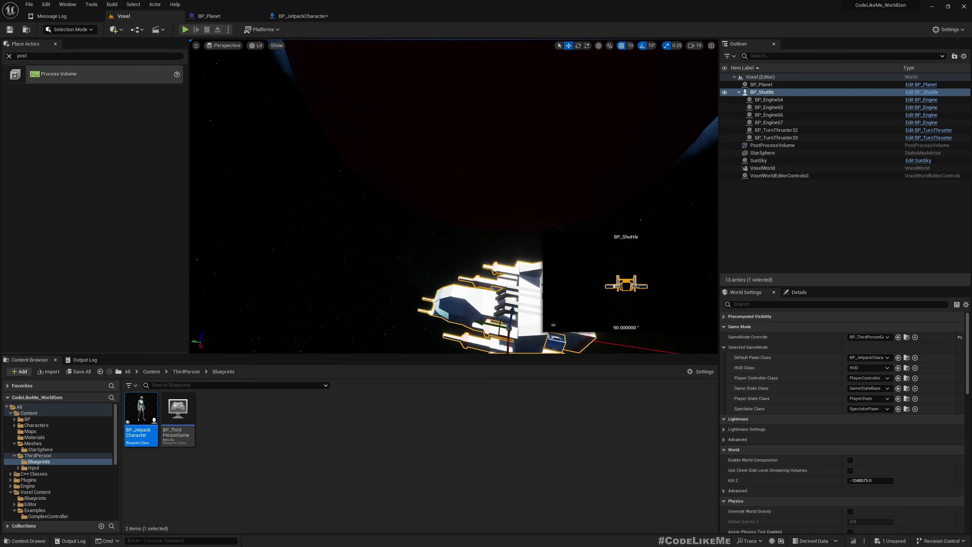
left_click(799, 291)
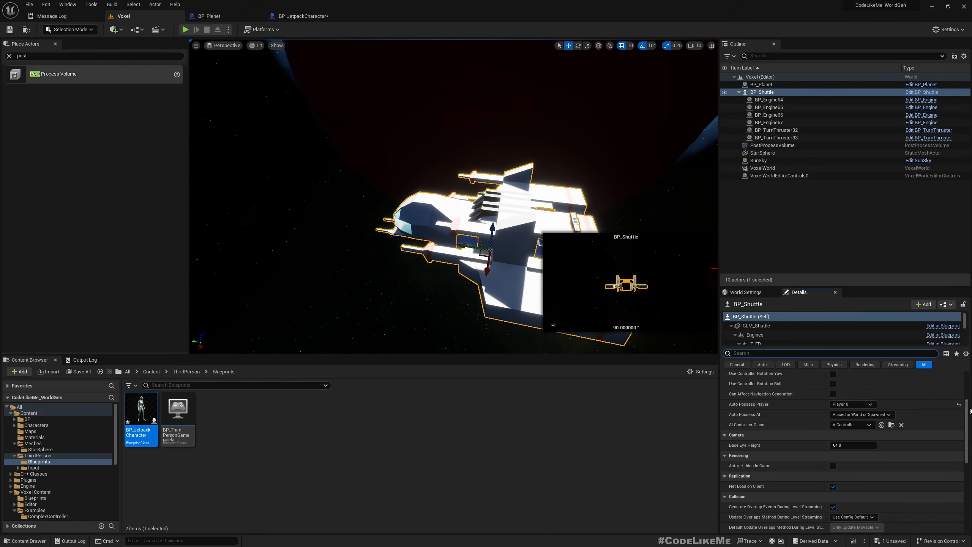
left_click(958, 404)
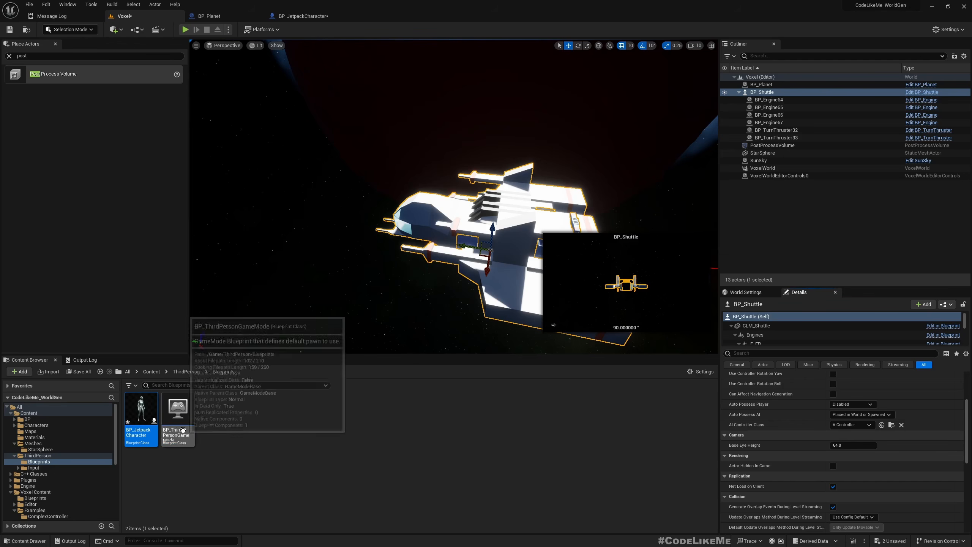
Place a BP_JetpackCharacter in the level near the shuttle and move it farther out into open space.
left_click_drag(141, 409, 409, 303)
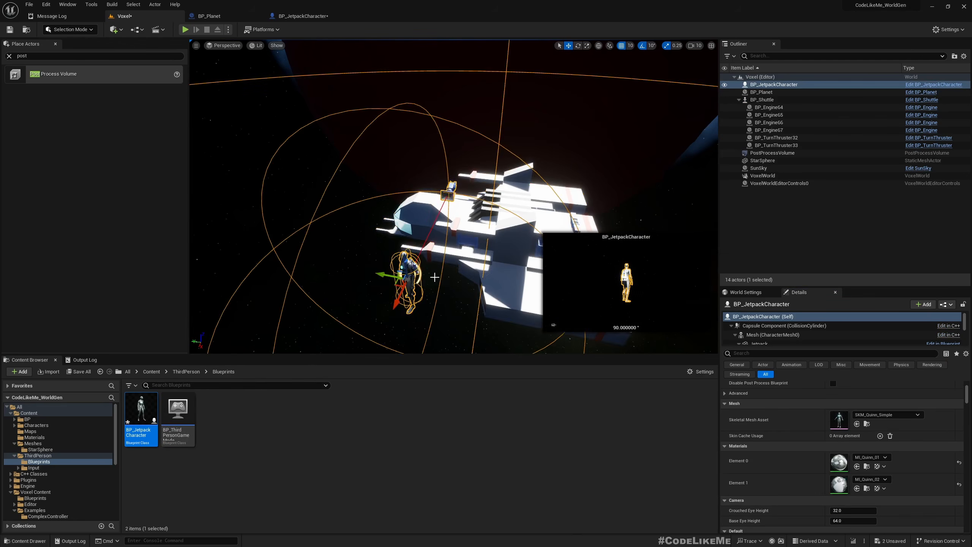
scroll(434, 275, "down", 10)
key("e")
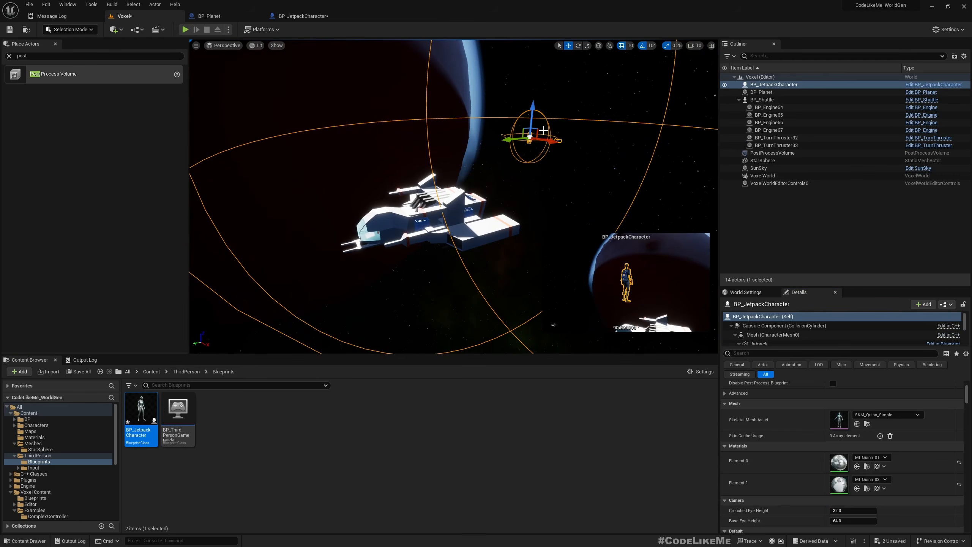
left_click_drag(549, 140, 715, 215)
key("s")
right_click_drag(715, 214, 681, 291)
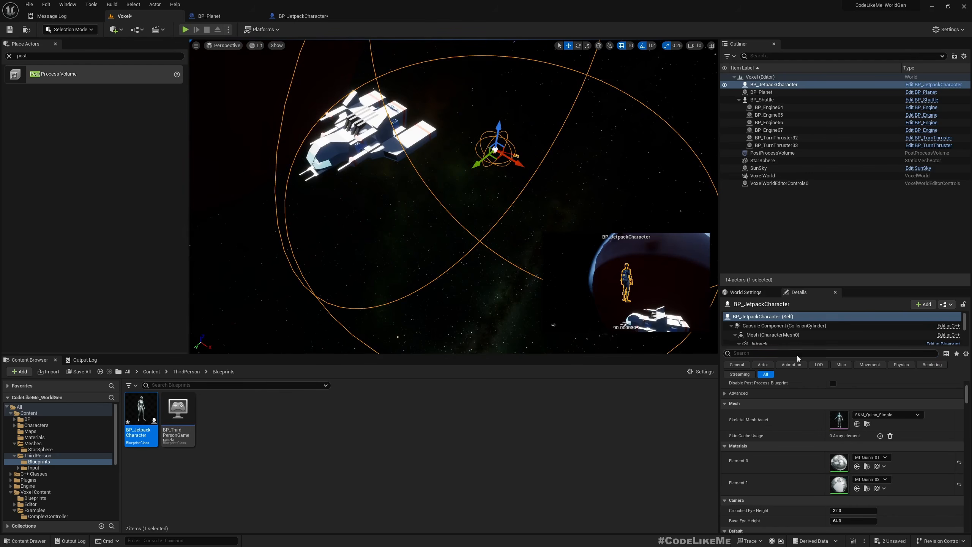
Set the placed BP_JetpackCharacter's Closest Planet reference to BP_Planet.
left_click(797, 354)
type("poss")
left_click(726, 354)
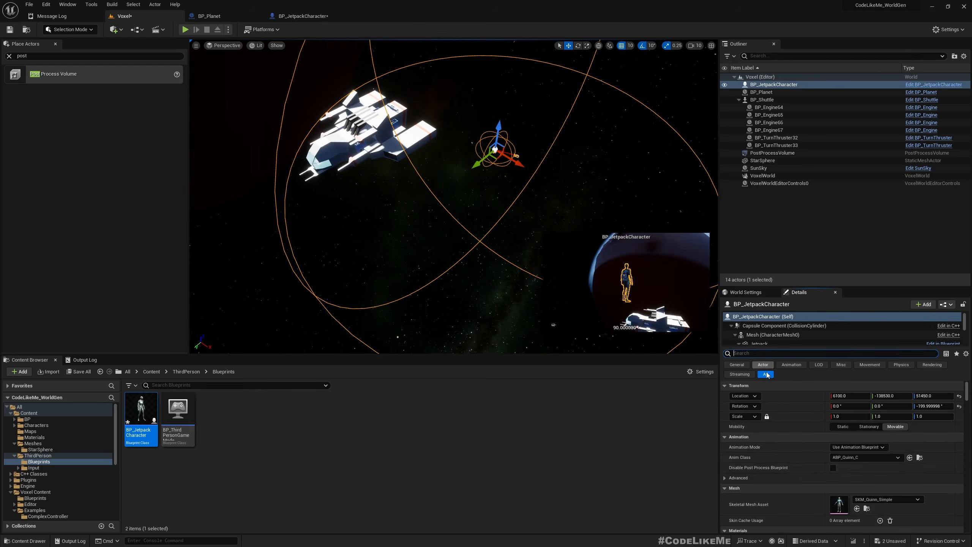
scroll(864, 477, "down", 5)
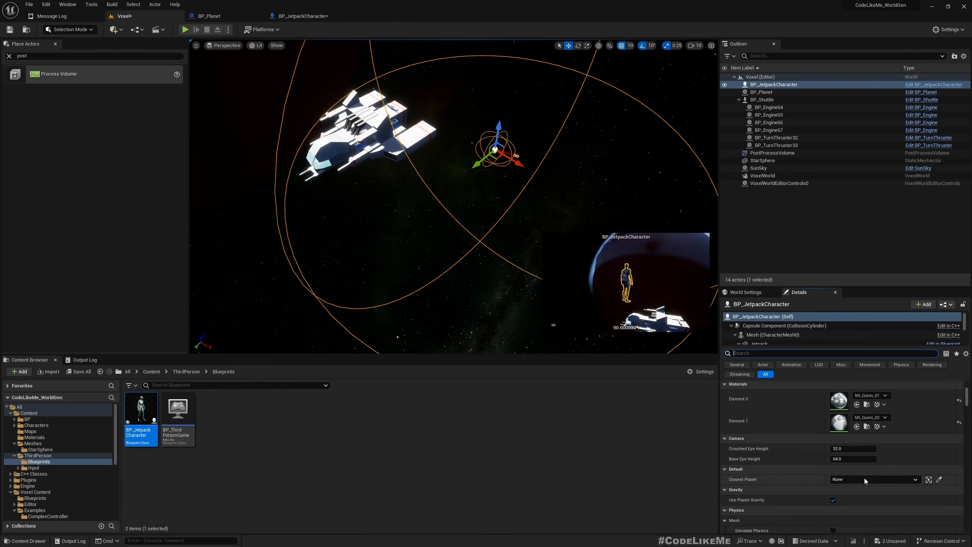
left_click(854, 467)
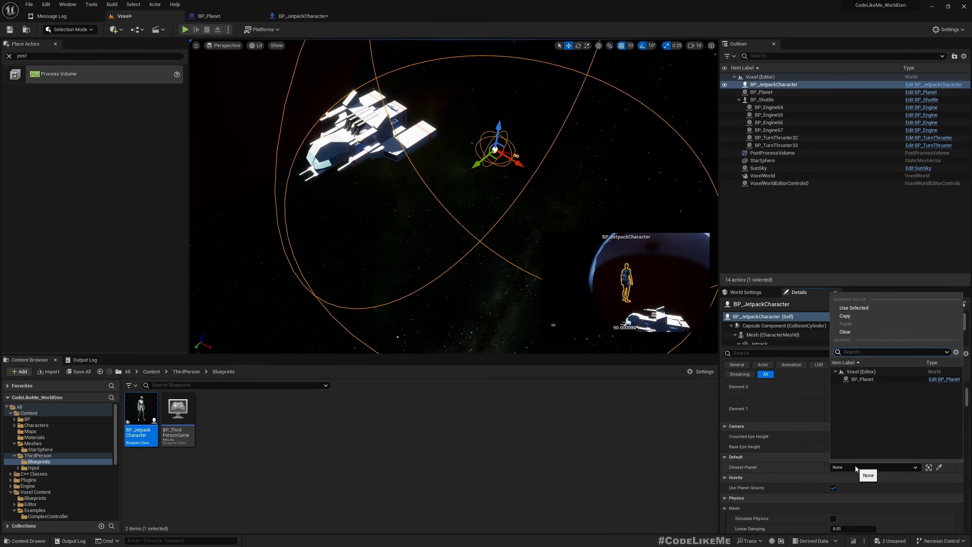
left_click(854, 379)
Play-test the level full screen, move the jetpack character backward through space near the shuttle, and end the session.
right_click_drag(492, 238, 492, 238)
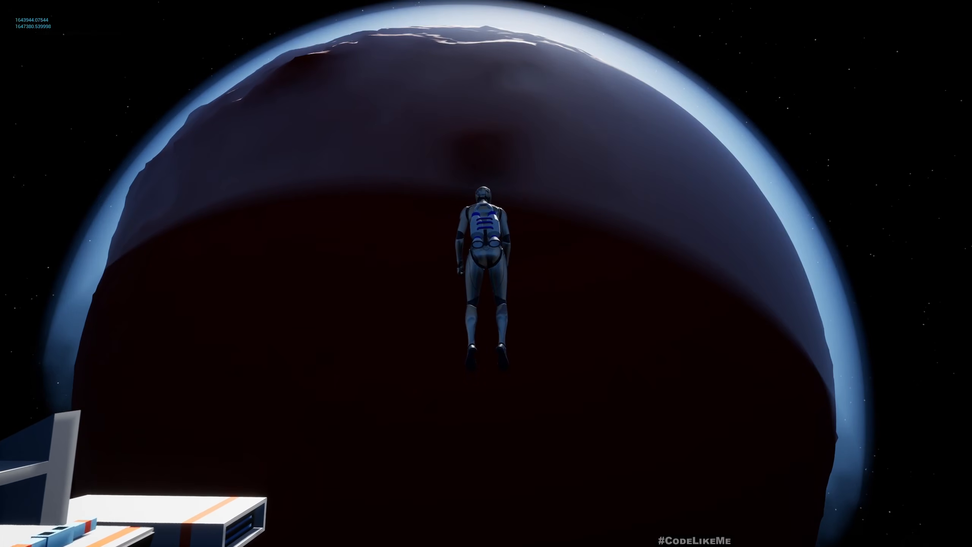
key("s")
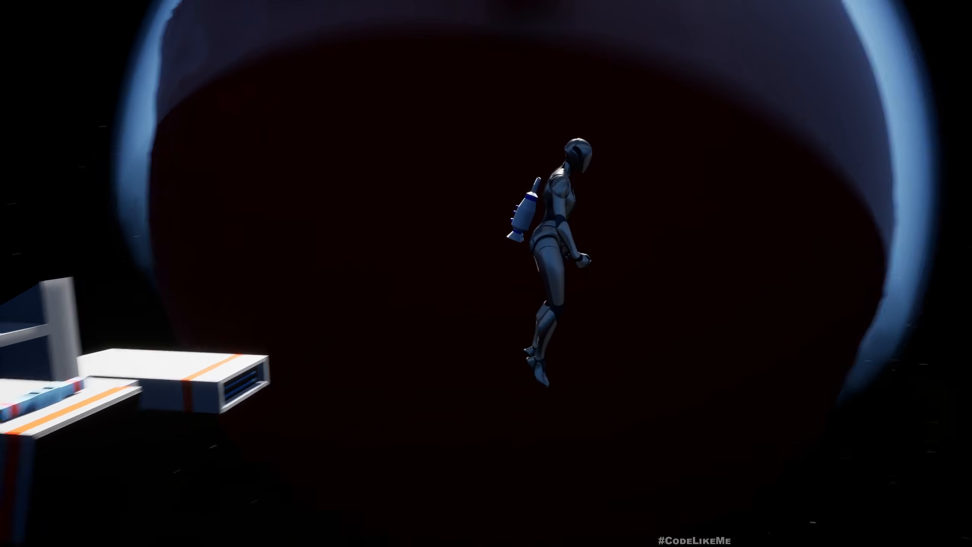
key("Escape")
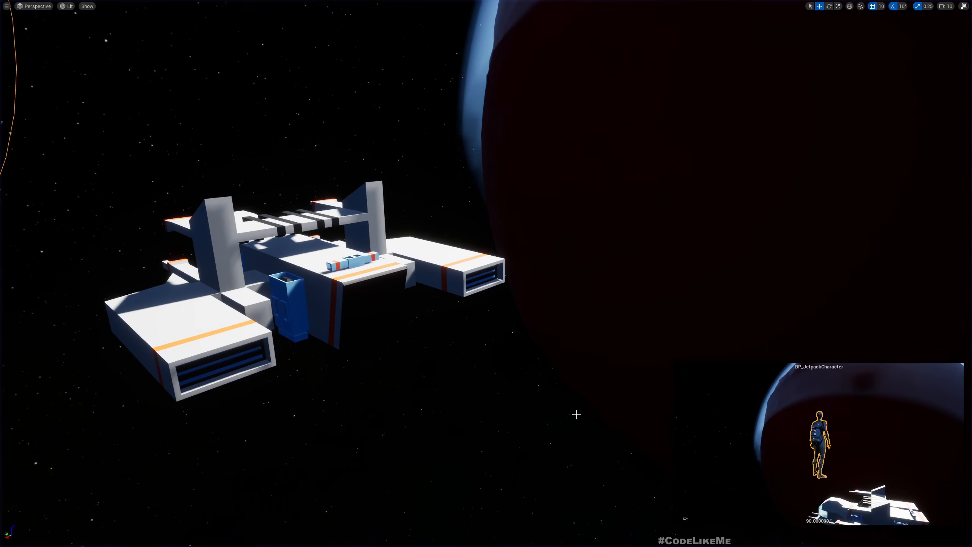
Select BP_Shuttle and open its rear door by setting the DoorHinge component's Y rotation to 90°.
left_click(355, 316)
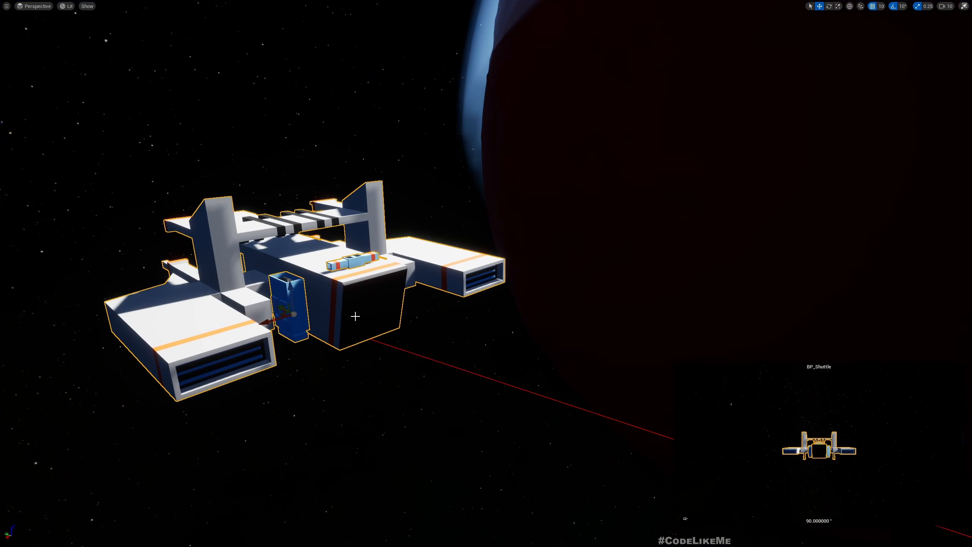
key("F11")
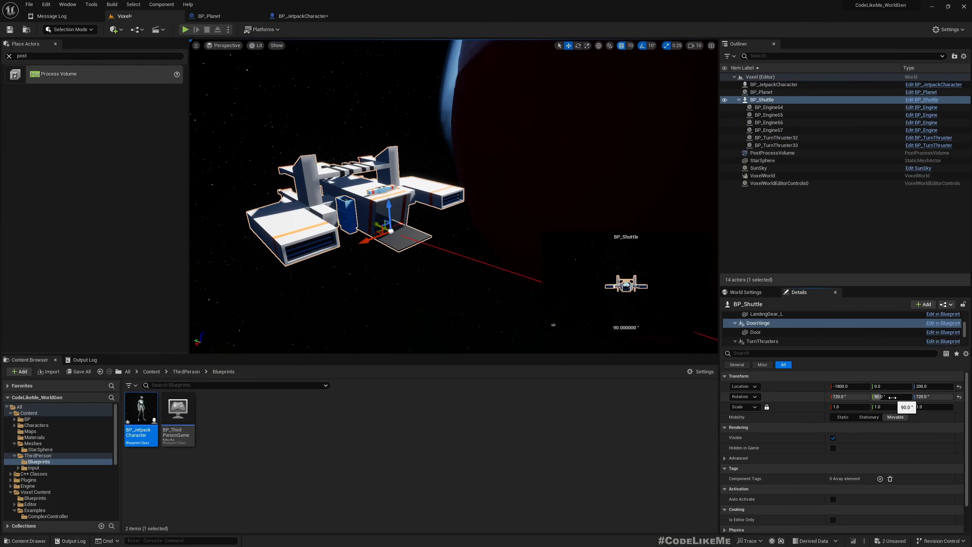
Play the level full screen and test the jetpack character running on the shuttle's lowered door and jumping under the planet's gravity.
key("alt+p")
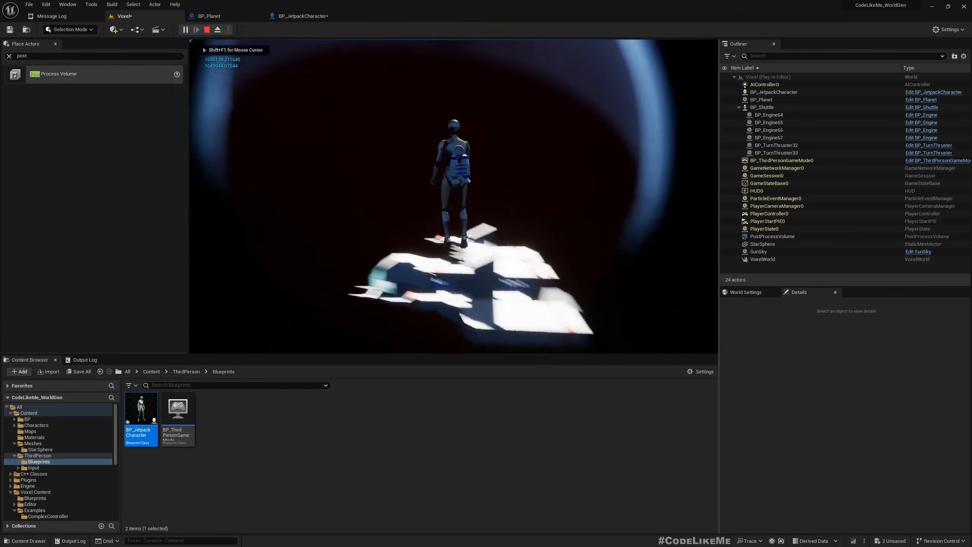
key("F11")
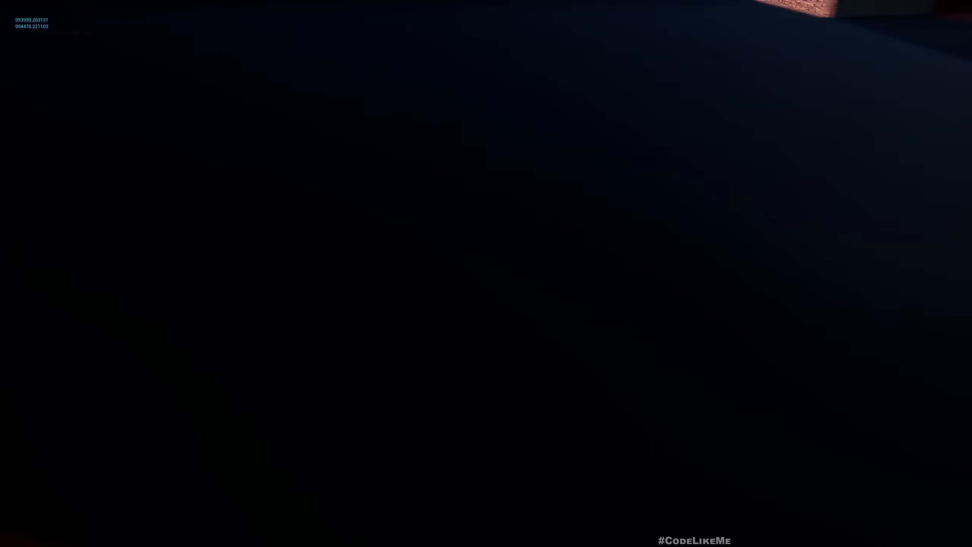
key("w")
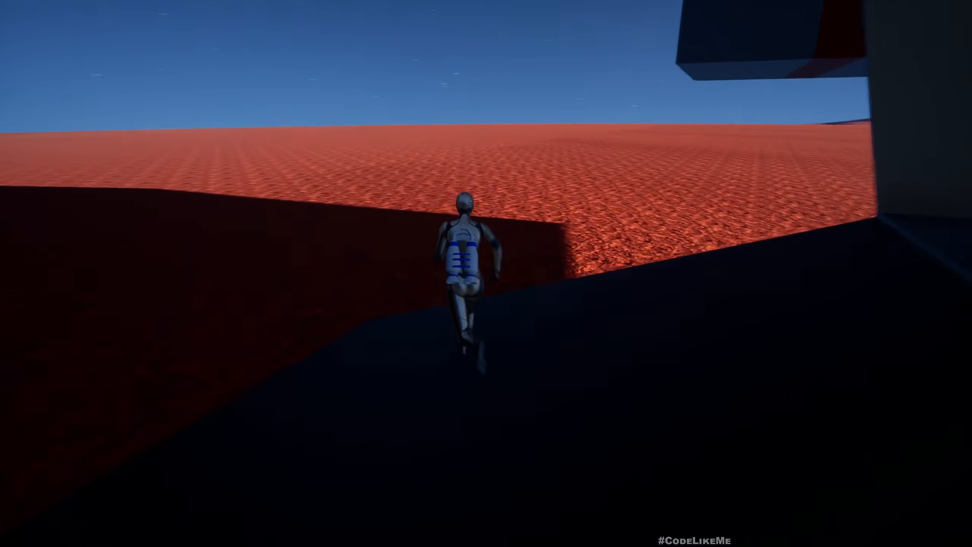
key("space")
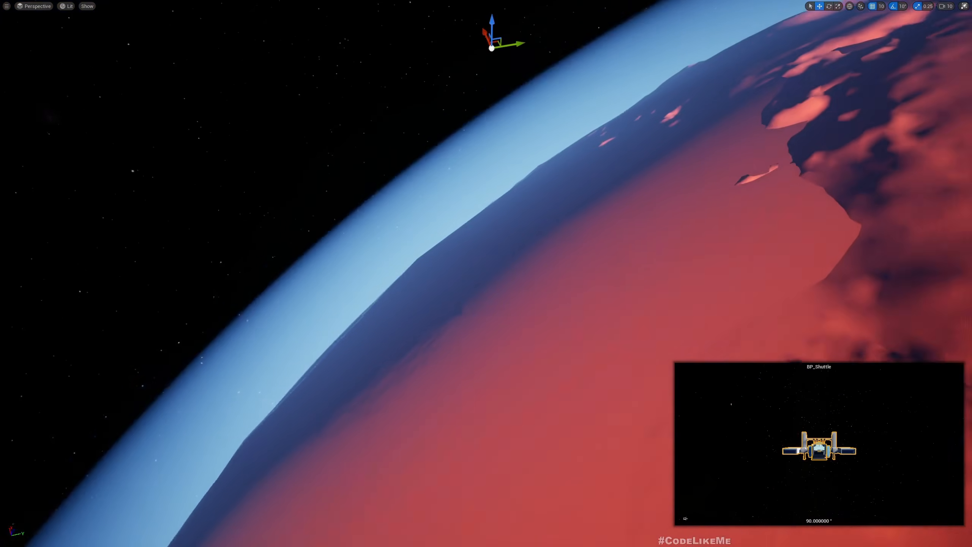
right_click_drag(486, 273, 459, 287)
key("s")
key("s")
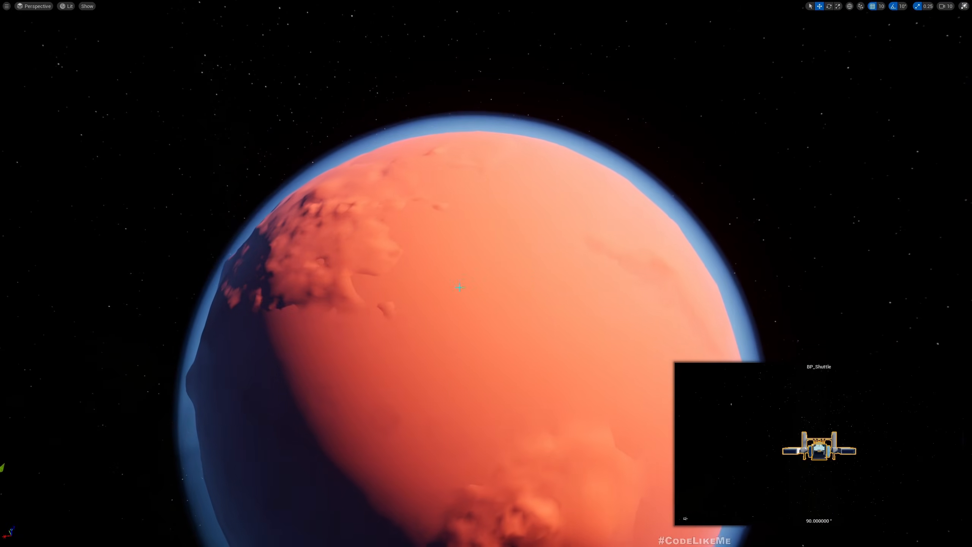
left_click(457, 80)
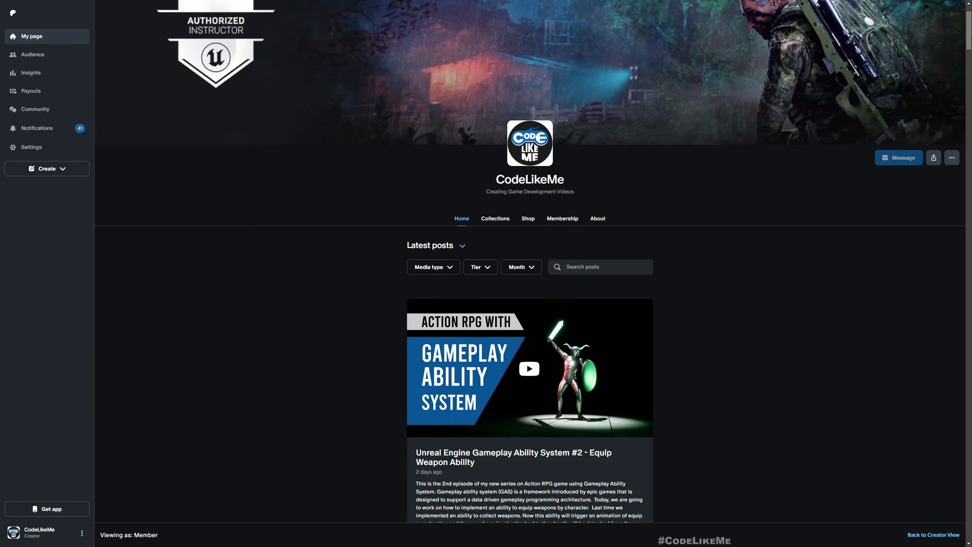
Look through the latest tutorial posts and their project file links on the CodeLikeMe Patreon page.
scroll(570, 214, "down", 10)
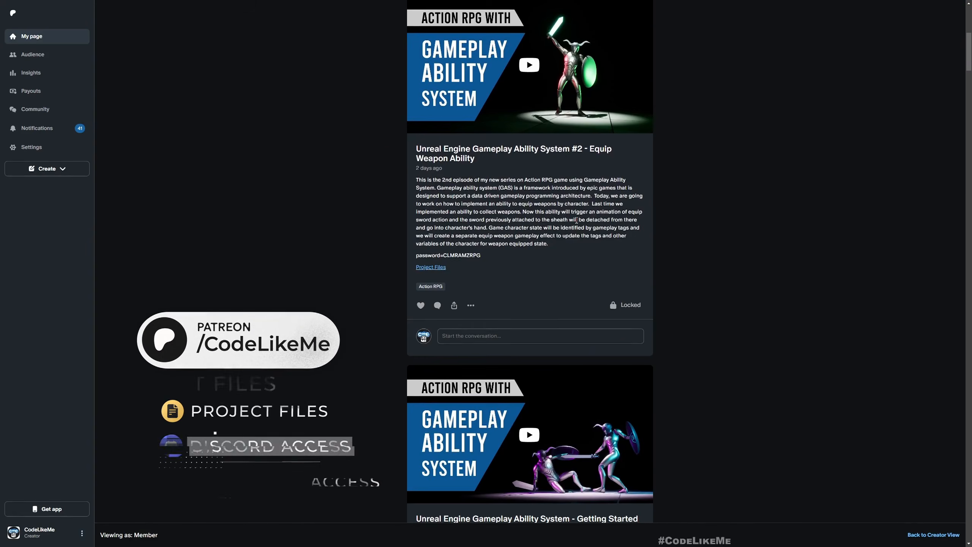
scroll(576, 221, "down", 10)
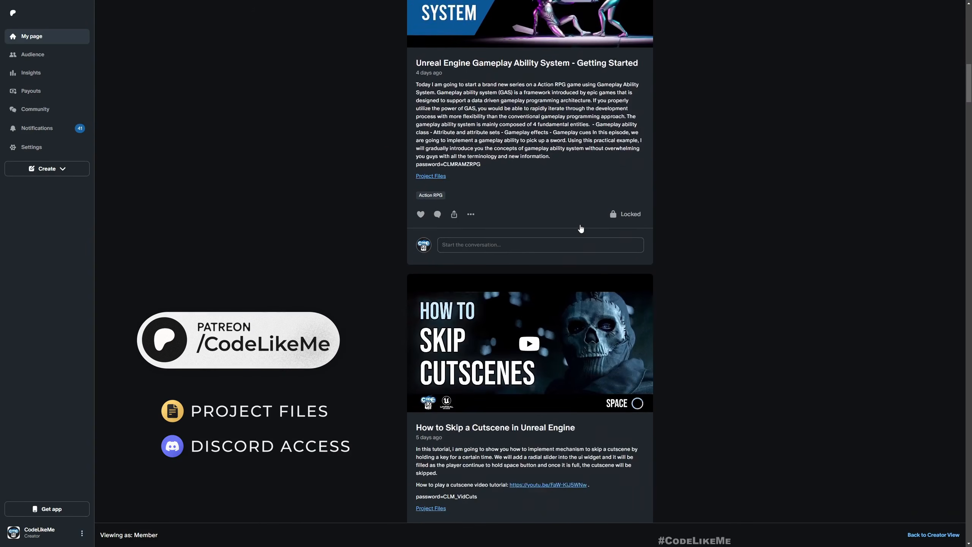
scroll(581, 229, "down", 10)
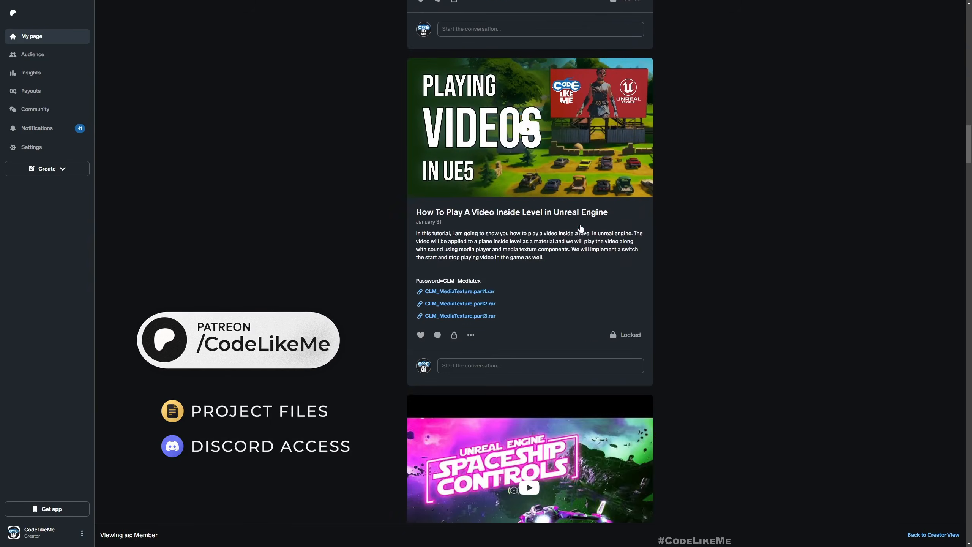
scroll(582, 228, "down", 10)
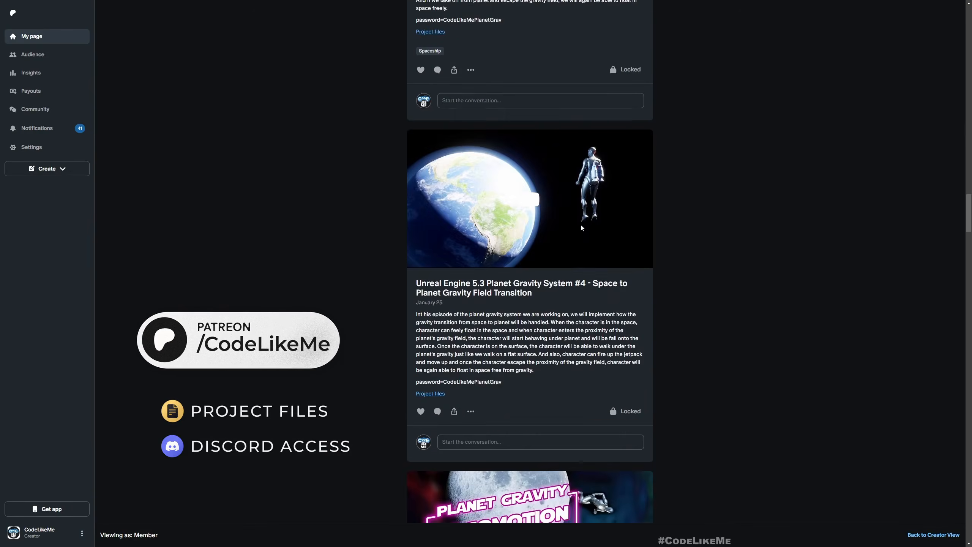
scroll(580, 228, "down", 10)
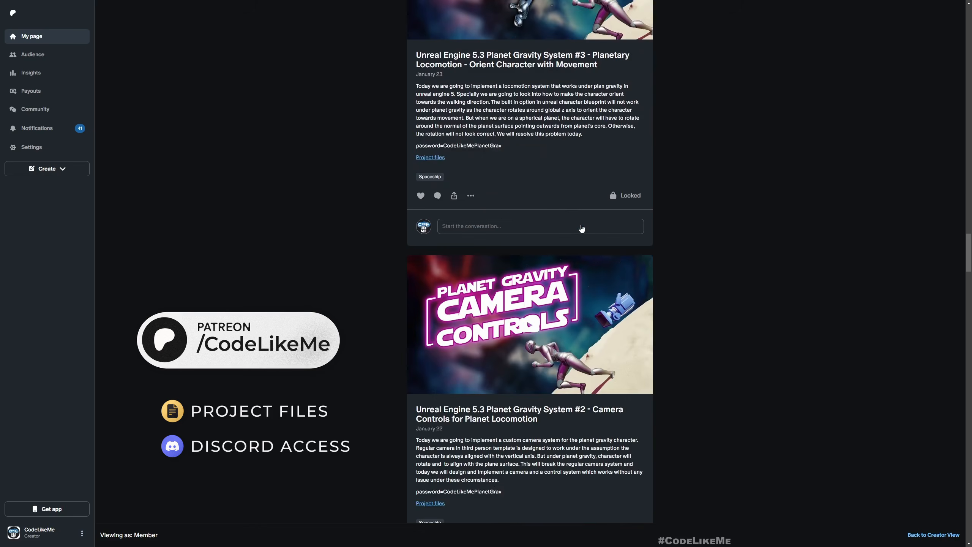
scroll(581, 229, "down", 5)
scroll(581, 229, "down", 17)
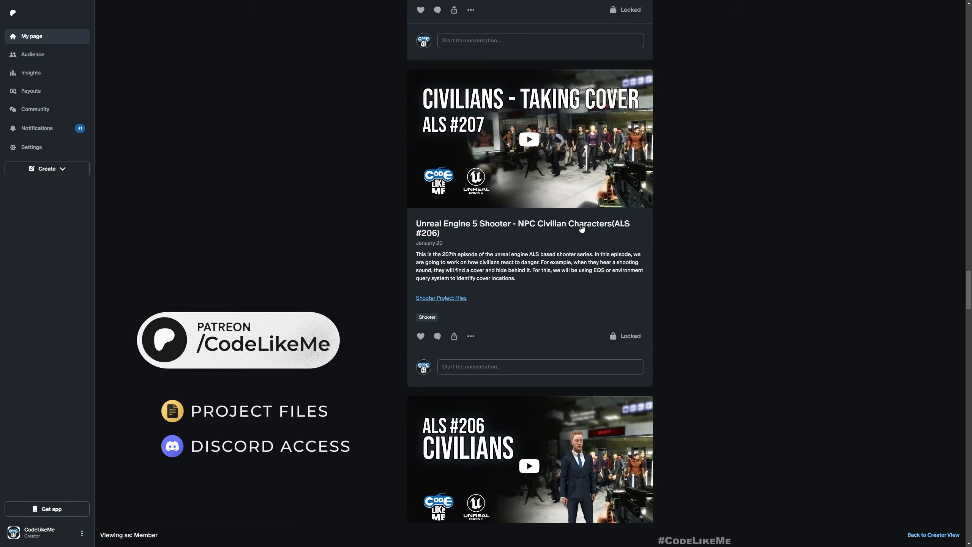
scroll(581, 228, "down", 20)
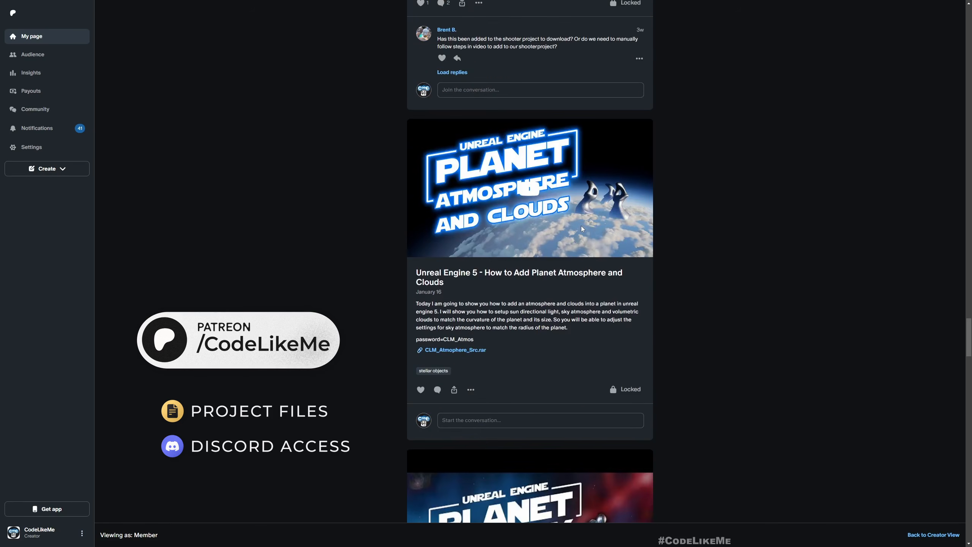
scroll(583, 229, "down", 16)
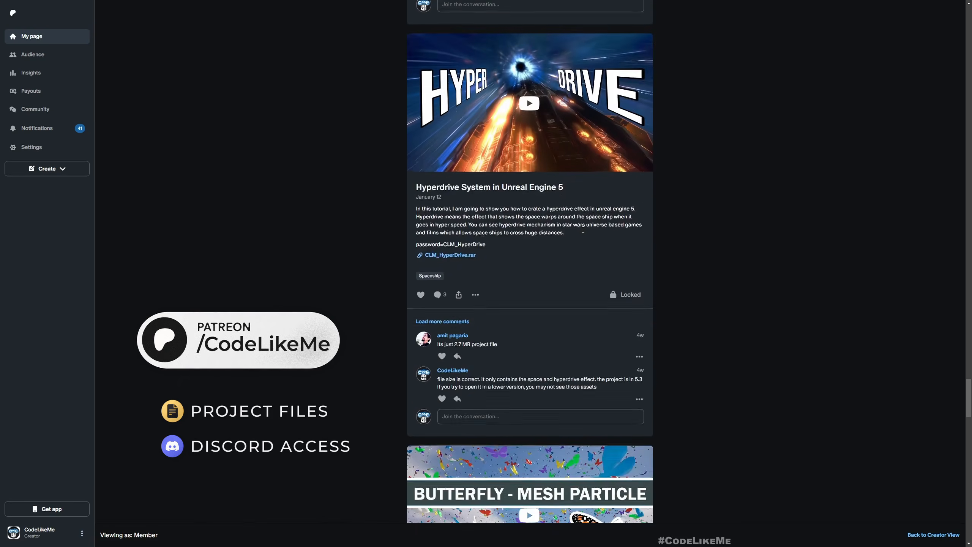
scroll(583, 229, "down", 17)
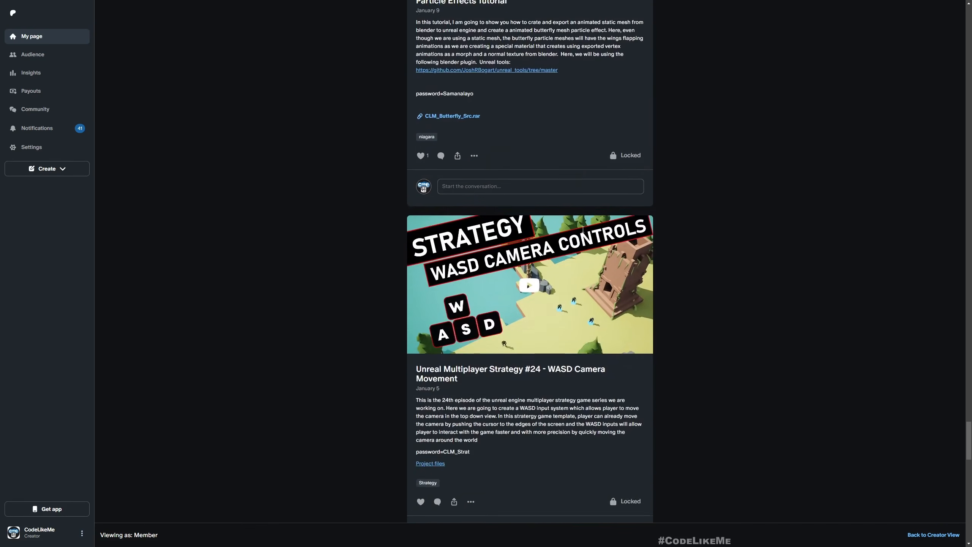
scroll(582, 230, "down", 7)
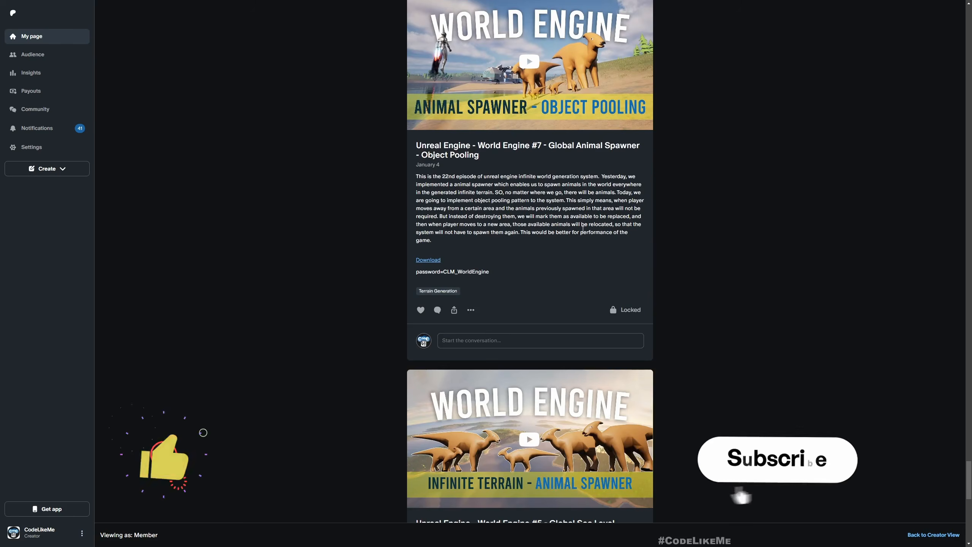